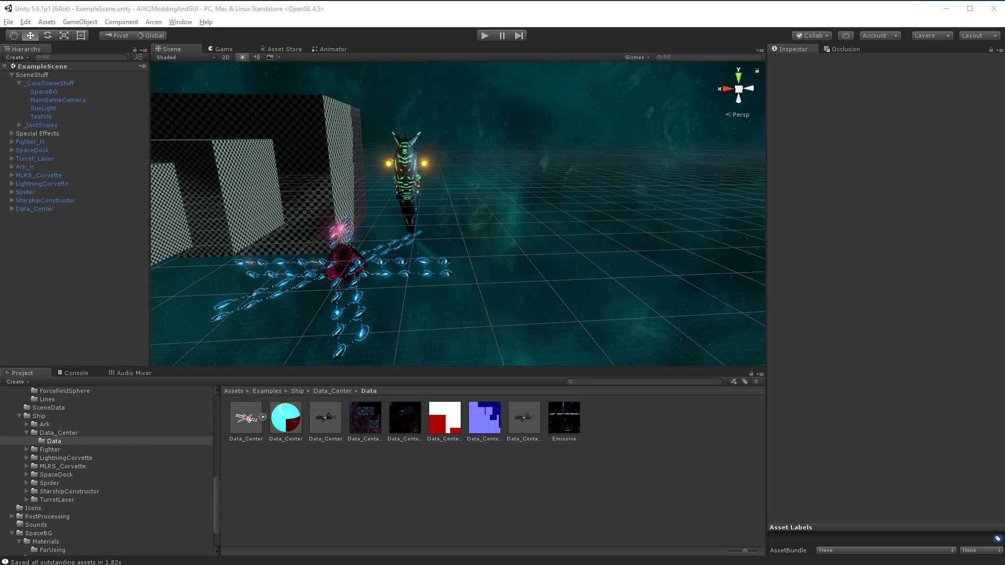
Step: Switch to File Explorer and open the AIW2ModdingAndGUI folder inside AI_War_2_Ultra
{"action": "right_click_drag", "start_coordinate": [550, 291], "coordinate": [470, 251]}
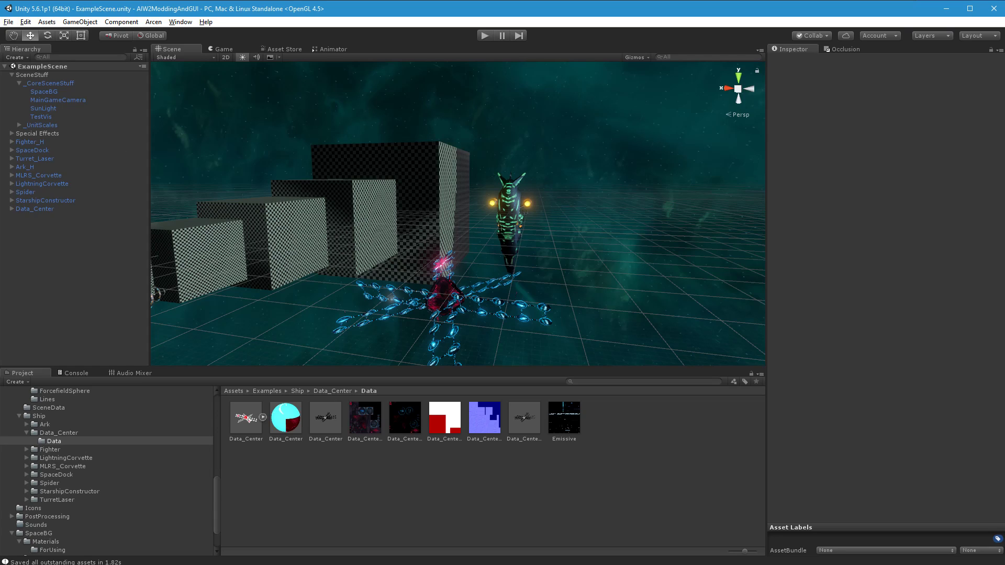
{"action": "left_click_drag", "start_coordinate": [460, 493], "coordinate": [449, 152]}
{"action": "scroll", "coordinate": [460, 497], "scroll_direction": "down", "scroll_amount": 2}
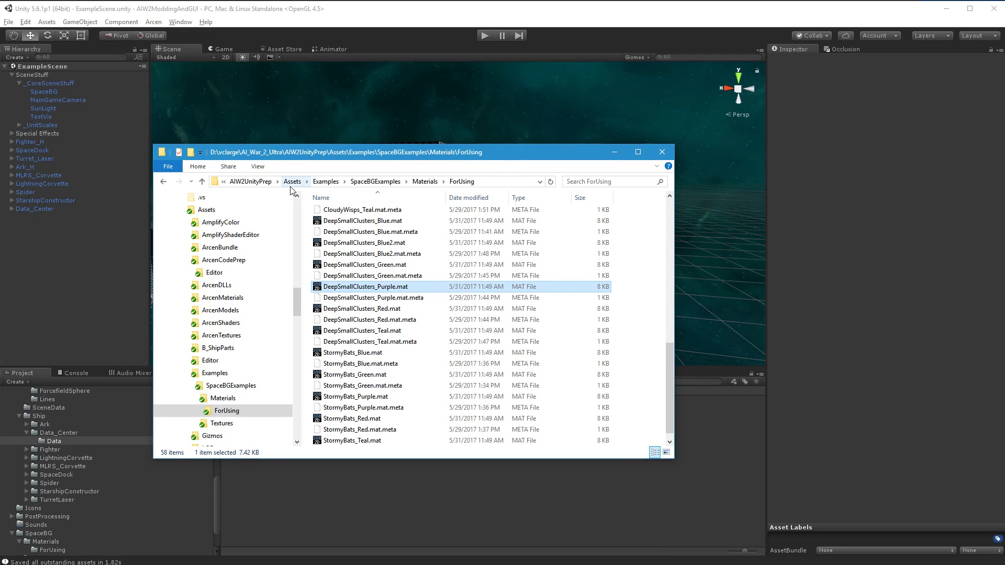
{"action": "left_click", "coordinate": [251, 183]}
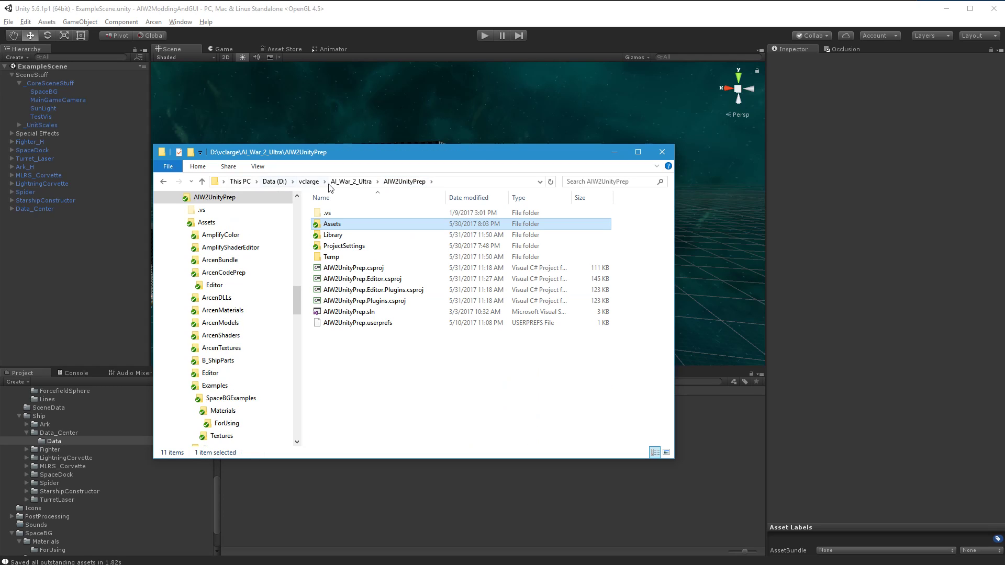
{"action": "left_click", "coordinate": [358, 181]}
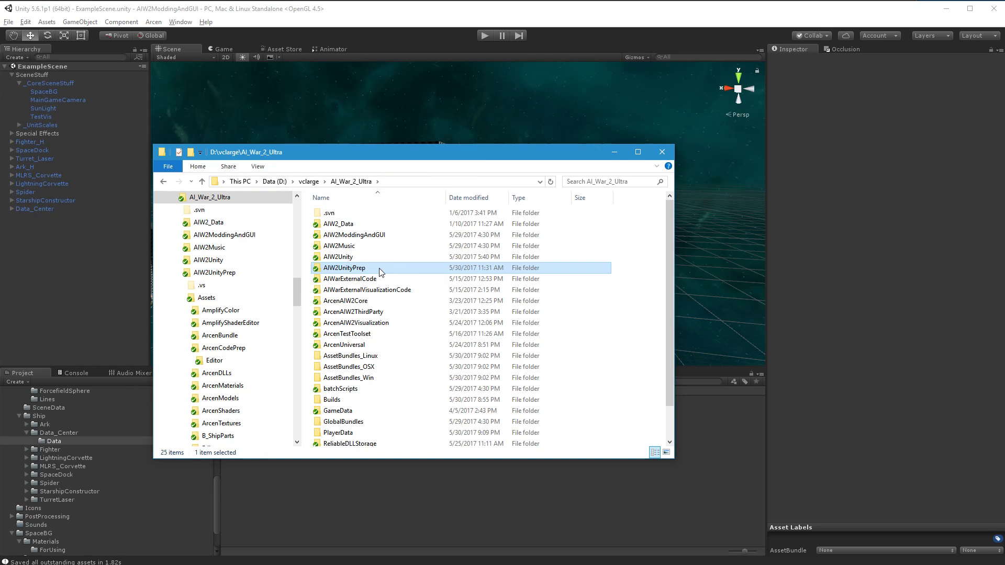
{"action": "double_click", "coordinate": [367, 235]}
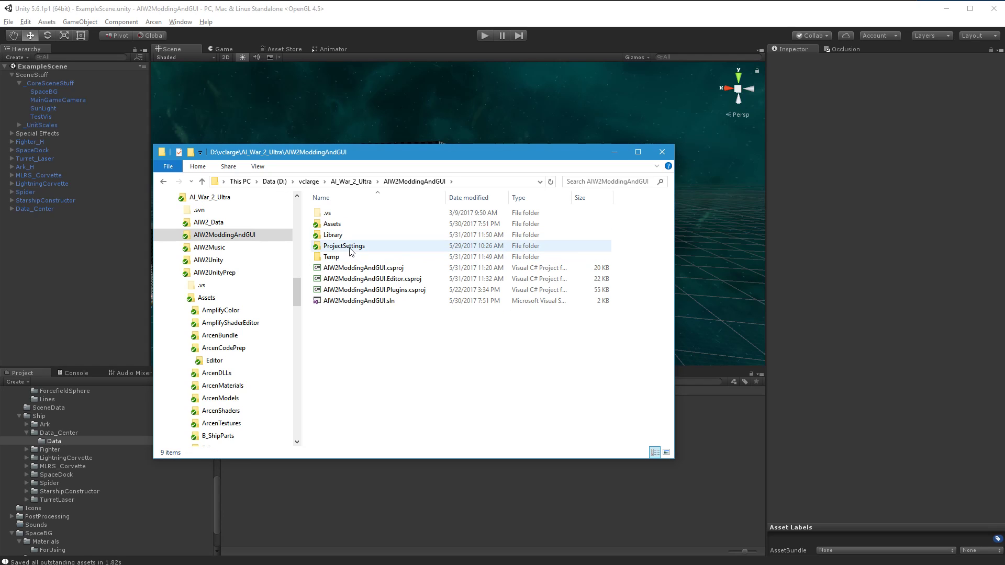
Step: Check the required Unity editor version in ProjectVersion.txt inside the ProjectSettings folder, then close the file
{"action": "double_click", "coordinate": [350, 247]}
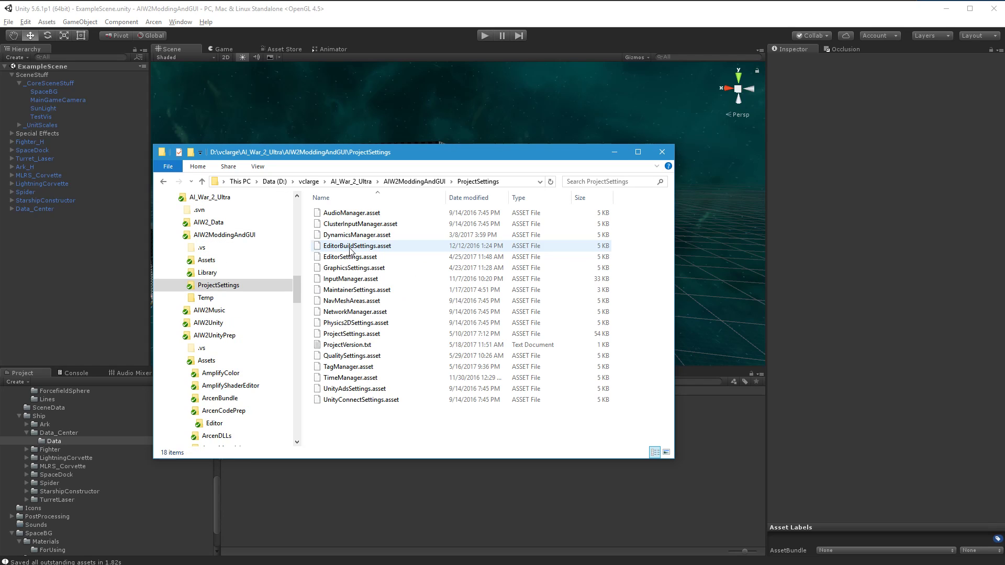
{"action": "double_click", "coordinate": [347, 347]}
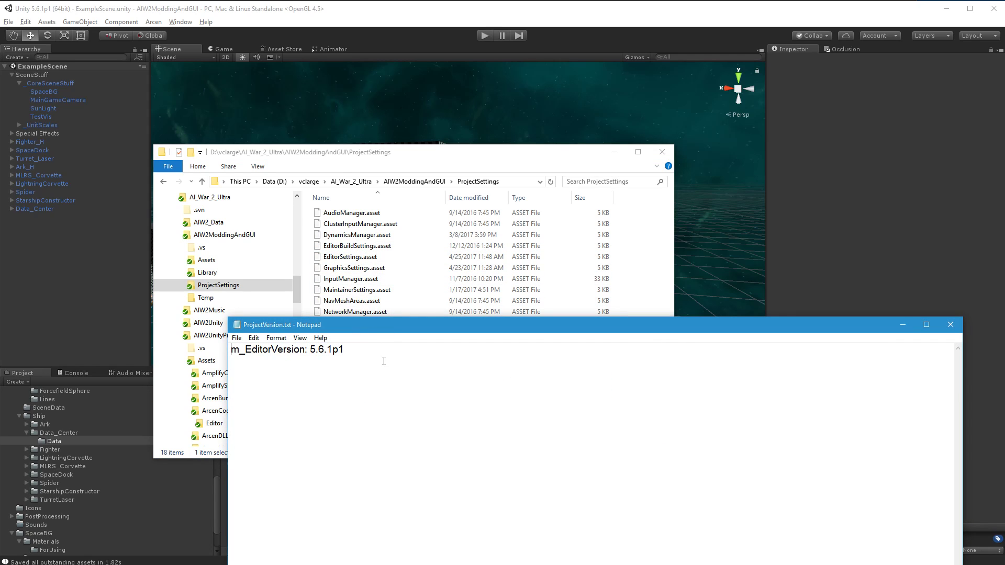
{"action": "left_click_drag", "start_coordinate": [382, 332], "coordinate": [366, 228]}
{"action": "left_click_drag", "start_coordinate": [294, 246], "coordinate": [336, 247]}
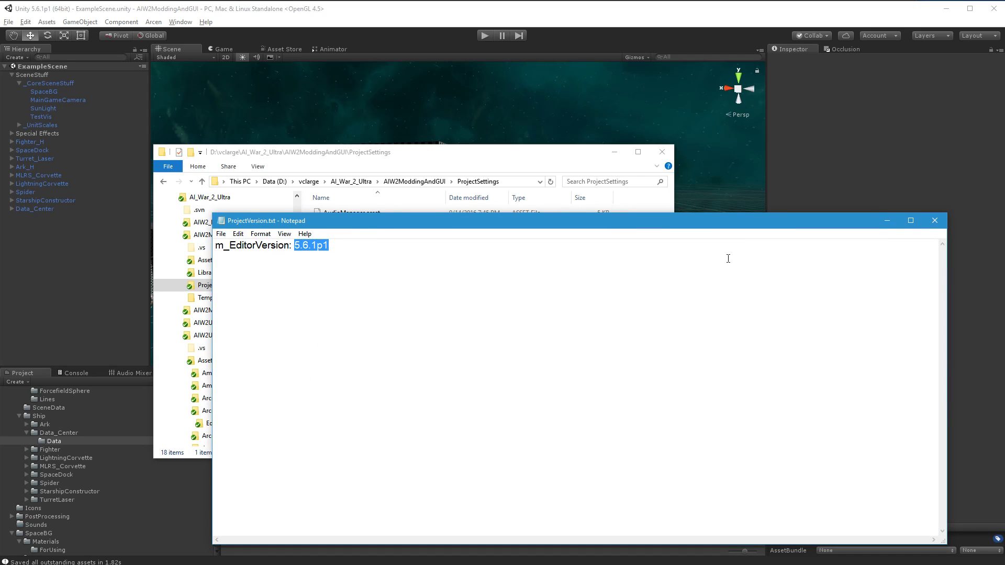
{"action": "left_click", "coordinate": [935, 221]}
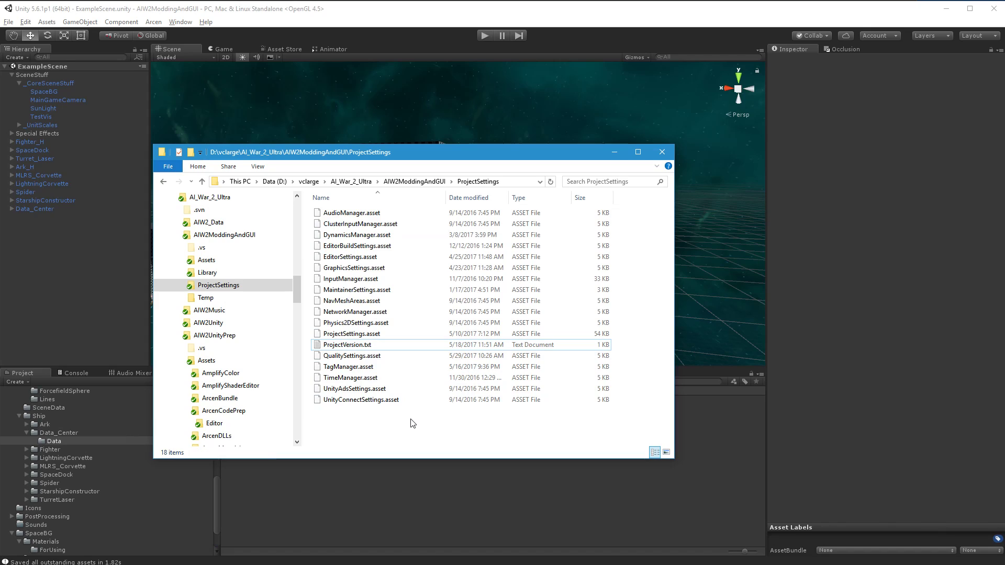
Step: Browse to Assets\SpaceBG\Materials\ForUsing in AIW2ModdingAndGUI and select the StormyBats_Blue.mat file
{"action": "key", "text": "BackSpace"}
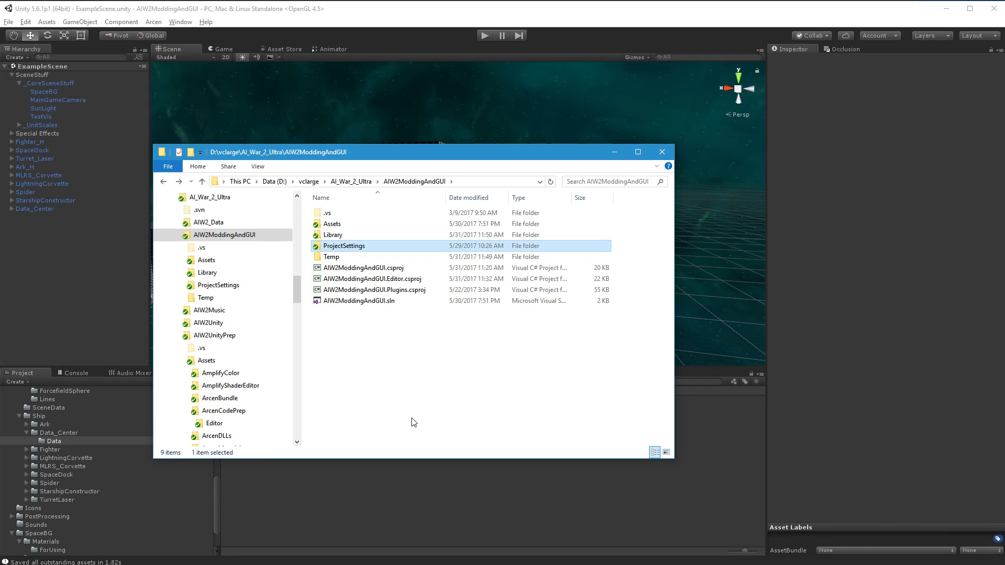
{"action": "left_click", "coordinate": [241, 261]}
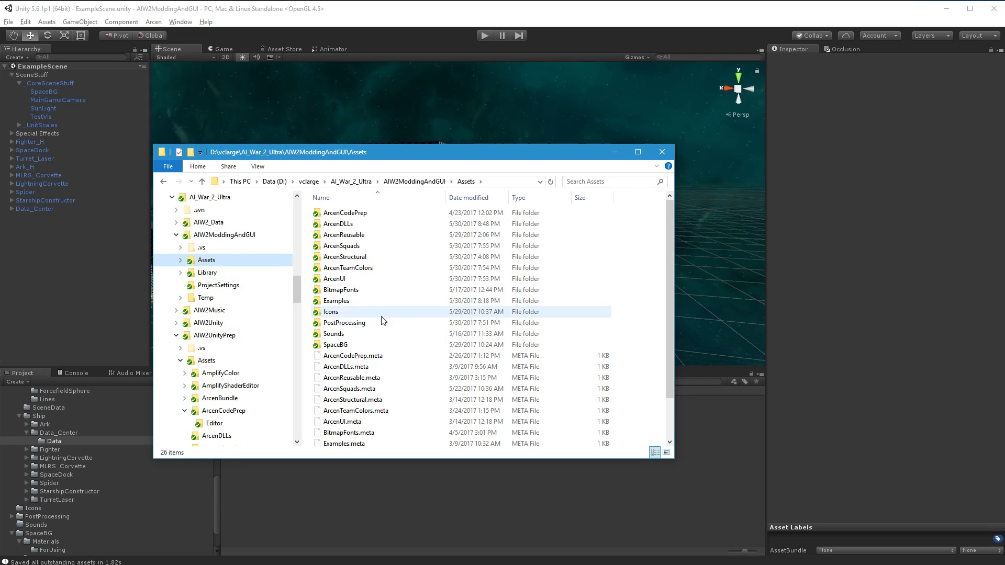
{"action": "double_click", "coordinate": [368, 346]}
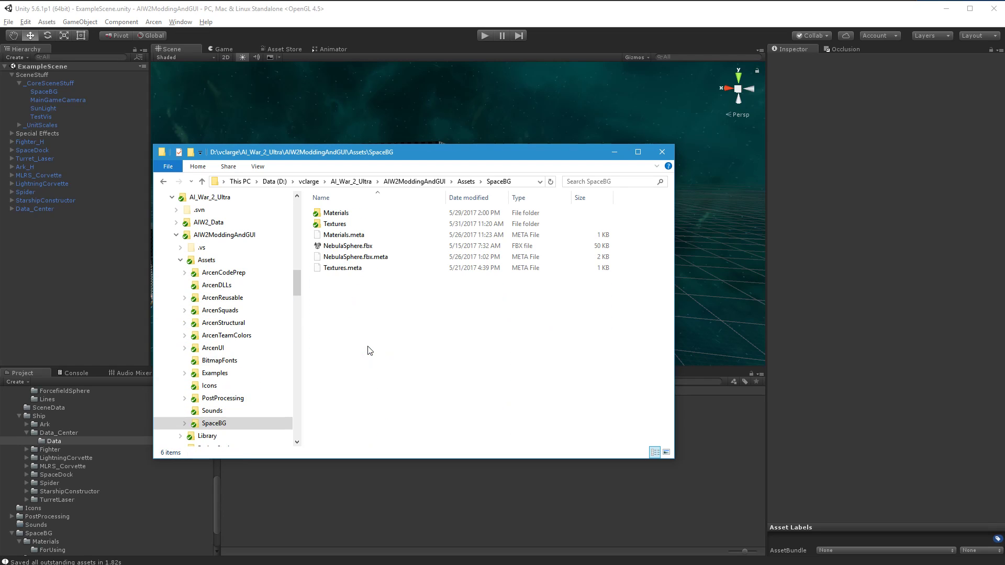
{"action": "double_click", "coordinate": [345, 214]}
{"action": "double_click", "coordinate": [343, 214]}
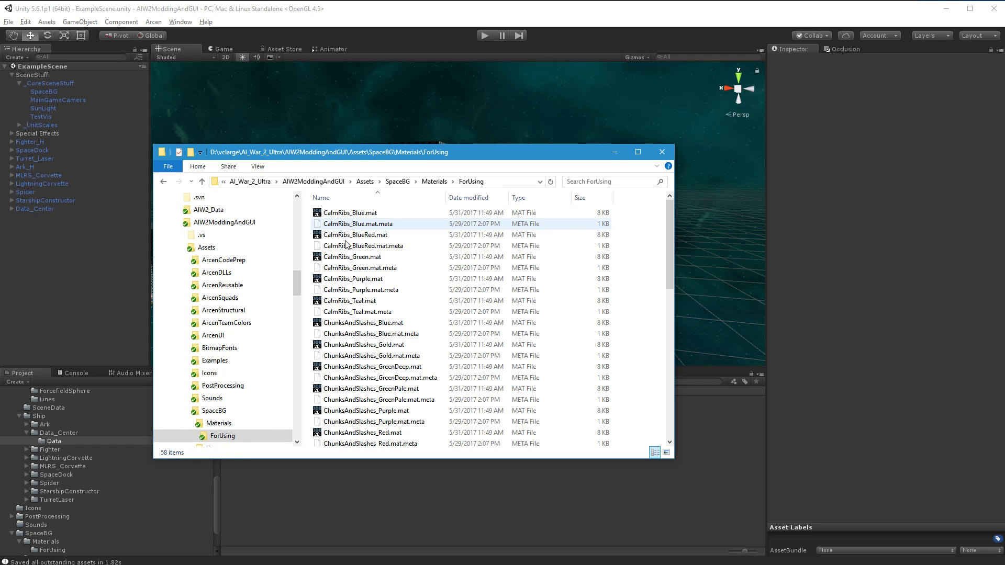
{"action": "scroll", "coordinate": [375, 338], "scroll_direction": "down", "scroll_amount": 12}
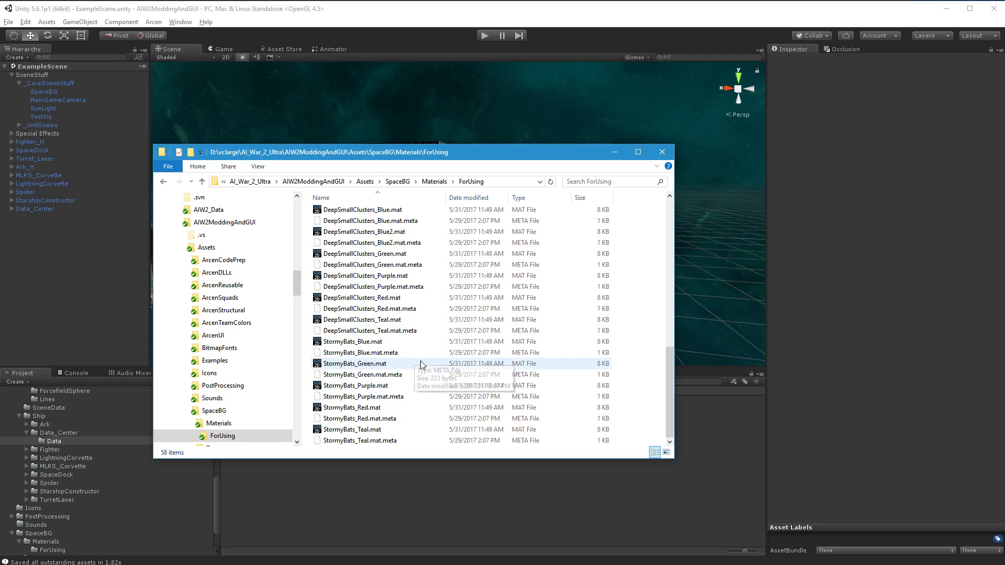
{"action": "left_click", "coordinate": [371, 344]}
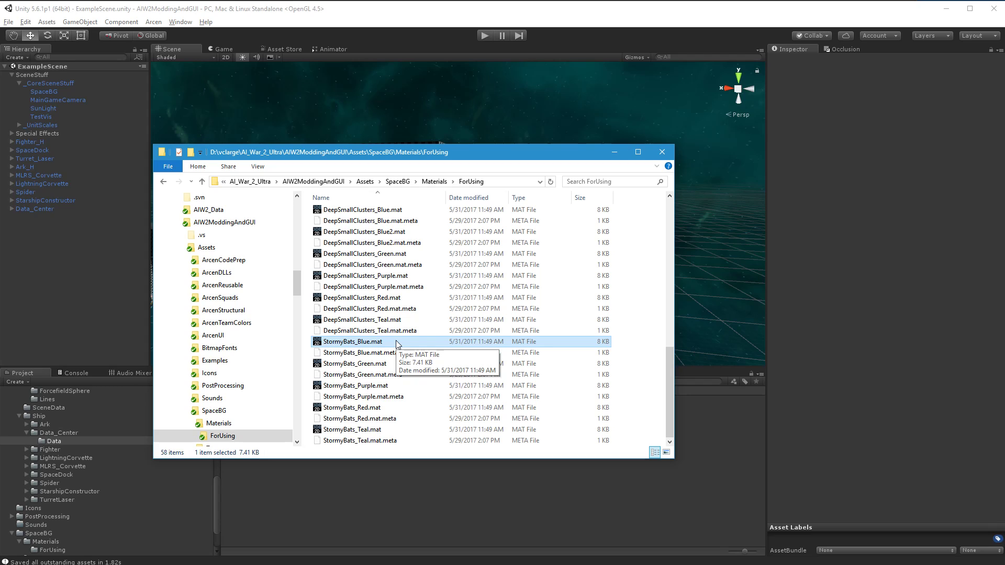
Step: Switch back to Unity and open the SpaceBG folder under the project's Assets
{"action": "left_click", "coordinate": [437, 482]}
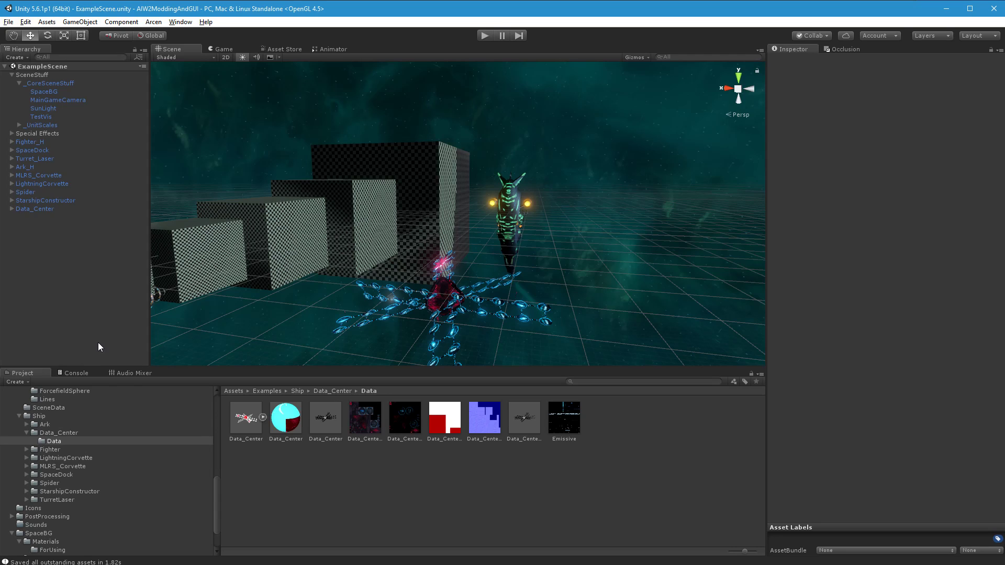
{"action": "scroll", "coordinate": [136, 437], "scroll_direction": "up", "scroll_amount": 10}
{"action": "left_click", "coordinate": [32, 442]}
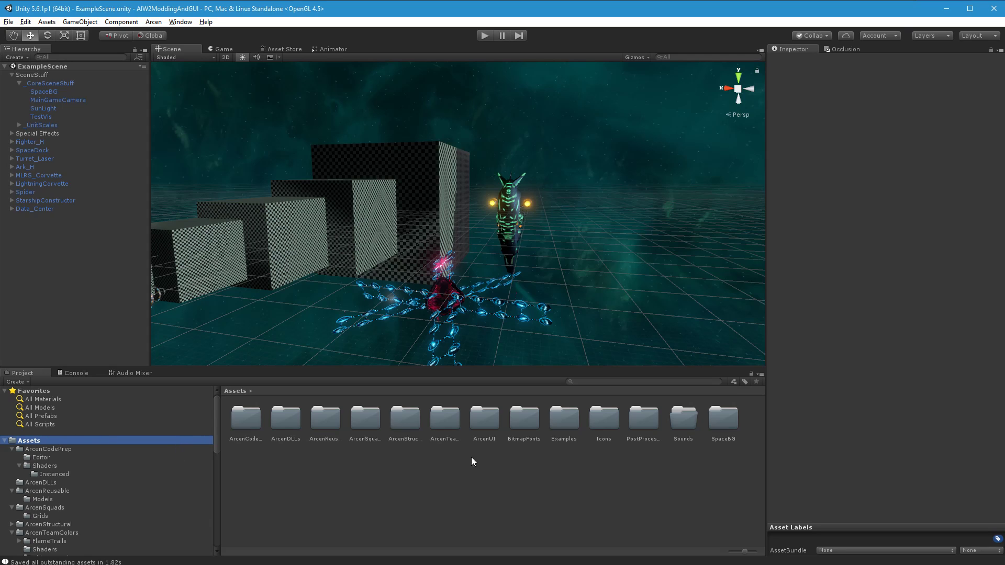
{"action": "double_click", "coordinate": [724, 419]}
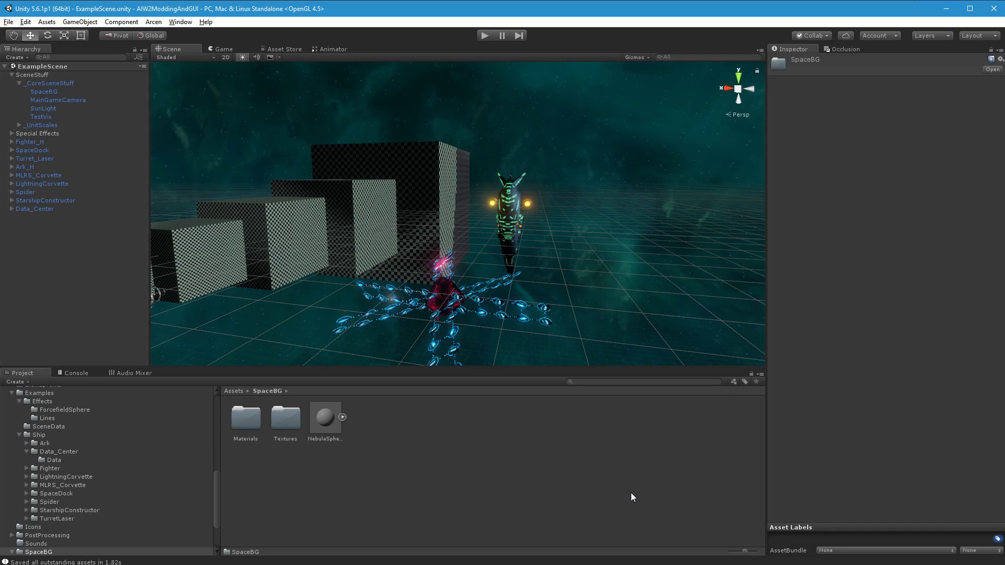
Step: Open the ExampleScene scene from the Examples folder under Assets
{"action": "scroll", "coordinate": [155, 532], "scroll_direction": "up", "scroll_amount": 10}
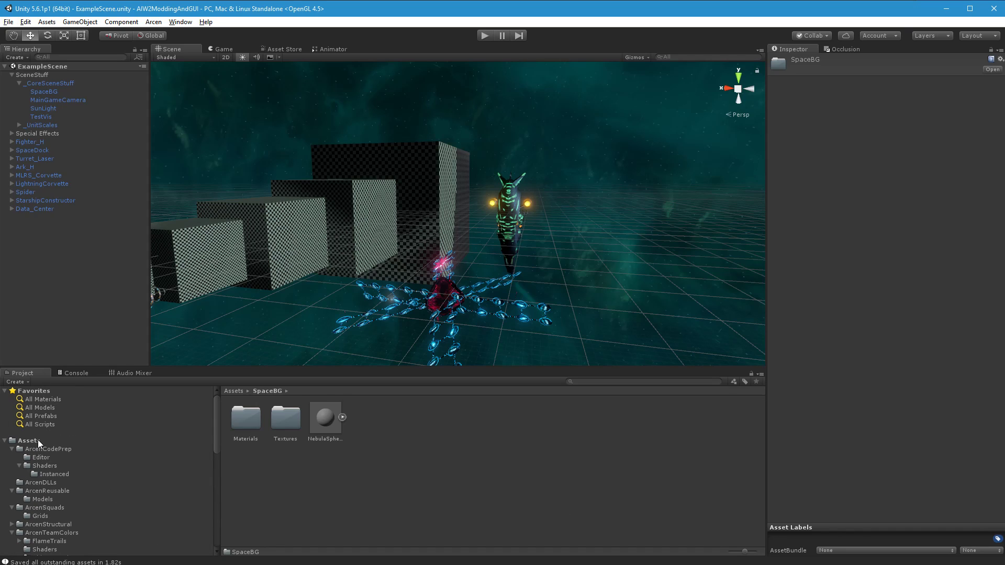
{"action": "left_click", "coordinate": [37, 441]}
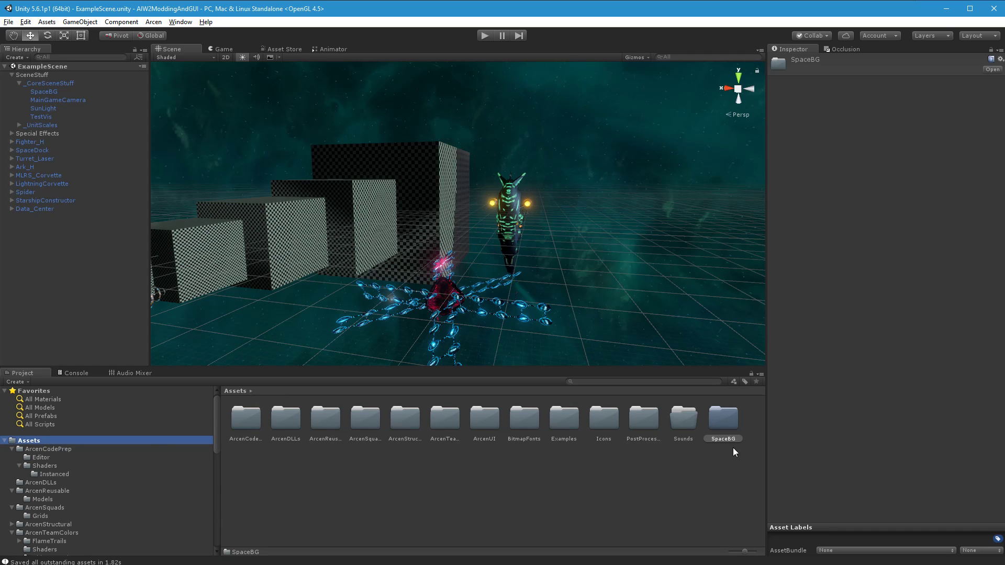
{"action": "left_click", "coordinate": [636, 464]}
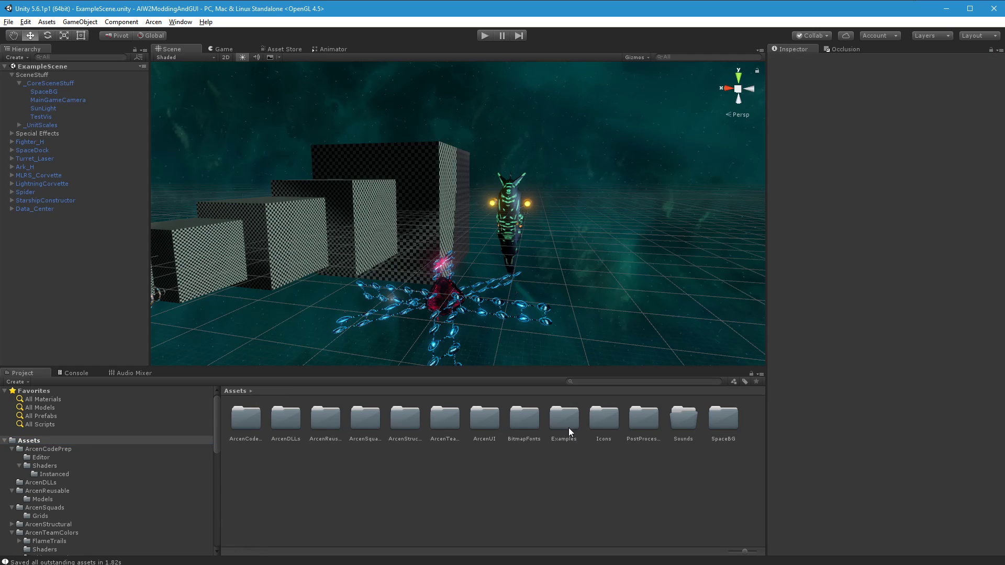
{"action": "double_click", "coordinate": [570, 425]}
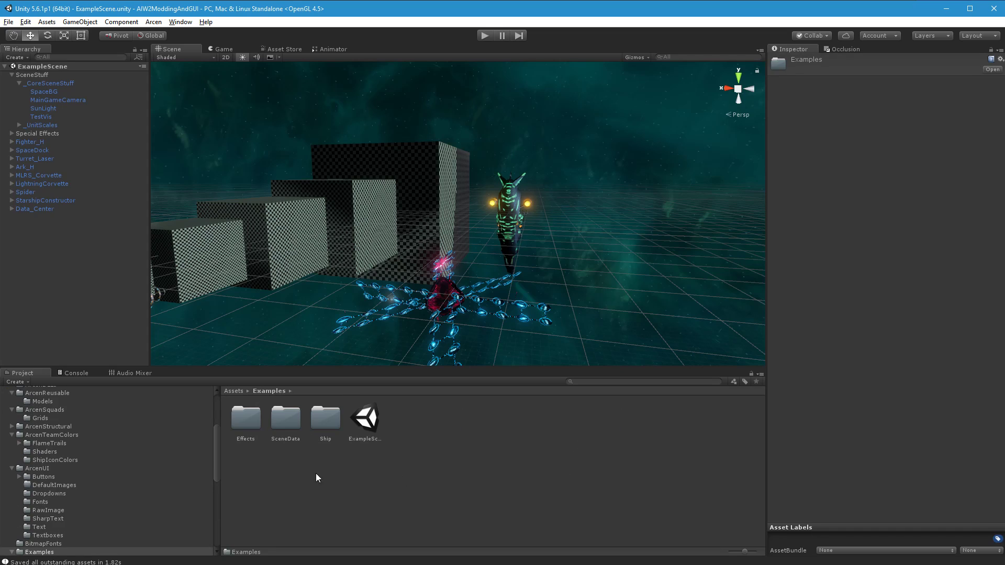
{"action": "left_click", "coordinate": [360, 432]}
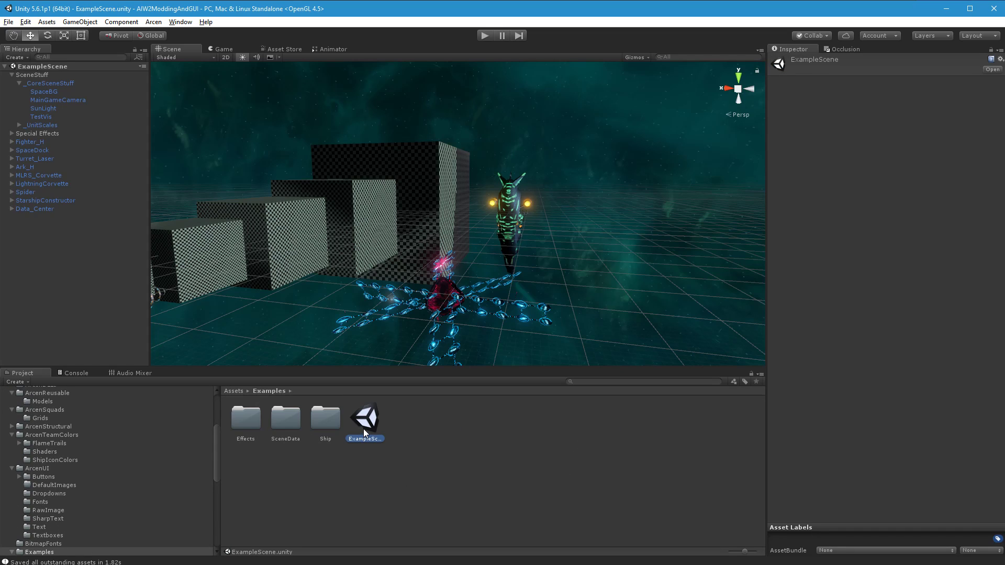
{"action": "double_click", "coordinate": [363, 429]}
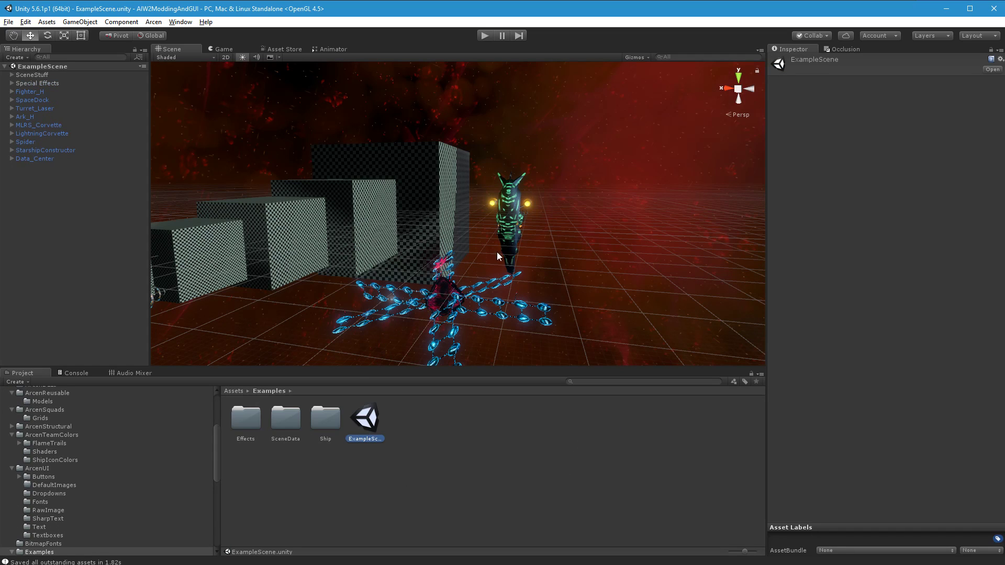
Step: Select the StarshipConstructor ship in the scene and frame it in the view
{"action": "left_click_drag", "start_coordinate": [598, 218], "coordinate": [561, 281], "text": "alt"}
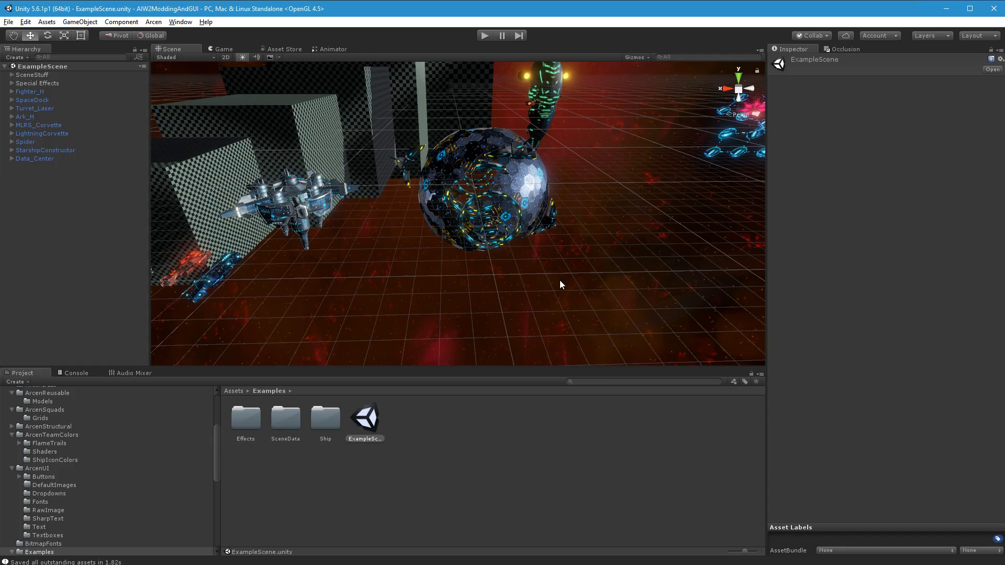
{"action": "left_click_drag", "start_coordinate": [412, 255], "coordinate": [520, 207], "text": "alt"}
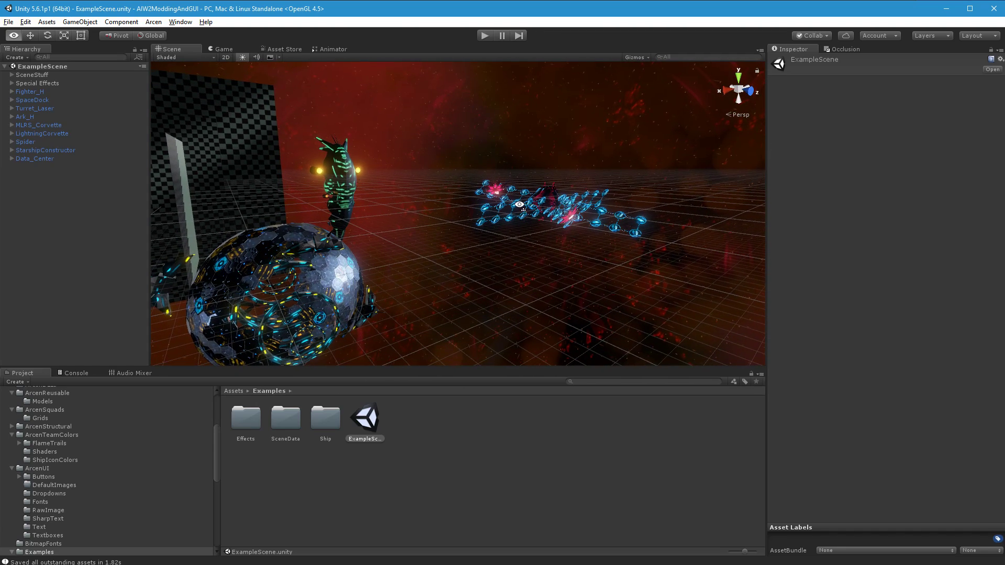
{"action": "left_click", "coordinate": [340, 277]}
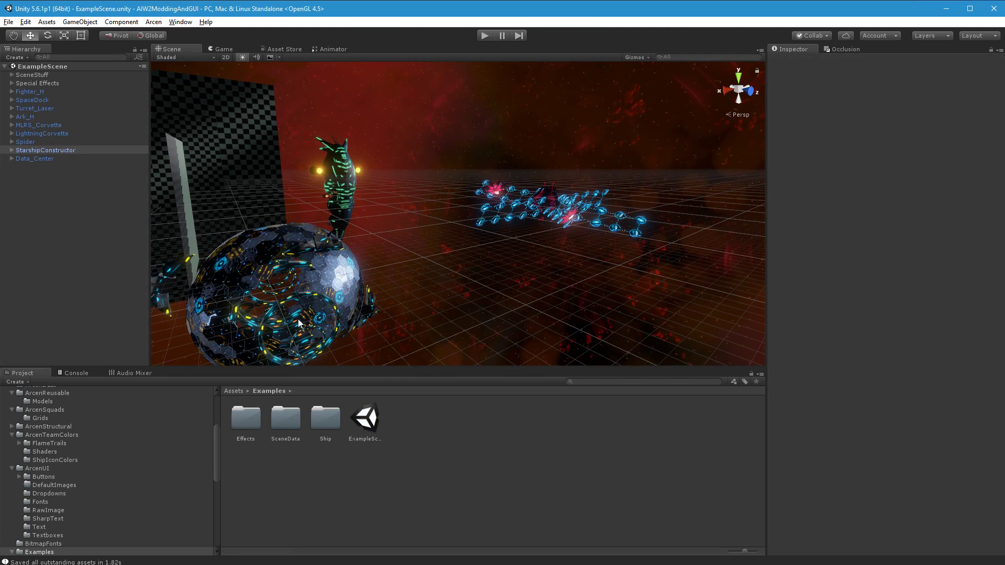
{"action": "key", "text": "f"}
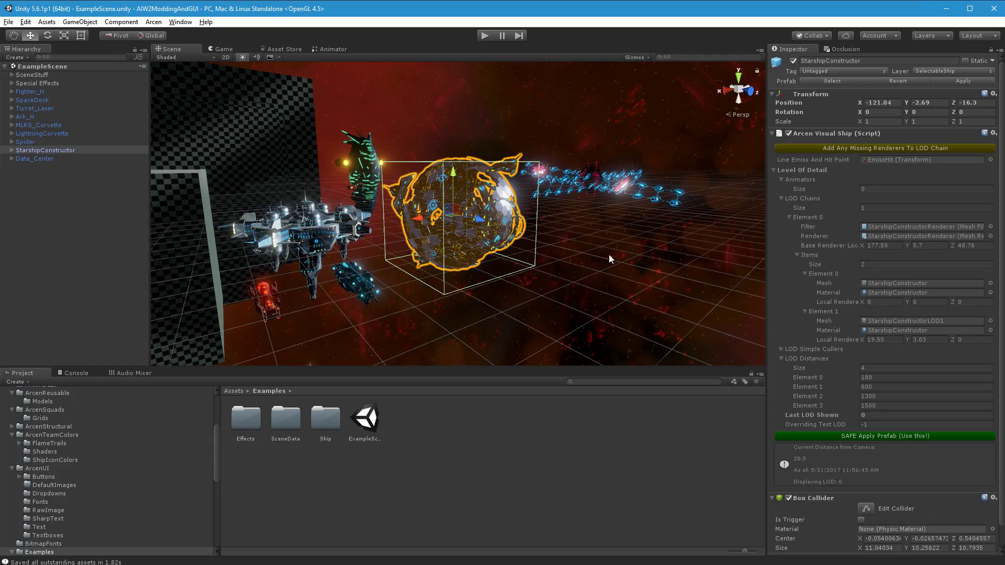
Step: Fly through the scene to examine the other ships and the checkered scale cubes
{"action": "left_click", "coordinate": [611, 237]}
{"action": "right_click_drag", "start_coordinate": [624, 236], "coordinate": [495, 224]}
{"action": "key", "text": "d"}
{"action": "key", "text": "w"}
{"action": "key", "text": "w"}
{"action": "left_click", "coordinate": [423, 296]}
{"action": "key", "text": "f"}
{"action": "left_click", "coordinate": [555, 253]}
{"action": "key", "text": "w"}
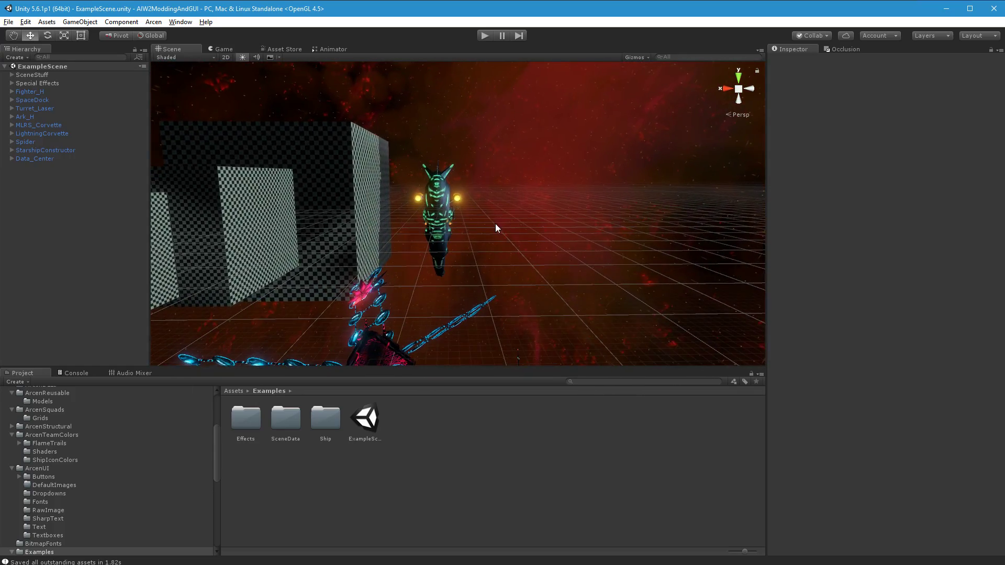
Step: Preview the example scene in the Game view, then return to the Scene view
{"action": "left_click", "coordinate": [225, 49]}
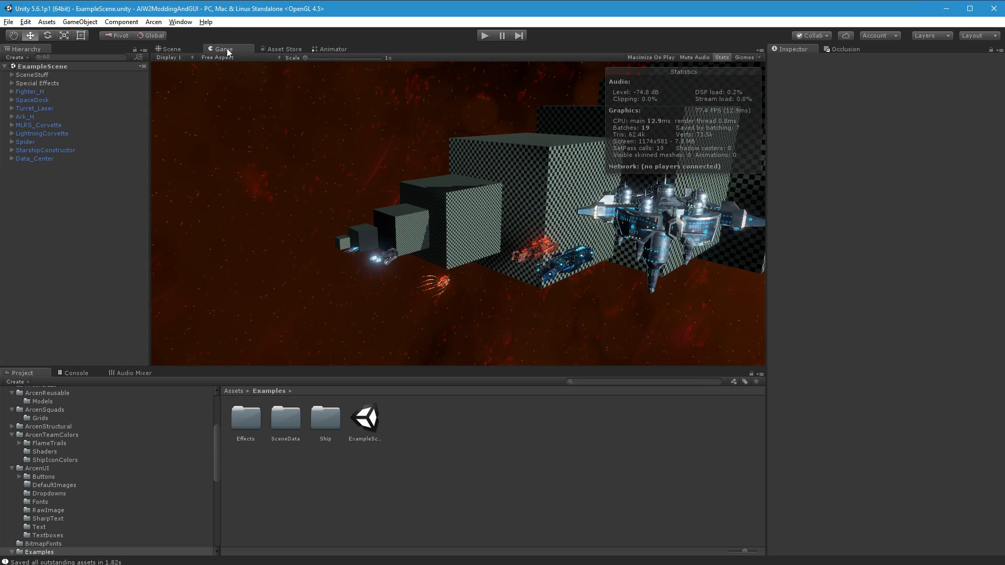
{"action": "left_click", "coordinate": [172, 49]}
{"action": "right_click_drag", "start_coordinate": [579, 303], "coordinate": [475, 335]}
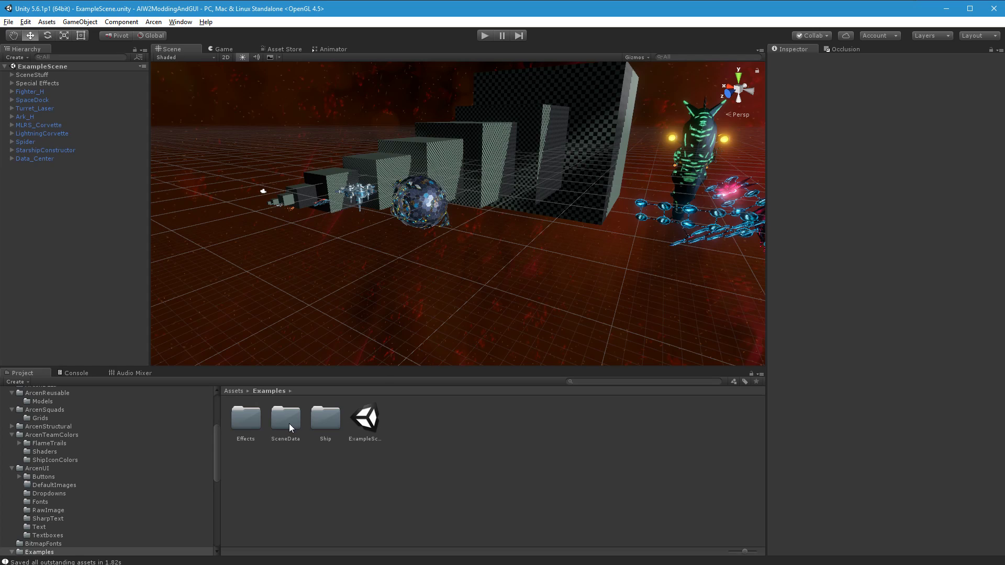
Step: Collapse the ArcenUI, ArcenTeamColors and Examples folders in the project tree and show the contents of ArcenSquads' Grids folder
{"action": "left_click", "coordinate": [11, 469]}
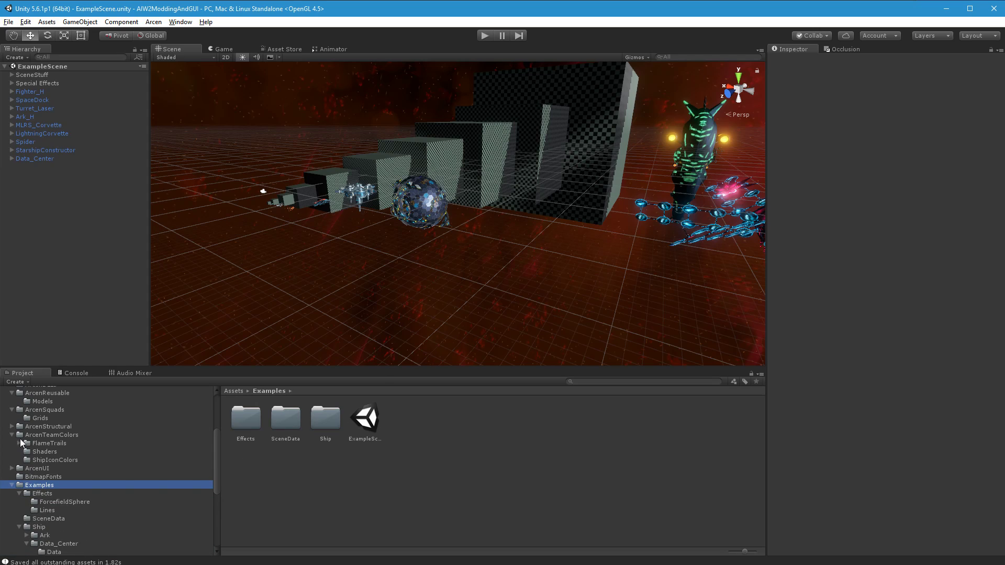
{"action": "left_click", "coordinate": [13, 436]}
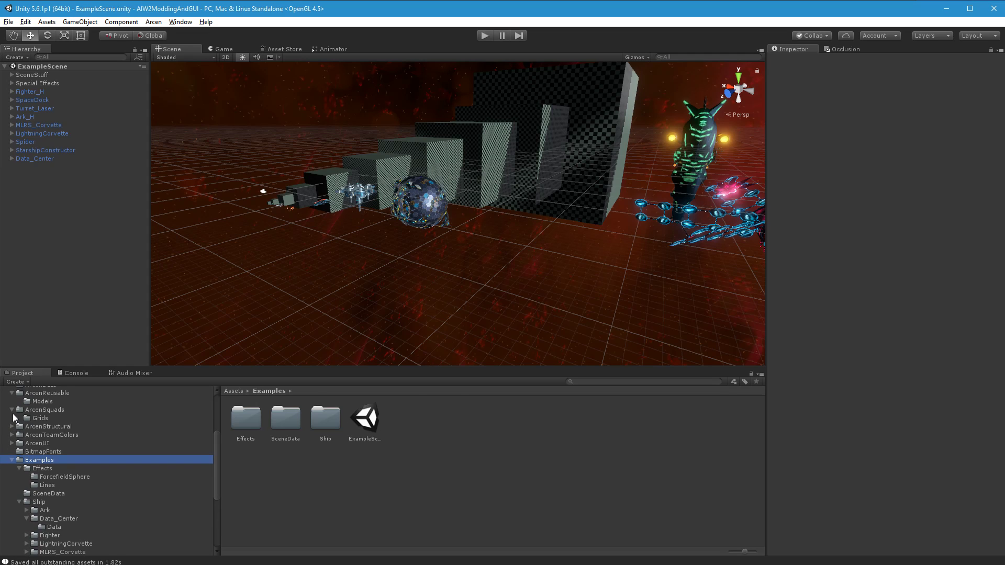
{"action": "left_click", "coordinate": [16, 419]}
{"action": "left_click", "coordinate": [12, 460]}
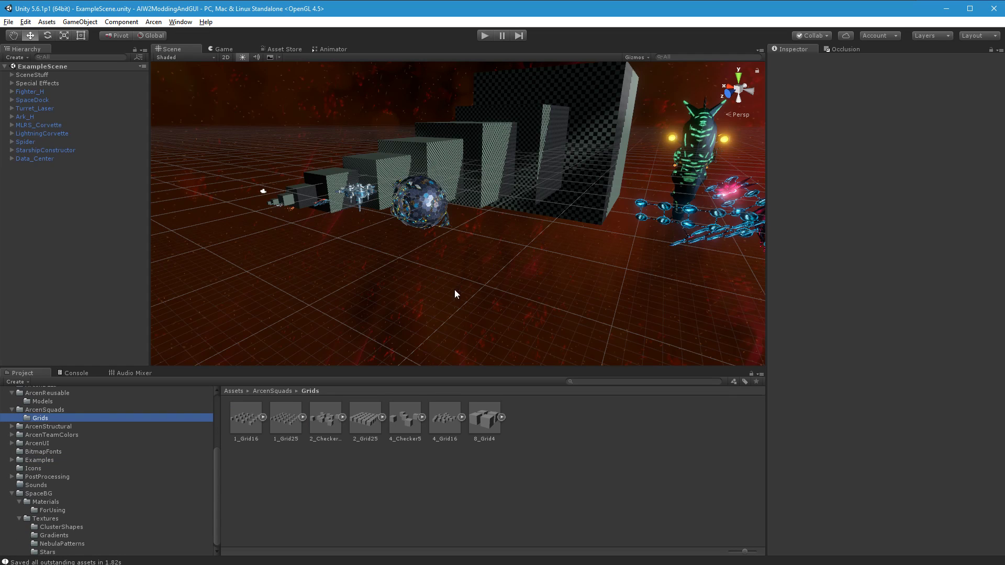
{"action": "left_click_drag", "start_coordinate": [377, 352], "coordinate": [448, 292], "text": "alt"}
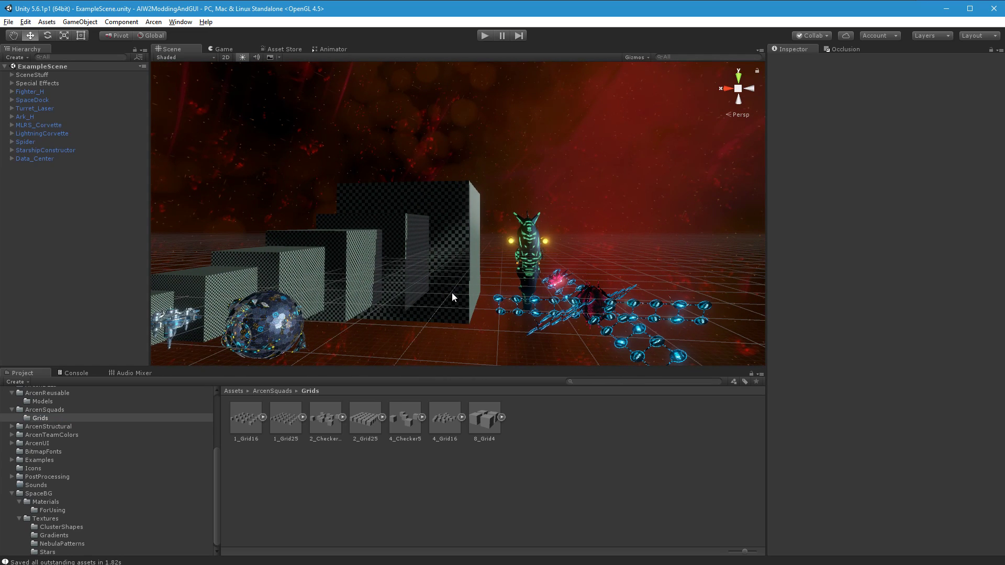
Step: Look over the red nebula backdrop behind the ships from several angles
{"action": "right_click_drag", "start_coordinate": [672, 176], "coordinate": [476, 251]}
{"action": "right_click_drag", "start_coordinate": [379, 250], "coordinate": [573, 276]}
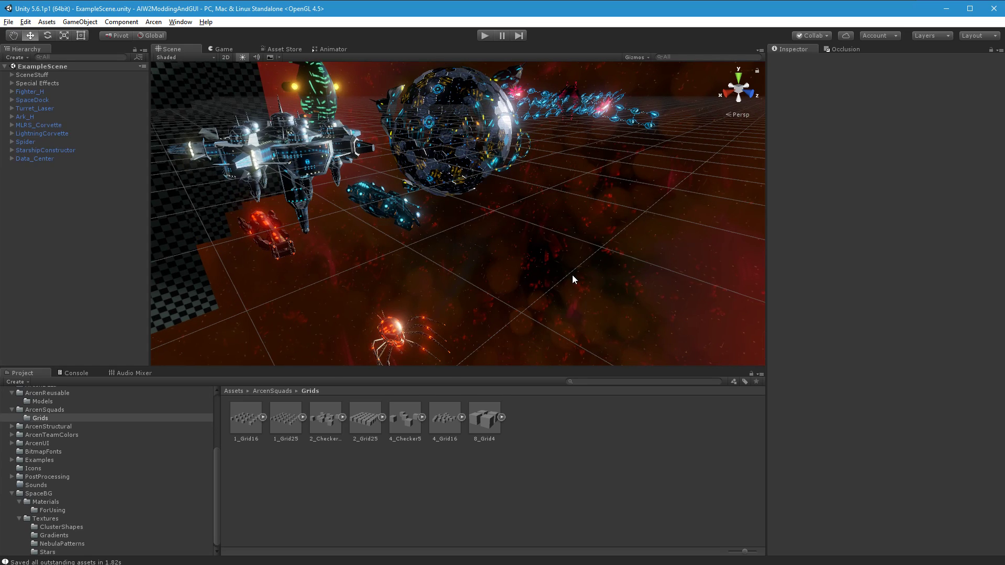
{"action": "right_click_drag", "start_coordinate": [586, 263], "coordinate": [512, 258]}
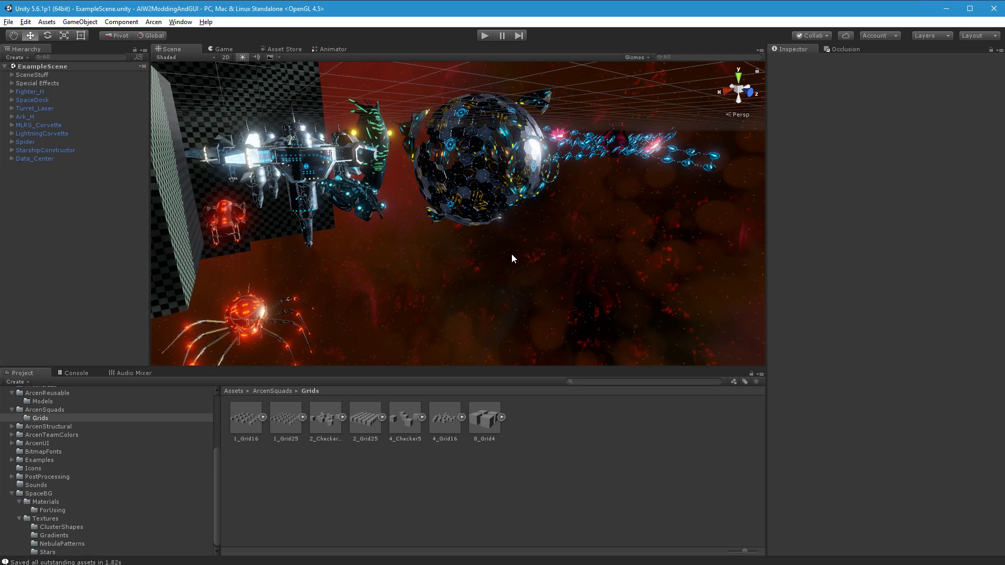
{"action": "left_click_drag", "start_coordinate": [495, 265], "coordinate": [483, 302], "text": "alt"}
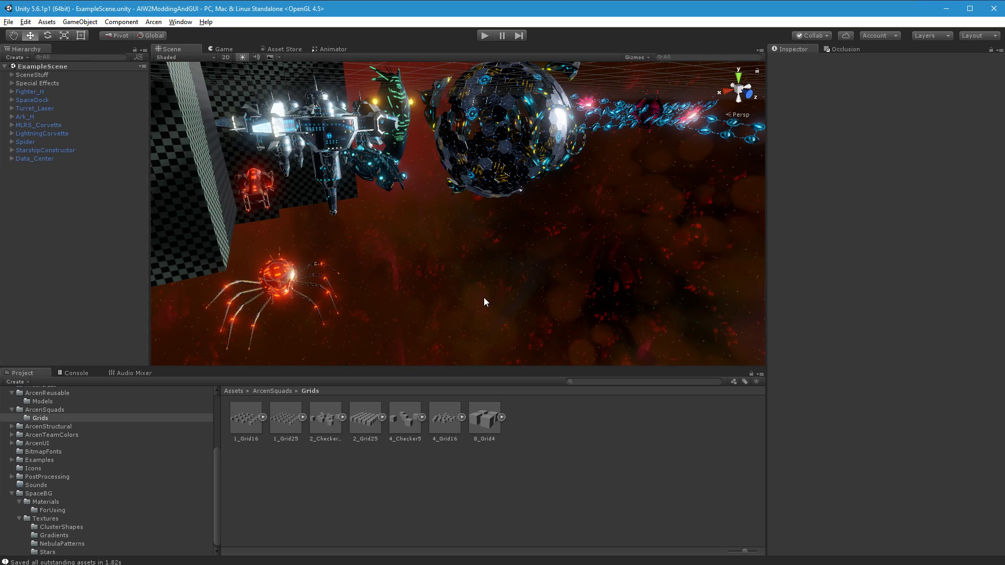
Step: Browse the SpaceBG folder and its Textures subfolders ClusterShapes, Gradients, NebulaPatterns and Stars
{"action": "left_click", "coordinate": [20, 519]}
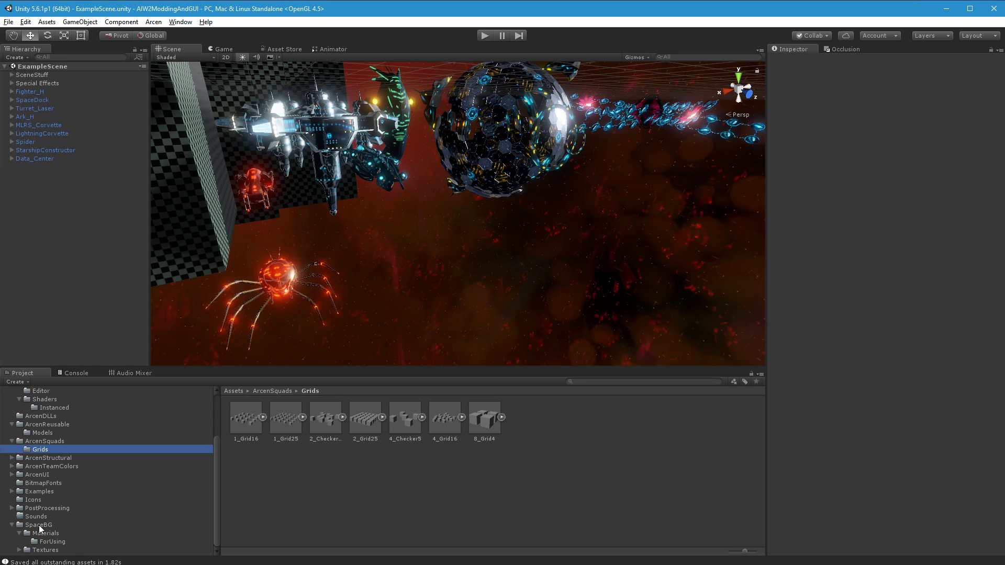
{"action": "left_click", "coordinate": [40, 526]}
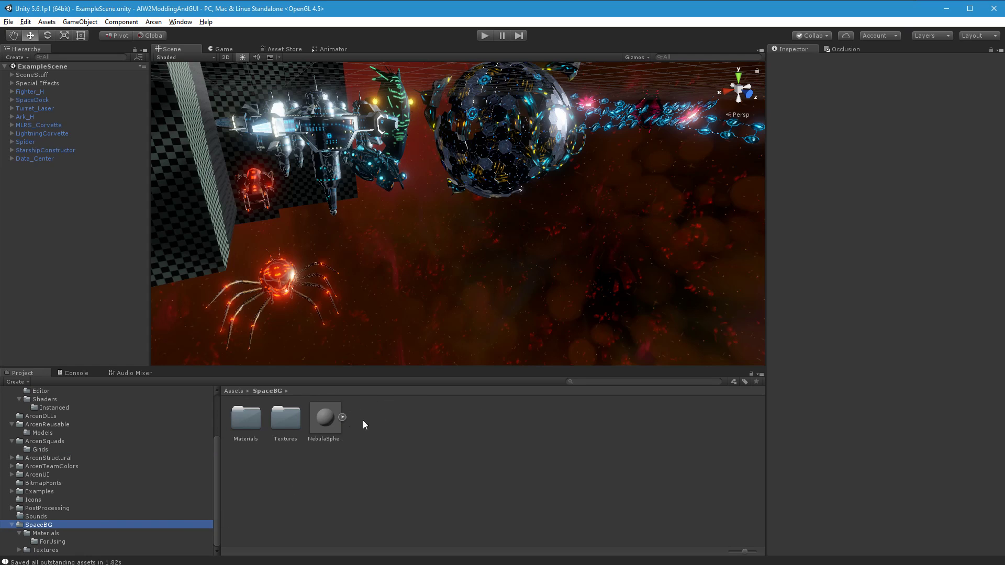
{"action": "double_click", "coordinate": [288, 436]}
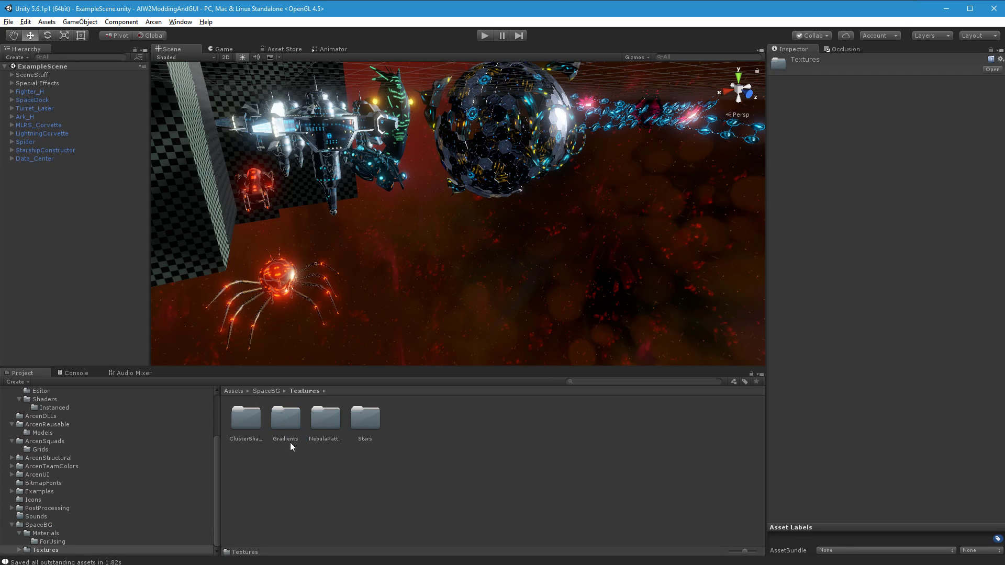
{"action": "double_click", "coordinate": [252, 435]}
{"action": "scroll", "coordinate": [81, 536], "scroll_direction": "down", "scroll_amount": 2}
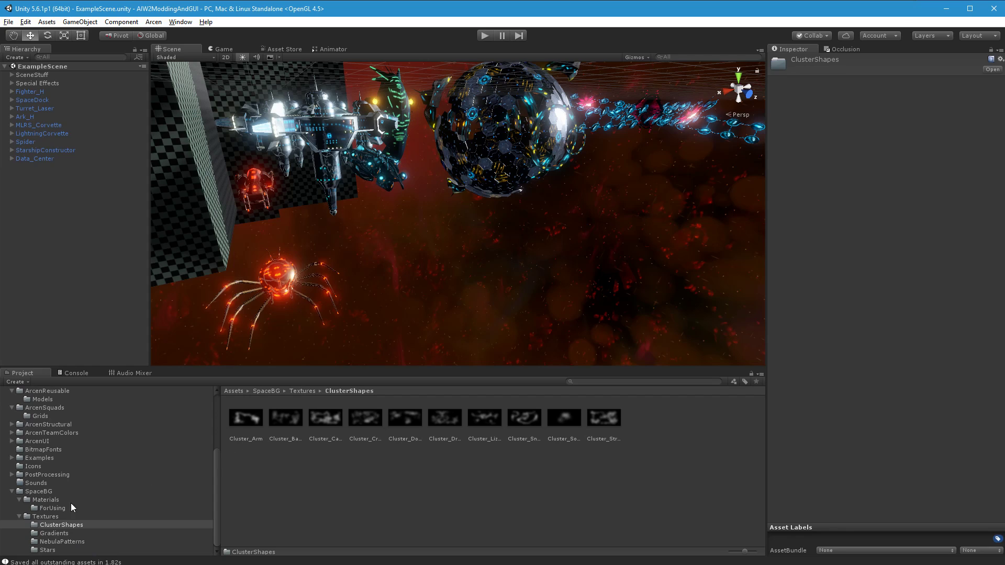
{"action": "left_click", "coordinate": [61, 534]}
{"action": "left_click", "coordinate": [67, 543]}
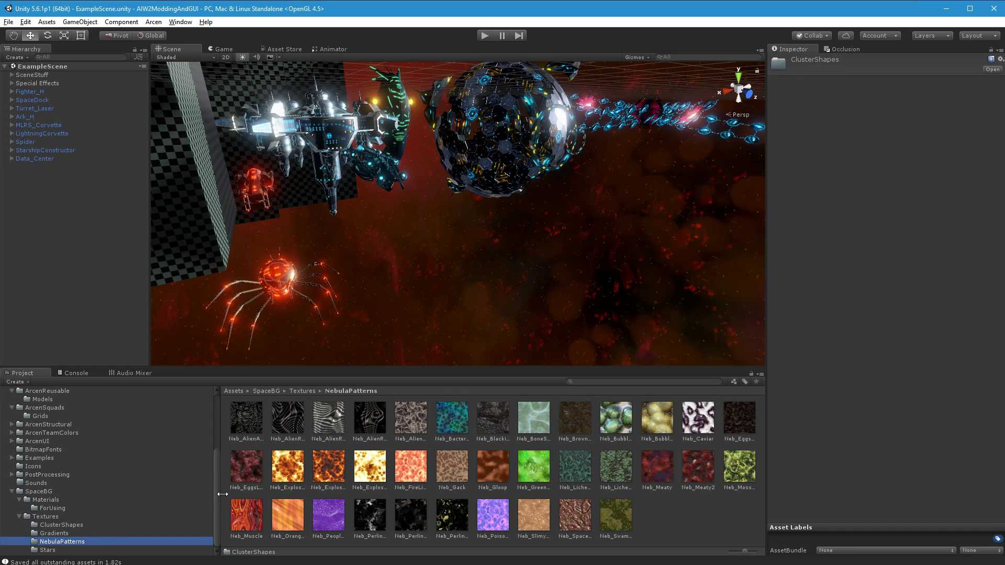
{"action": "left_click", "coordinate": [52, 551]}
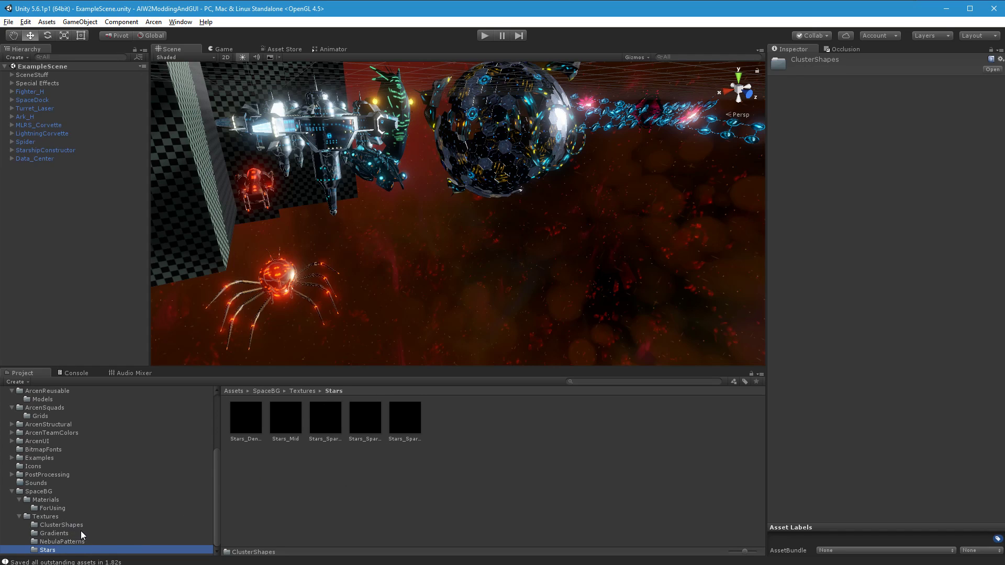
Step: Show the contents of SpaceBG's Materials folder and its ForUsing subfolder
{"action": "left_click", "coordinate": [56, 508]}
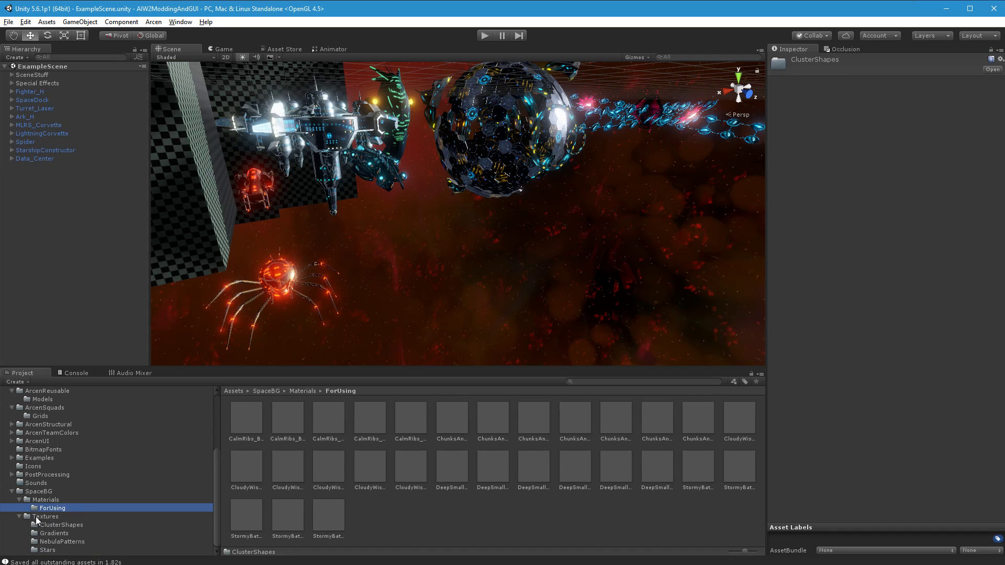
{"action": "left_click", "coordinate": [58, 500]}
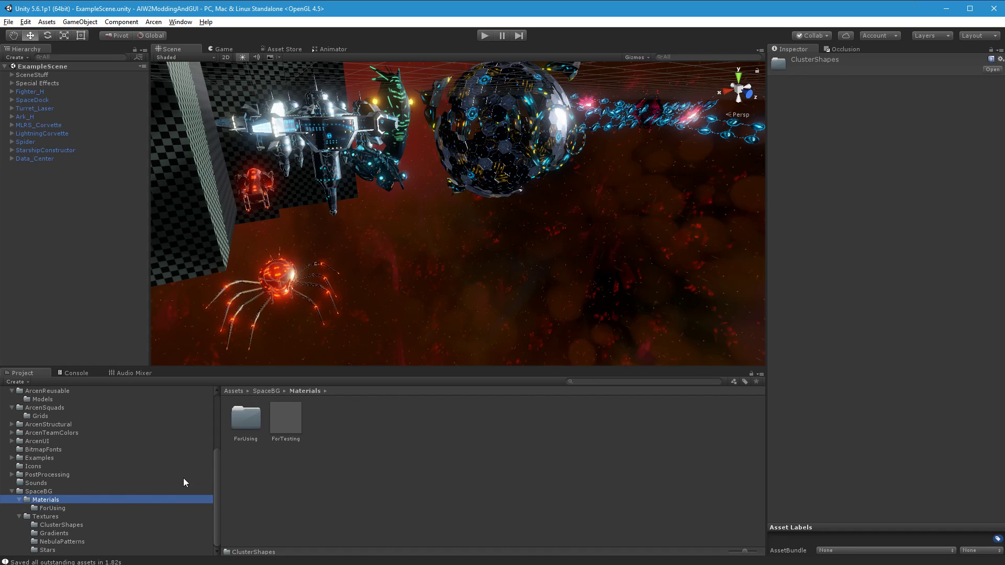
{"action": "left_click", "coordinate": [59, 509]}
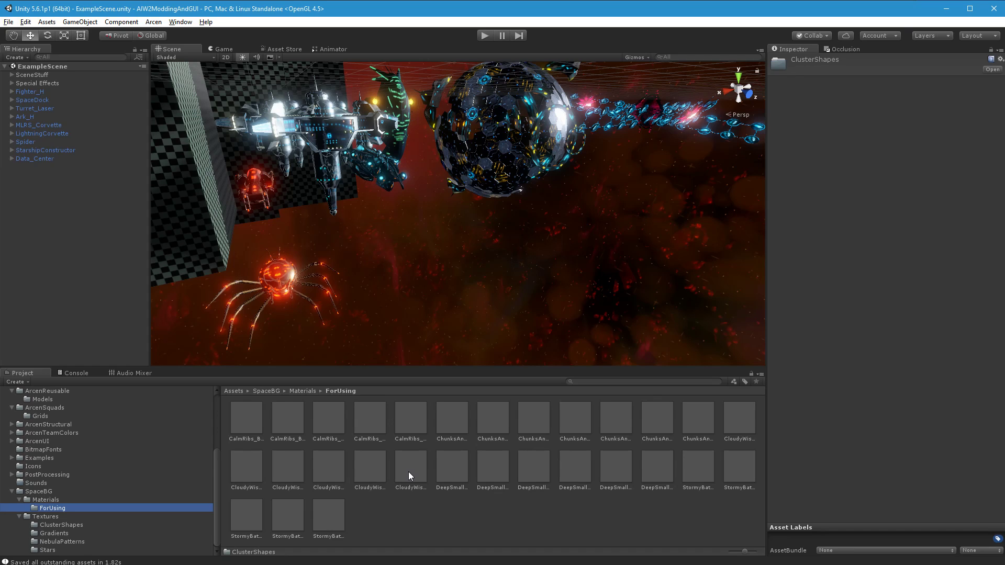
Step: Duplicate the CloudyWisps_Red material, move the copy into SpaceBG's Materials folder and select it there
{"action": "left_click", "coordinate": [380, 476]}
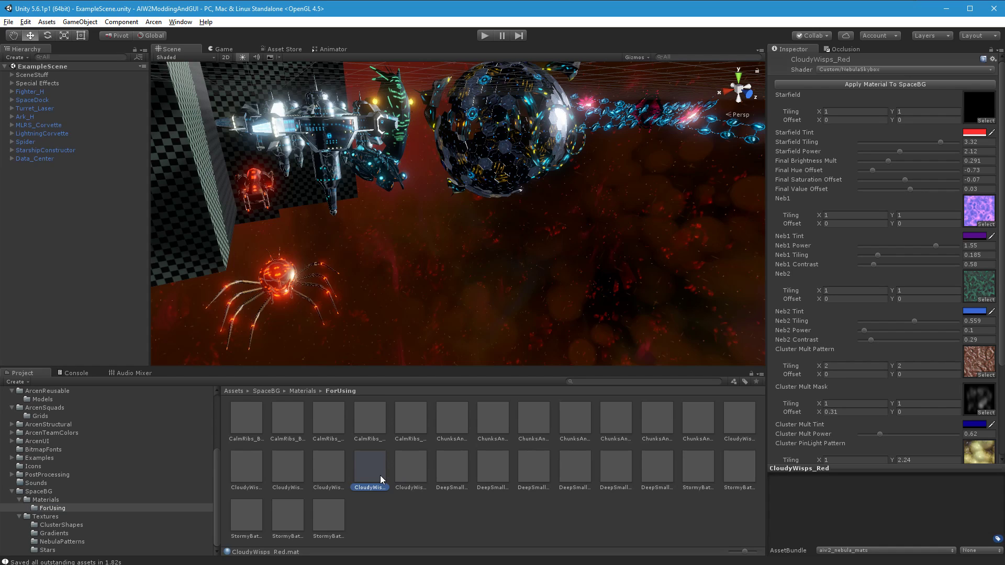
{"action": "key", "text": "ctrl+d"}
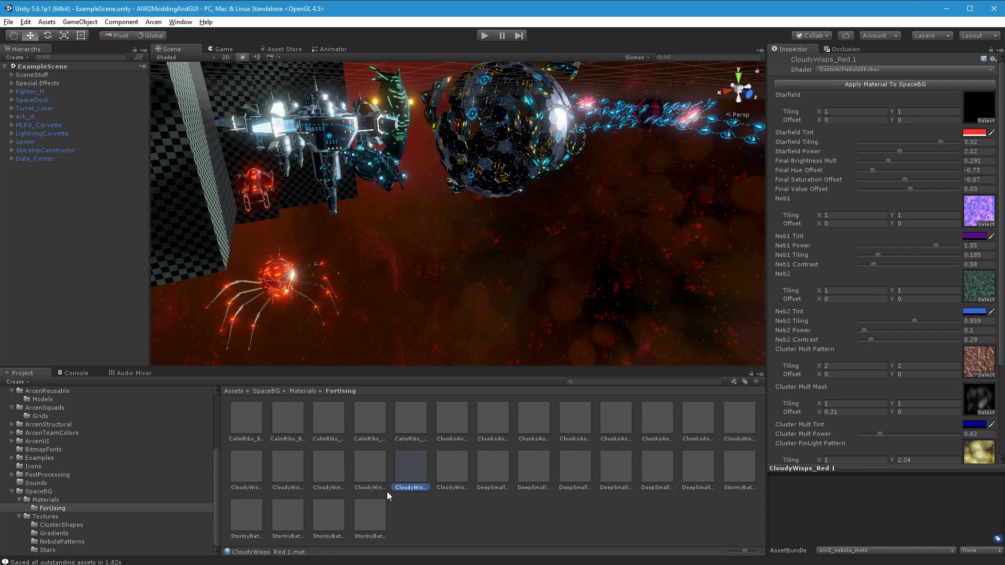
{"action": "left_click_drag", "start_coordinate": [413, 473], "coordinate": [54, 498]}
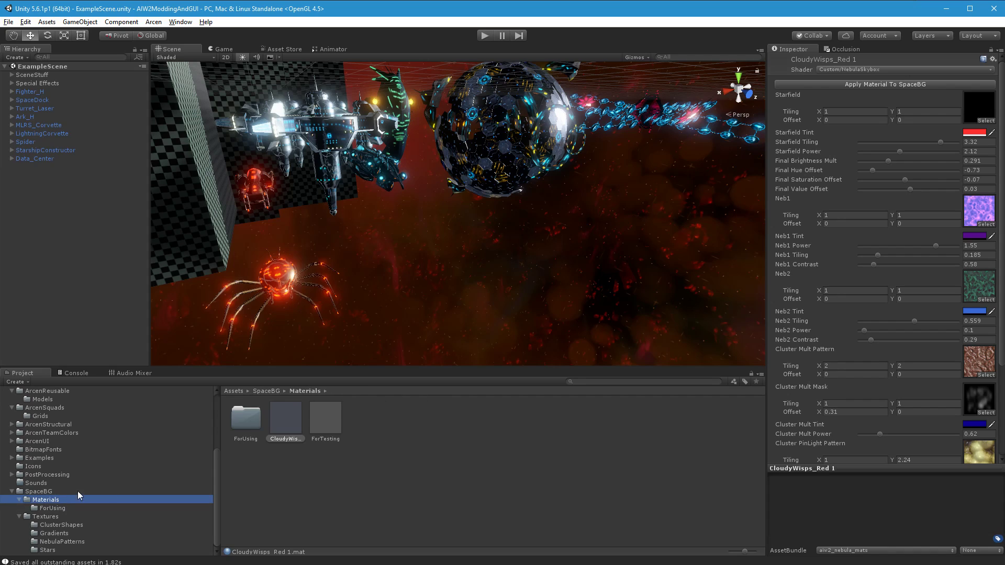
{"action": "left_click", "coordinate": [283, 476]}
{"action": "left_click", "coordinate": [286, 422]}
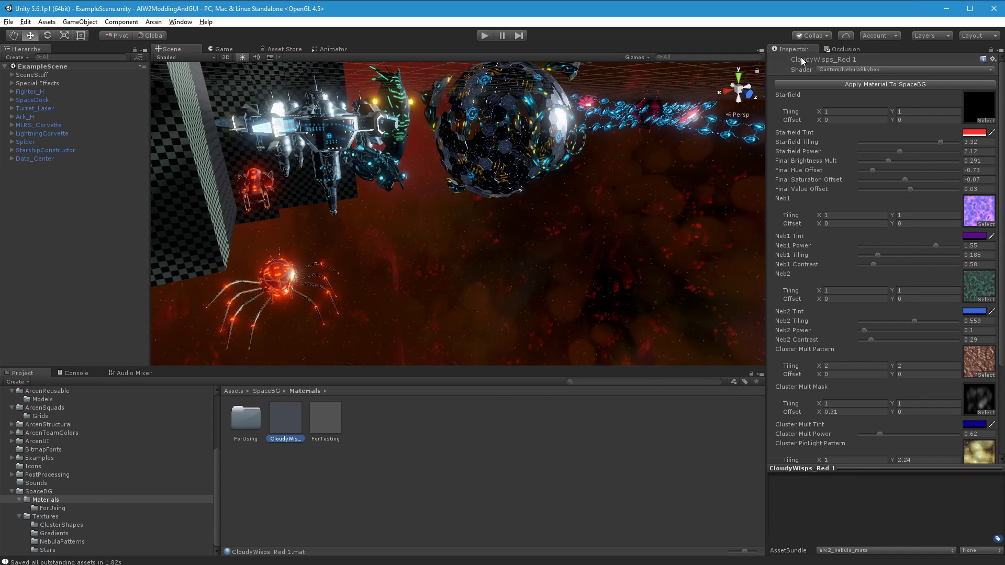
Step: Apply the copied CloudyWisps_Red material to the scene's space background
{"action": "left_click_drag", "start_coordinate": [701, 168], "coordinate": [615, 250], "text": "alt"}
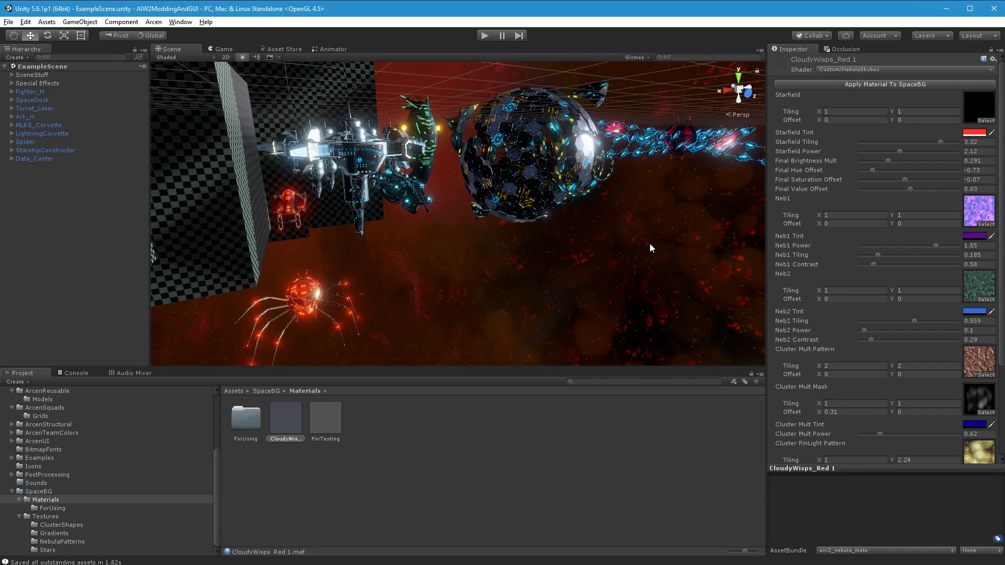
{"action": "left_click", "coordinate": [931, 84]}
{"action": "left_click_drag", "start_coordinate": [717, 267], "coordinate": [691, 272], "text": "alt"}
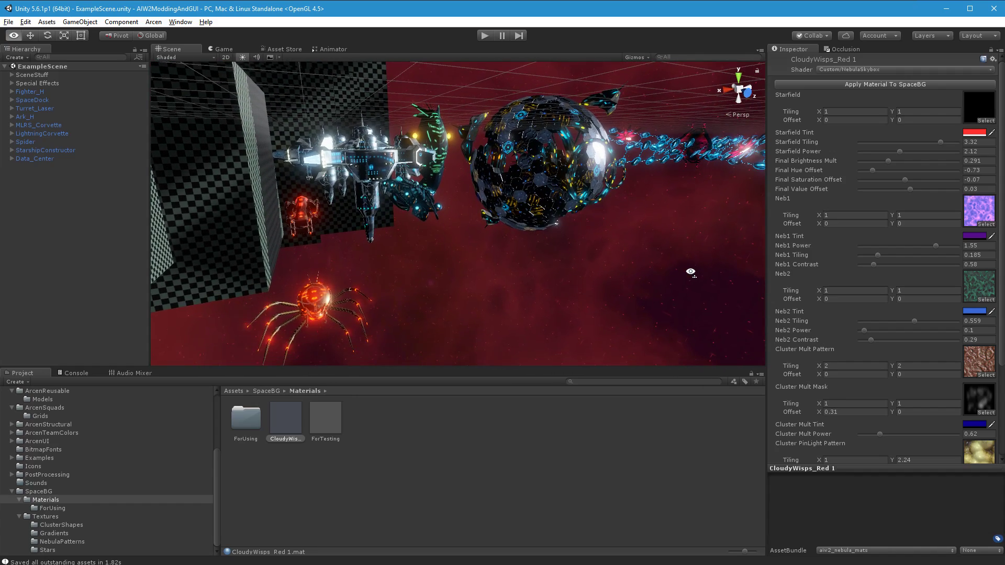
Step: Fly around the ships to examine the newly applied nebula background from different angles
{"action": "key", "text": "e"}
{"action": "right_click_drag", "start_coordinate": [690, 272], "coordinate": [691, 275]}
{"action": "key", "text": "d"}
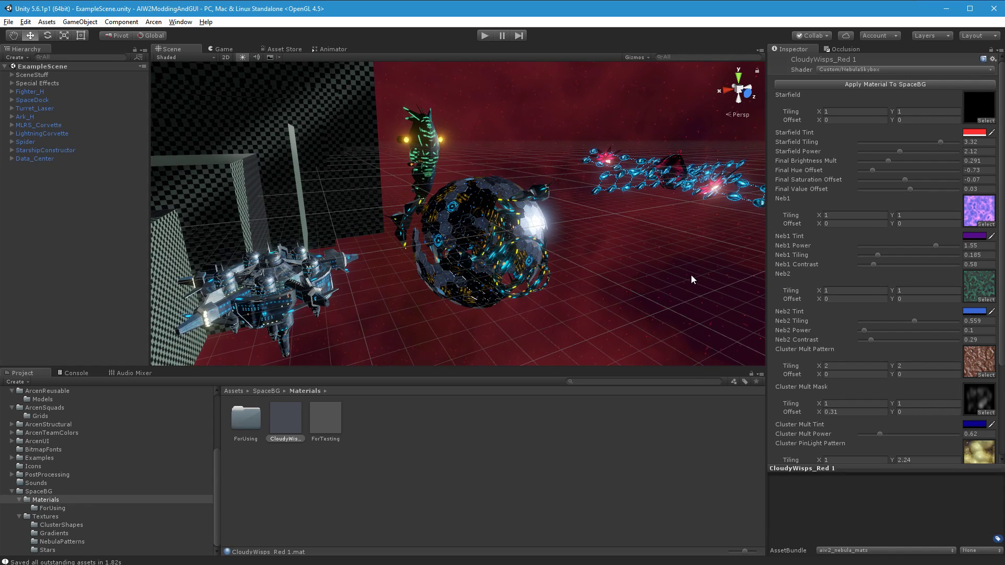
{"action": "right_click_drag", "start_coordinate": [671, 273], "coordinate": [611, 353]}
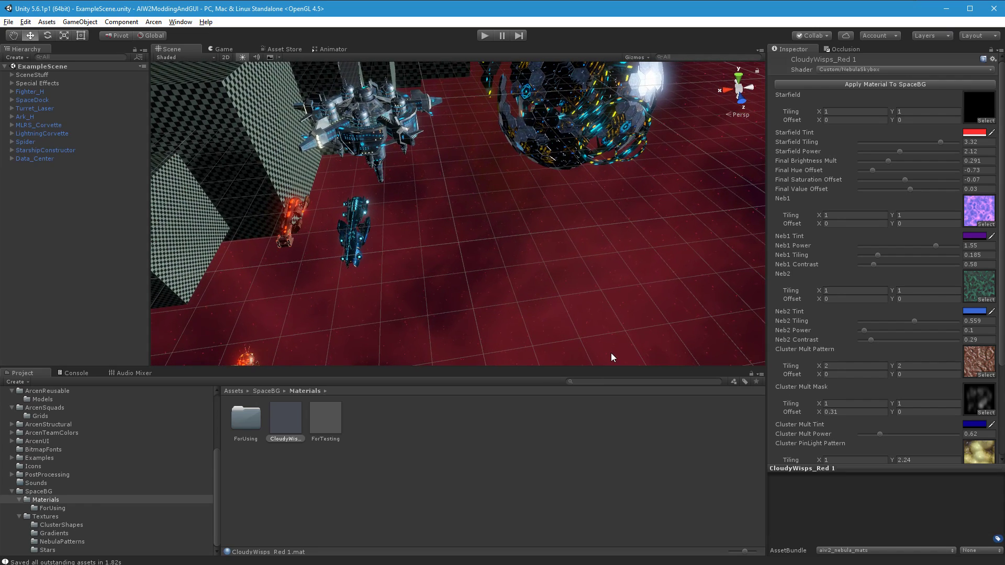
{"action": "right_click_drag", "start_coordinate": [645, 239], "coordinate": [698, 193]}
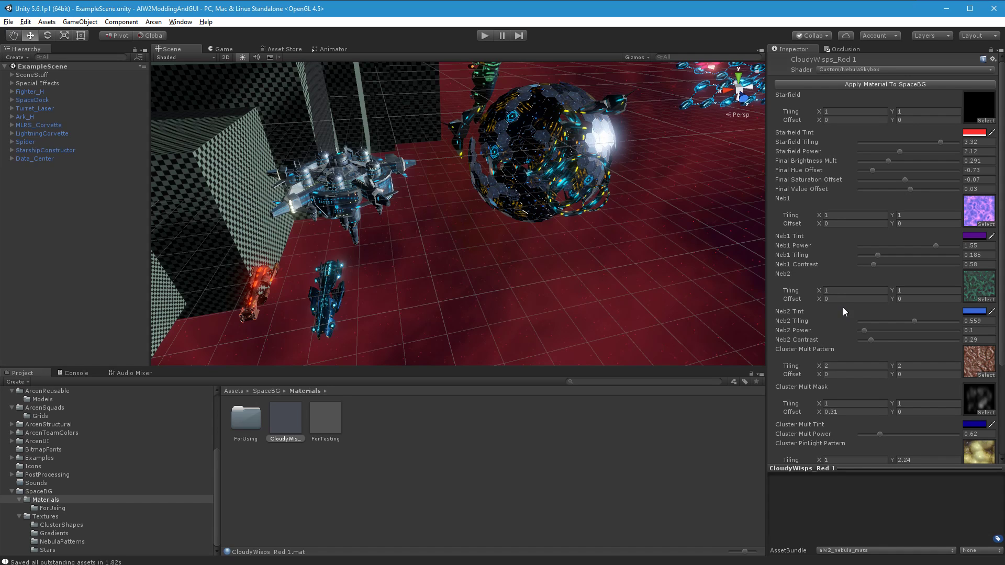
{"action": "right_click_drag", "start_coordinate": [602, 291], "coordinate": [621, 300]}
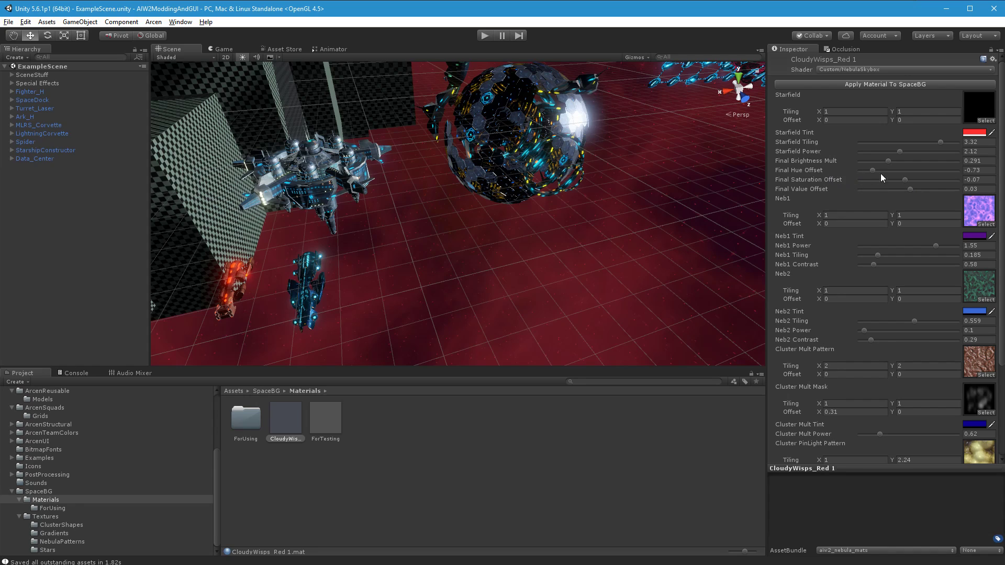
Step: Set the material's Final Hue Offset, Final Saturation Offset and Final Value Offset to 0
{"action": "left_click", "coordinate": [985, 171]}
{"action": "type", "text": "0"}
{"action": "left_click", "coordinate": [988, 179]}
{"action": "type", "text": "0"}
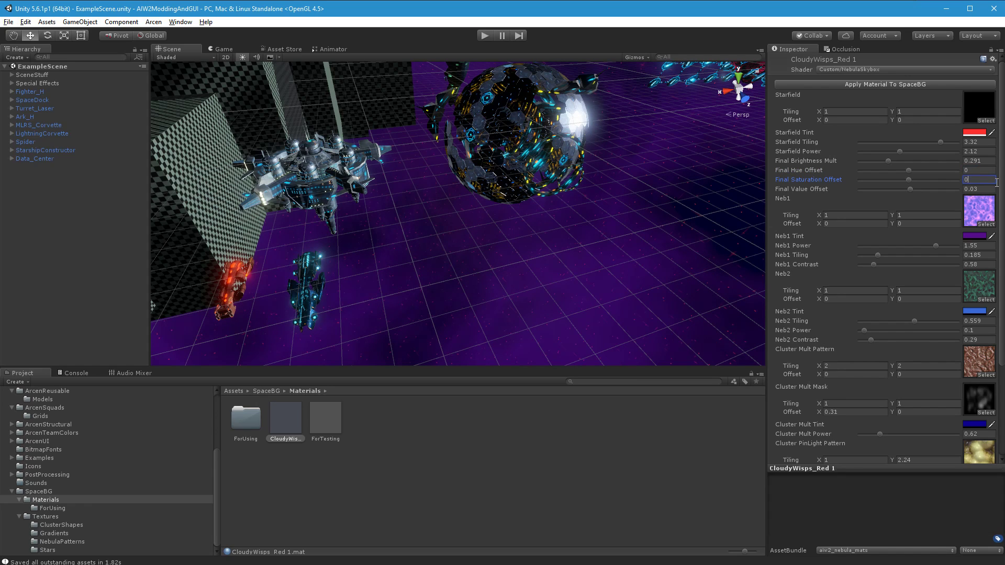
{"action": "left_click", "coordinate": [990, 187]}
{"action": "type", "text": "0"}
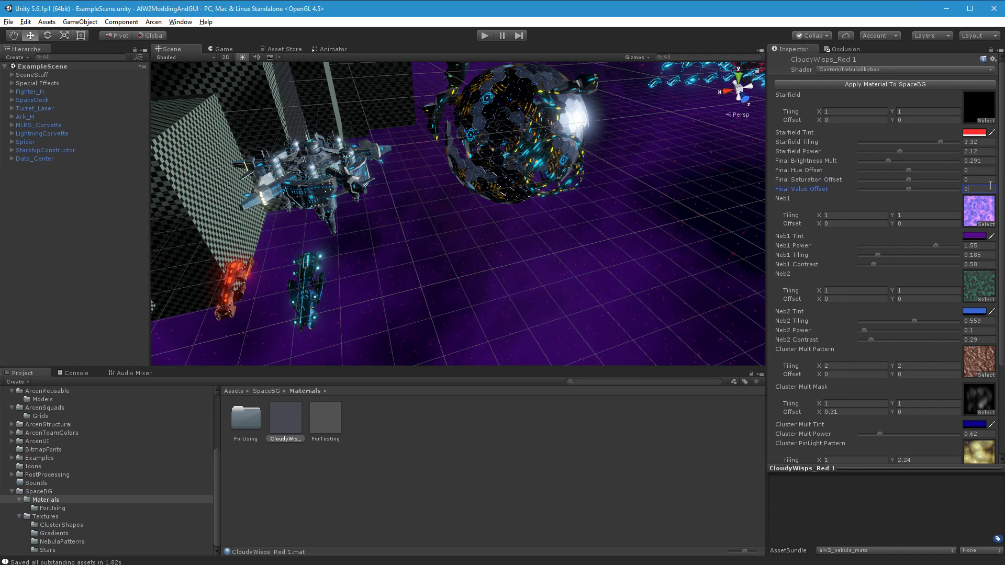
Step: Change the material's Starfield Tint to a dark brownish red, hex 331A1AFF
{"action": "left_click_drag", "start_coordinate": [598, 264], "coordinate": [602, 212], "text": "alt"}
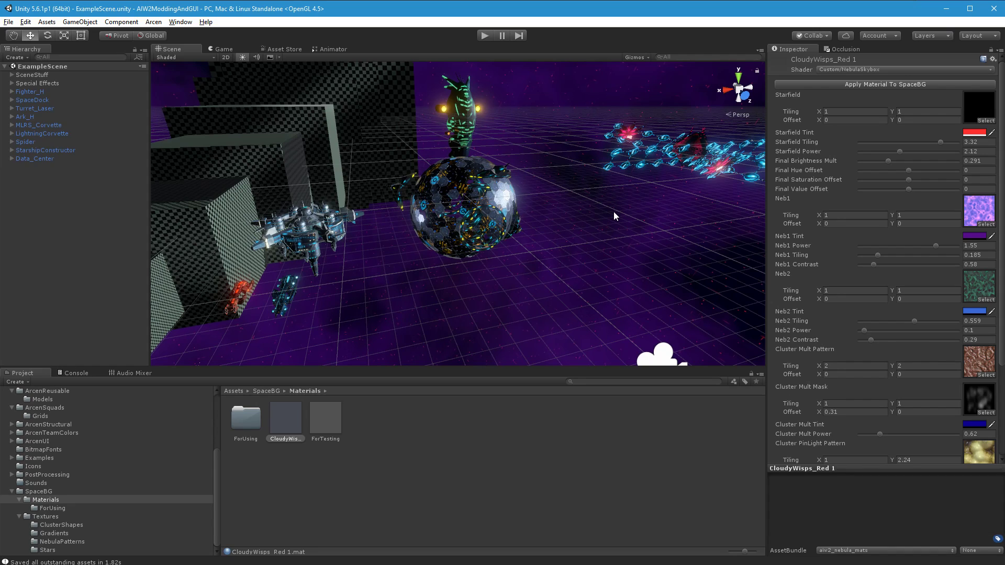
{"action": "left_click", "coordinate": [977, 133]}
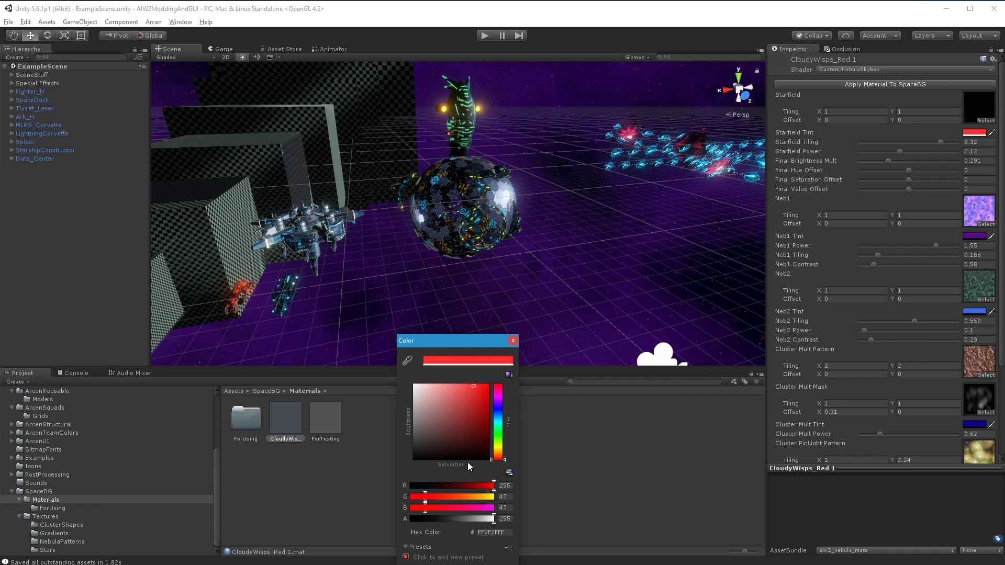
{"action": "mouse_move", "coordinate": [445, 389]}
{"action": "left_mouse_down"}
{"action": "mouse_move", "coordinate": [435, 390]}
{"action": "mouse_move", "coordinate": [438, 425]}
{"action": "mouse_move", "coordinate": [451, 444]}
{"action": "left_mouse_up"}
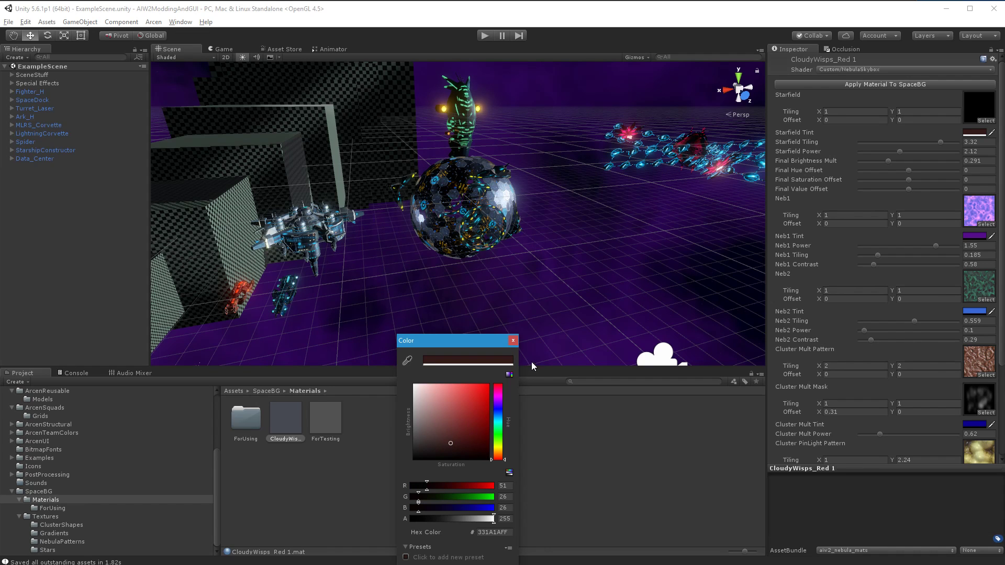
{"action": "left_click", "coordinate": [513, 341]}
Step: Try a Final Brightness Mult of 1 on the material and look over the nebula around the ships
{"action": "left_click_drag", "start_coordinate": [511, 330], "coordinate": [459, 311], "text": "alt"}
{"action": "key", "text": "w"}
{"action": "right_click_drag", "start_coordinate": [458, 311], "coordinate": [503, 334]}
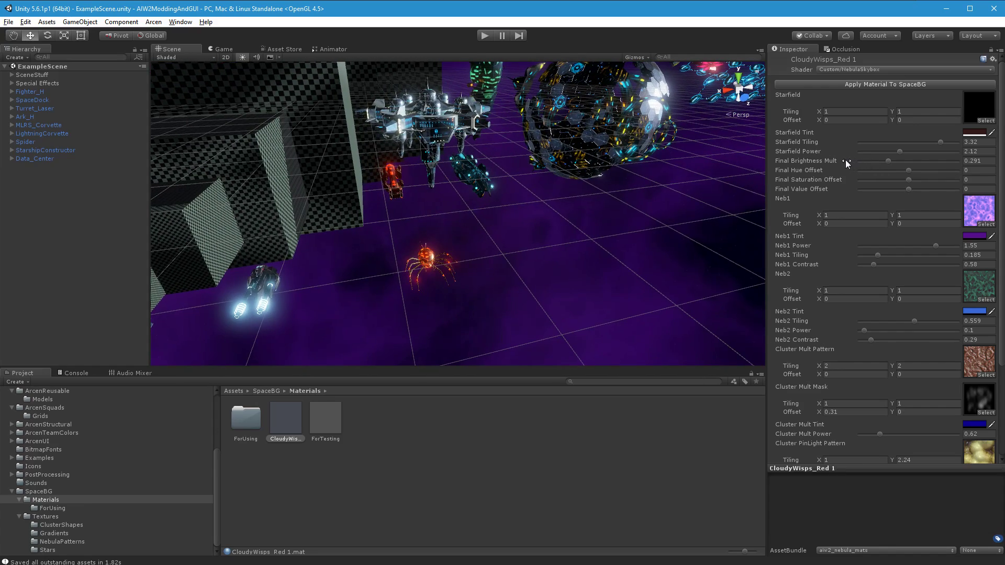
{"action": "left_click", "coordinate": [982, 159]}
{"action": "type", "text": "1"}
{"action": "right_click_drag", "start_coordinate": [586, 243], "coordinate": [586, 218]}
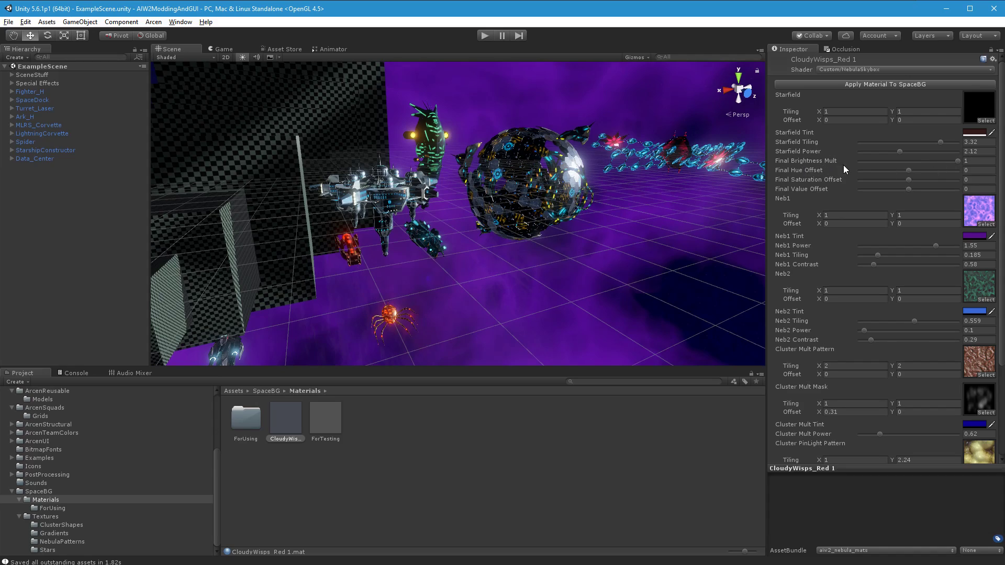
{"action": "right_click_drag", "start_coordinate": [489, 296], "coordinate": [530, 308]}
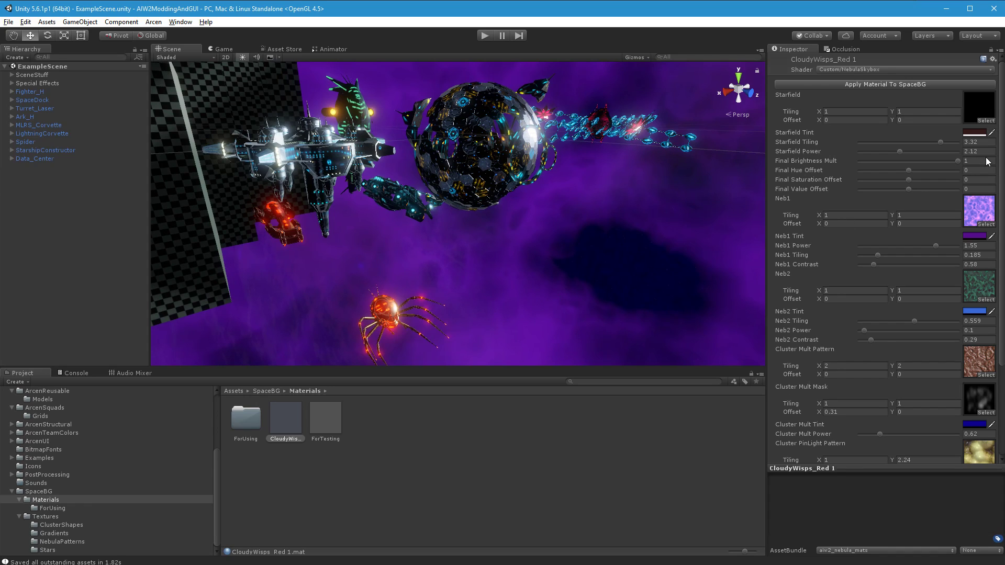
Step: Set the material's Final Brightness Mult to 0.458 and check the nebula in the scene
{"action": "left_click", "coordinate": [930, 160]}
{"action": "left_click_drag", "start_coordinate": [929, 160], "coordinate": [905, 161]}
{"action": "left_click_drag", "start_coordinate": [559, 263], "coordinate": [470, 244], "text": "alt"}
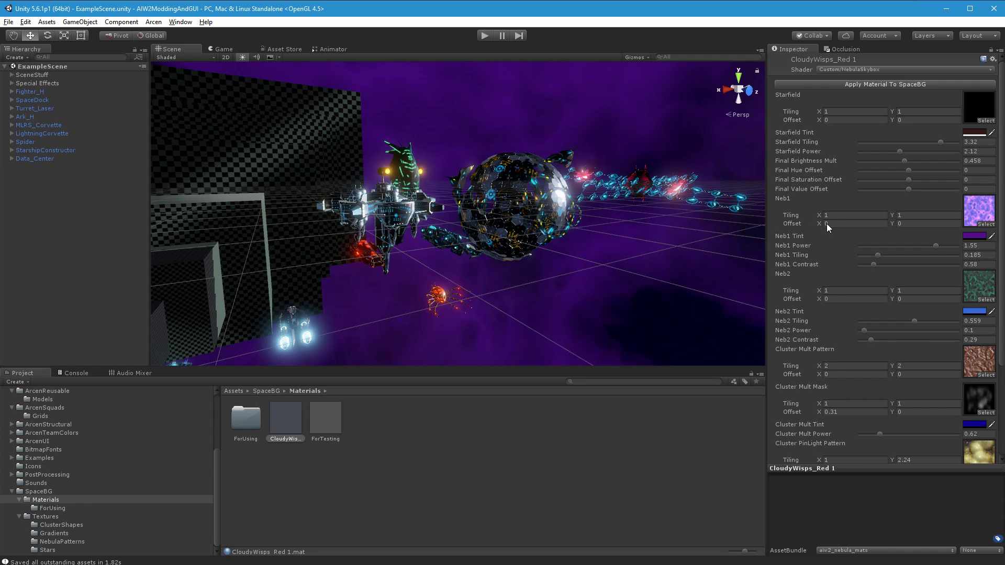
Step: Examine the material's Neb1, Neb2 and cluster settings alongside the nebula clouds in the scene
{"action": "scroll", "coordinate": [866, 249], "scroll_direction": "down", "scroll_amount": 3}
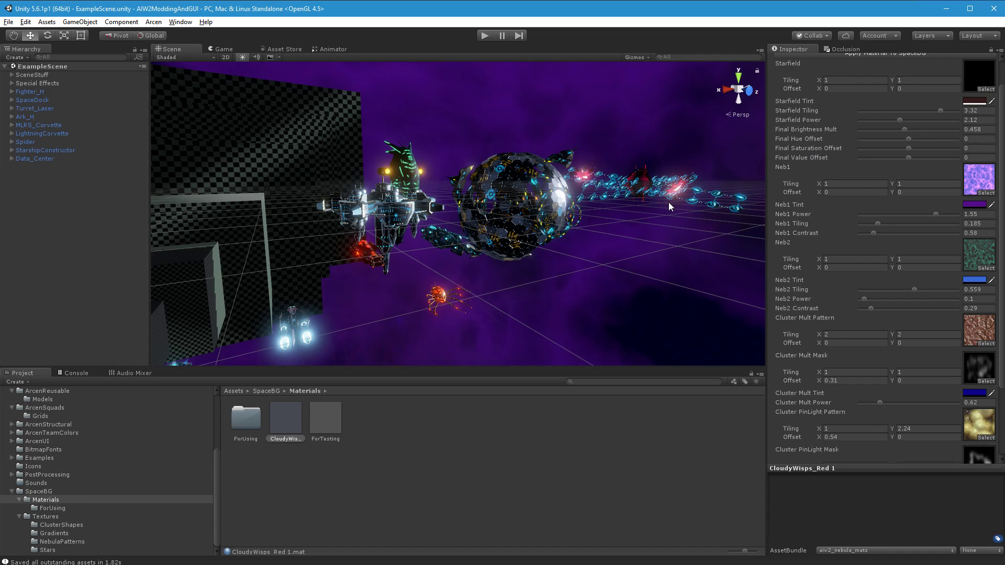
{"action": "right_click_drag", "start_coordinate": [674, 234], "coordinate": [611, 367]}
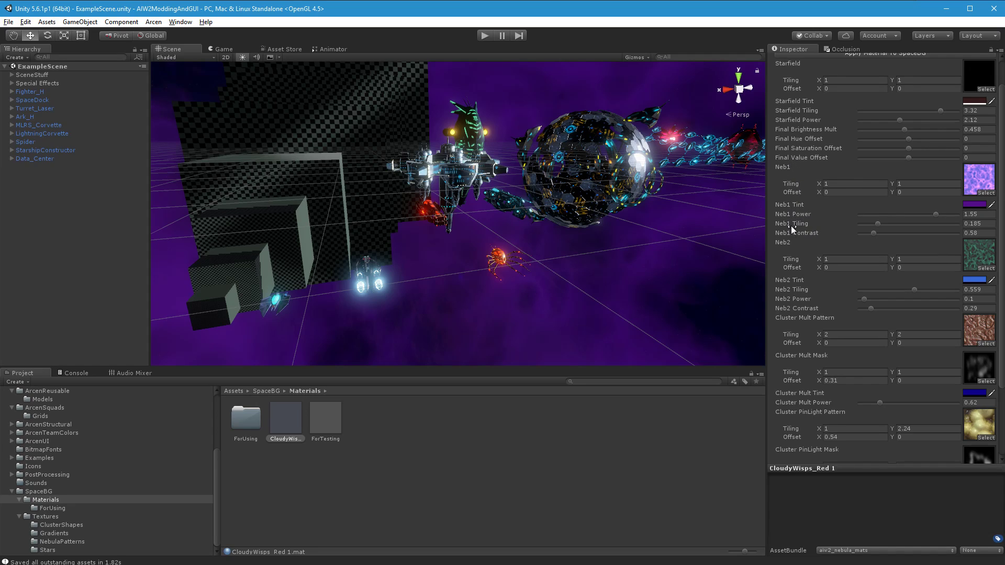
{"action": "left_click_drag", "start_coordinate": [527, 316], "coordinate": [602, 304], "text": "alt"}
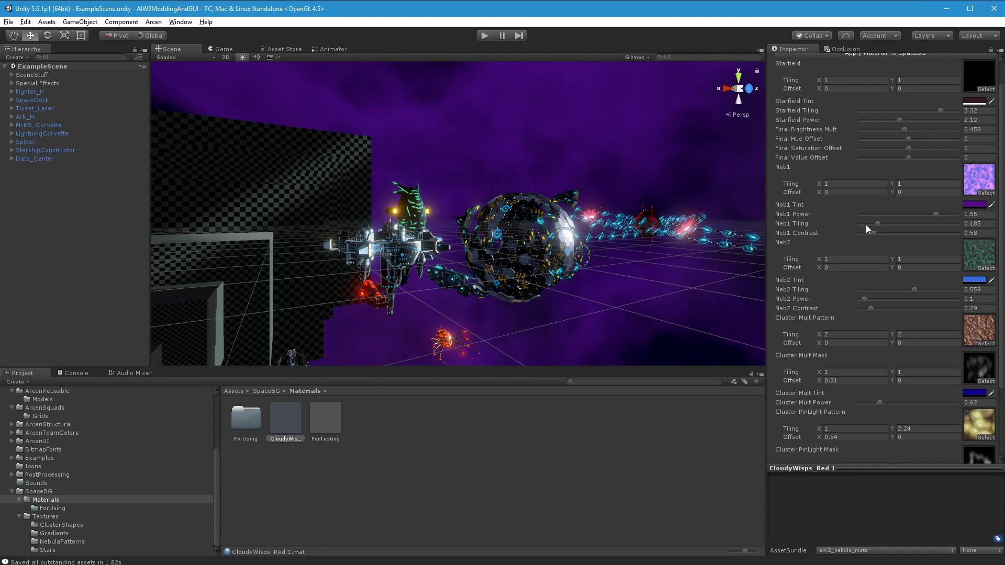
{"action": "right_click_drag", "start_coordinate": [506, 178], "coordinate": [585, 273]}
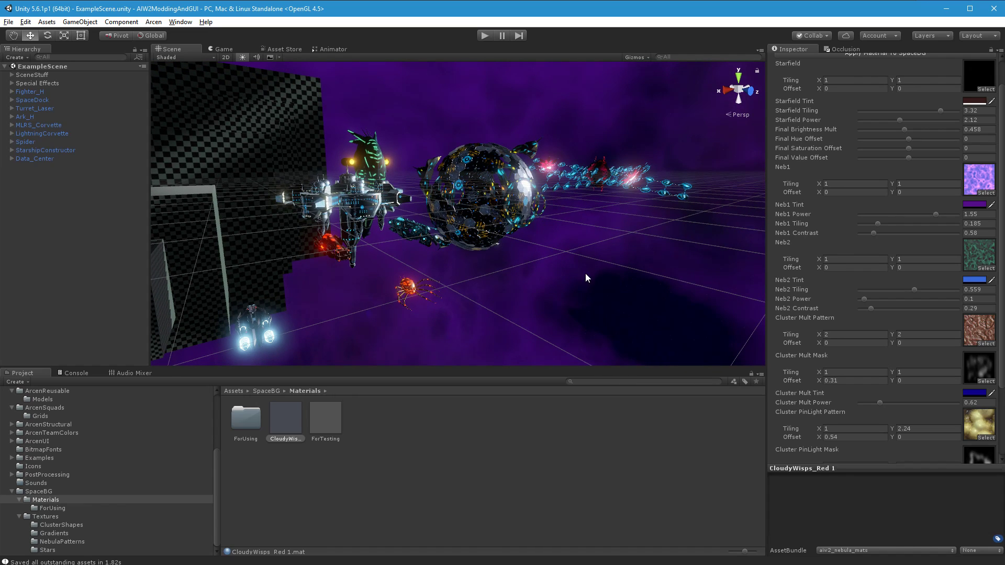
Step: Try a Neb1 Tiling of 0.462 and a Neb1 Contrast of 0.23 on the material while checking the nebula around the ships
{"action": "left_click_drag", "start_coordinate": [589, 278], "coordinate": [605, 242], "text": "alt"}
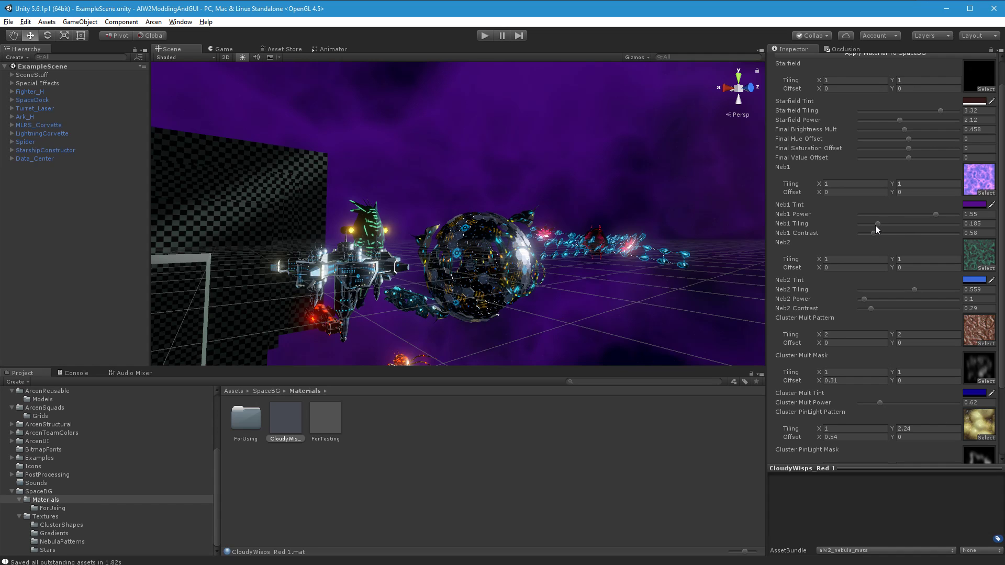
{"action": "left_click_drag", "start_coordinate": [878, 224], "coordinate": [916, 224]}
{"action": "right_click_drag", "start_coordinate": [547, 168], "coordinate": [513, 158]}
{"action": "left_click_drag", "start_coordinate": [915, 224], "coordinate": [871, 234]}
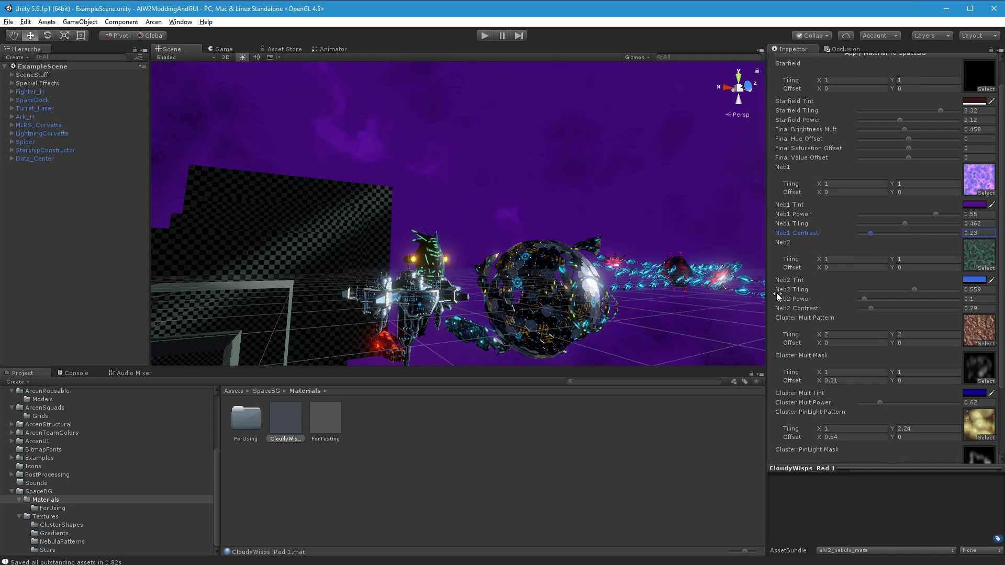
Step: Widen the Inspector, set the material's Neb1 Contrast to 0.84 and check the clouds from another angle in the scene
{"action": "left_click_drag", "start_coordinate": [767, 297], "coordinate": [687, 292]}
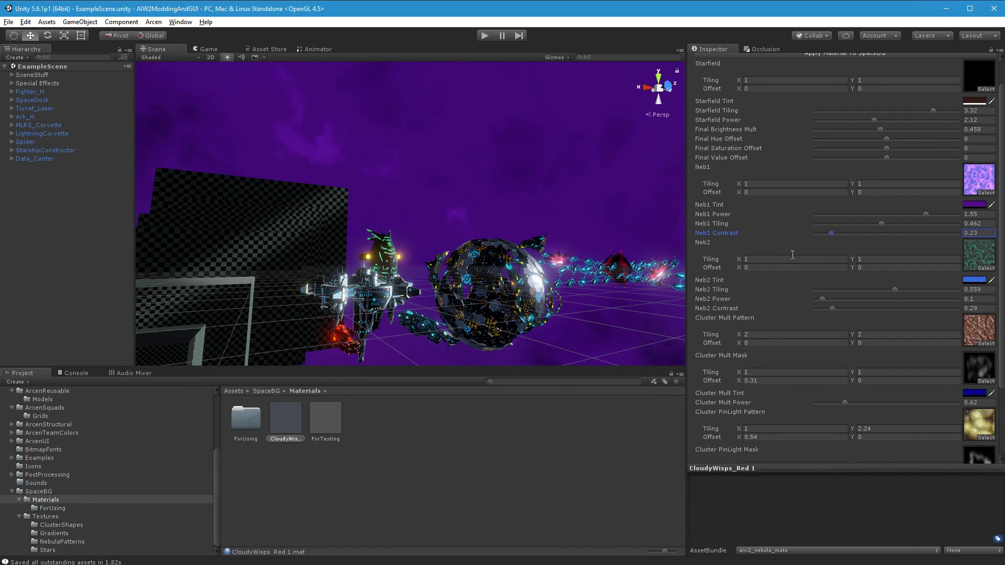
{"action": "left_click_drag", "start_coordinate": [831, 233], "coordinate": [830, 233]}
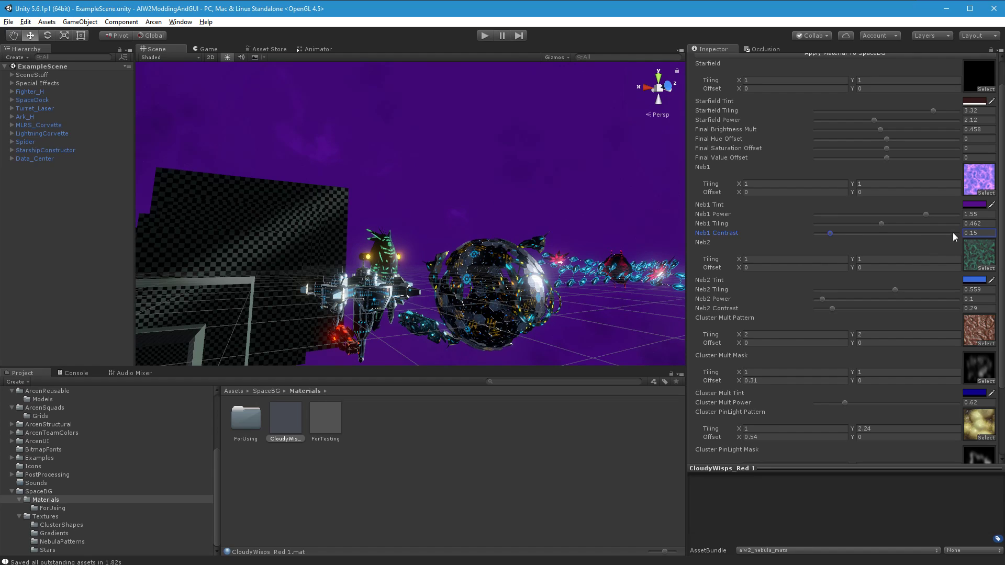
{"action": "type", "text": "0.07"}
{"action": "left_click_drag", "start_coordinate": [831, 232], "coordinate": [841, 233]}
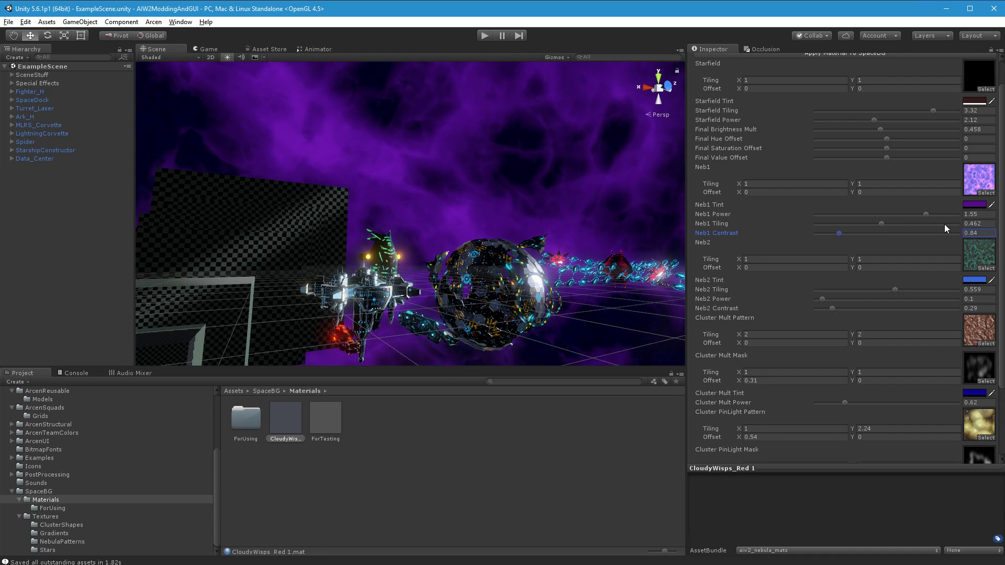
{"action": "right_click_drag", "start_coordinate": [460, 186], "coordinate": [904, 240]}
Step: Brighten the material's Neb1 Tint to a light purple and look over the nebula in the scene
{"action": "left_click", "coordinate": [974, 205]}
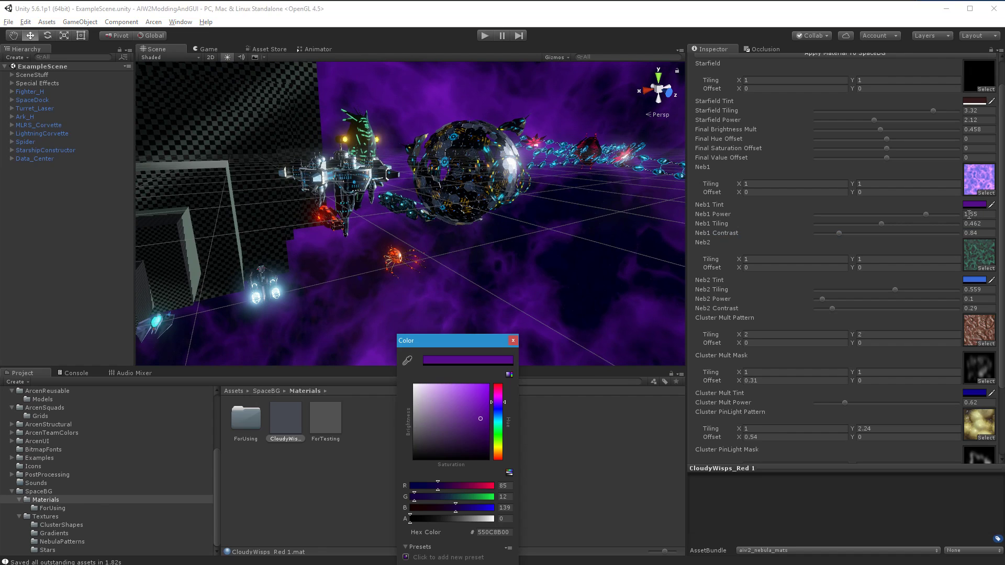
{"action": "left_click_drag", "start_coordinate": [463, 404], "coordinate": [464, 386]}
{"action": "right_click_drag", "start_coordinate": [534, 314], "coordinate": [593, 251]}
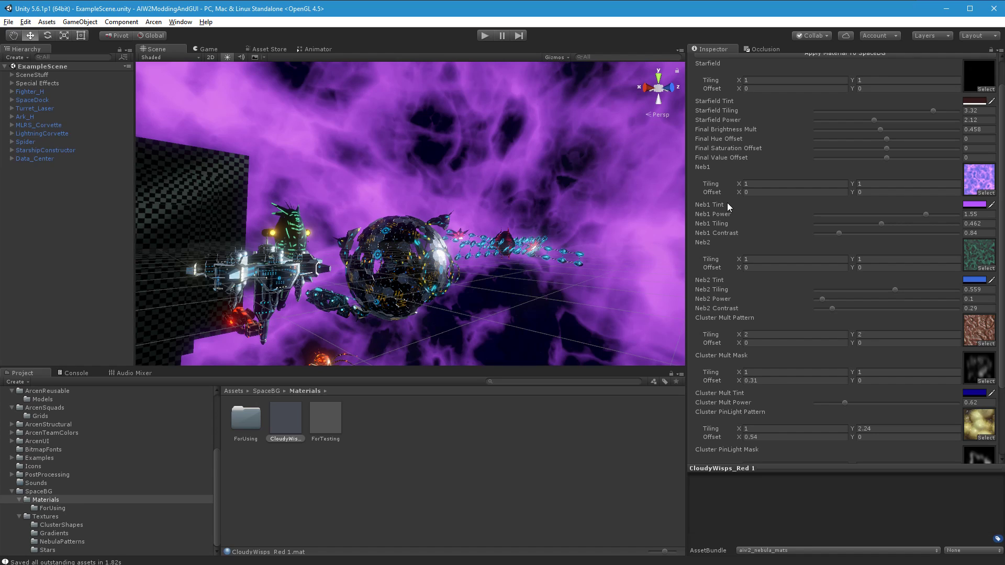
Step: Try white and mid-grey Neb1 Tints, settle on vivid purple, hex 7E06D800, and keep the CloudyWisps_Red 1 material selected
{"action": "left_click", "coordinate": [974, 204]}
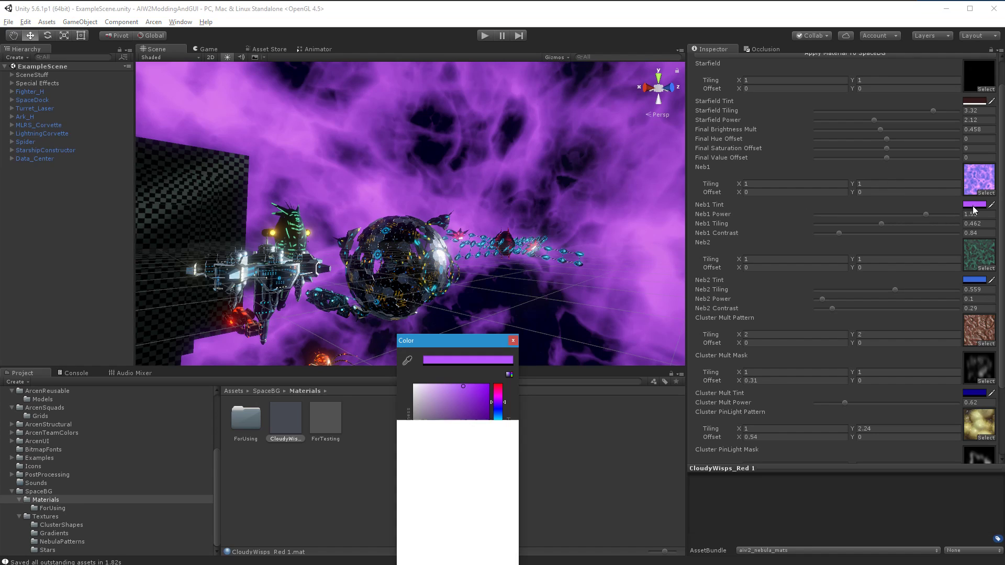
{"action": "left_click_drag", "start_coordinate": [463, 431], "coordinate": [385, 369]}
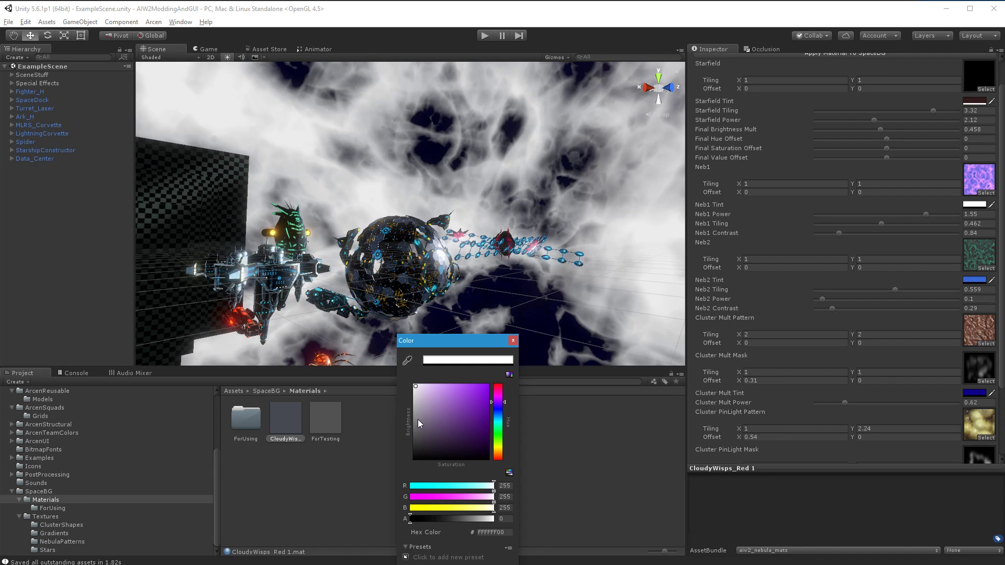
{"action": "mouse_move", "coordinate": [418, 420]}
{"action": "left_mouse_down"}
{"action": "mouse_move", "coordinate": [406, 447]}
{"action": "mouse_move", "coordinate": [407, 426]}
{"action": "mouse_move", "coordinate": [447, 420]}
{"action": "mouse_move", "coordinate": [409, 424]}
{"action": "left_mouse_up"}
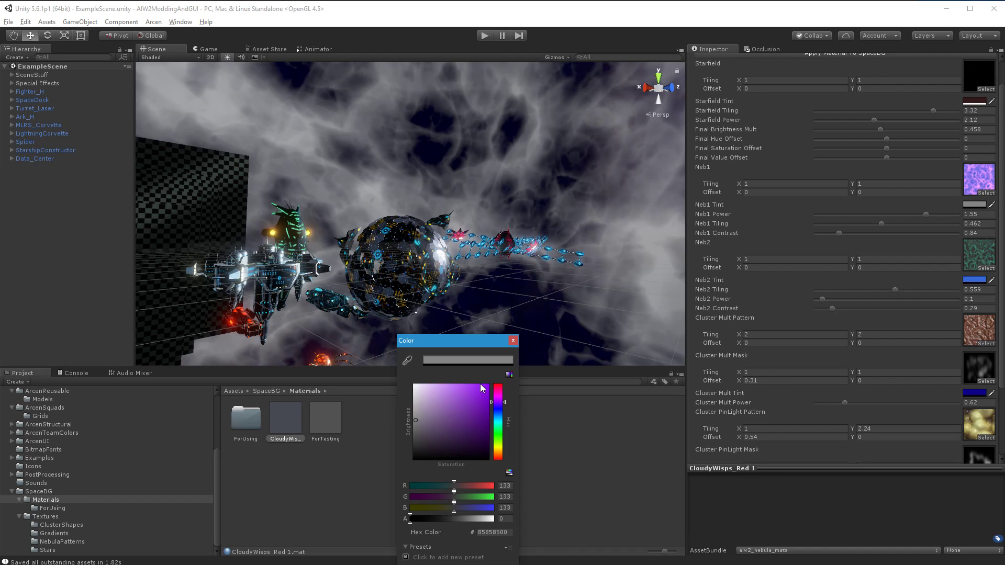
{"action": "left_click", "coordinate": [485, 397]}
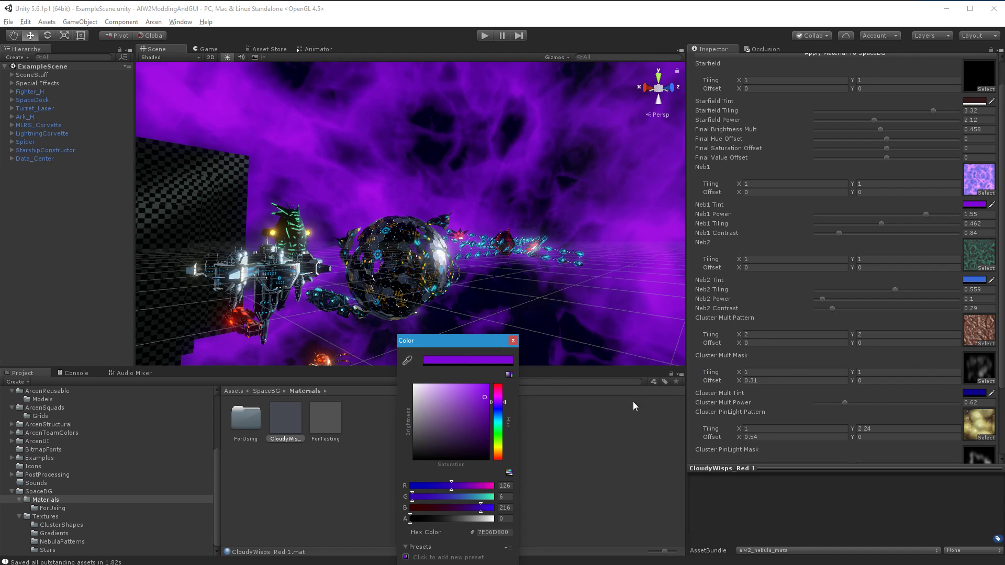
{"action": "right_click", "coordinate": [630, 431]}
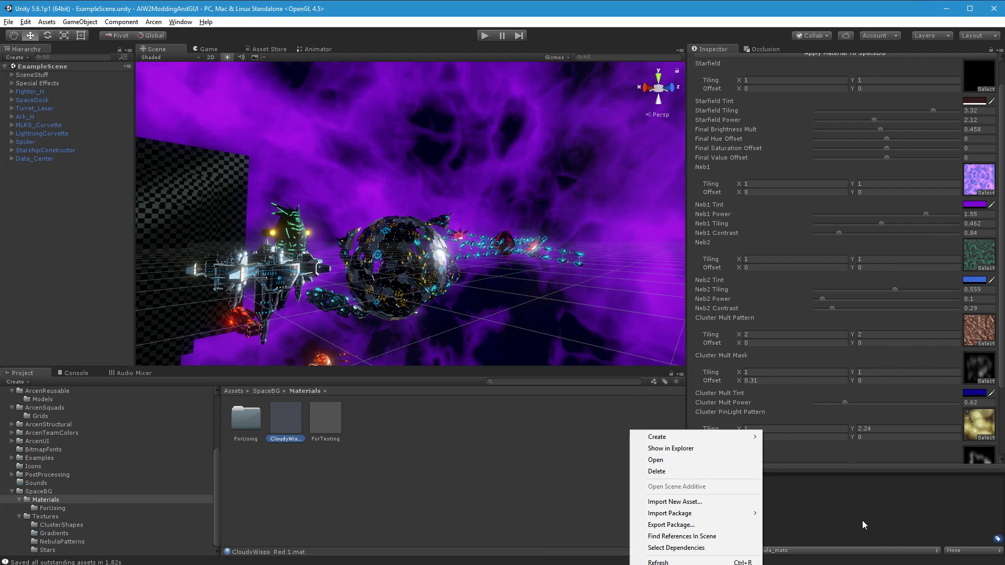
{"action": "left_click", "coordinate": [666, 403]}
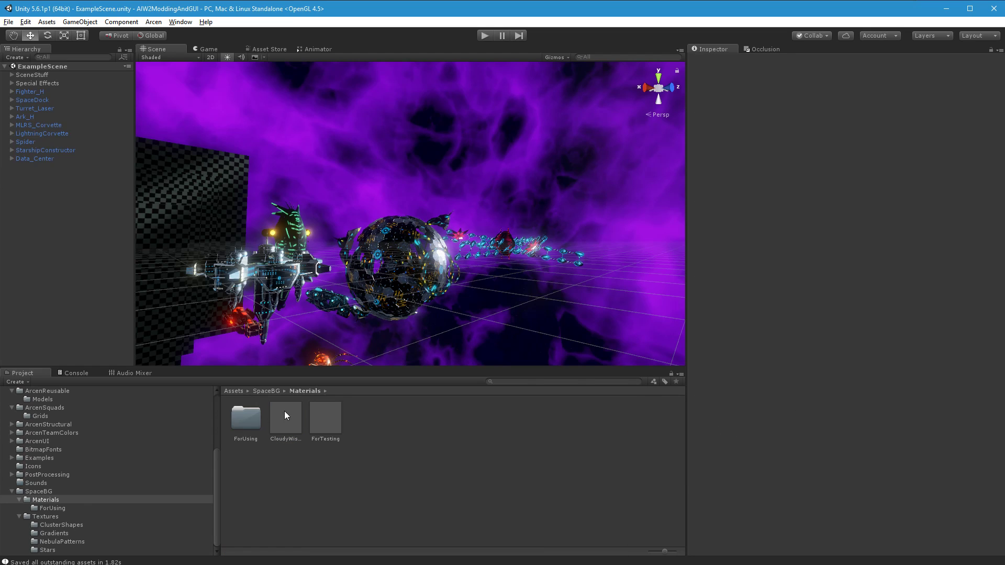
{"action": "left_click", "coordinate": [300, 423]}
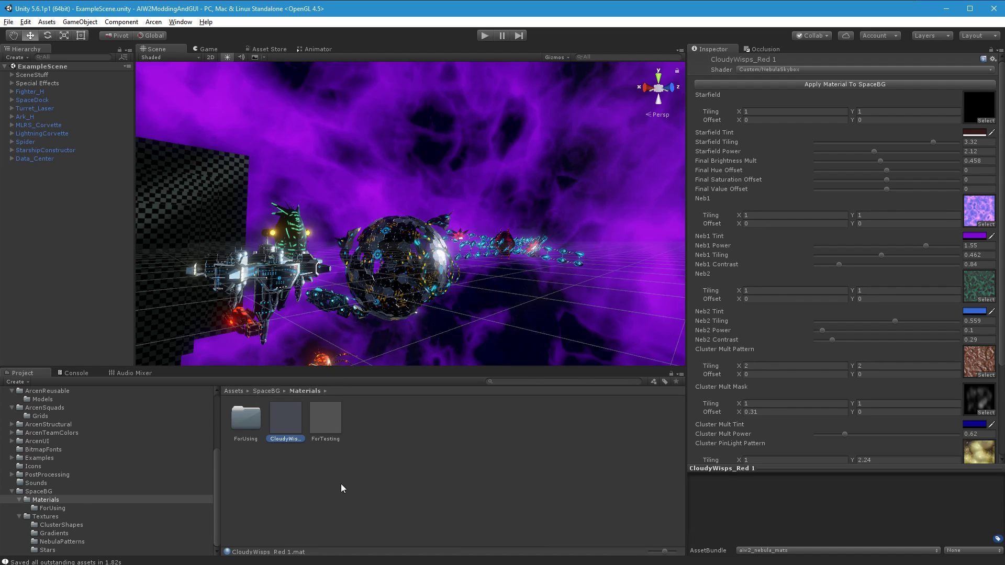
Step: Browse the textures for Neb1 and try Neb_AlienRibs2 and Neb_AlienRibs3 as its pattern
{"action": "left_click", "coordinate": [987, 225]}
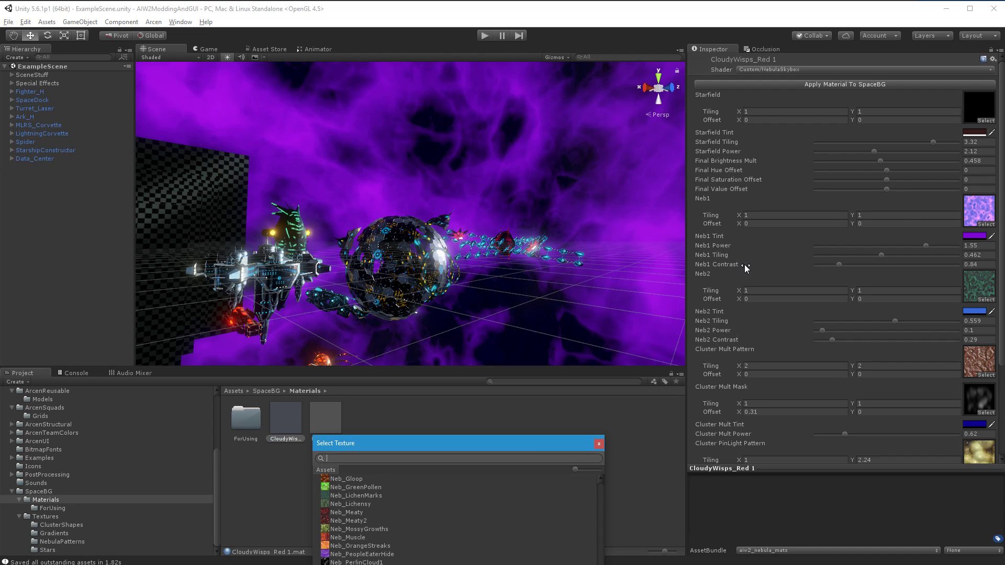
{"action": "left_click_drag", "start_coordinate": [440, 446], "coordinate": [485, 248]}
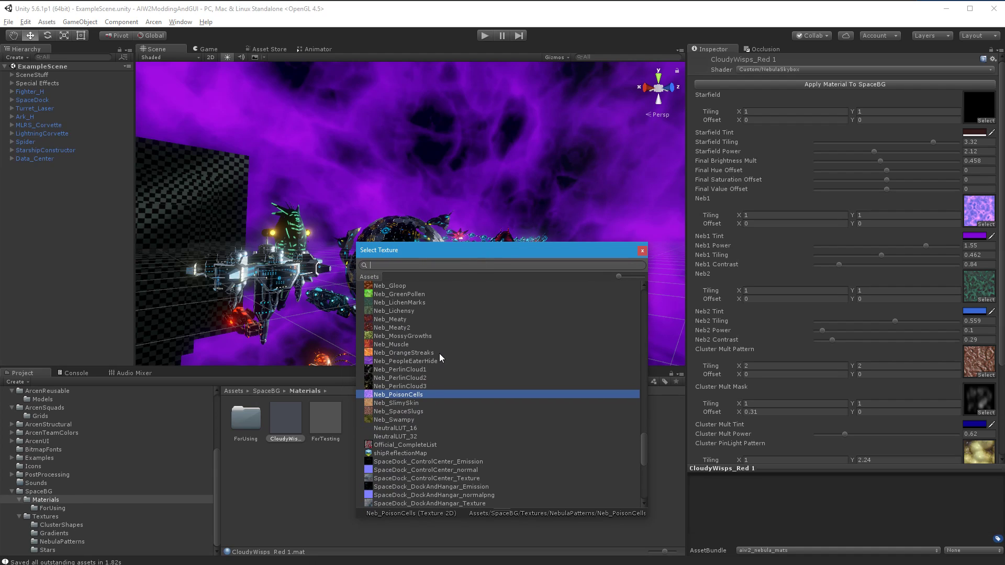
{"action": "scroll", "coordinate": [442, 385], "scroll_direction": "up", "scroll_amount": 5}
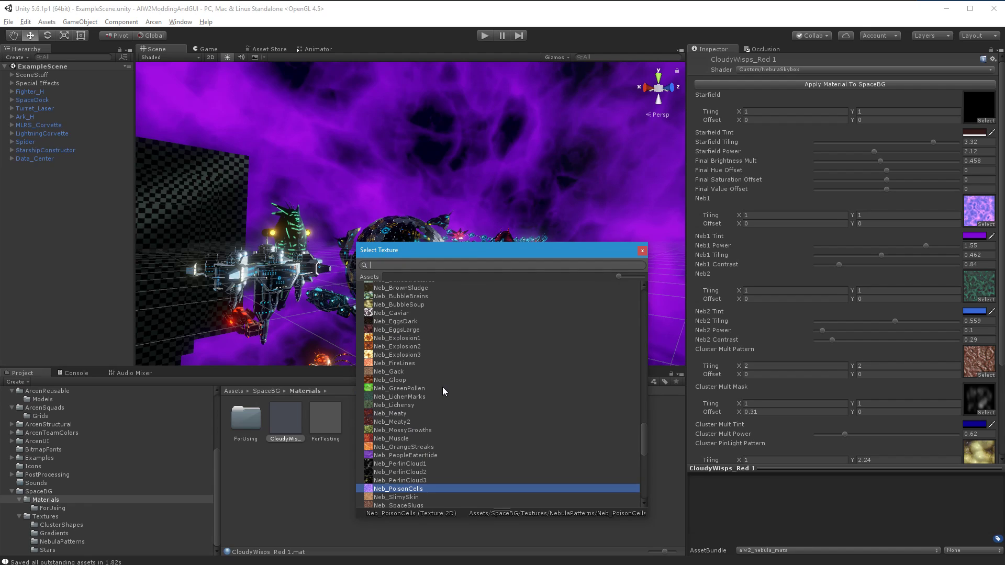
{"action": "scroll", "coordinate": [430, 390], "scroll_direction": "up", "scroll_amount": 2}
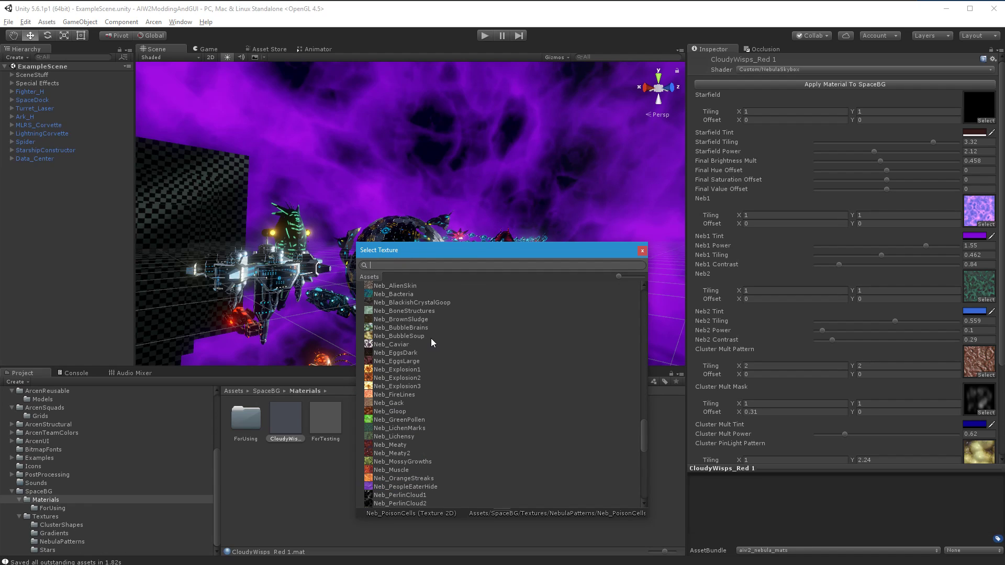
{"action": "scroll", "coordinate": [432, 341], "scroll_direction": "up", "scroll_amount": 3}
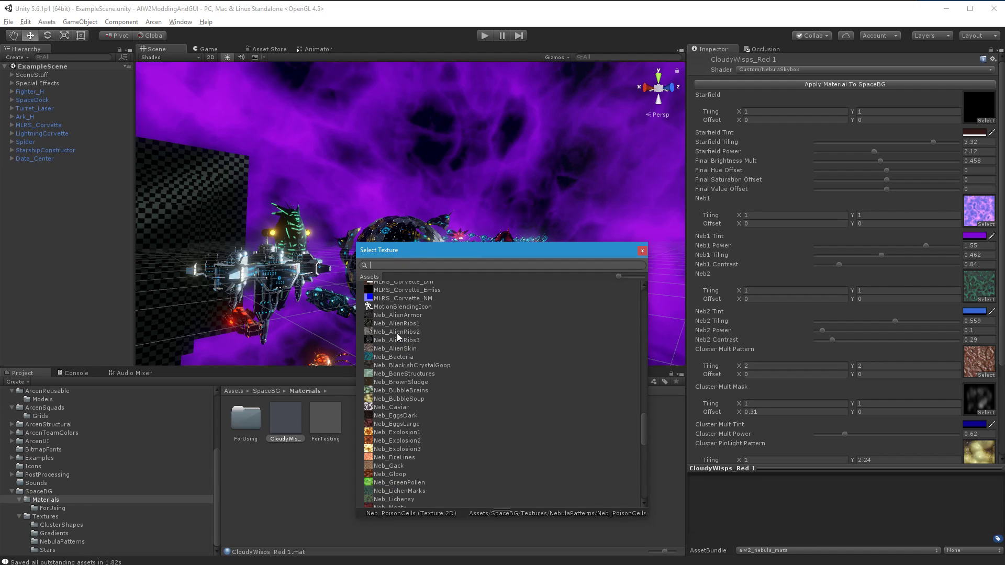
{"action": "left_click", "coordinate": [397, 332]}
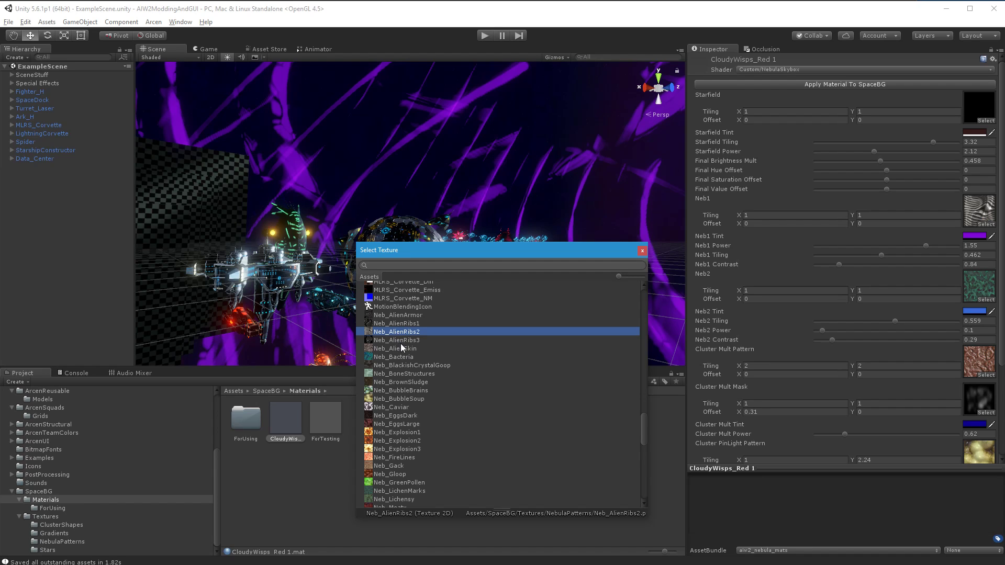
{"action": "left_click", "coordinate": [401, 343]}
Step: Try the Neb_AlienSkin and Neb_Bacteria textures on Neb1, keeping the texture picker clear of the scene and settings
{"action": "left_click_drag", "start_coordinate": [513, 251], "coordinate": [842, 247]}
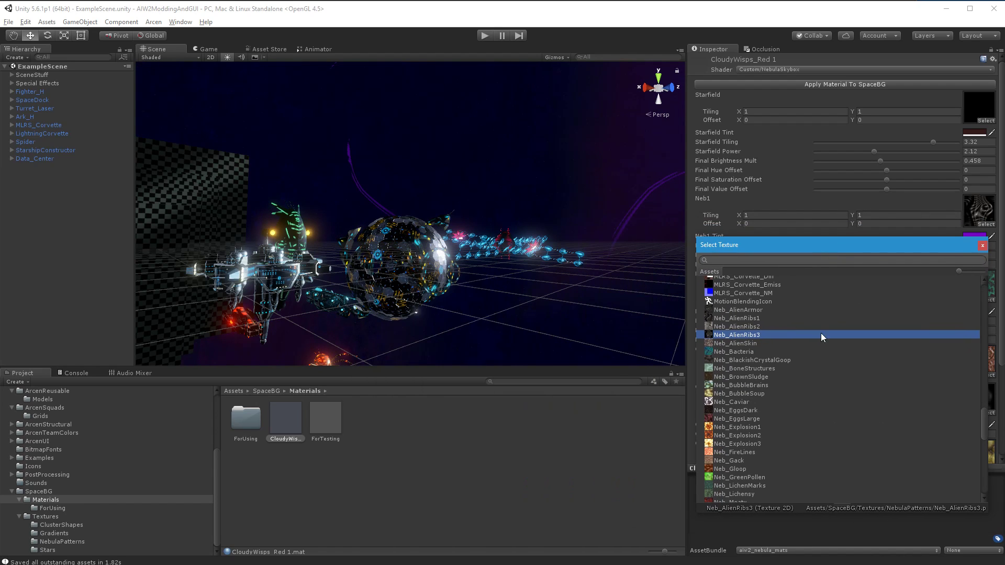
{"action": "left_click", "coordinate": [744, 344]}
{"action": "left_click", "coordinate": [735, 351]}
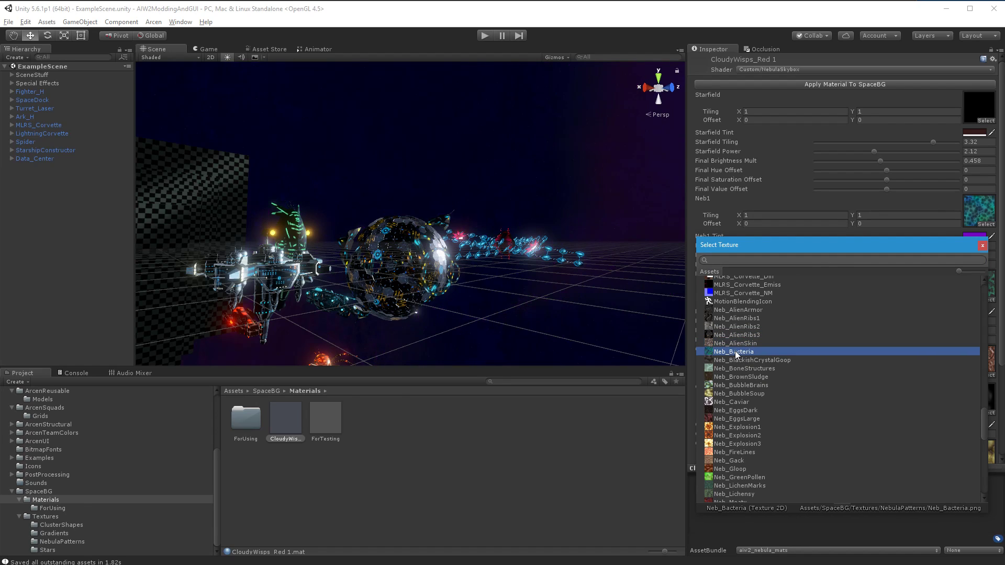
{"action": "left_click_drag", "start_coordinate": [799, 243], "coordinate": [161, 273]}
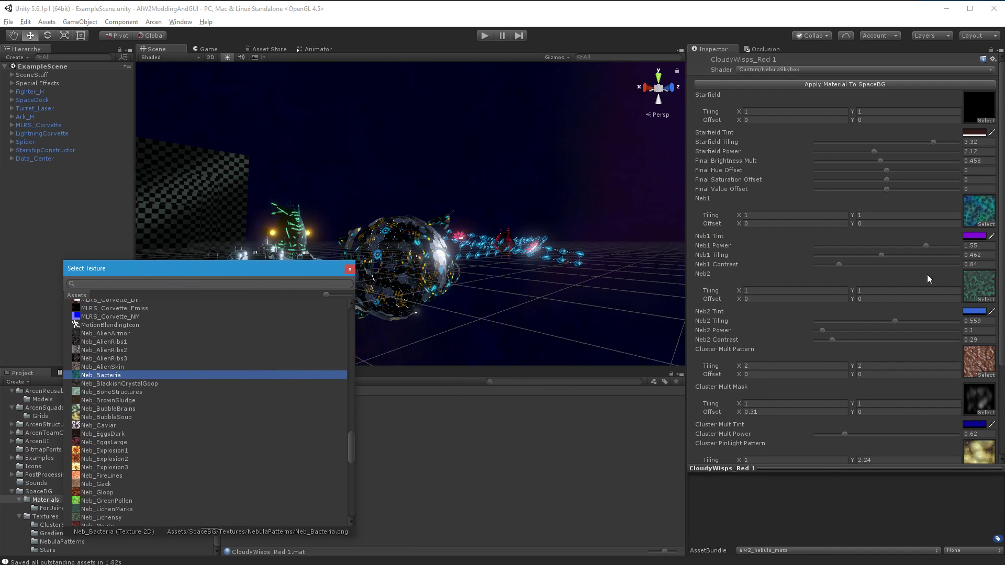
Step: Try a Neb1 Power of 1.381, Tiling of 0.598 and Contrast of 0.03 with the Neb_Bacteria texture
{"action": "mouse_move", "coordinate": [925, 247]}
{"action": "left_mouse_down"}
{"action": "mouse_move", "coordinate": [871, 249]}
{"action": "mouse_move", "coordinate": [914, 249]}
{"action": "left_mouse_up"}
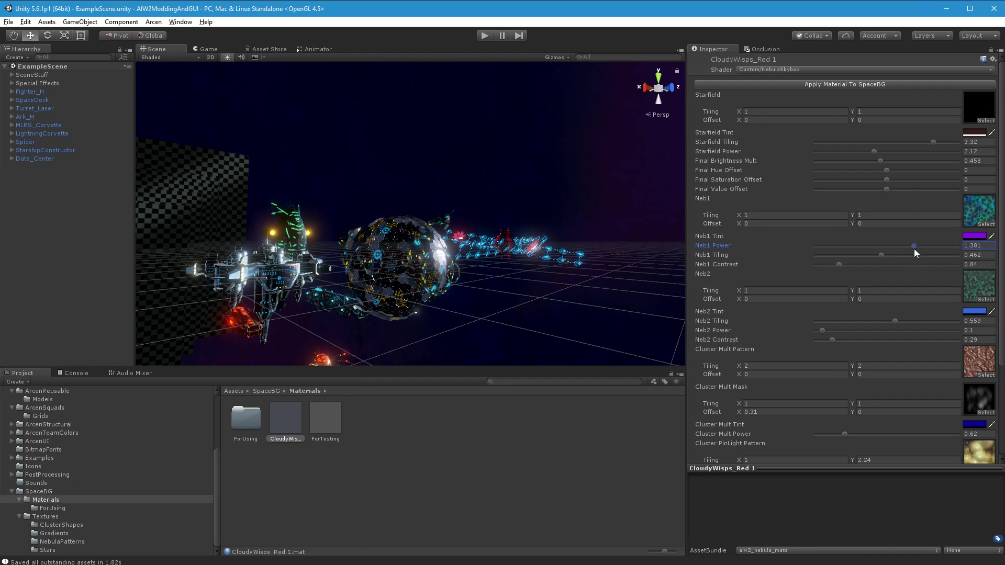
{"action": "mouse_move", "coordinate": [843, 264]}
{"action": "left_mouse_down"}
{"action": "mouse_move", "coordinate": [869, 268]}
{"action": "mouse_move", "coordinate": [828, 268]}
{"action": "left_mouse_up"}
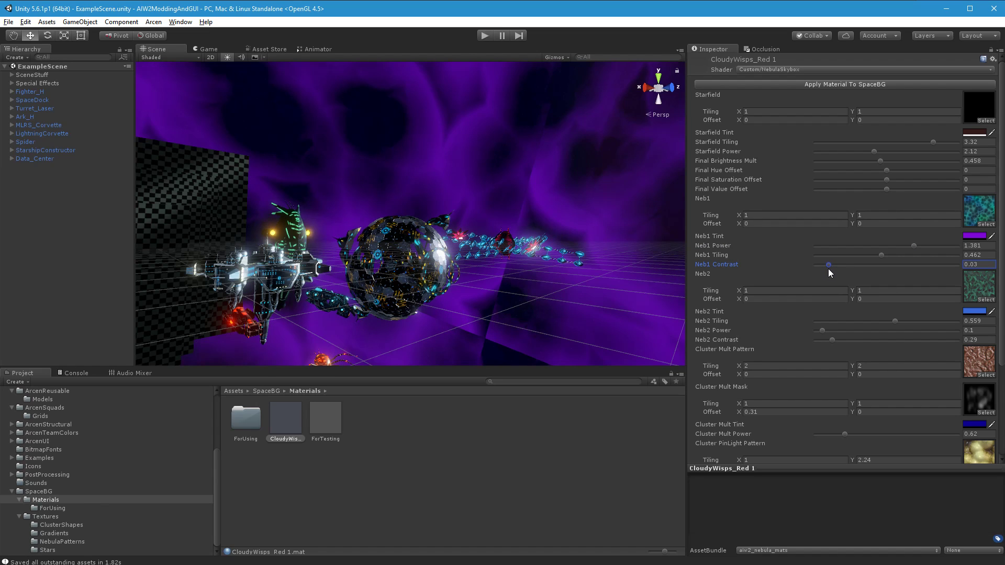
{"action": "mouse_move", "coordinate": [881, 253]}
{"action": "left_mouse_down"}
{"action": "mouse_move", "coordinate": [862, 251]}
{"action": "mouse_move", "coordinate": [900, 250]}
{"action": "left_mouse_up"}
{"action": "mouse_move", "coordinate": [830, 265]}
{"action": "left_mouse_down"}
{"action": "mouse_move", "coordinate": [839, 265]}
{"action": "mouse_move", "coordinate": [831, 266]}
{"action": "left_mouse_up"}
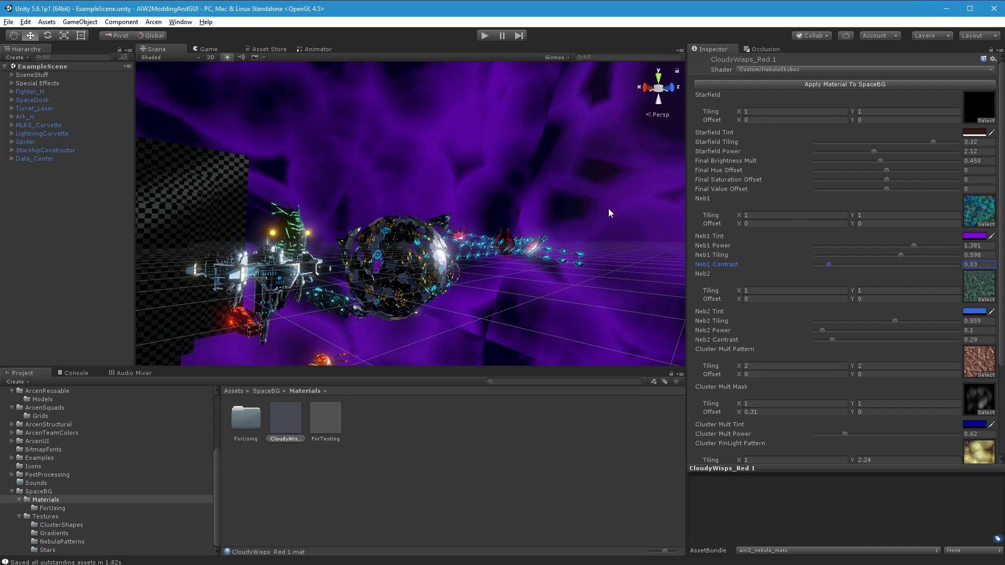
Step: Try Neb_AlienRibs3 again as the Neb1 texture, and settle on Neb_Caviar
{"action": "left_click", "coordinate": [987, 225]}
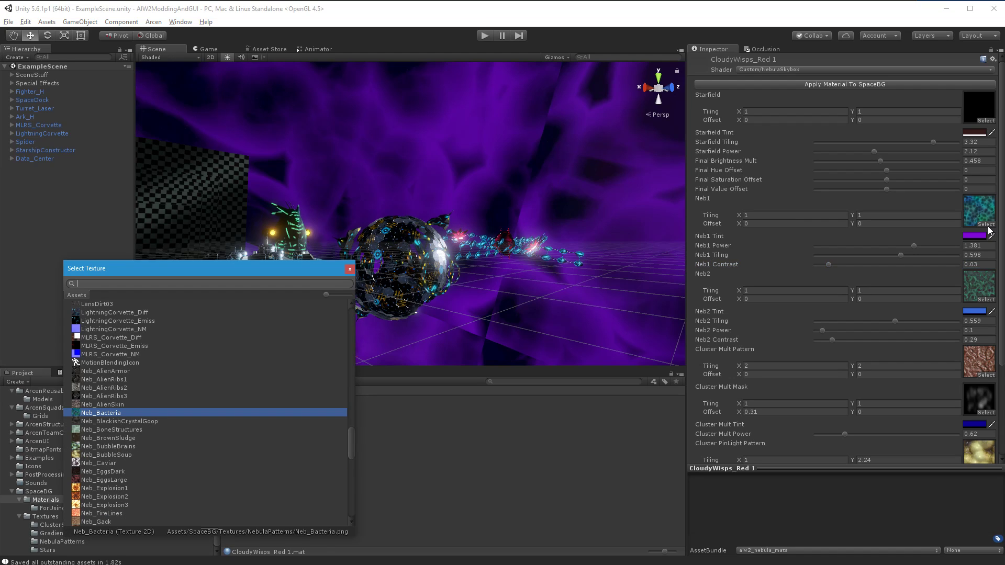
{"action": "left_click", "coordinate": [100, 396]}
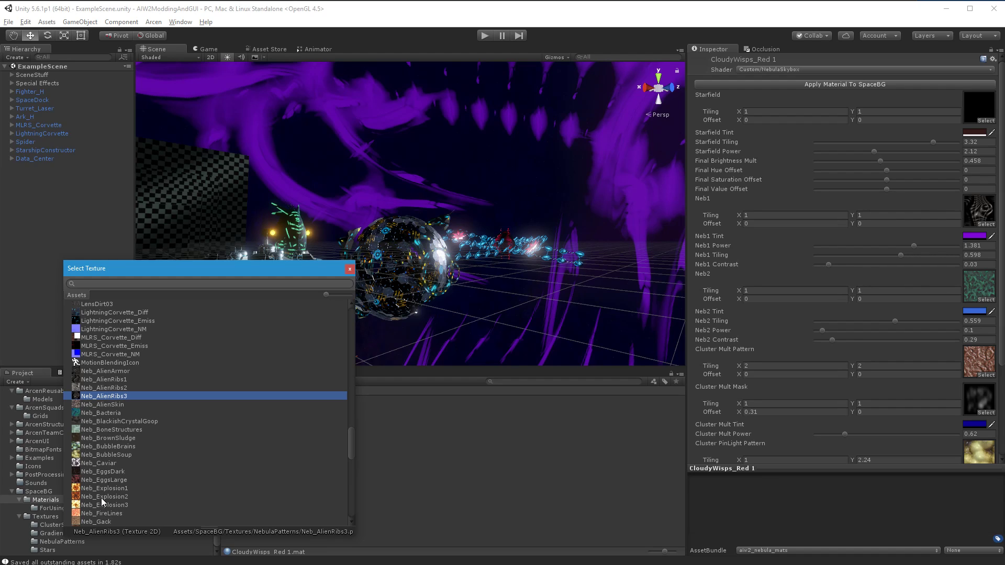
{"action": "left_click", "coordinate": [102, 464]}
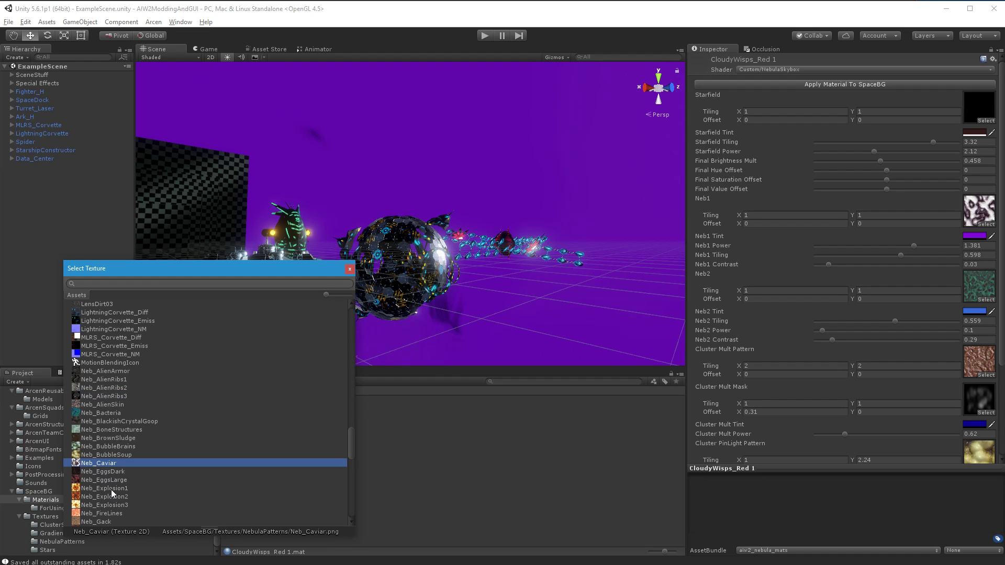
Step: Set the material's Neb1 Contrast to 0.51, Neb1 Tiling to 0.767 and Neb1 Power to 0.573
{"action": "mouse_move", "coordinate": [828, 264]}
{"action": "left_mouse_down"}
{"action": "mouse_move", "coordinate": [872, 251]}
{"action": "mouse_move", "coordinate": [833, 250]}
{"action": "left_mouse_up"}
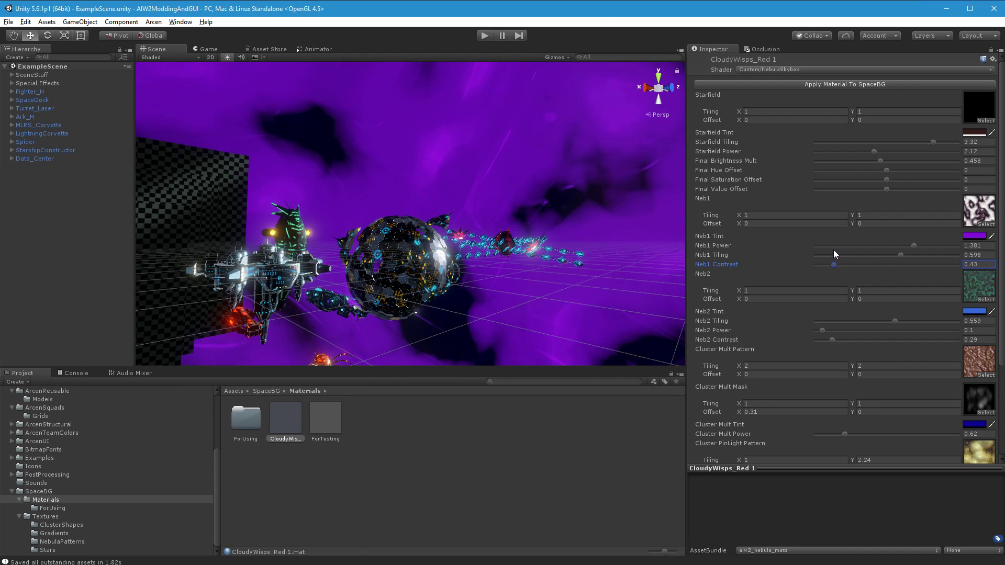
{"action": "left_click_drag", "start_coordinate": [901, 256], "coordinate": [924, 268]}
{"action": "mouse_move", "coordinate": [834, 265]}
{"action": "left_mouse_down"}
{"action": "mouse_move", "coordinate": [868, 265]}
{"action": "mouse_move", "coordinate": [831, 265]}
{"action": "left_mouse_up"}
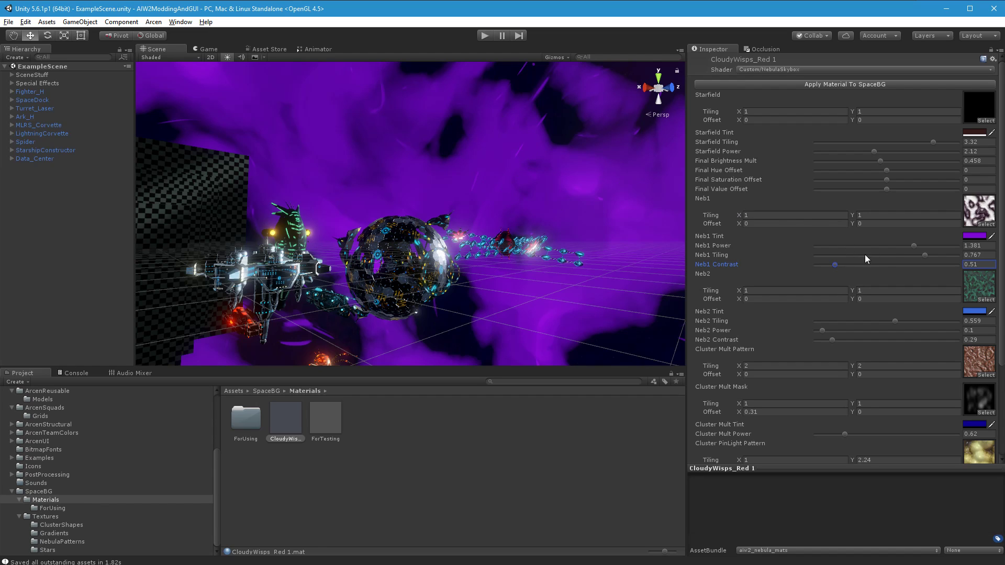
{"action": "left_click_drag", "start_coordinate": [912, 245], "coordinate": [854, 236]}
Step: Change the material's Neb1 Tint to a saturated blue-violet, hex 4C00D000, after trying a crimson hue
{"action": "left_click", "coordinate": [974, 237]}
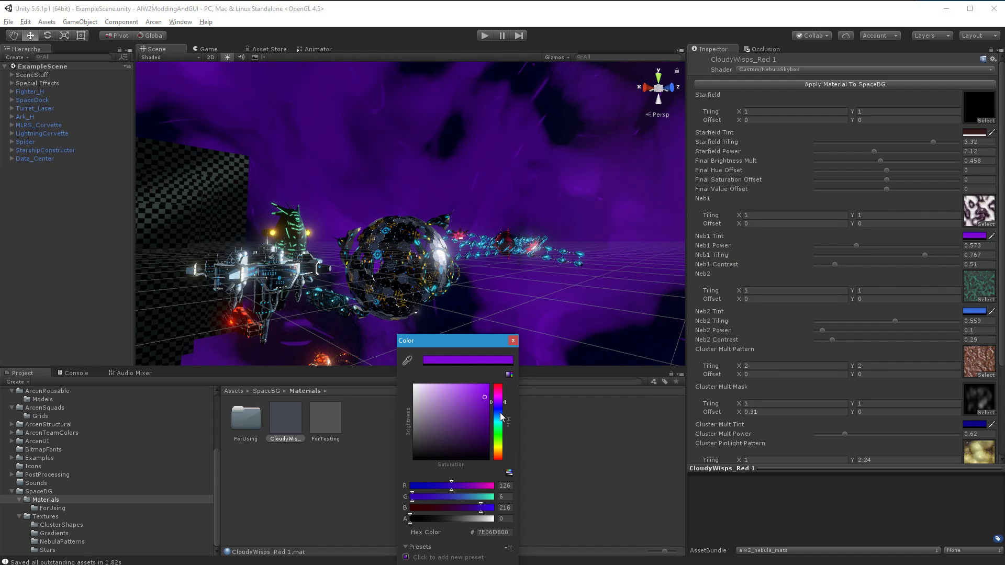
{"action": "mouse_move", "coordinate": [501, 417]}
{"action": "left_mouse_down"}
{"action": "mouse_move", "coordinate": [468, 419]}
{"action": "mouse_move", "coordinate": [473, 372]}
{"action": "mouse_move", "coordinate": [484, 425]}
{"action": "mouse_move", "coordinate": [487, 414]}
{"action": "left_mouse_up"}
{"action": "left_click", "coordinate": [465, 417]}
{"action": "left_click", "coordinate": [501, 391]}
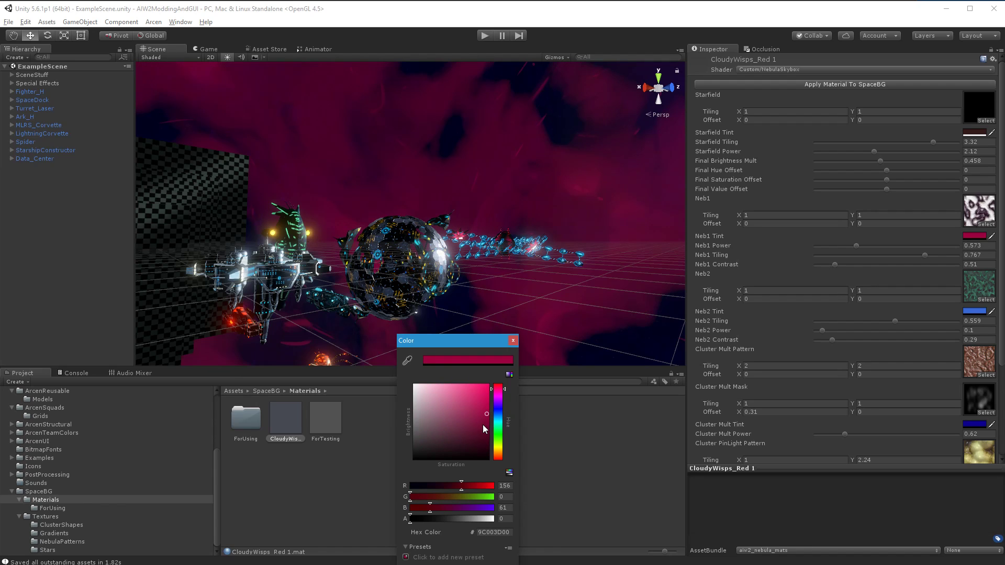
{"action": "left_click", "coordinate": [499, 406]}
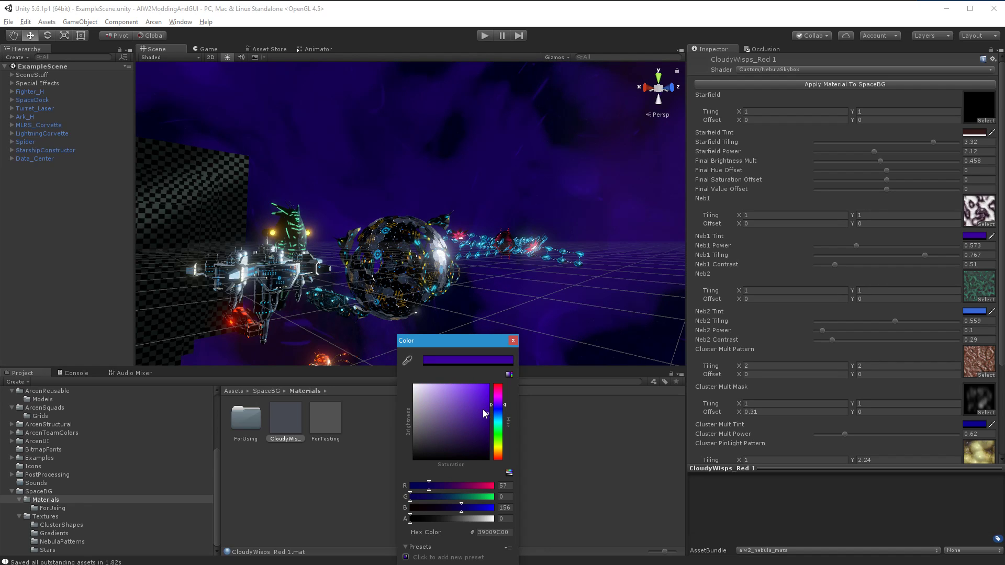
{"action": "left_click_drag", "start_coordinate": [484, 415], "coordinate": [497, 400]}
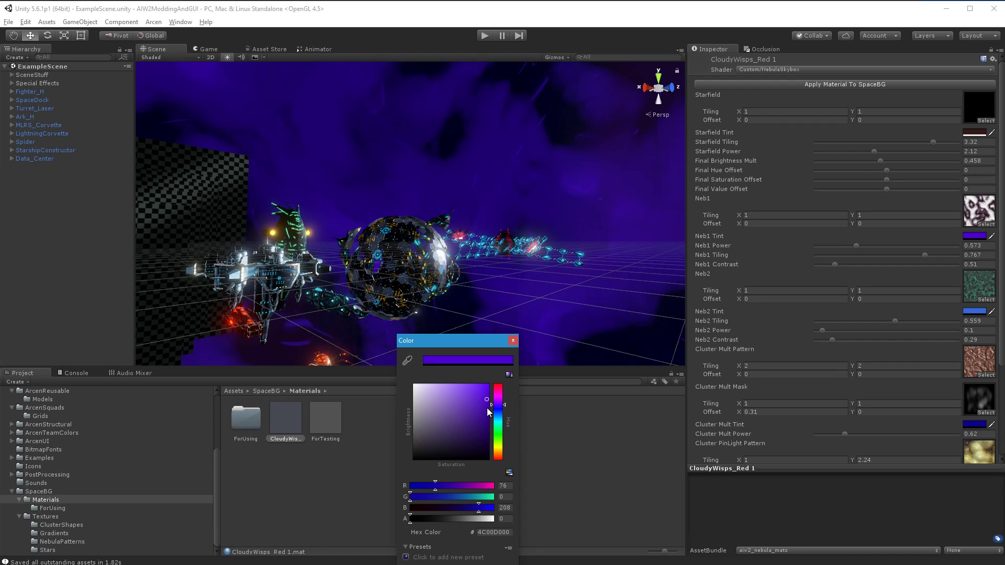
Step: Change the material's Neb1 Tint to a muted medium blue close to hex 4453B600
{"action": "mouse_move", "coordinate": [500, 401]}
{"action": "left_mouse_down"}
{"action": "mouse_move", "coordinate": [504, 418]}
{"action": "mouse_move", "coordinate": [473, 422]}
{"action": "mouse_move", "coordinate": [469, 401]}
{"action": "mouse_move", "coordinate": [460, 407]}
{"action": "left_mouse_up"}
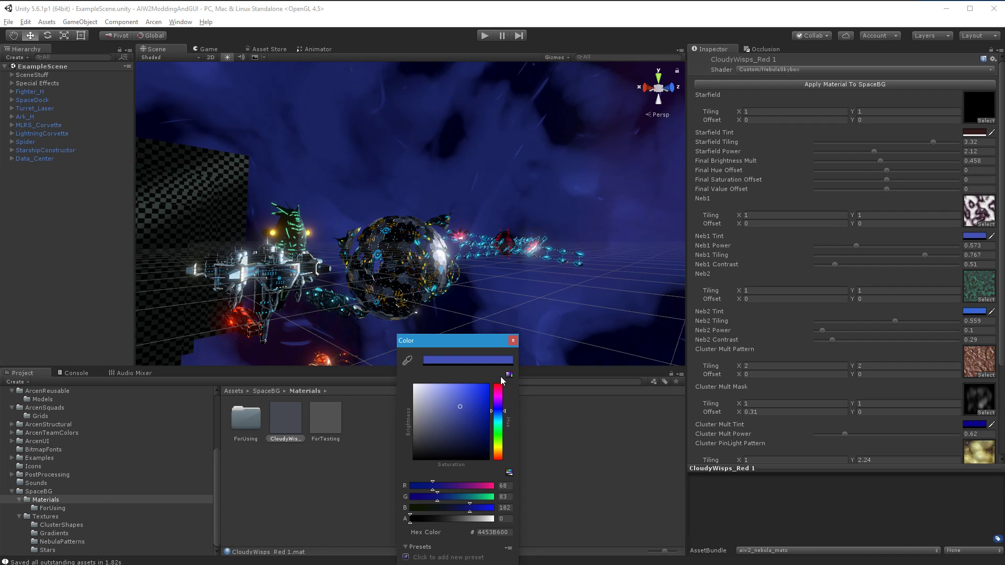
{"action": "mouse_move", "coordinate": [501, 417]}
{"action": "left_mouse_down"}
{"action": "mouse_move", "coordinate": [502, 427]}
{"action": "mouse_move", "coordinate": [503, 412]}
{"action": "left_mouse_up"}
{"action": "left_click_drag", "start_coordinate": [458, 408], "coordinate": [454, 412]}
{"action": "left_click", "coordinate": [512, 341]}
Step: Set the material's Neb2 Contrast to 0.13 and Neb2 Power to 0.218
{"action": "right_click_drag", "start_coordinate": [586, 356], "coordinate": [347, 227]}
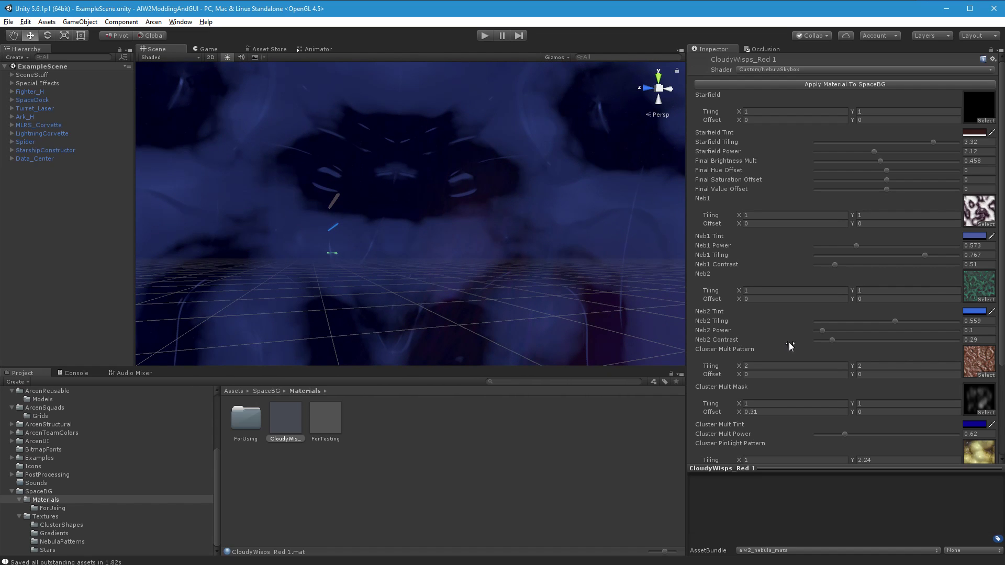
{"action": "left_click_drag", "start_coordinate": [832, 341], "coordinate": [830, 339]}
{"action": "left_click", "coordinate": [824, 332]}
{"action": "left_click_drag", "start_coordinate": [824, 332], "coordinate": [831, 327]}
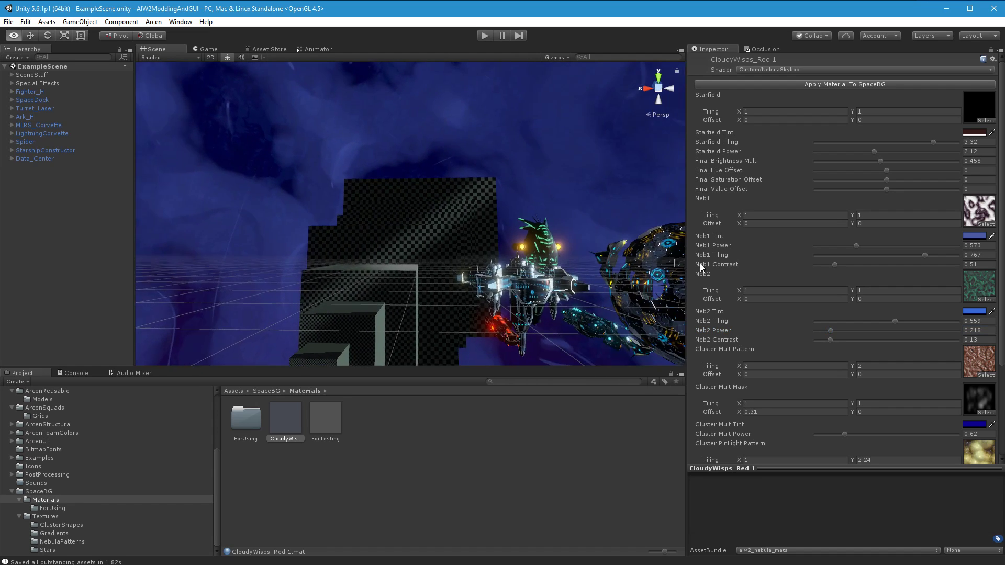
Step: Set the material's Neb1 Power to 0.661, Neb1 Contrast to 0.39 and Neb1 Tiling to 0.576
{"action": "right_click_drag", "start_coordinate": [700, 264], "coordinate": [746, 271]}
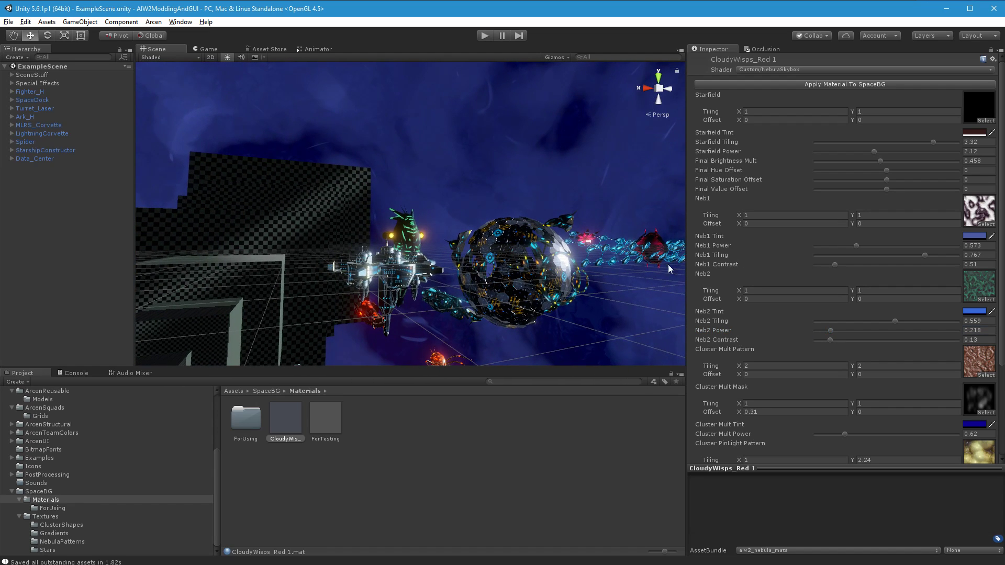
{"action": "right_click_drag", "start_coordinate": [490, 191], "coordinate": [531, 203]}
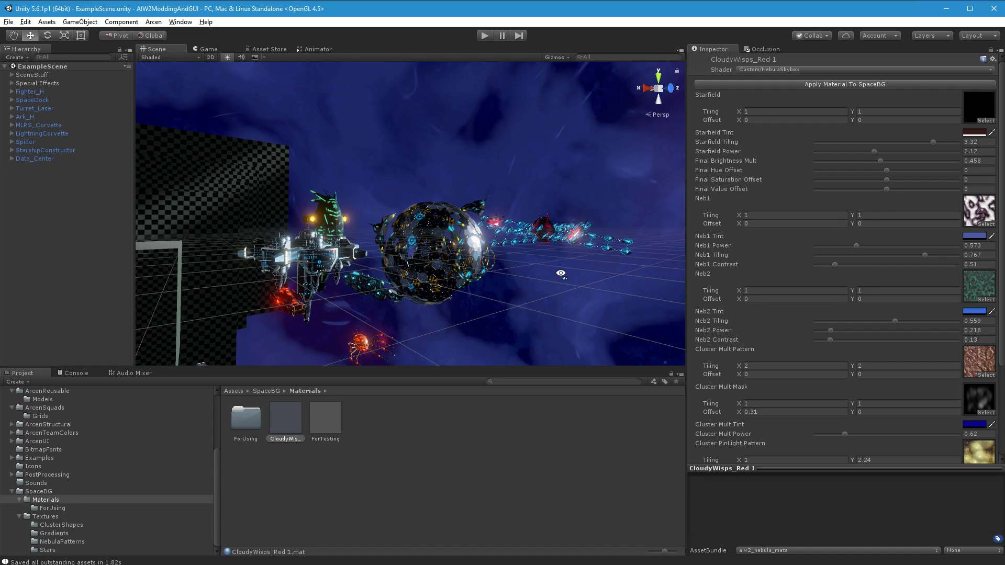
{"action": "right_click_drag", "start_coordinate": [558, 274], "coordinate": [575, 287]}
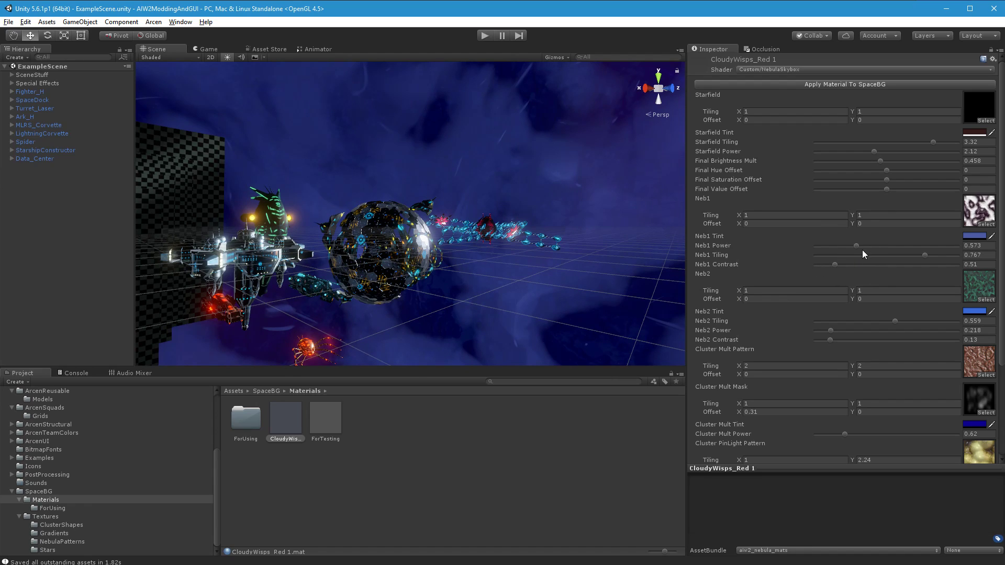
{"action": "left_click_drag", "start_coordinate": [857, 246], "coordinate": [900, 249]}
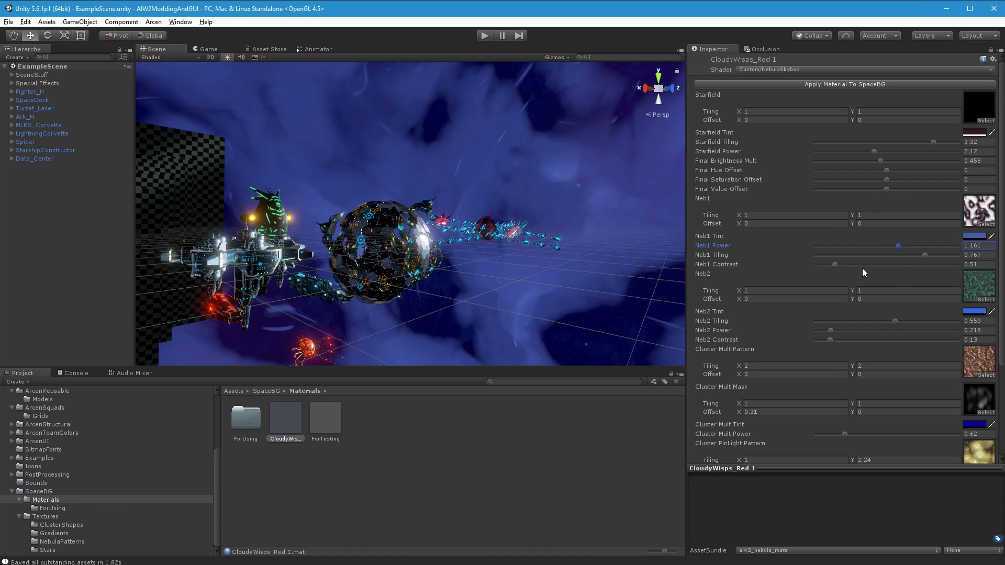
{"action": "mouse_move", "coordinate": [837, 265]}
{"action": "left_mouse_down"}
{"action": "mouse_move", "coordinate": [850, 264]}
{"action": "mouse_move", "coordinate": [835, 264]}
{"action": "left_mouse_up"}
{"action": "left_click_drag", "start_coordinate": [892, 246], "coordinate": [865, 244]}
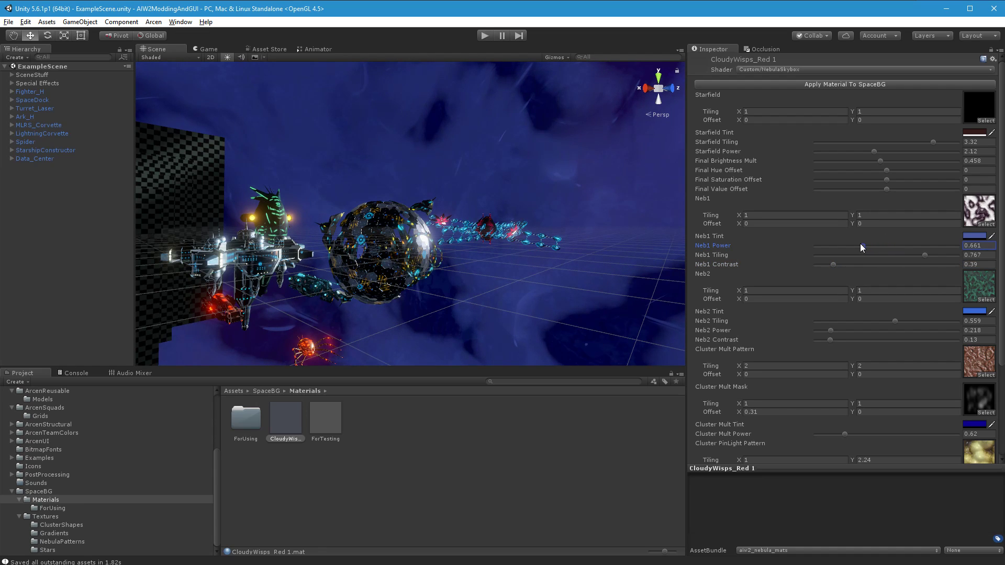
{"action": "left_click_drag", "start_coordinate": [924, 256], "coordinate": [880, 253]}
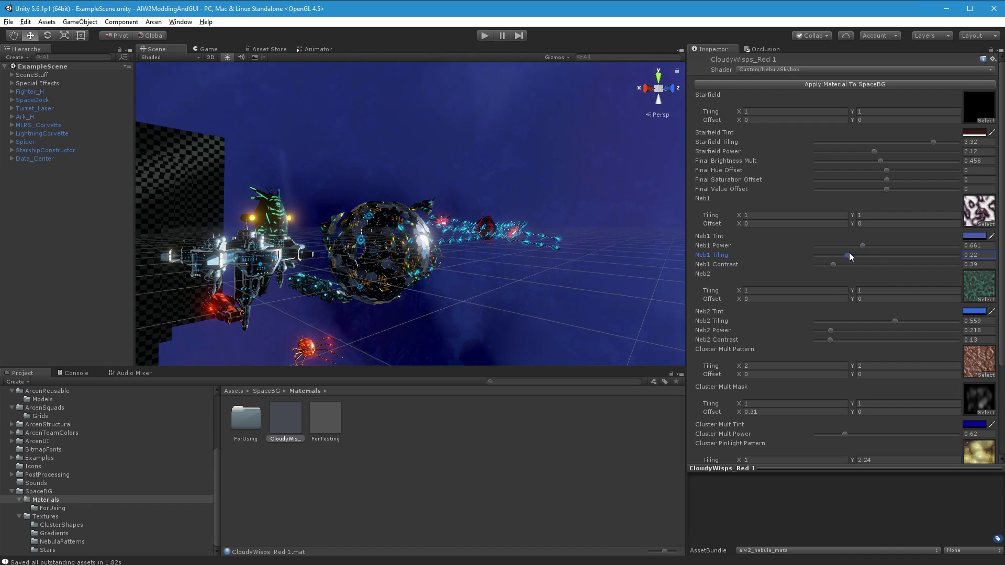
{"action": "left_click_drag", "start_coordinate": [884, 255], "coordinate": [896, 257]}
Step: Try a Neb2 Tiling of 0.412, return it to 0.559, and try a Neb2 Power of 0.24
{"action": "mouse_move", "coordinate": [891, 319]}
{"action": "left_mouse_down"}
{"action": "mouse_move", "coordinate": [856, 313]}
{"action": "mouse_move", "coordinate": [882, 304]}
{"action": "left_mouse_up"}
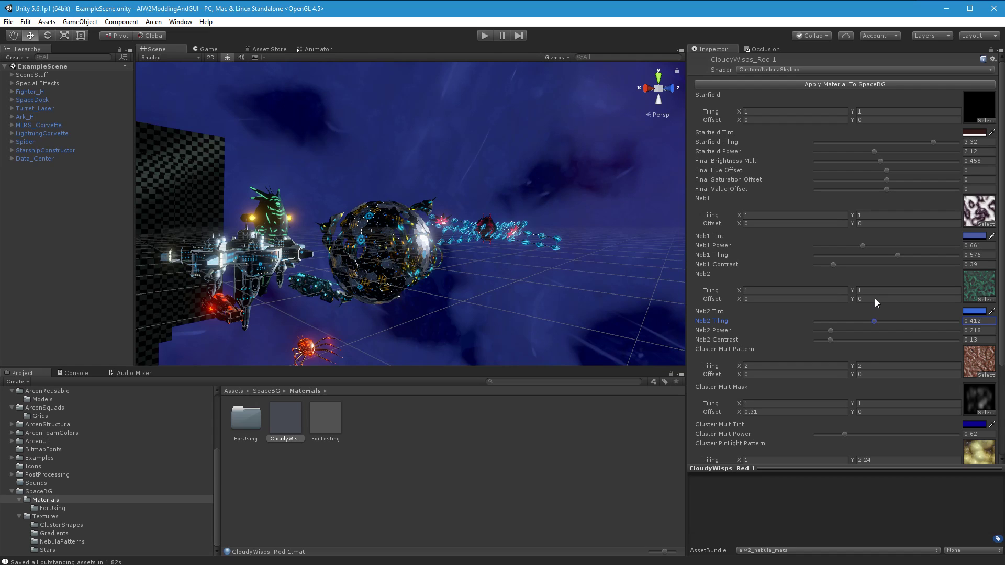
{"action": "left_click_drag", "start_coordinate": [875, 298], "coordinate": [901, 307]}
{"action": "mouse_move", "coordinate": [831, 331]}
{"action": "left_mouse_down"}
{"action": "mouse_move", "coordinate": [885, 324]}
{"action": "mouse_move", "coordinate": [820, 323]}
{"action": "mouse_move", "coordinate": [864, 322]}
{"action": "mouse_move", "coordinate": [834, 330]}
{"action": "left_mouse_up"}
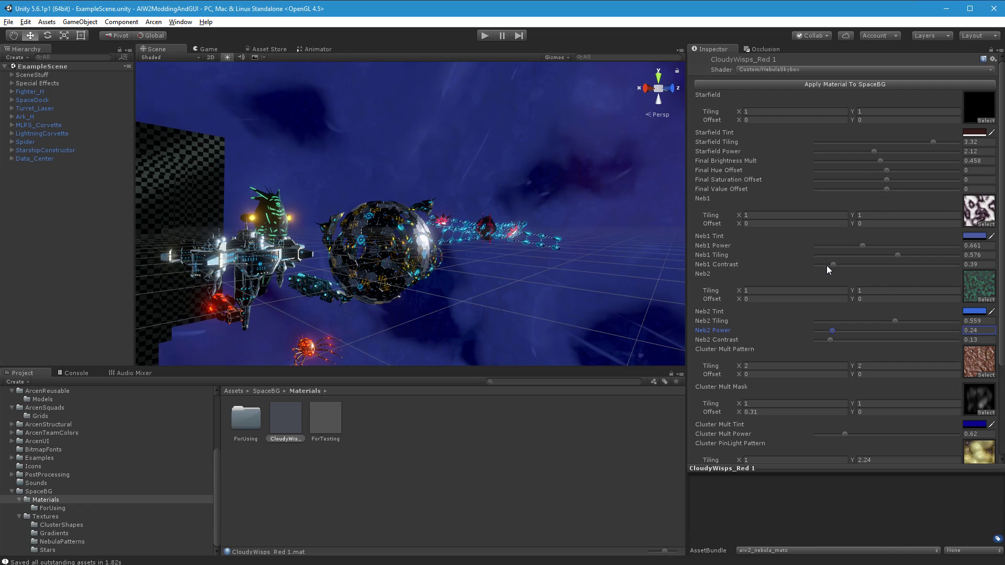
Step: Set the material's Neb2 Power, Cluster Mult Power and Cluster PinLight Power all to 0
{"action": "left_click_drag", "start_coordinate": [830, 331], "coordinate": [625, 390]}
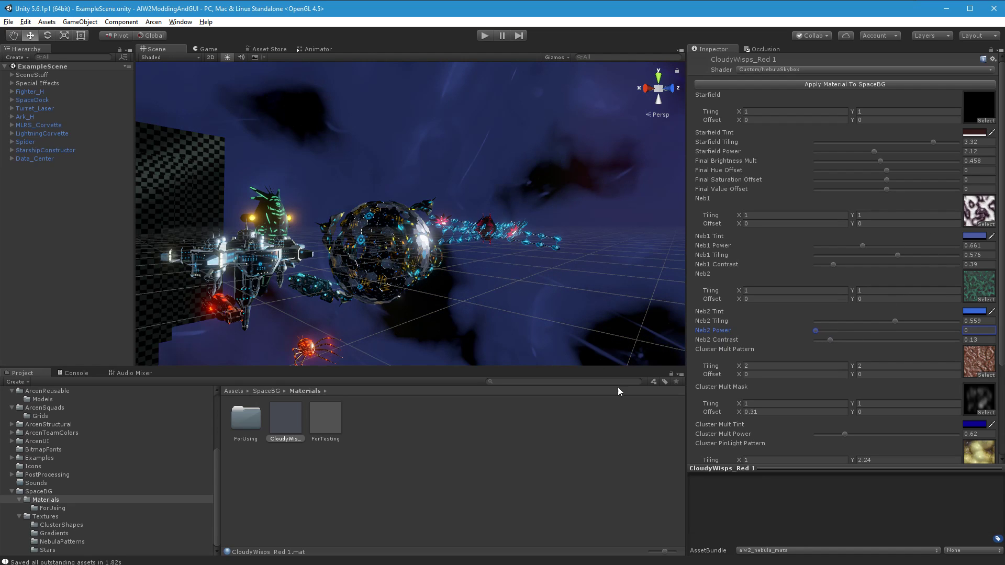
{"action": "left_click_drag", "start_coordinate": [843, 435], "coordinate": [789, 437]}
{"action": "scroll", "coordinate": [804, 396], "scroll_direction": "down", "scroll_amount": 5}
{"action": "left_click_drag", "start_coordinate": [820, 408], "coordinate": [756, 408]}
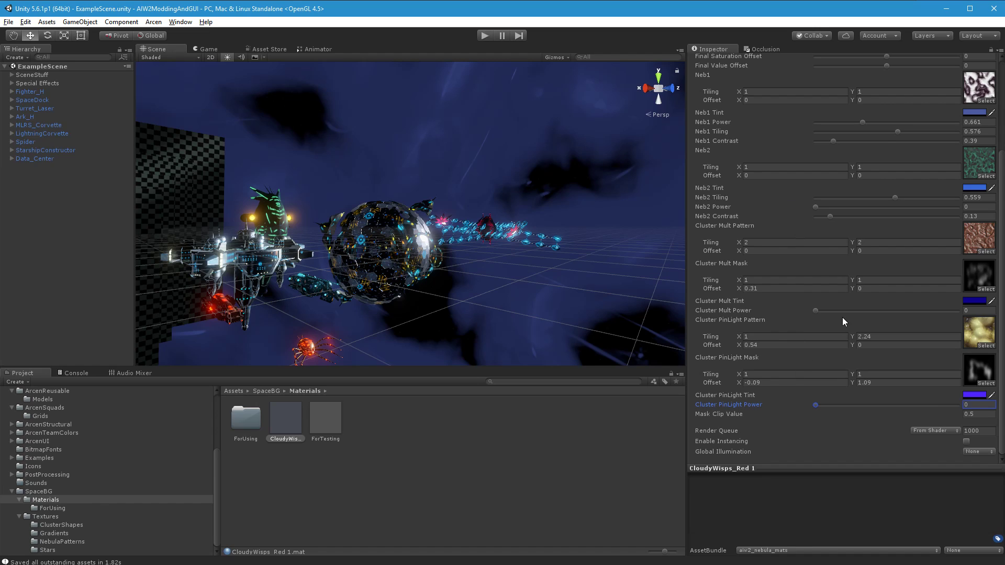
Step: Set the material's Neb1 Tiling to 0.866 and Neb1 Contrast to 0.75
{"action": "scroll", "coordinate": [843, 317], "scroll_direction": "up", "scroll_amount": 3}
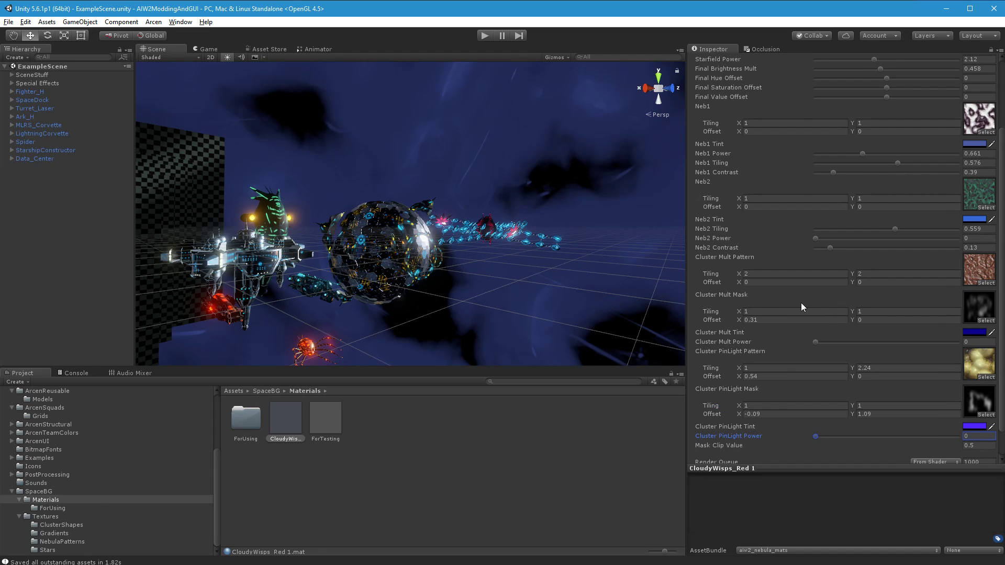
{"action": "scroll", "coordinate": [801, 307], "scroll_direction": "up", "scroll_amount": 6}
{"action": "right_click_drag", "start_coordinate": [421, 303], "coordinate": [471, 303]}
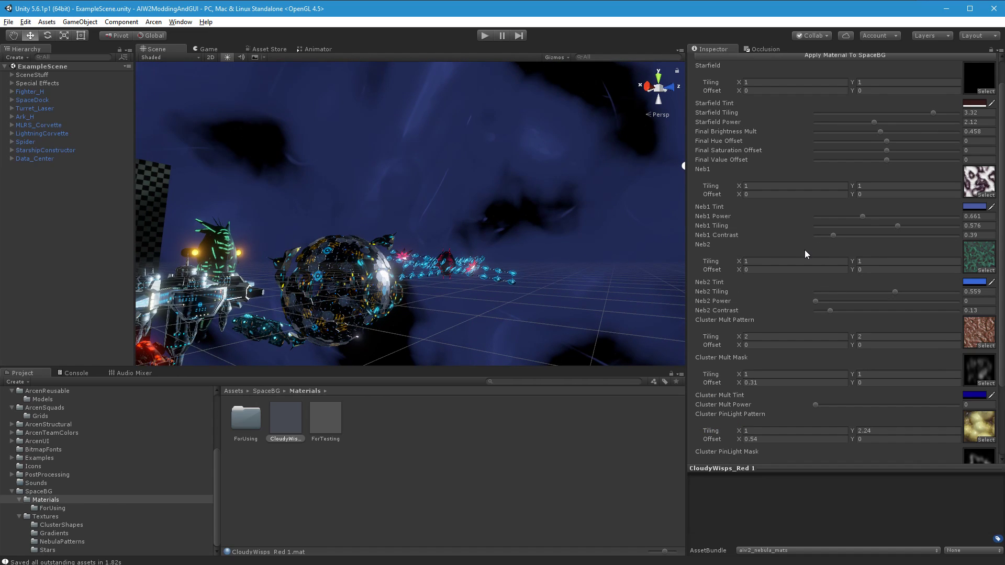
{"action": "scroll", "coordinate": [804, 251], "scroll_direction": "up", "scroll_amount": 3}
{"action": "left_click_drag", "start_coordinate": [897, 254], "coordinate": [939, 257]}
{"action": "mouse_move", "coordinate": [832, 265]}
{"action": "left_mouse_down"}
{"action": "mouse_move", "coordinate": [851, 266]}
{"action": "mouse_move", "coordinate": [838, 266]}
{"action": "left_mouse_up"}
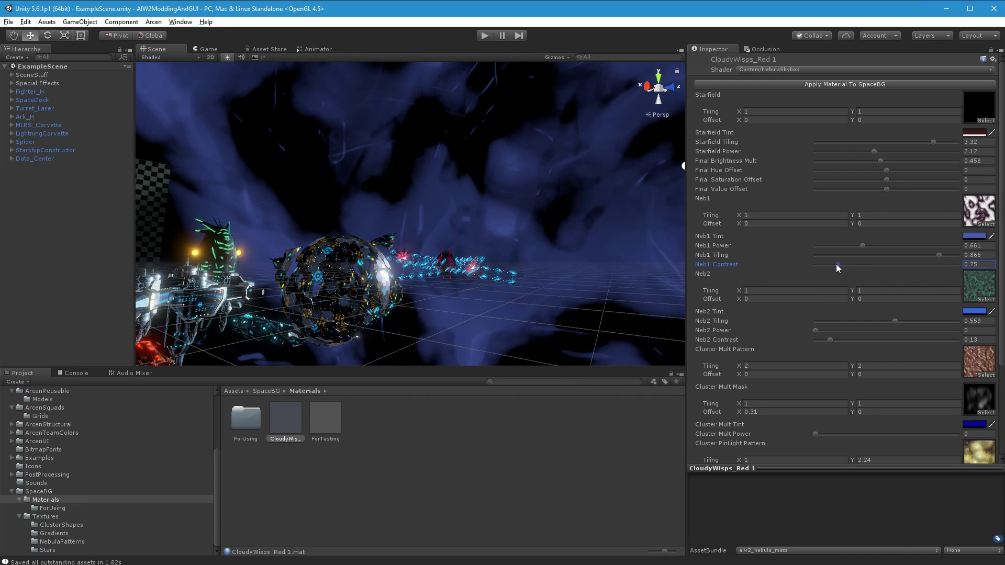
Step: Try Neb_EggsDark, Neb_Explosion1, Neb_FireLines and Neb_Gack as the Neb1 texture, and settle on Neb_GreenPollen
{"action": "left_click", "coordinate": [989, 225]}
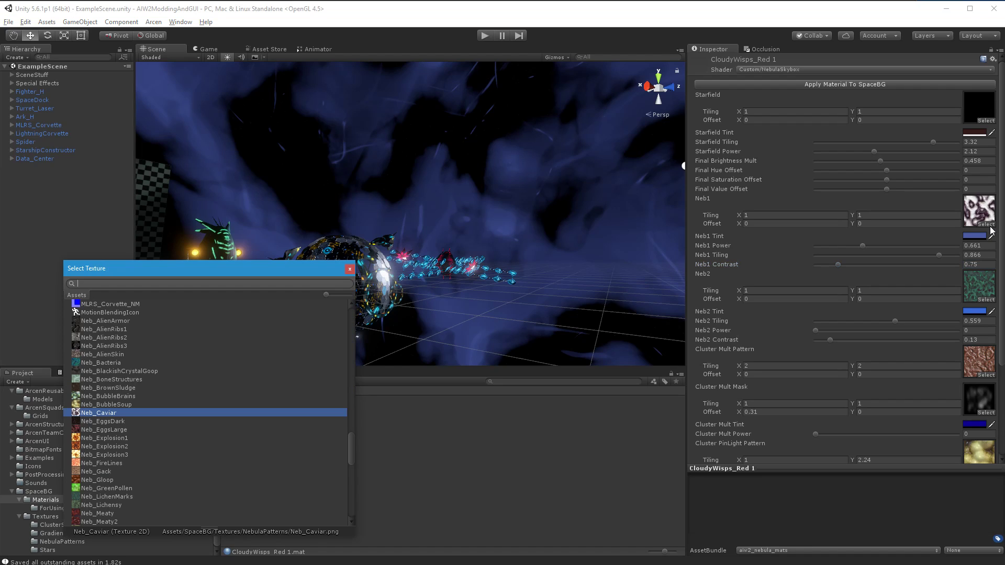
{"action": "left_click", "coordinate": [117, 424]}
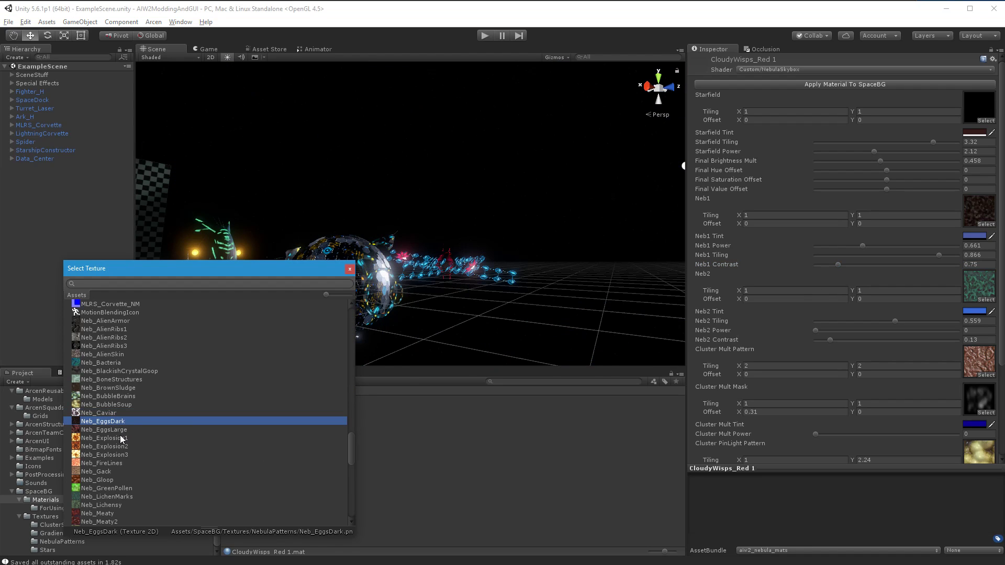
{"action": "left_click", "coordinate": [122, 437]}
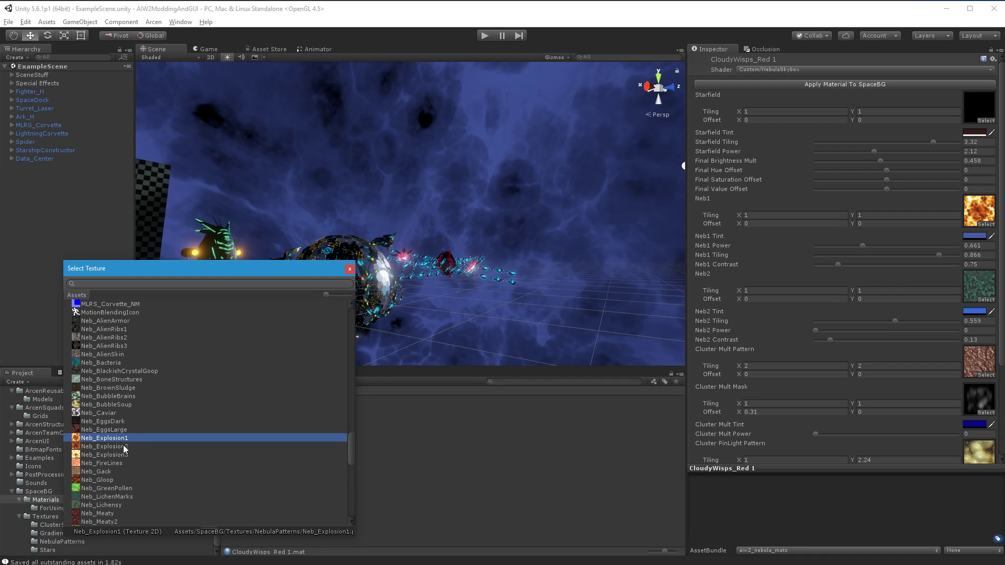
{"action": "left_click", "coordinate": [127, 447]}
{"action": "left_click", "coordinate": [117, 457]}
{"action": "left_click", "coordinate": [115, 461]}
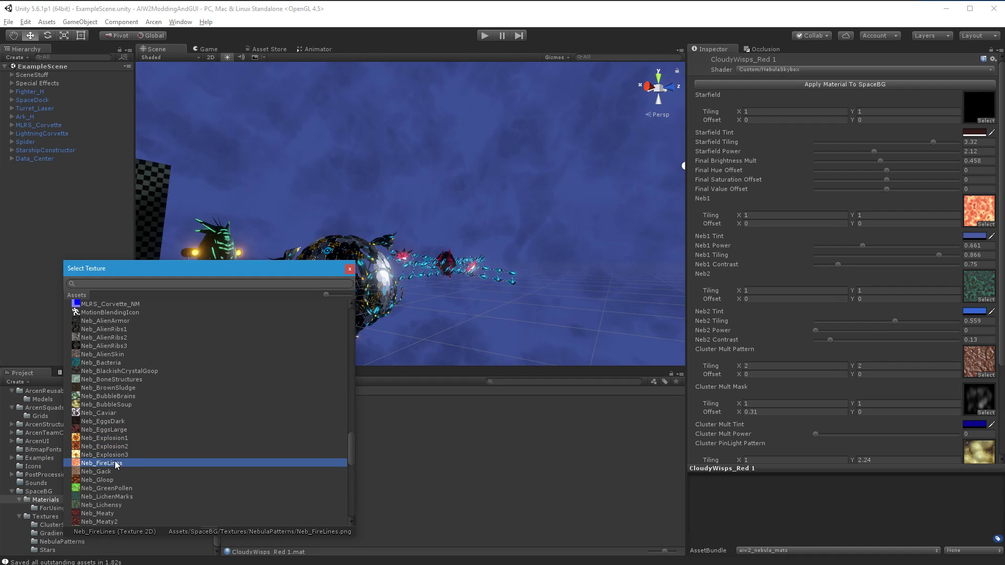
{"action": "left_click", "coordinate": [117, 471]}
{"action": "left_click", "coordinate": [117, 480]}
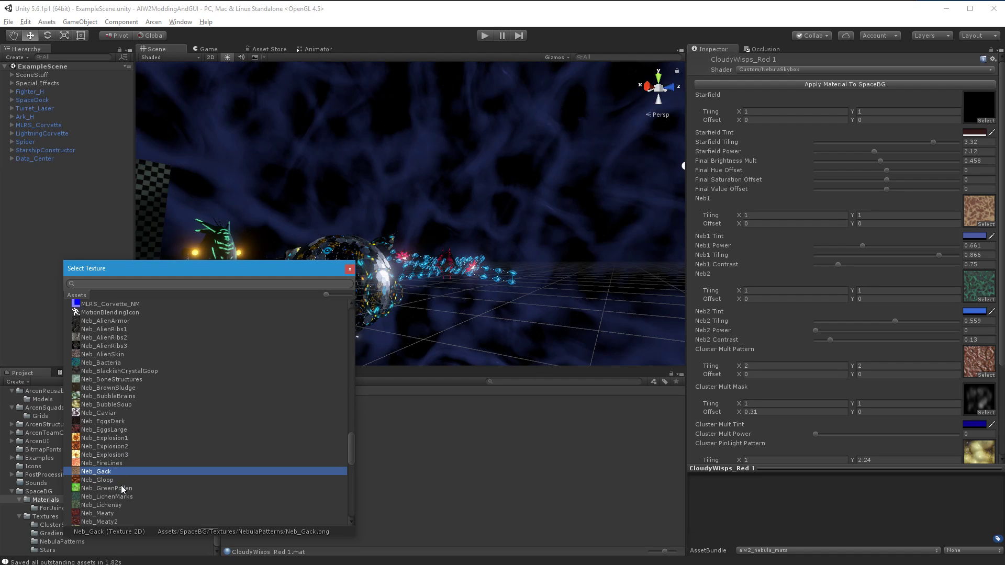
{"action": "left_click", "coordinate": [124, 488]}
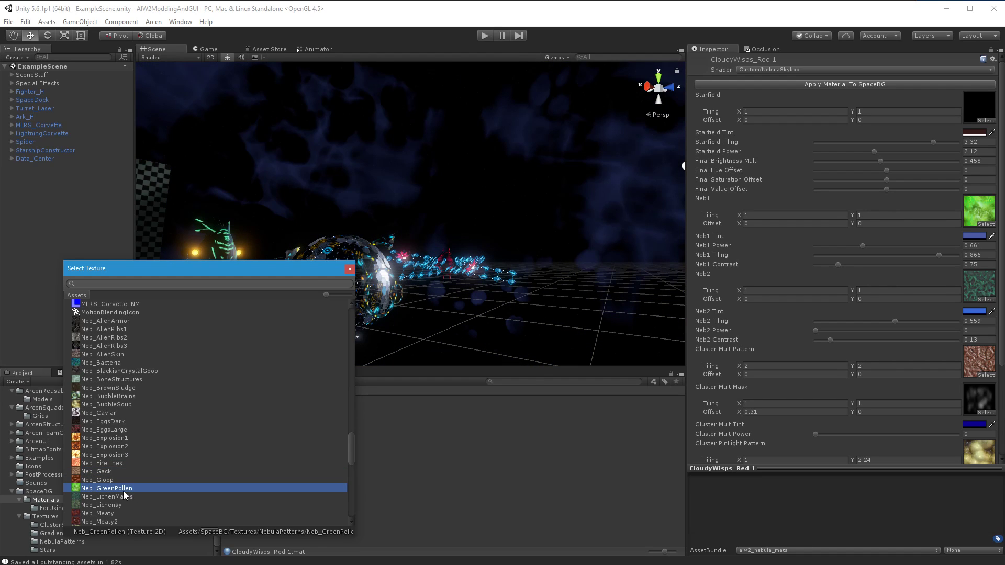
{"action": "double_click", "coordinate": [124, 491]}
Step: Try Neb1 Contrast values of 0.31, 0.02, 0.26 and 0.18 with the Neb_GreenPollen texture
{"action": "left_click_drag", "start_coordinate": [838, 268], "coordinate": [831, 267]}
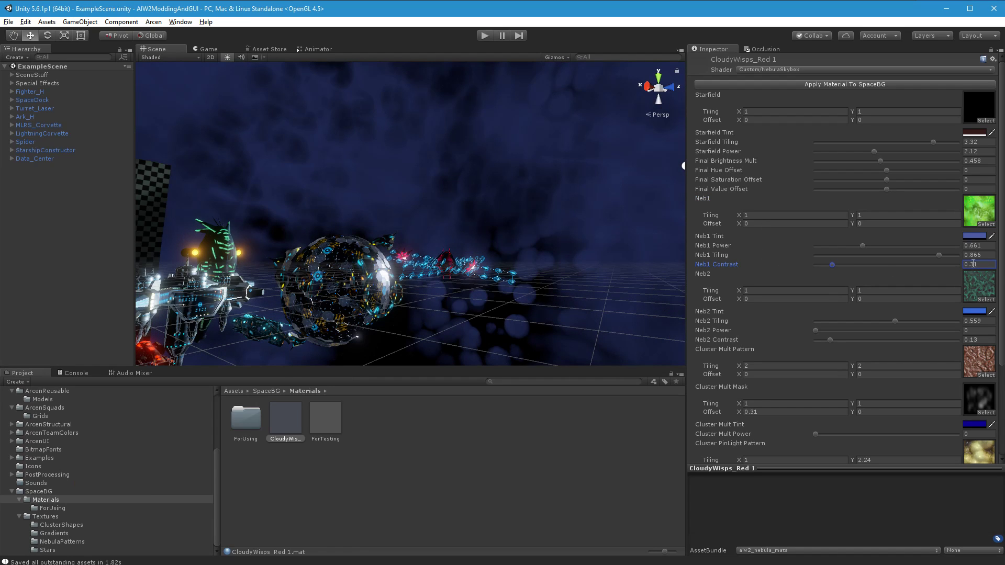
{"action": "left_click", "coordinate": [829, 263]}
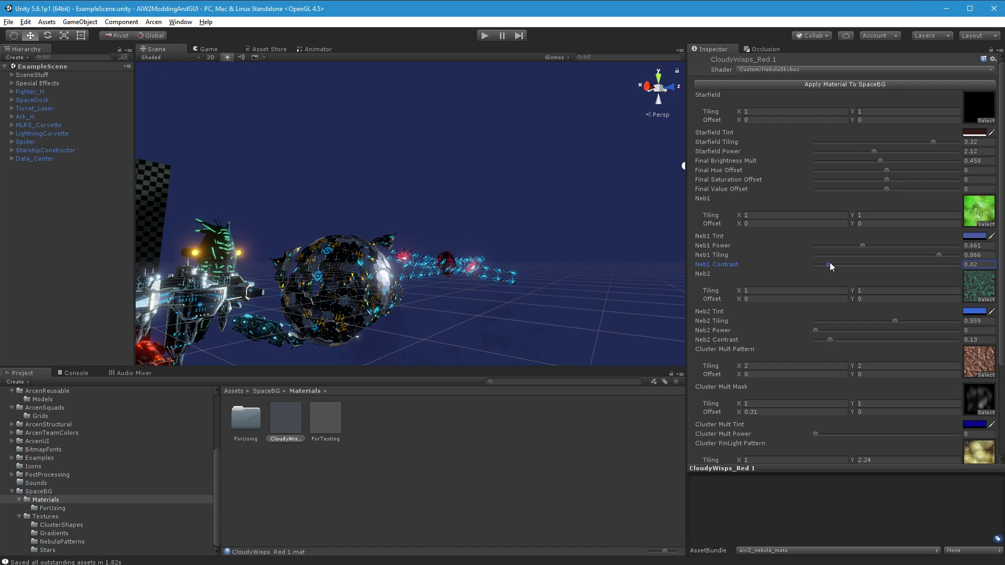
{"action": "left_click_drag", "start_coordinate": [831, 263], "coordinate": [832, 261]}
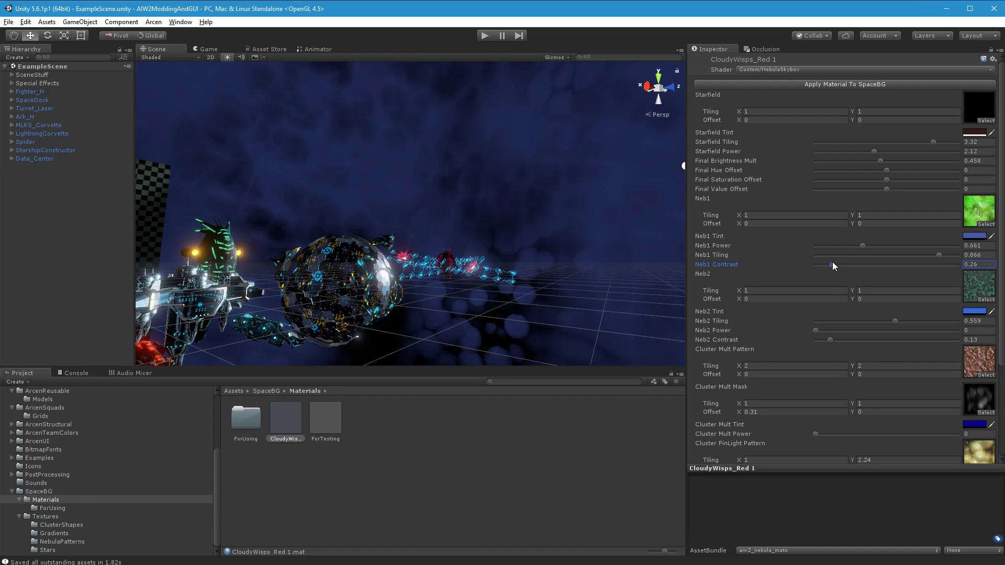
{"action": "left_click_drag", "start_coordinate": [529, 259], "coordinate": [419, 261], "text": "alt"}
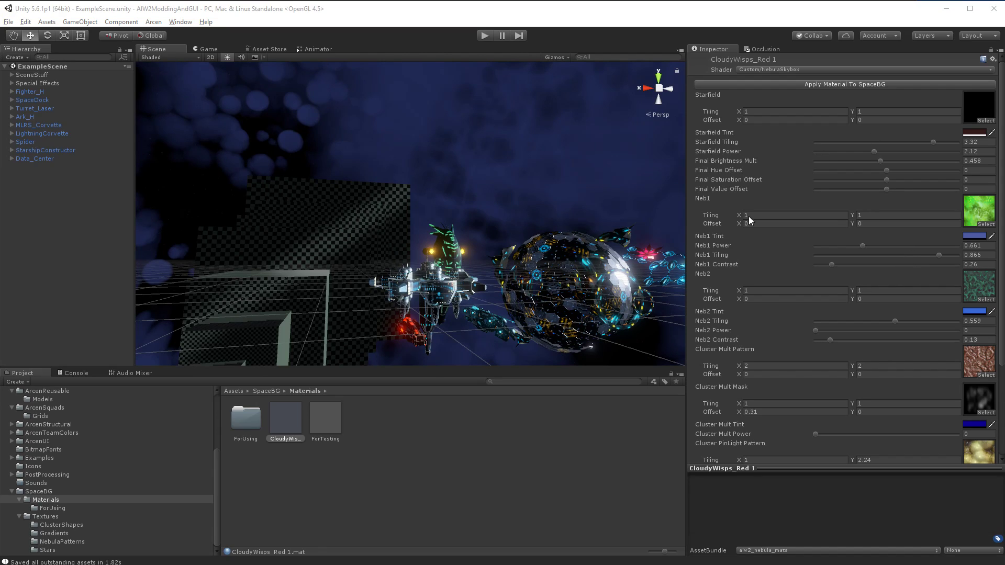
{"action": "left_click_drag", "start_coordinate": [545, 211], "coordinate": [550, 261], "text": "alt"}
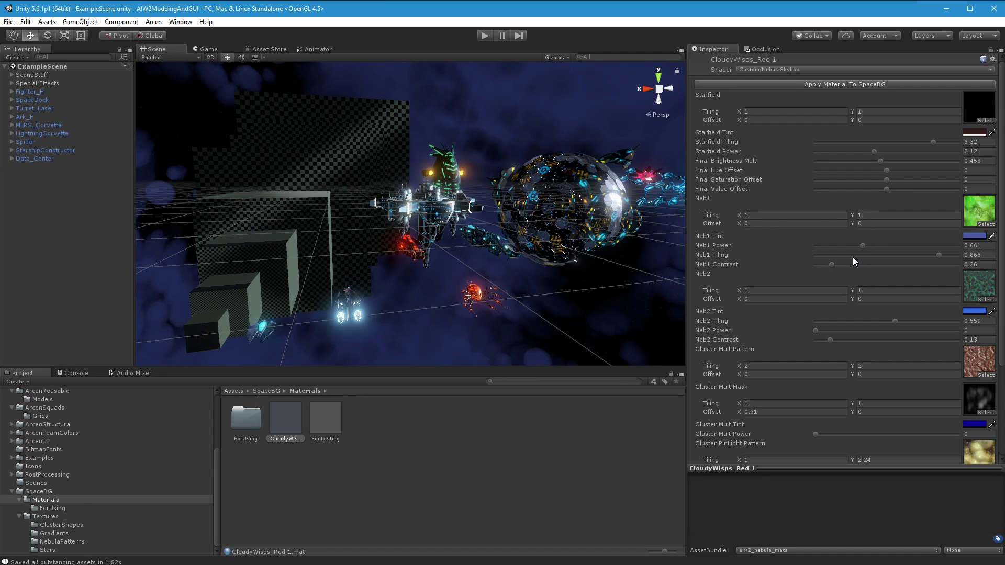
{"action": "left_click_drag", "start_coordinate": [834, 263], "coordinate": [832, 259]}
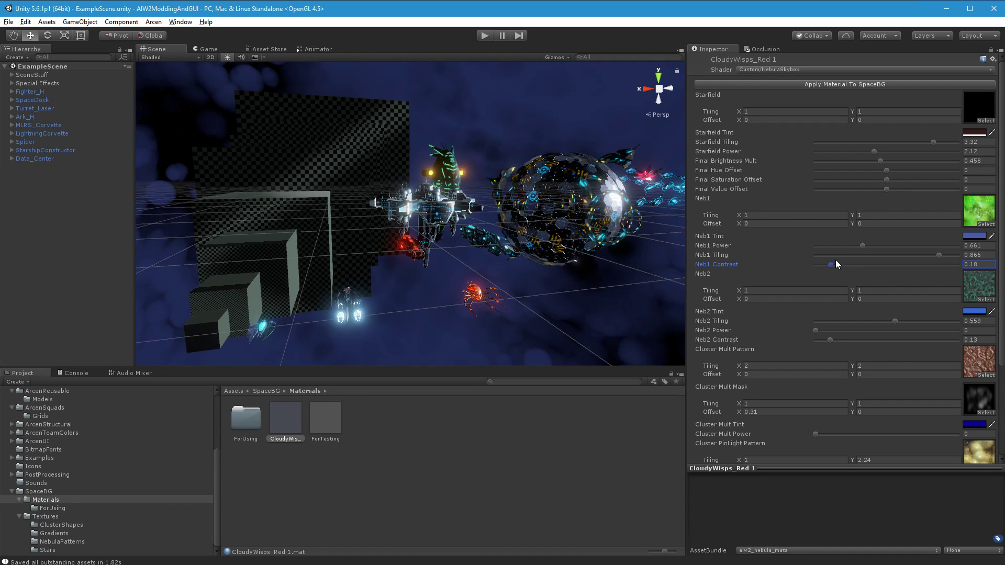
Step: Set the material's Neb1 Tiling to 0.786, after trying 0.613, and its Neb1 Contrast to 0.14
{"action": "left_click_drag", "start_coordinate": [940, 256], "coordinate": [903, 256]}
{"action": "right_click_drag", "start_coordinate": [541, 265], "coordinate": [590, 349]}
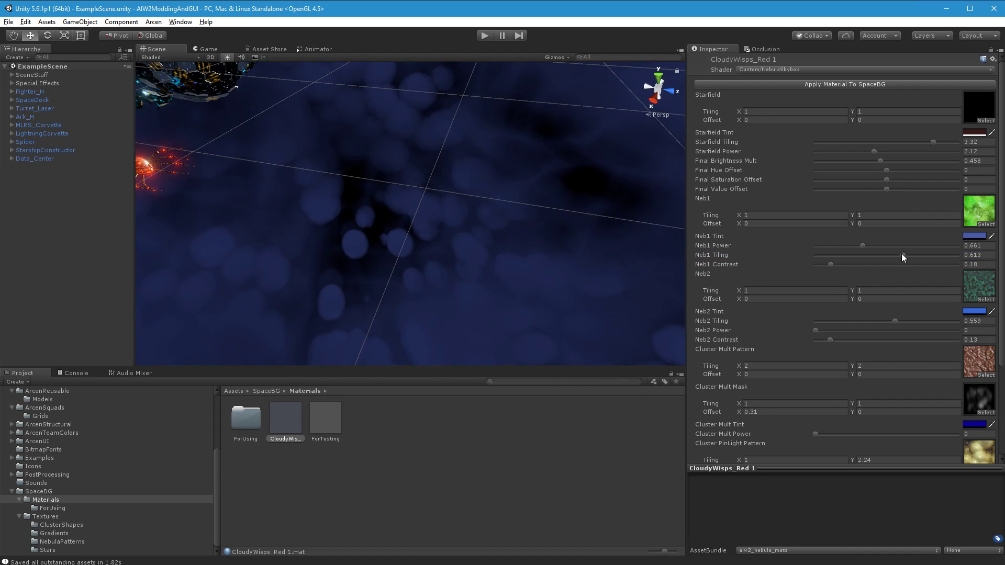
{"action": "left_click_drag", "start_coordinate": [903, 255], "coordinate": [927, 257]}
{"action": "left_click_drag", "start_coordinate": [600, 266], "coordinate": [412, 125], "text": "alt"}
{"action": "left_click_drag", "start_coordinate": [347, 125], "coordinate": [827, 226], "text": "alt"}
{"action": "left_click_drag", "start_coordinate": [832, 264], "coordinate": [831, 263]}
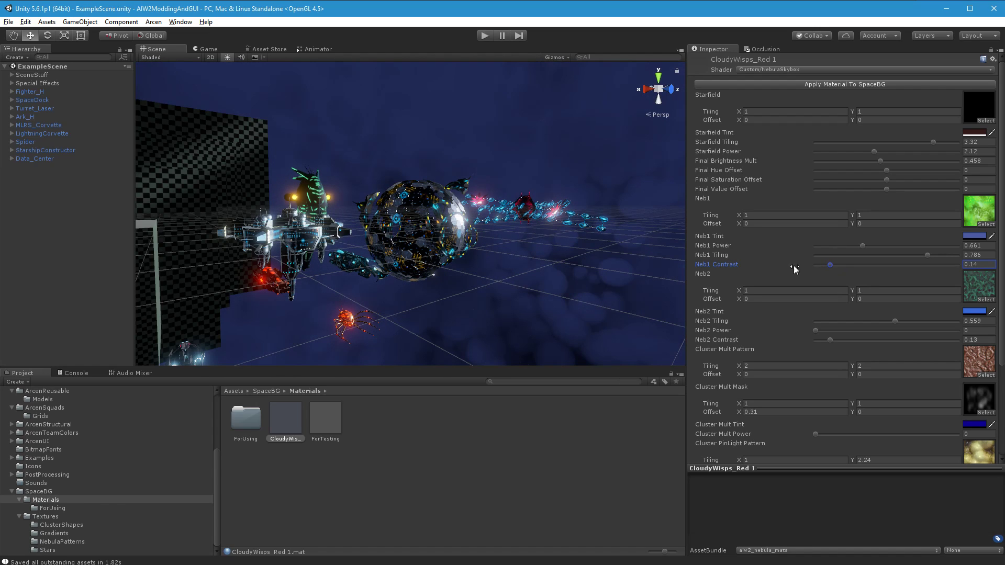
Step: Try different shades for the material's Neb1 Tint
{"action": "right_click_drag", "start_coordinate": [586, 261], "coordinate": [581, 305]}
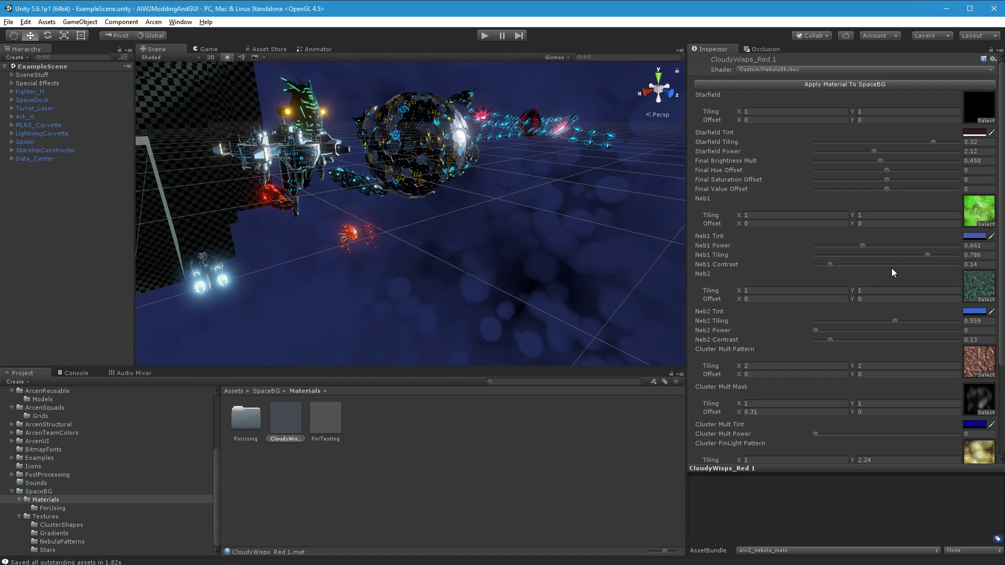
{"action": "left_click", "coordinate": [974, 236]}
{"action": "left_click_drag", "start_coordinate": [461, 437], "coordinate": [473, 413]}
{"action": "mouse_move", "coordinate": [510, 269]}
{"action": "right_mouse_down"}
{"action": "mouse_move", "coordinate": [724, 274]}
{"action": "mouse_move", "coordinate": [862, 198]}
{"action": "mouse_move", "coordinate": [638, 209]}
{"action": "mouse_move", "coordinate": [386, 332]}
{"action": "mouse_move", "coordinate": [11, 217]}
{"action": "mouse_move", "coordinate": [157, 211]}
{"action": "mouse_move", "coordinate": [198, 300]}
{"action": "mouse_move", "coordinate": [348, 336]}
{"action": "mouse_move", "coordinate": [489, 267]}
{"action": "mouse_move", "coordinate": [518, 276]}
{"action": "right_mouse_up"}
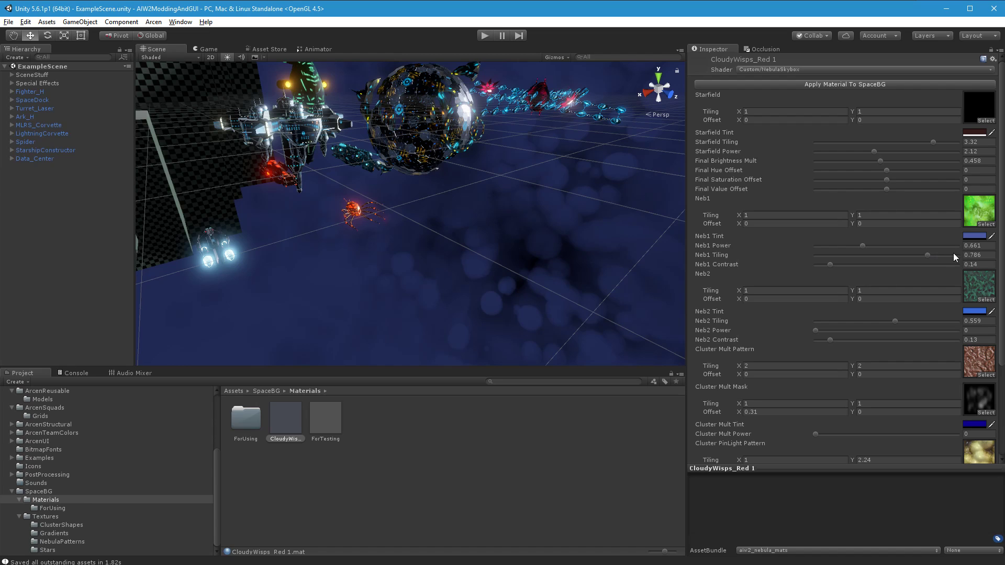
Step: Set the material's Neb1 Tiling to 0.85 after trying a much lower tiling of 0.152
{"action": "left_click_drag", "start_coordinate": [925, 256], "coordinate": [838, 253]}
{"action": "left_click_drag", "start_coordinate": [669, 278], "coordinate": [611, 189], "text": "alt"}
{"action": "right_click_drag", "start_coordinate": [611, 188], "coordinate": [501, 225]}
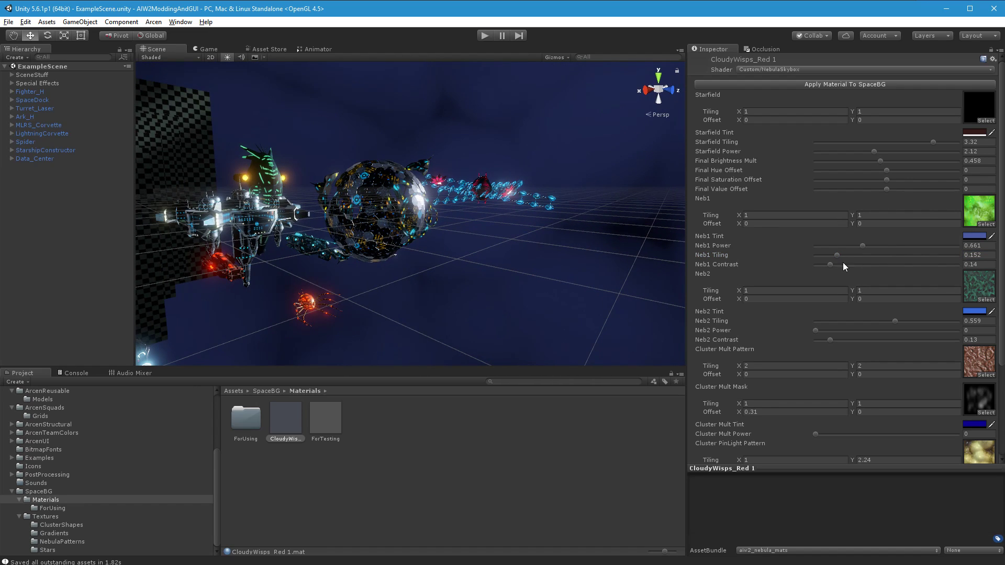
{"action": "left_click_drag", "start_coordinate": [839, 256], "coordinate": [938, 262]}
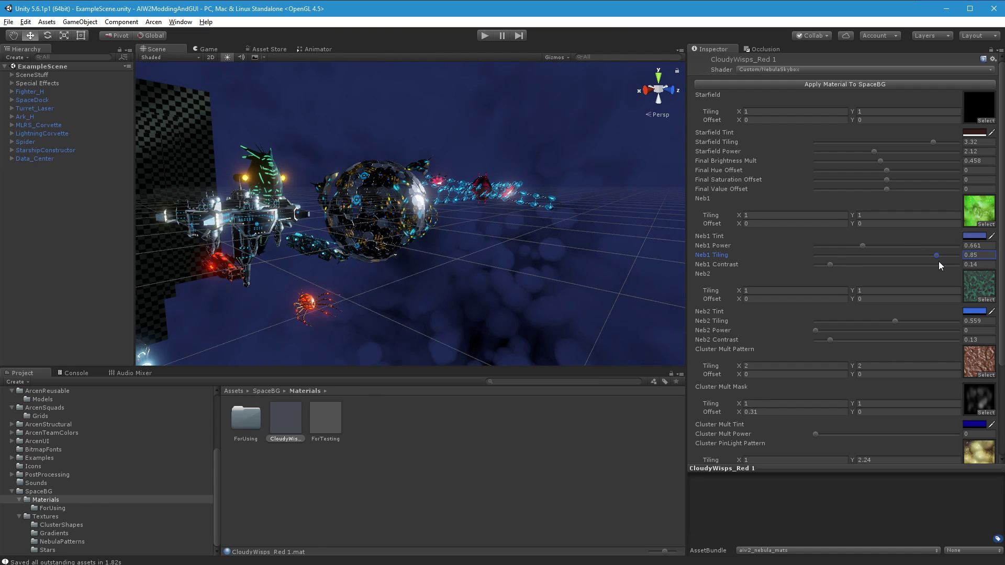
Step: Assign Neb_Muscle as the material's Neb1 texture after comparing it with Neb_Meaty and Neb_Meaty2
{"action": "left_click", "coordinate": [986, 226]}
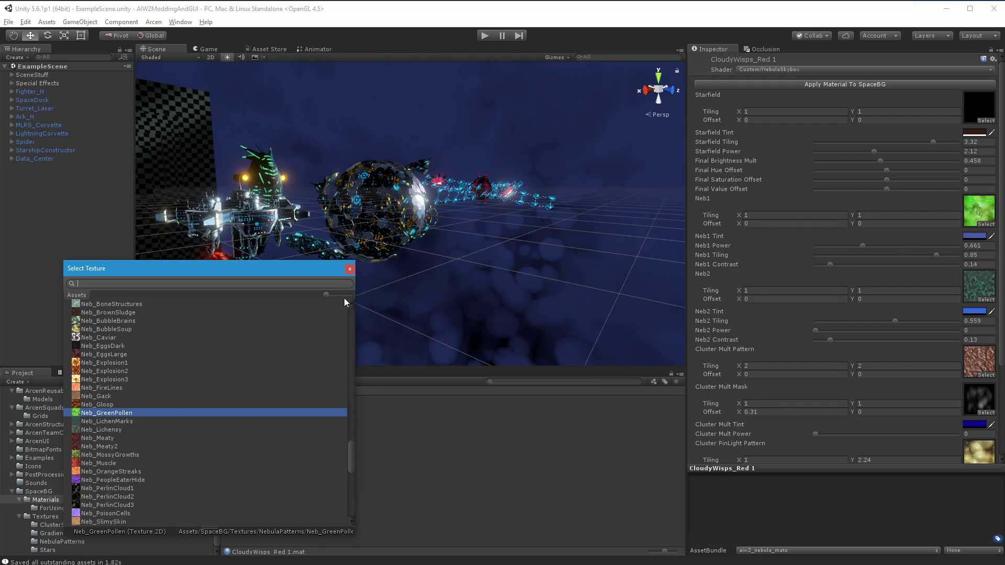
{"action": "left_click", "coordinate": [109, 464]}
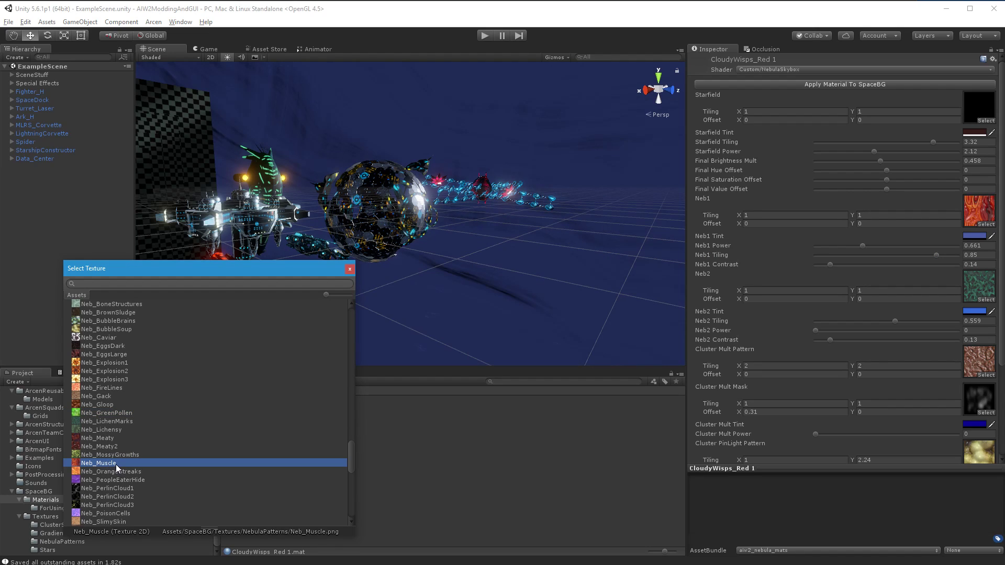
{"action": "left_click", "coordinate": [116, 439]}
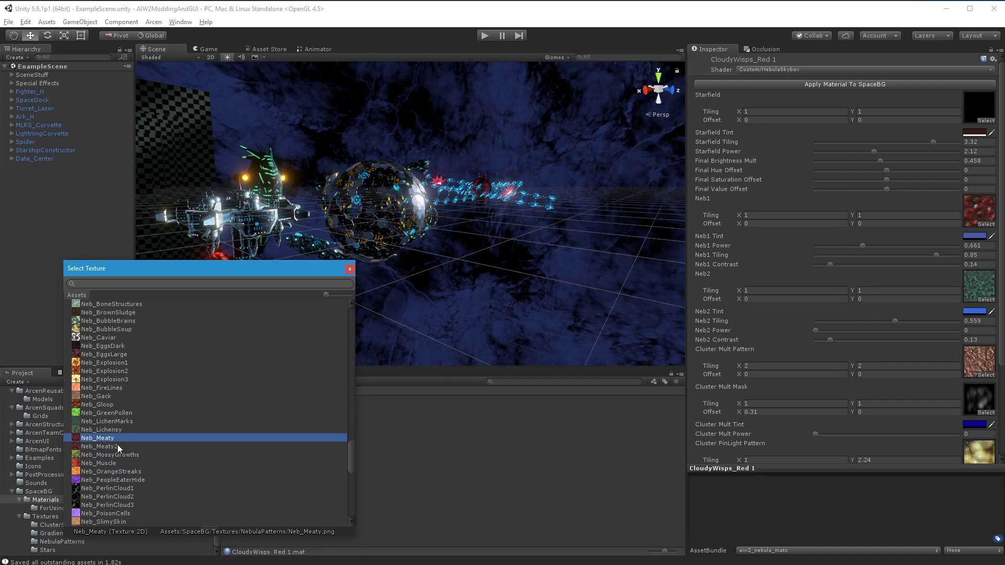
{"action": "left_click", "coordinate": [117, 445]}
{"action": "left_click", "coordinate": [114, 464]}
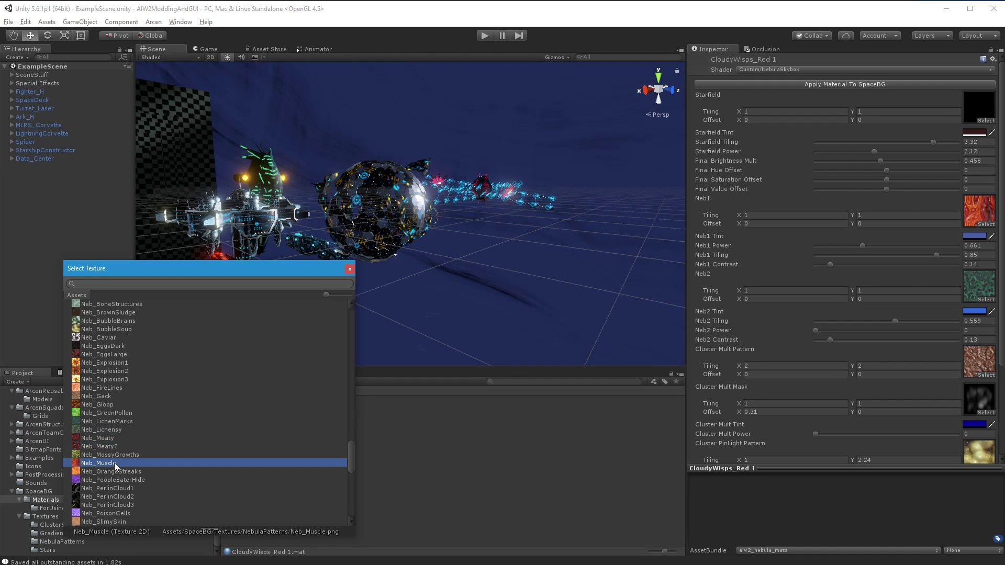
{"action": "double_click", "coordinate": [114, 463]}
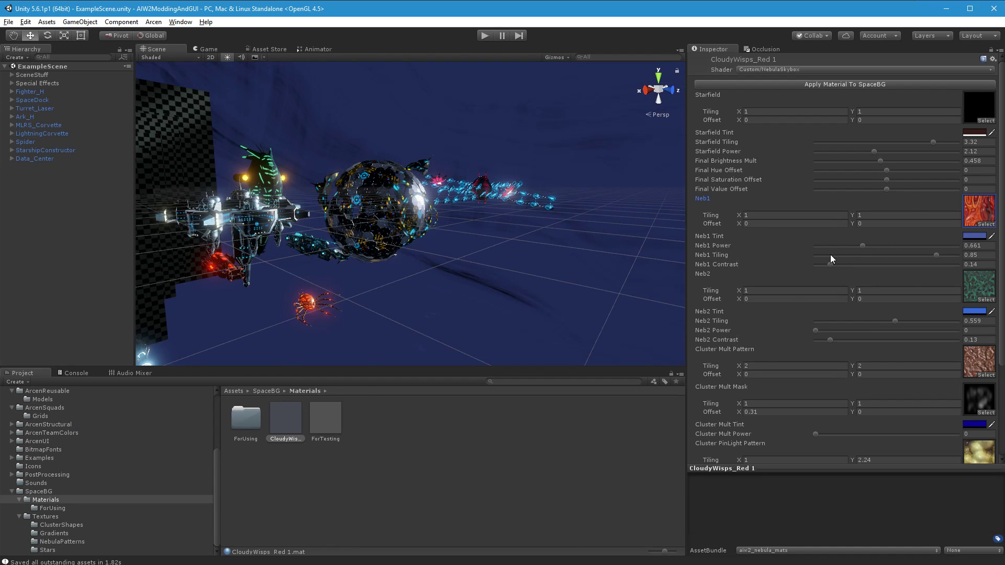
Step: Set Neb1 Tiling to 0.784 and Neb1 Contrast to 0.18, after trying 0.468 and 0.79
{"action": "left_click_drag", "start_coordinate": [935, 256], "coordinate": [838, 263]}
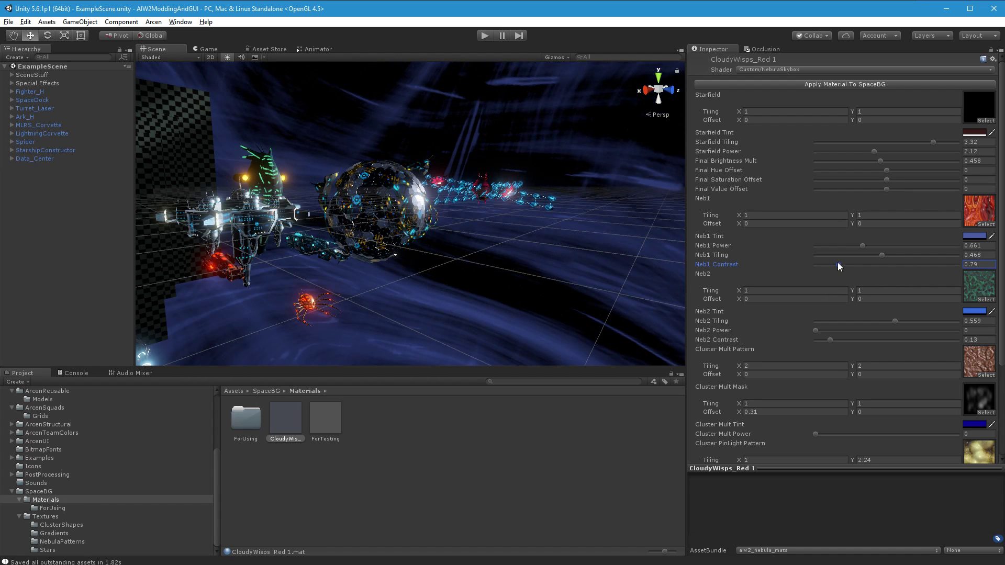
{"action": "right_click_drag", "start_coordinate": [656, 185], "coordinate": [863, 247]}
{"action": "left_click_drag", "start_coordinate": [883, 254], "coordinate": [927, 255]}
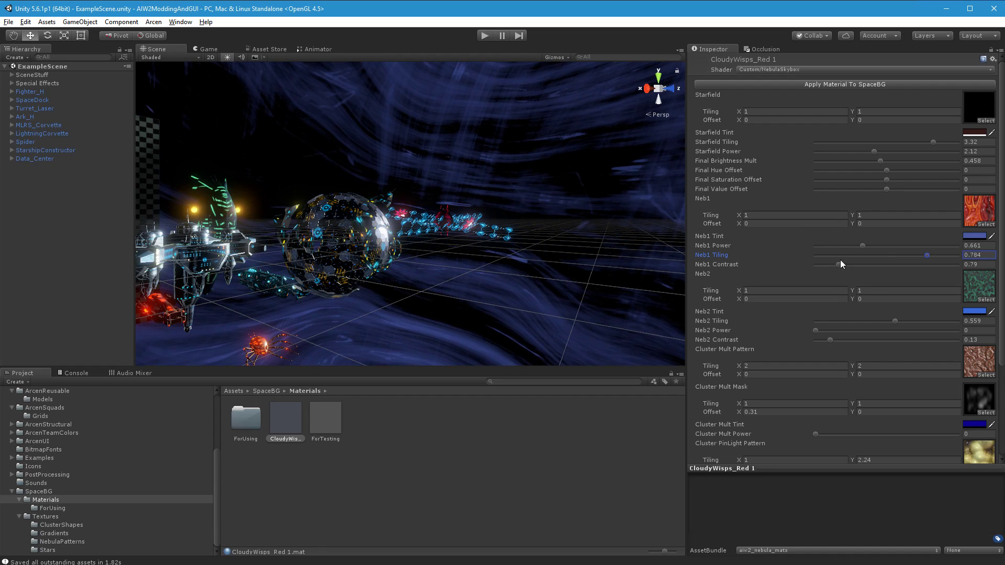
{"action": "left_click_drag", "start_coordinate": [840, 261], "coordinate": [828, 265]}
Step: Change the Neb1 Tint to a greyer blue, hex 545C8300
{"action": "left_click_drag", "start_coordinate": [406, 248], "coordinate": [596, 305], "text": "alt"}
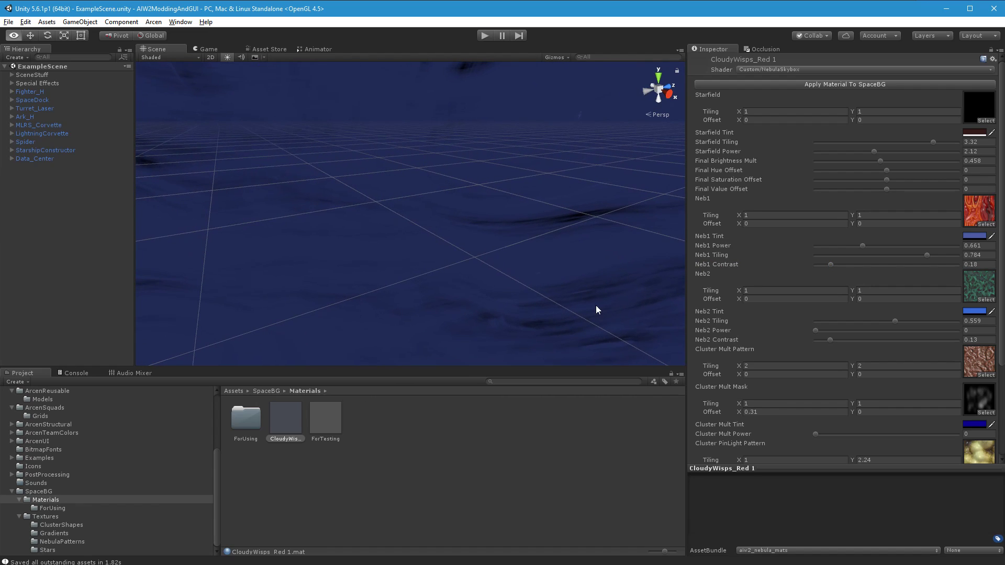
{"action": "left_click", "coordinate": [973, 235]}
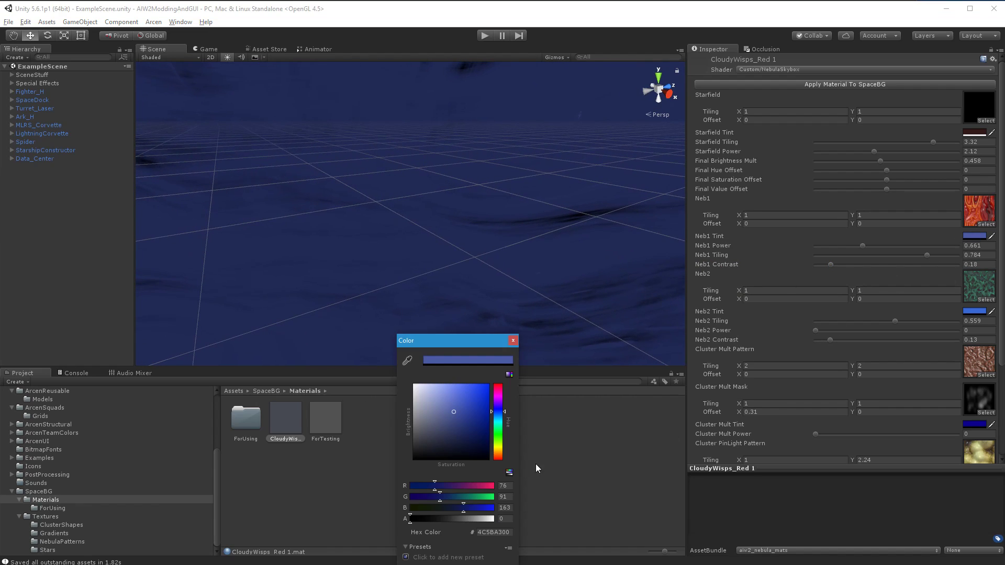
{"action": "left_click_drag", "start_coordinate": [443, 431], "coordinate": [441, 421]}
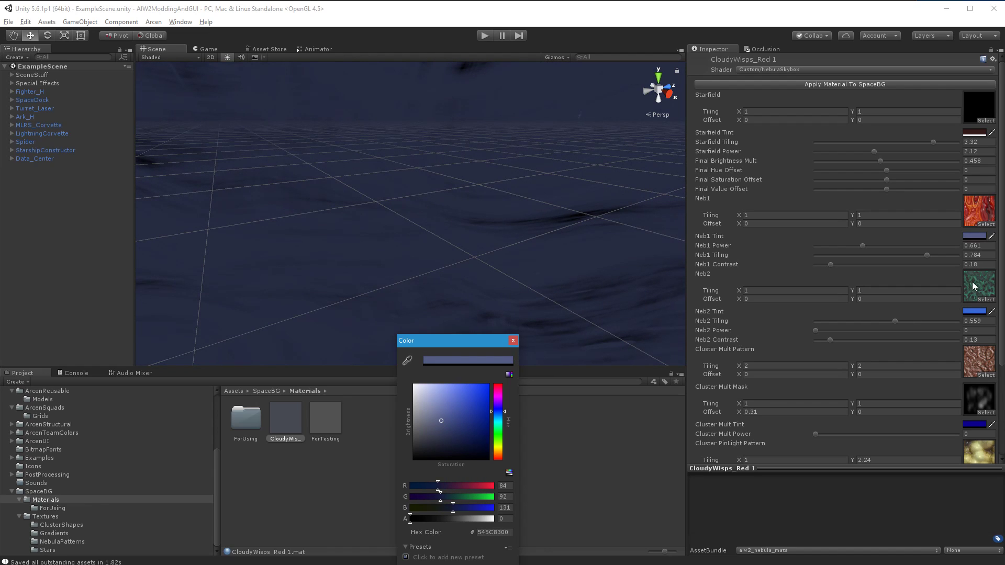
Step: Try the Neb_PerlinCloud textures for Neb1, choosing Neb_PerlinCloud3 with a Neb1 Contrast of 0.02
{"action": "left_click", "coordinate": [987, 225]}
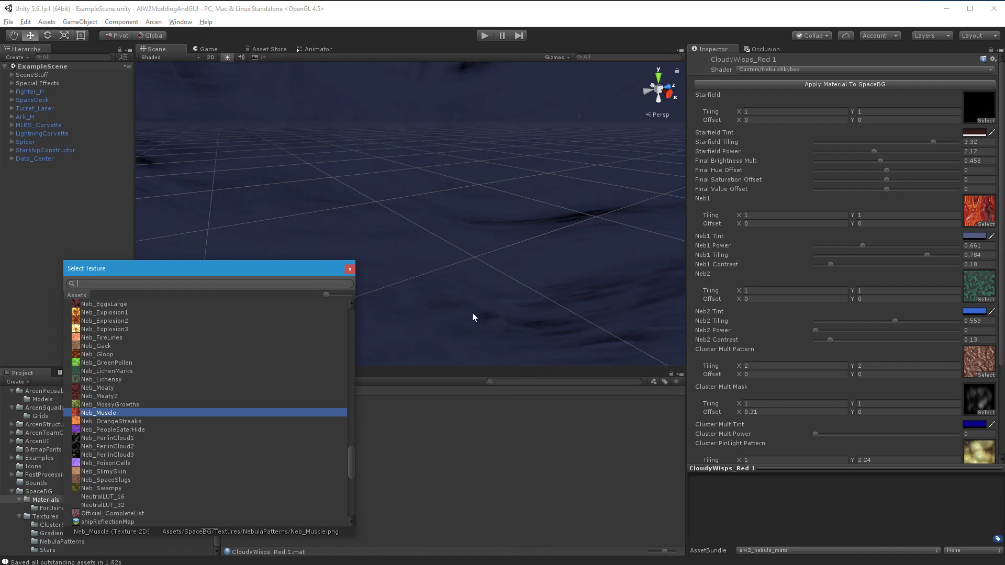
{"action": "left_click", "coordinate": [122, 455]}
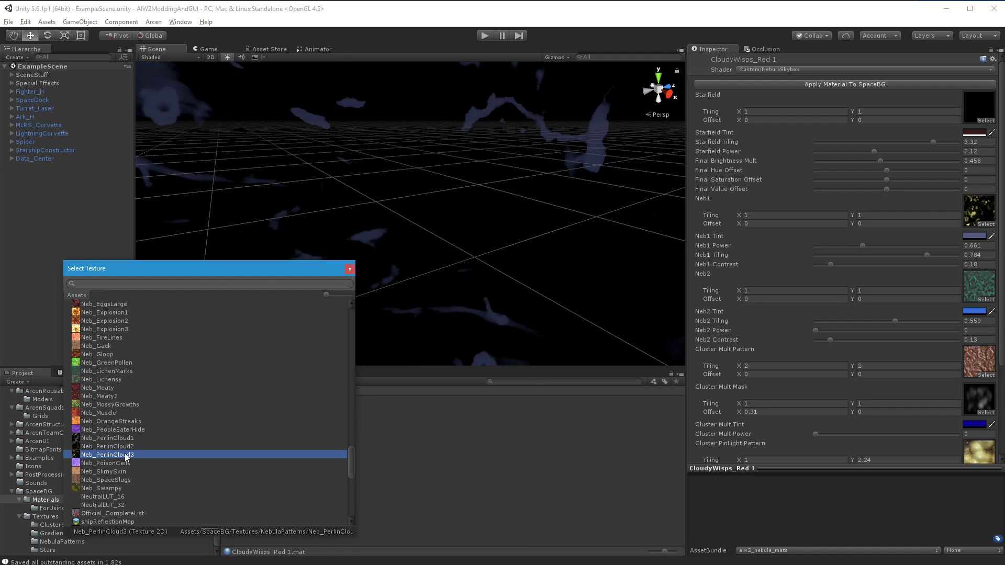
{"action": "left_click", "coordinate": [120, 446]}
{"action": "left_click", "coordinate": [121, 441]}
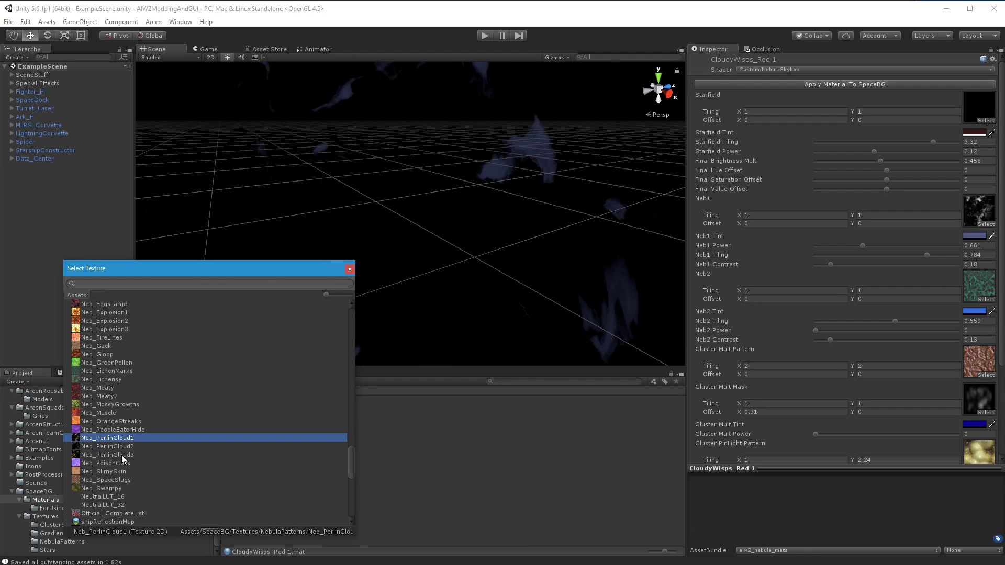
{"action": "left_click", "coordinate": [122, 455]}
{"action": "double_click", "coordinate": [123, 454]}
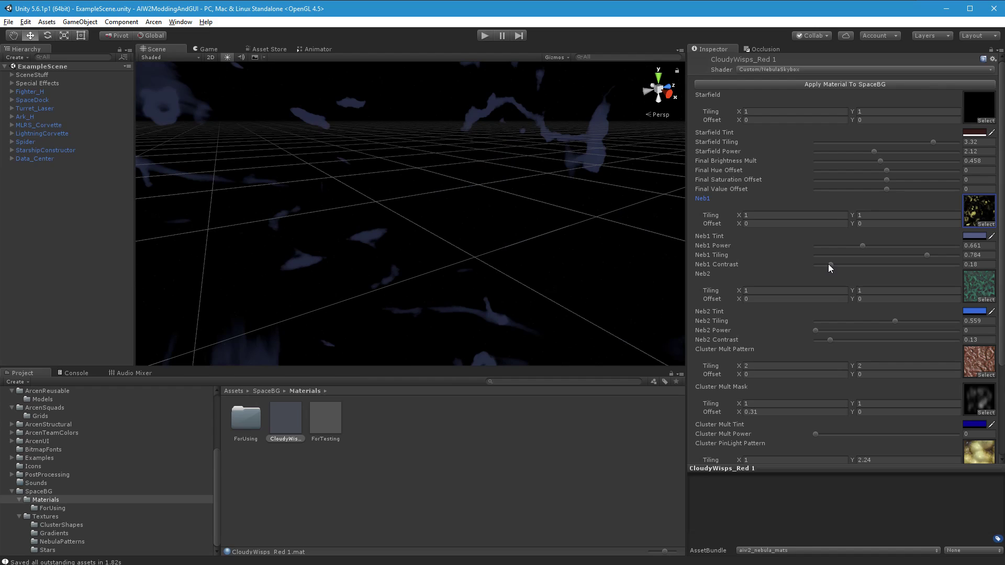
{"action": "left_click_drag", "start_coordinate": [829, 264], "coordinate": [827, 265]}
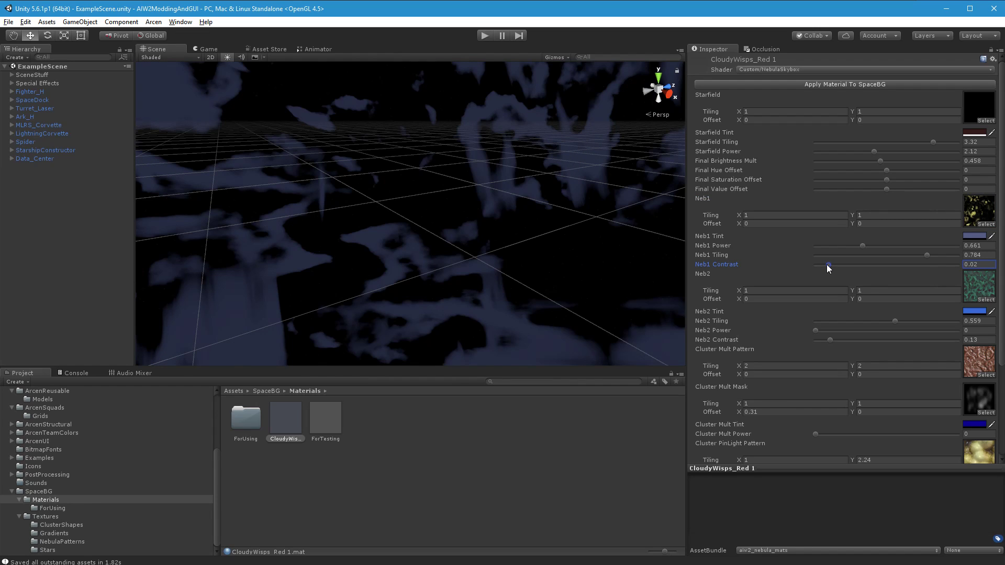
Step: Assign Neb_Swampy as the Neb1 texture and set Neb1 Contrast to 0.1
{"action": "left_click", "coordinate": [986, 224]}
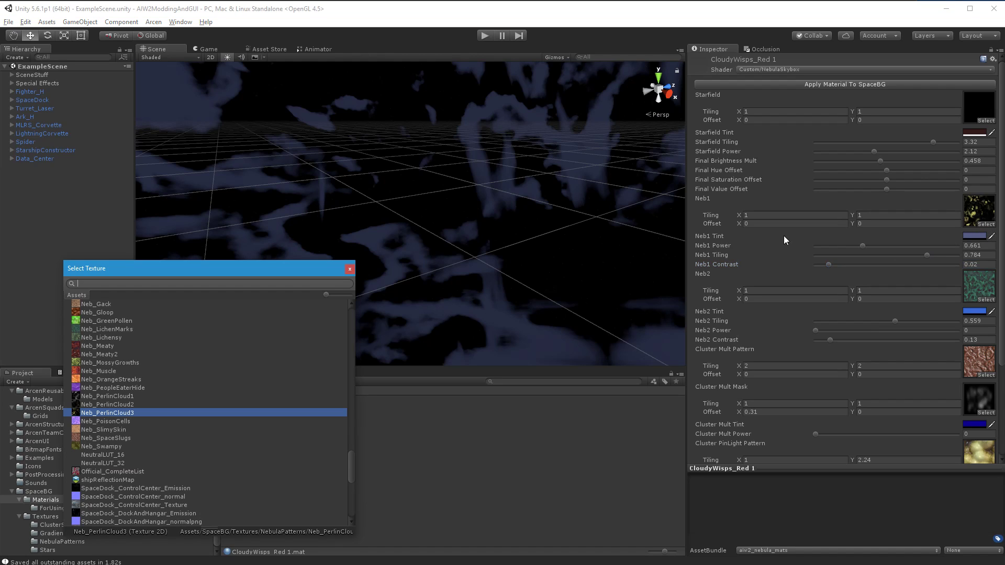
{"action": "left_click", "coordinate": [102, 446]}
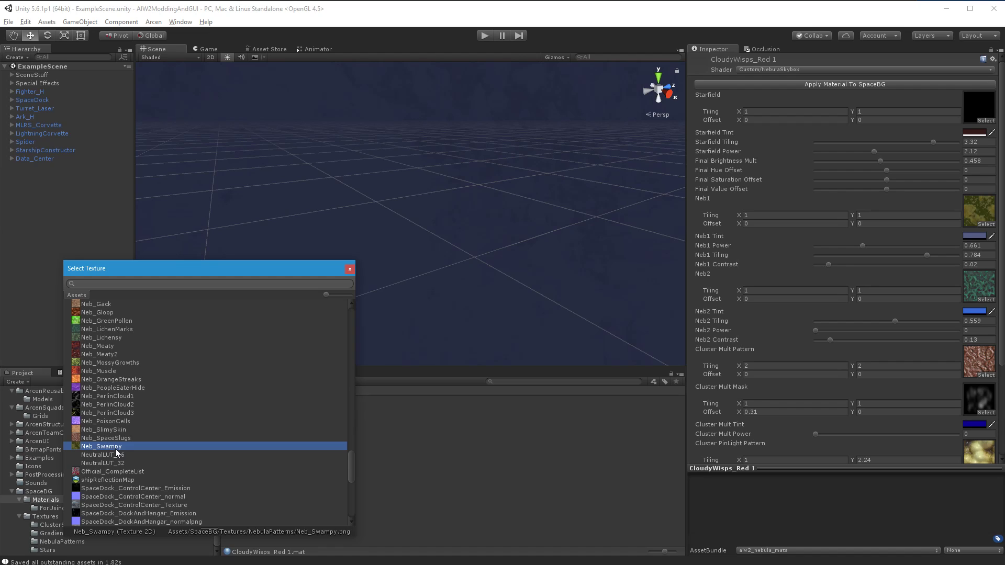
{"action": "double_click", "coordinate": [115, 448]}
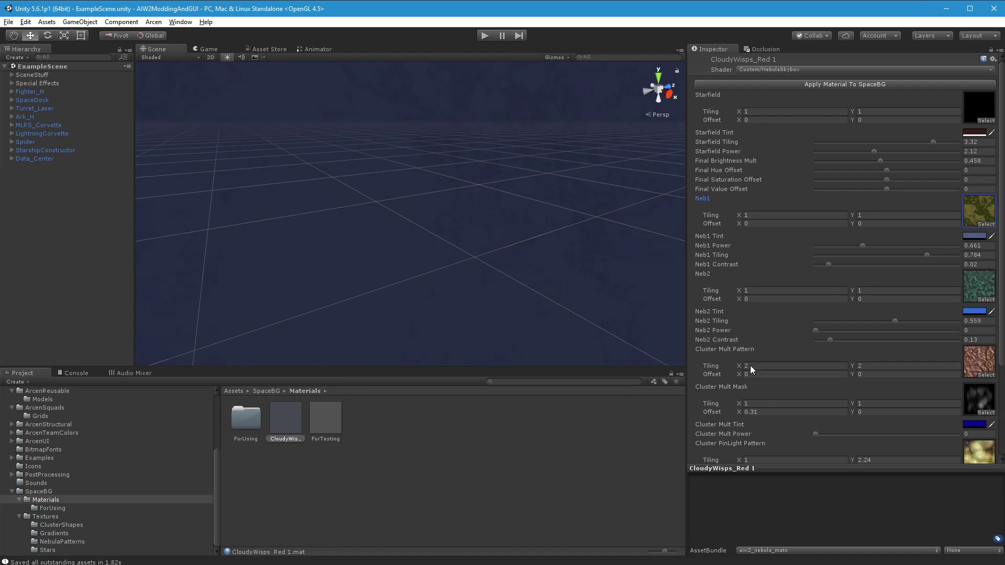
{"action": "left_click", "coordinate": [831, 265]}
{"action": "key", "text": "ctrl+z"}
{"action": "left_click", "coordinate": [831, 264]}
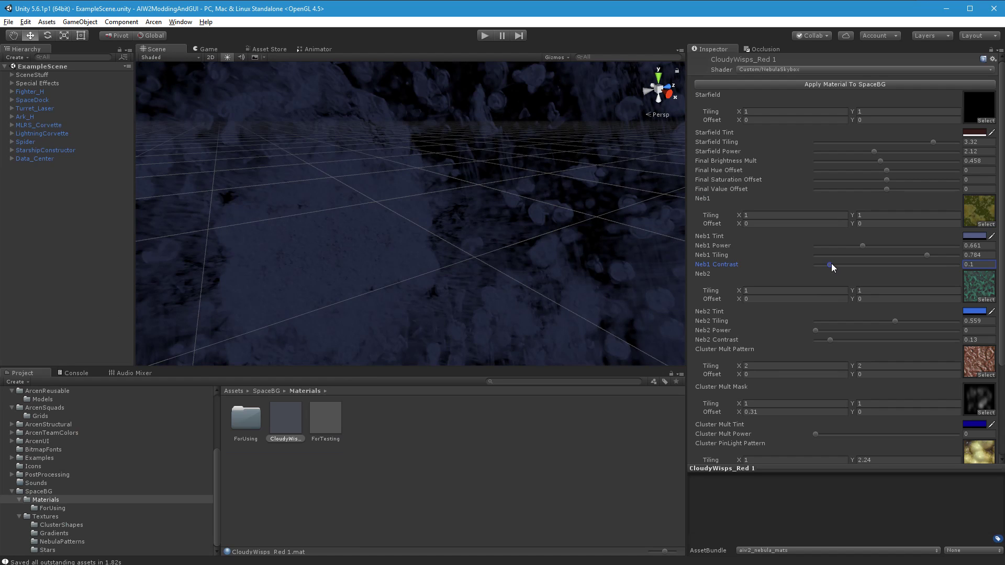
Step: Set Neb1 Power to 0.33 and check the dimmer background around the scene's ships
{"action": "right_click_drag", "start_coordinate": [403, 321], "coordinate": [241, 309]}
{"action": "mouse_move", "coordinate": [926, 256]}
{"action": "left_mouse_down"}
{"action": "mouse_move", "coordinate": [834, 253]}
{"action": "mouse_move", "coordinate": [947, 255]}
{"action": "mouse_move", "coordinate": [927, 255]}
{"action": "left_mouse_up"}
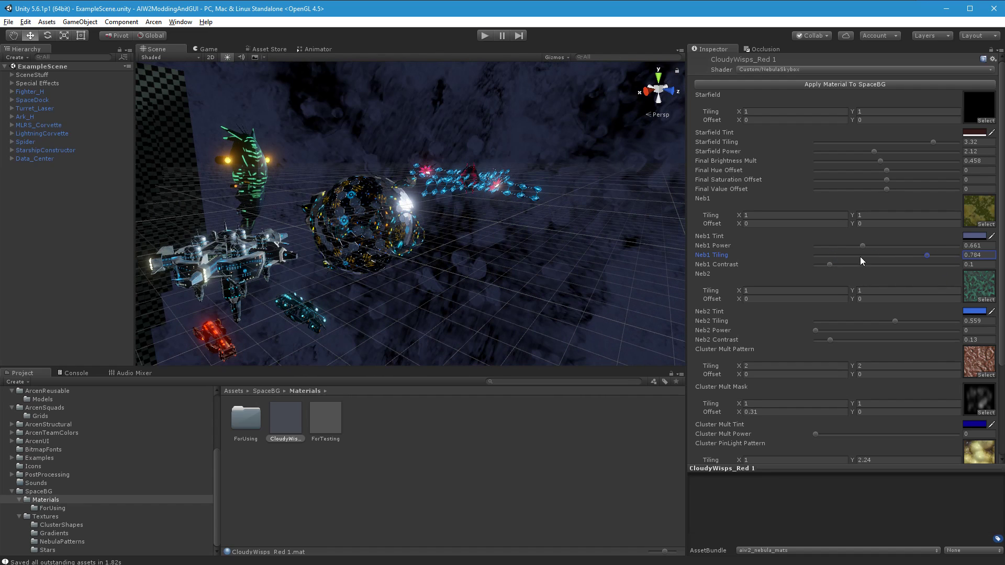
{"action": "left_click_drag", "start_coordinate": [861, 246], "coordinate": [837, 246]}
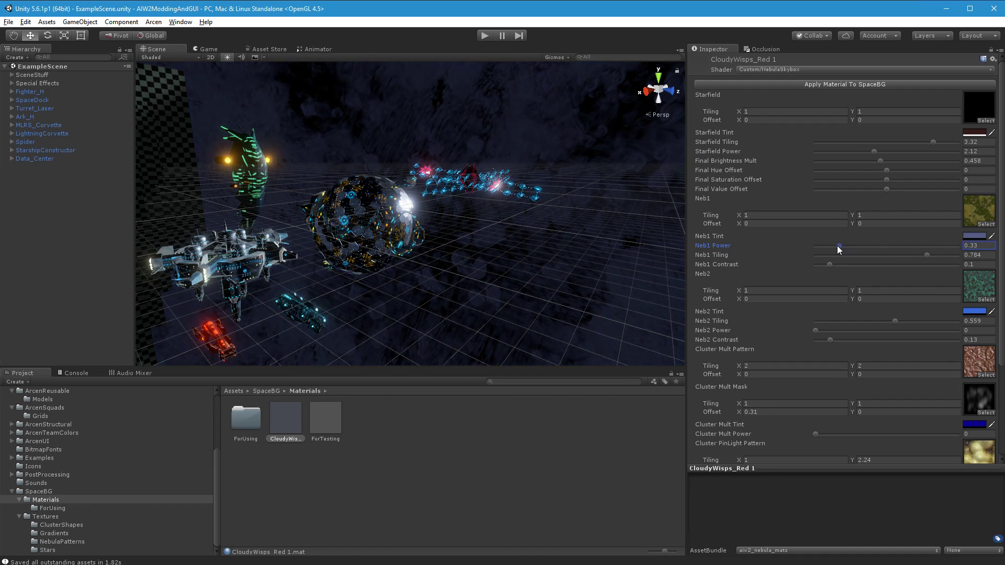
{"action": "right_click_drag", "start_coordinate": [472, 287], "coordinate": [396, 322]}
{"action": "right_click_drag", "start_coordinate": [494, 318], "coordinate": [466, 317]}
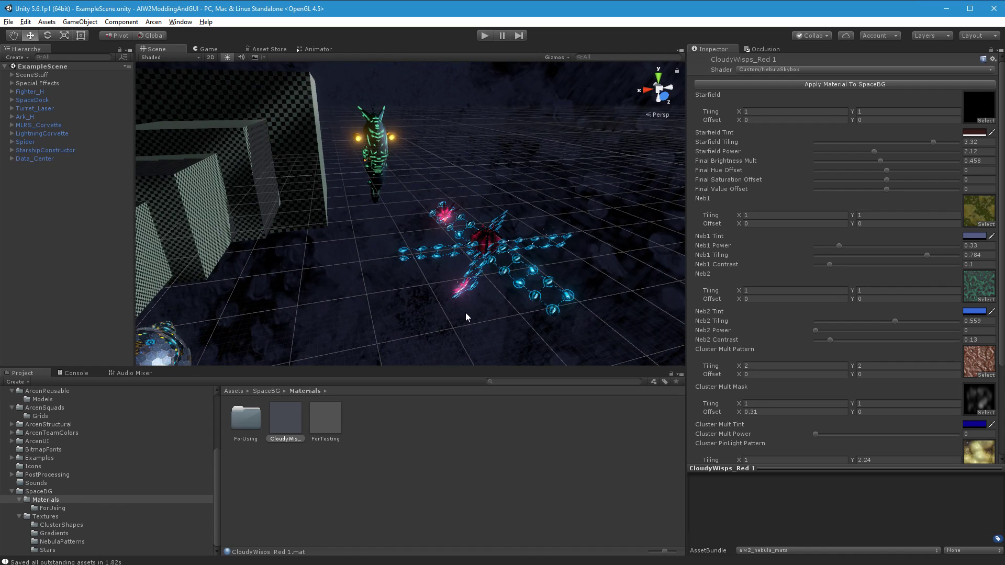
{"action": "right_click_drag", "start_coordinate": [465, 312], "coordinate": [517, 327]}
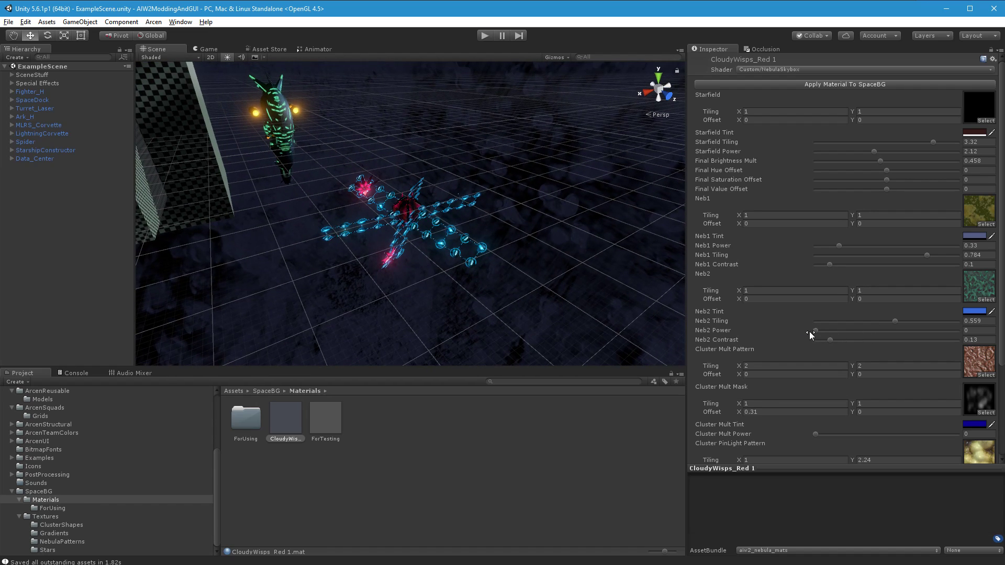
Step: Try a Neb2 Power of 0.463 with a Neb2 Contrast of 0.94
{"action": "left_click_drag", "start_coordinate": [815, 331], "coordinate": [848, 329]}
{"action": "right_click_drag", "start_coordinate": [597, 280], "coordinate": [367, 276]}
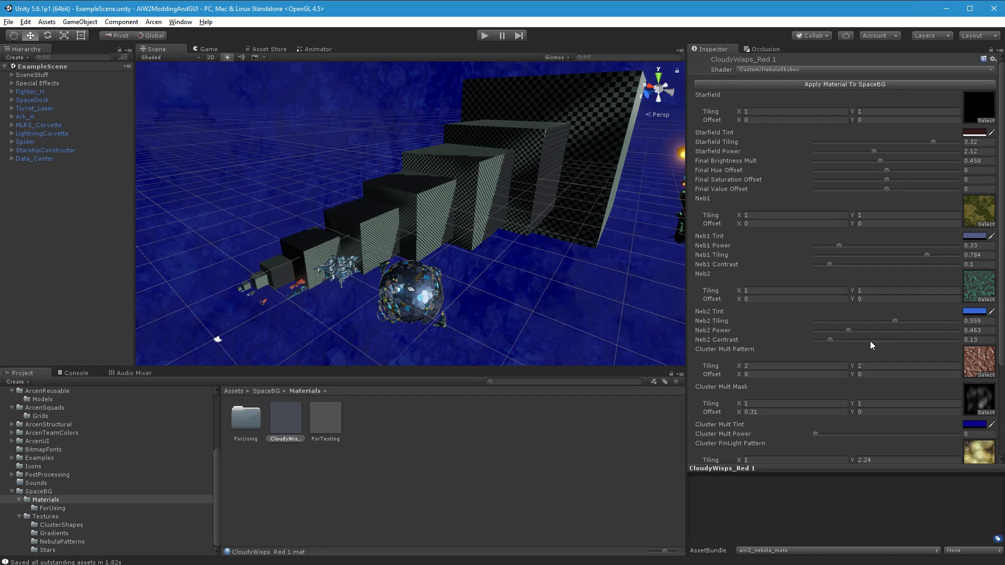
{"action": "left_click_drag", "start_coordinate": [832, 340], "coordinate": [841, 340]}
Step: Assign Neb_OrangeStreaks as the Neb2 texture after trying Neb_PerlinCloud2 and Neb_PerlinCloud3
{"action": "left_click", "coordinate": [986, 300]}
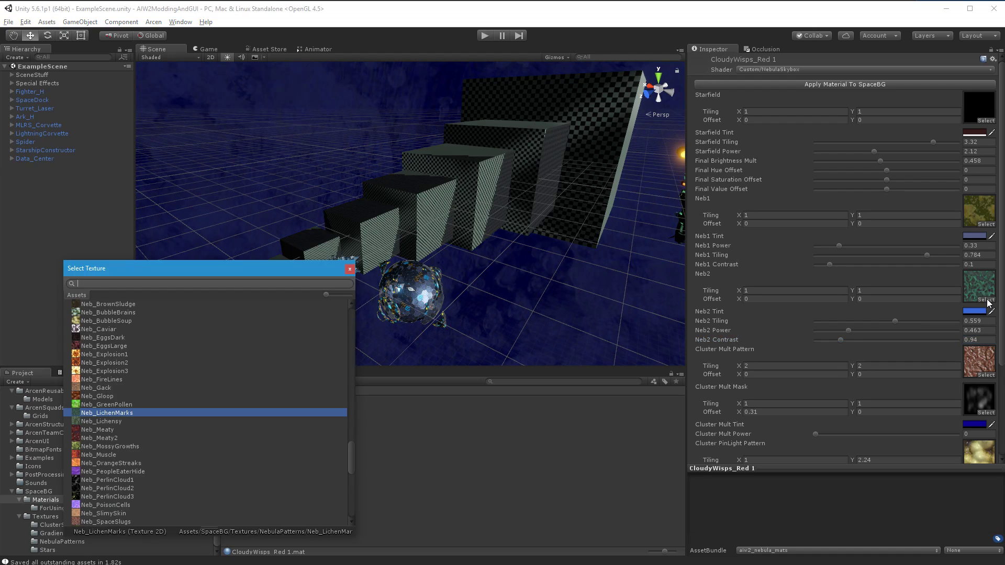
{"action": "left_click", "coordinate": [105, 488]}
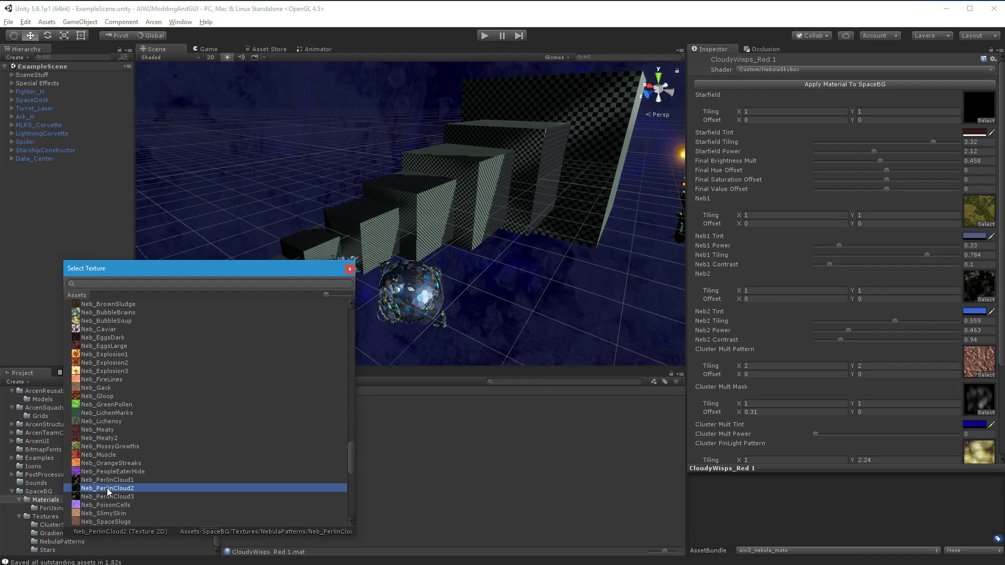
{"action": "left_click", "coordinate": [118, 497]}
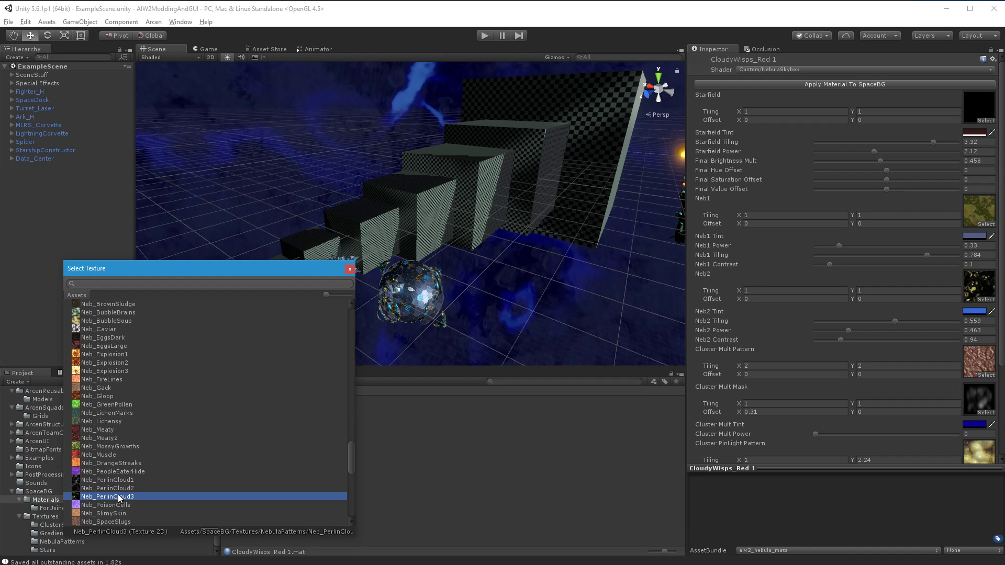
{"action": "left_click", "coordinate": [114, 463]}
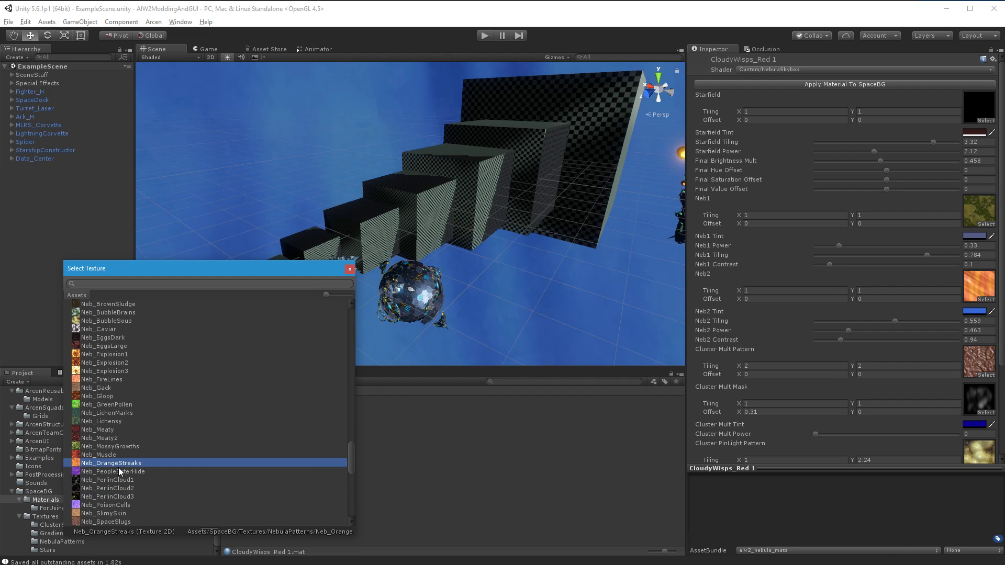
{"action": "double_click", "coordinate": [118, 463]}
Step: Set Neb2 Tiling to 0.272, Neb2 Contrast to 1.27 and Neb2 Power to 0.213
{"action": "right_click_drag", "start_coordinate": [367, 262], "coordinate": [562, 282]}
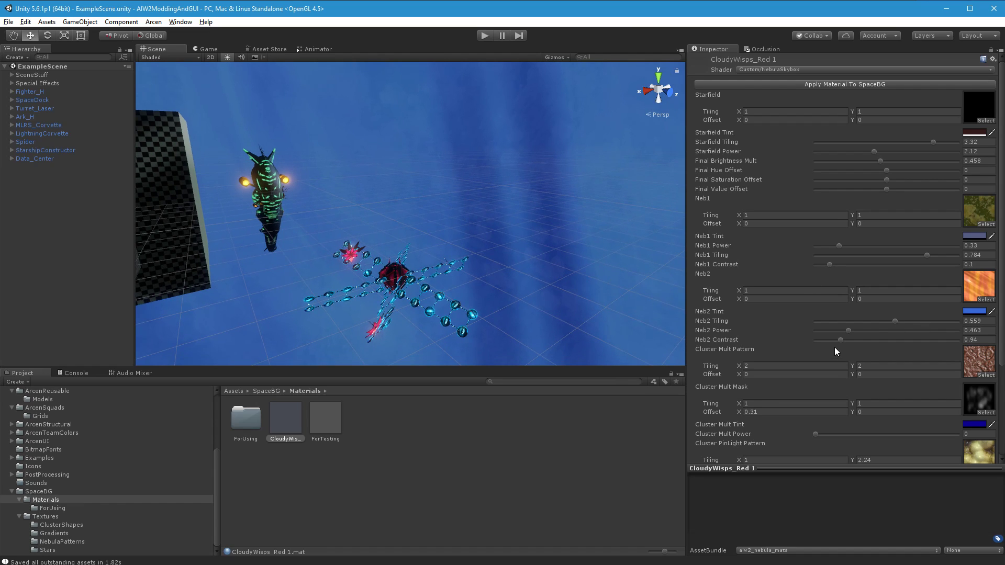
{"action": "left_click_drag", "start_coordinate": [843, 339], "coordinate": [827, 330]}
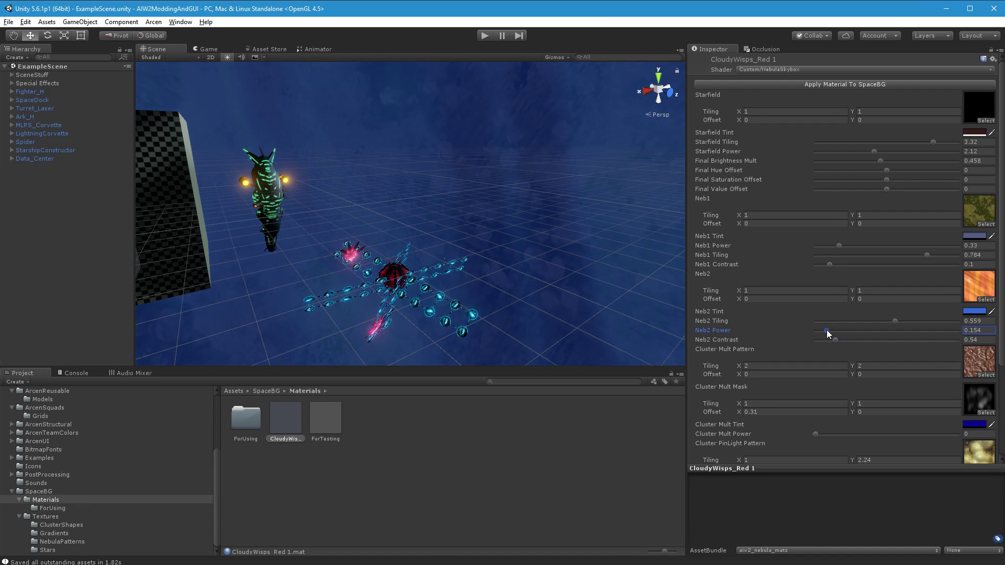
{"action": "left_click_drag", "start_coordinate": [894, 322], "coordinate": [855, 321]}
{"action": "mouse_move", "coordinate": [828, 342]}
{"action": "left_mouse_down"}
{"action": "mouse_move", "coordinate": [844, 342]}
{"action": "mouse_move", "coordinate": [832, 331]}
{"action": "left_mouse_up"}
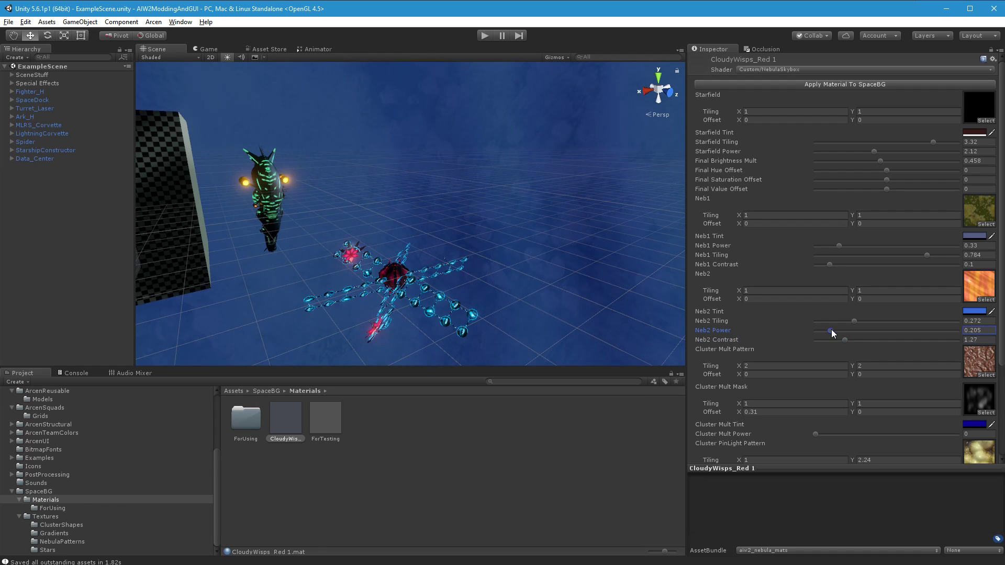
Step: Darken the Neb2 Tint to a muted blue, hex 33498000, and check it around the scene
{"action": "left_click", "coordinate": [974, 311]}
{"action": "left_click_drag", "start_coordinate": [464, 442], "coordinate": [459, 422]}
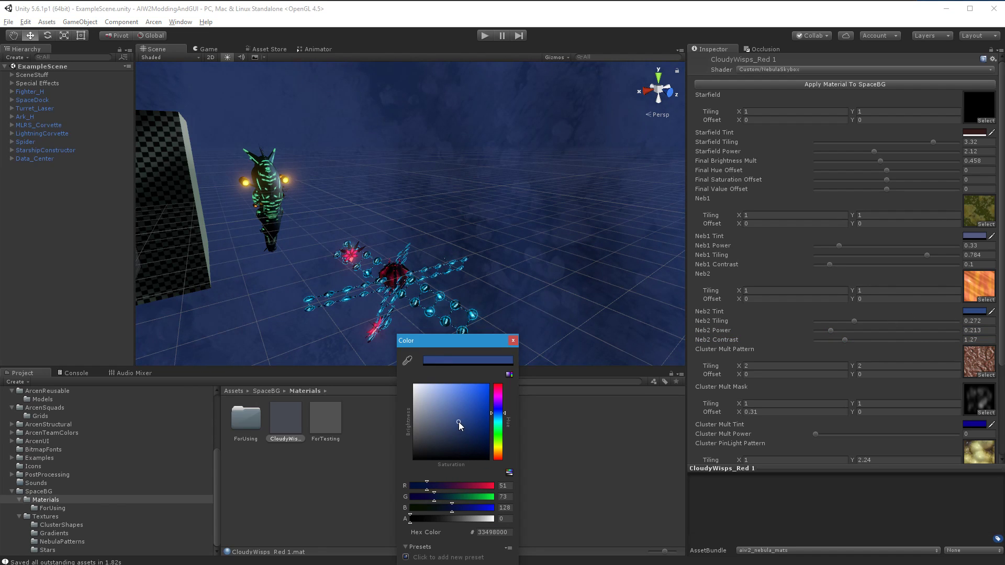
{"action": "left_click", "coordinate": [512, 341]}
{"action": "right_click_drag", "start_coordinate": [525, 284], "coordinate": [572, 308]}
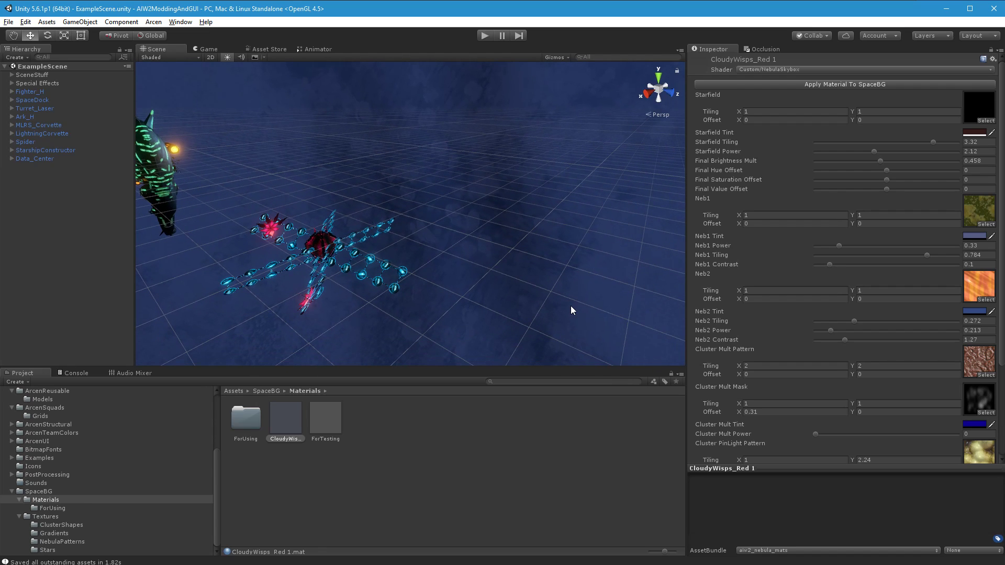
{"action": "right_click_drag", "start_coordinate": [441, 229], "coordinate": [356, 291]}
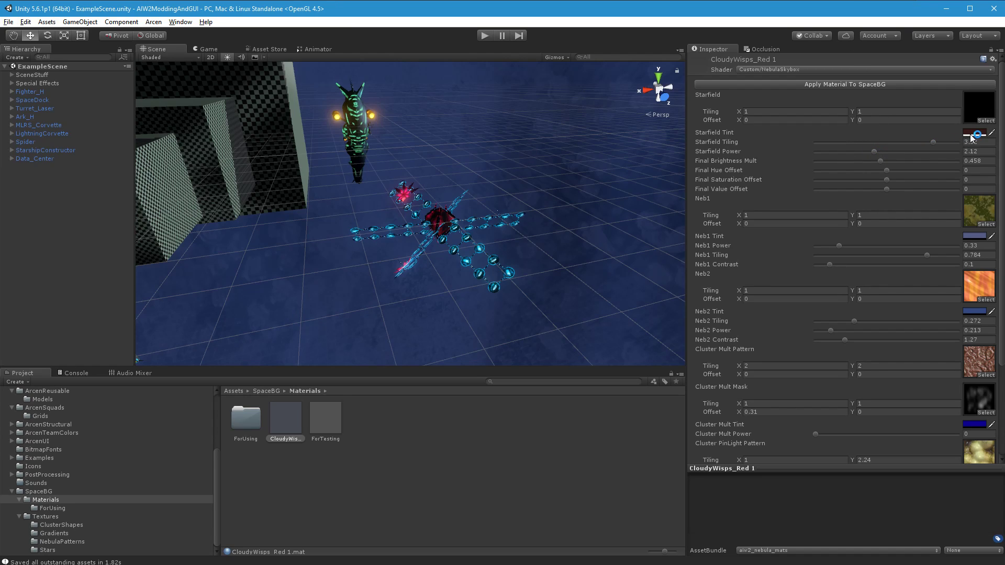
Step: Set the Starfield Tint to a muted teal, hex 2E7887FF, after trying purple, yellow and brown tints
{"action": "left_click", "coordinate": [498, 412]}
{"action": "mouse_move", "coordinate": [471, 410]}
{"action": "left_mouse_down"}
{"action": "mouse_move", "coordinate": [478, 395]}
{"action": "mouse_move", "coordinate": [500, 415]}
{"action": "mouse_move", "coordinate": [480, 394]}
{"action": "mouse_move", "coordinate": [489, 394]}
{"action": "left_mouse_up"}
{"action": "left_click", "coordinate": [501, 418]}
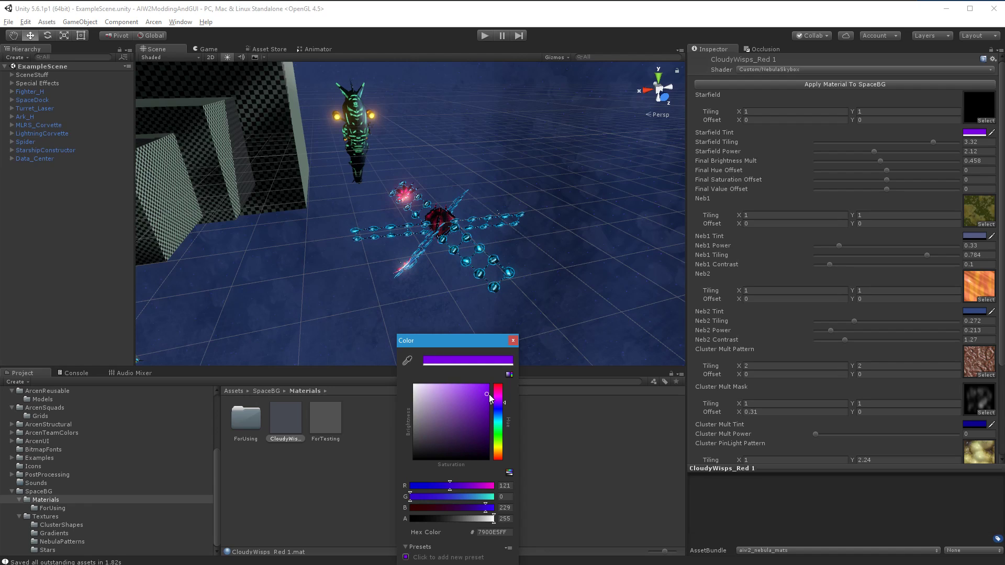
{"action": "left_click", "coordinate": [501, 451]}
{"action": "left_click_drag", "start_coordinate": [486, 408], "coordinate": [451, 403]}
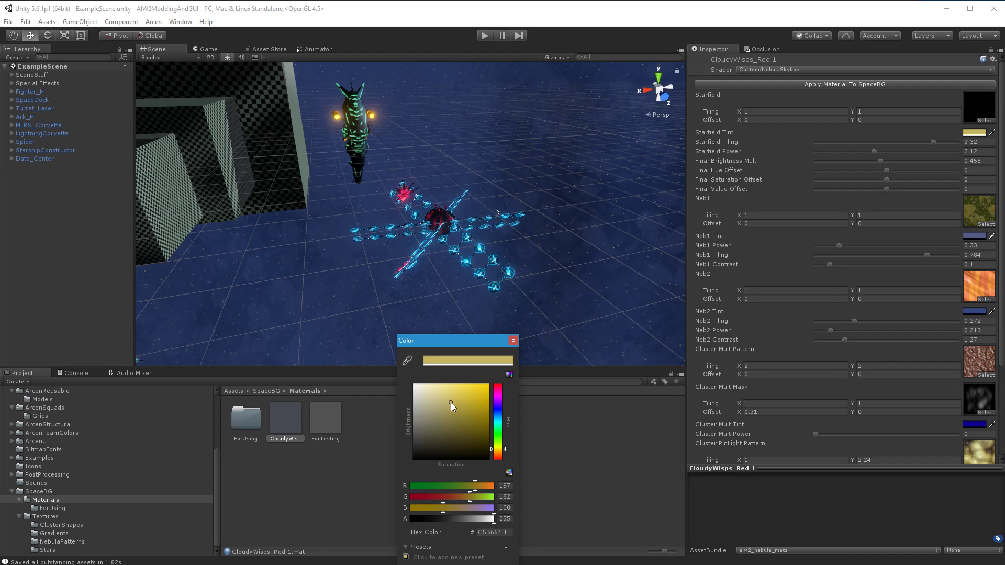
{"action": "left_click", "coordinate": [500, 451]}
{"action": "left_click_drag", "start_coordinate": [454, 406], "coordinate": [463, 420]}
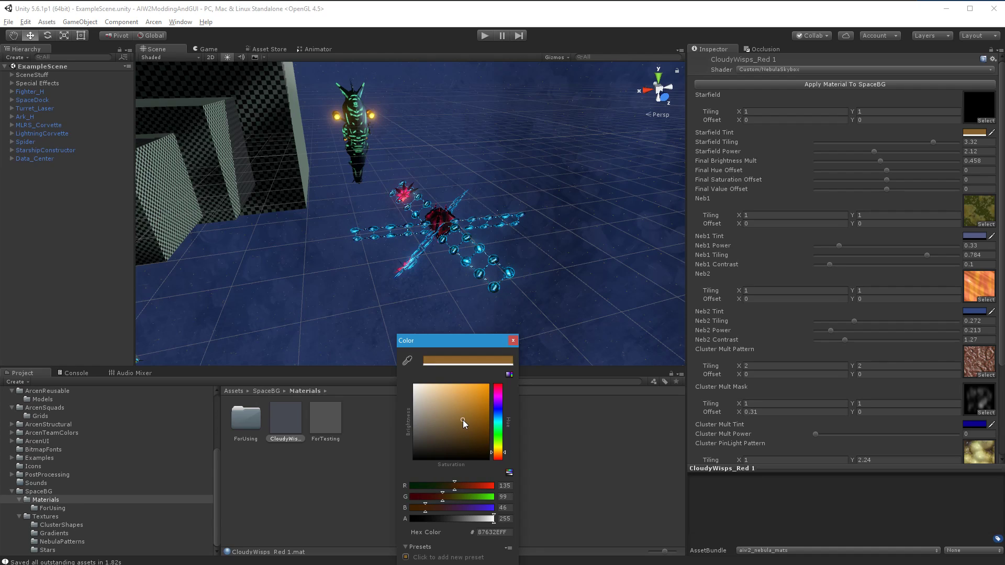
{"action": "left_click", "coordinate": [498, 420]}
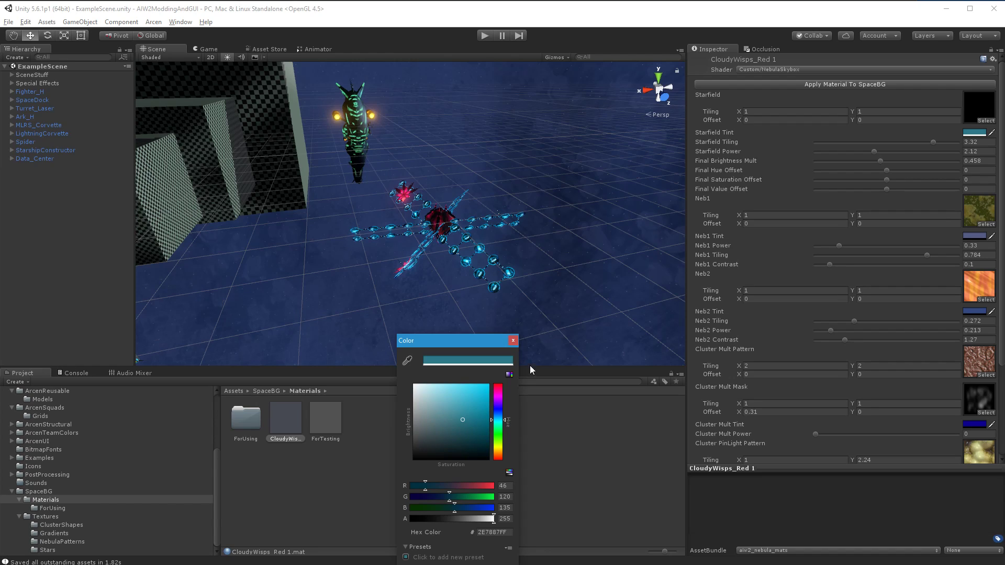
{"action": "left_click", "coordinate": [515, 342]}
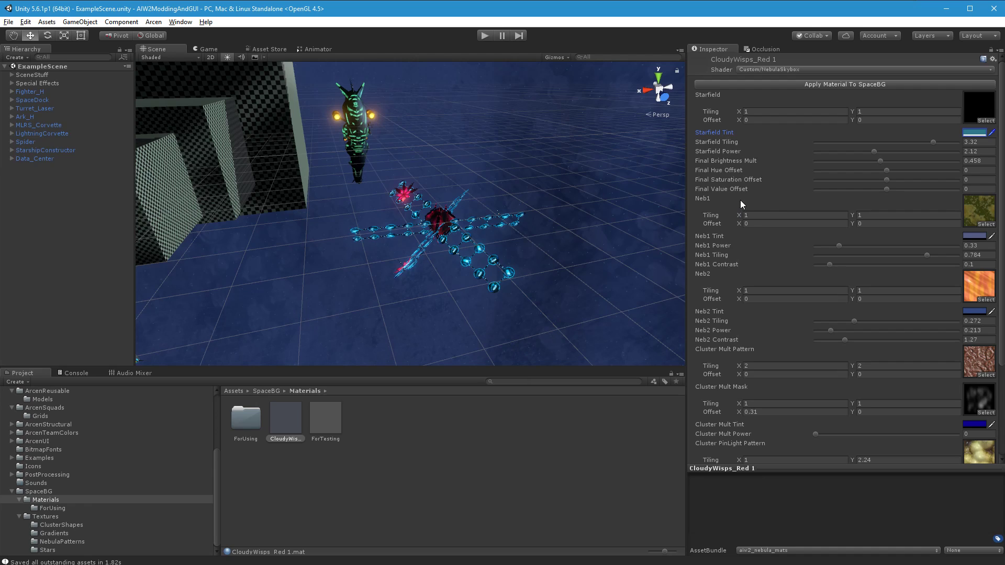
Step: Assign Stars_SparseFaint2 as the Starfield texture
{"action": "left_click", "coordinate": [986, 120]}
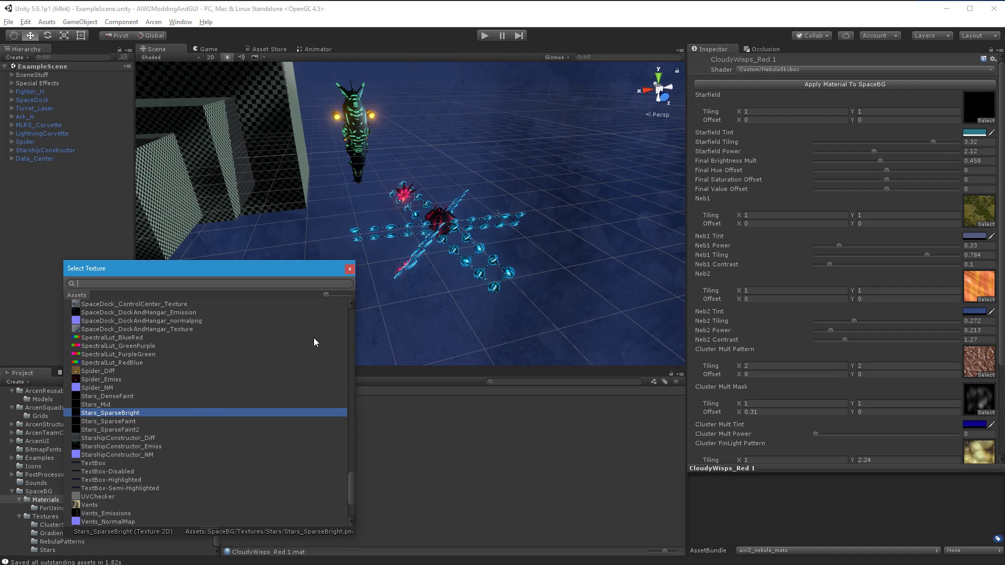
{"action": "left_click", "coordinate": [134, 429]}
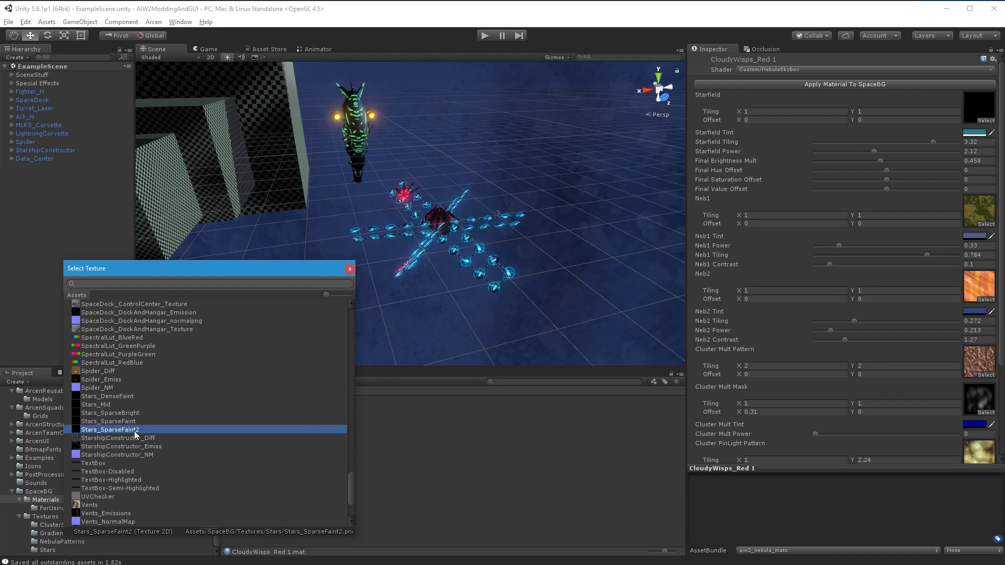
{"action": "double_click", "coordinate": [134, 430]}
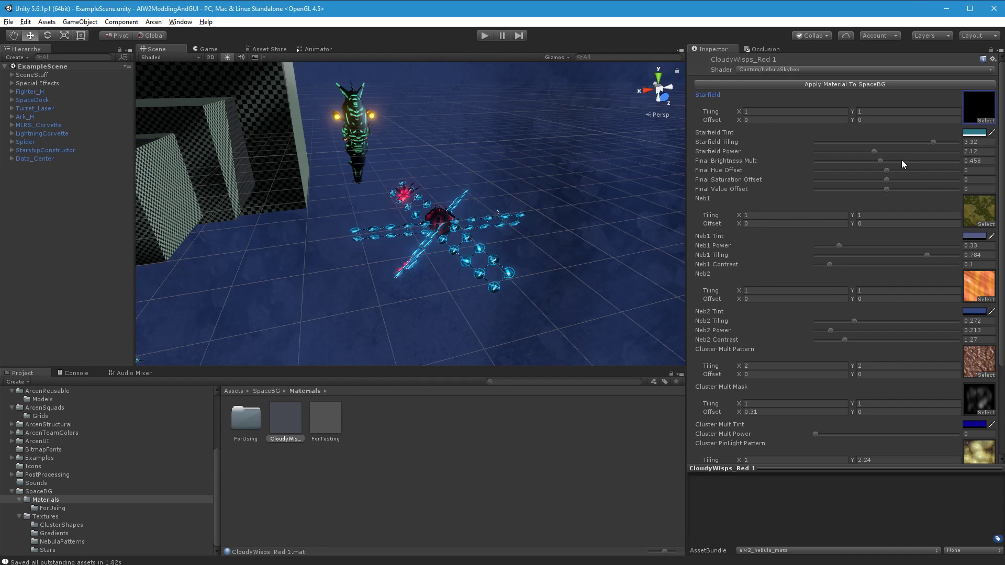
Step: Brighten the Starfield Tint to a vivid cyan, hex 1BB7D6FF, and check the stars in the scene
{"action": "left_click", "coordinate": [973, 133]}
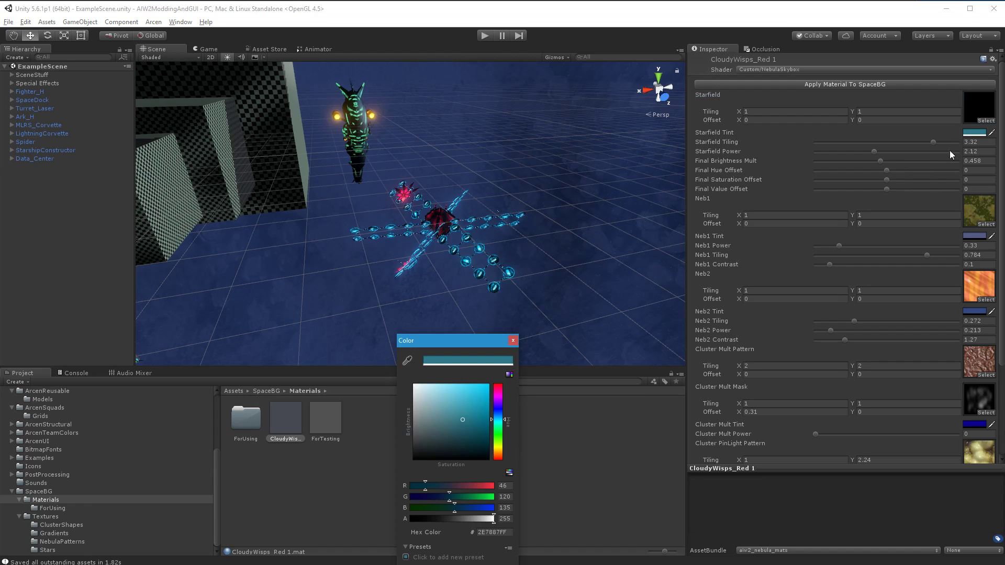
{"action": "mouse_move", "coordinate": [466, 411]}
{"action": "left_mouse_down"}
{"action": "mouse_move", "coordinate": [466, 398]}
{"action": "mouse_move", "coordinate": [480, 397]}
{"action": "left_mouse_up"}
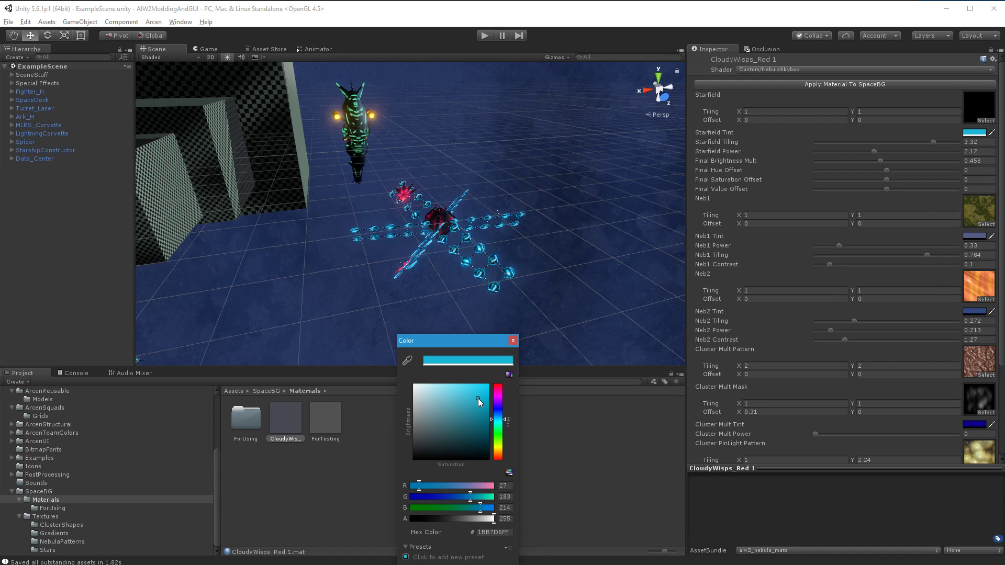
{"action": "left_click", "coordinate": [536, 300]}
{"action": "right_click_drag", "start_coordinate": [536, 300], "coordinate": [335, 212]}
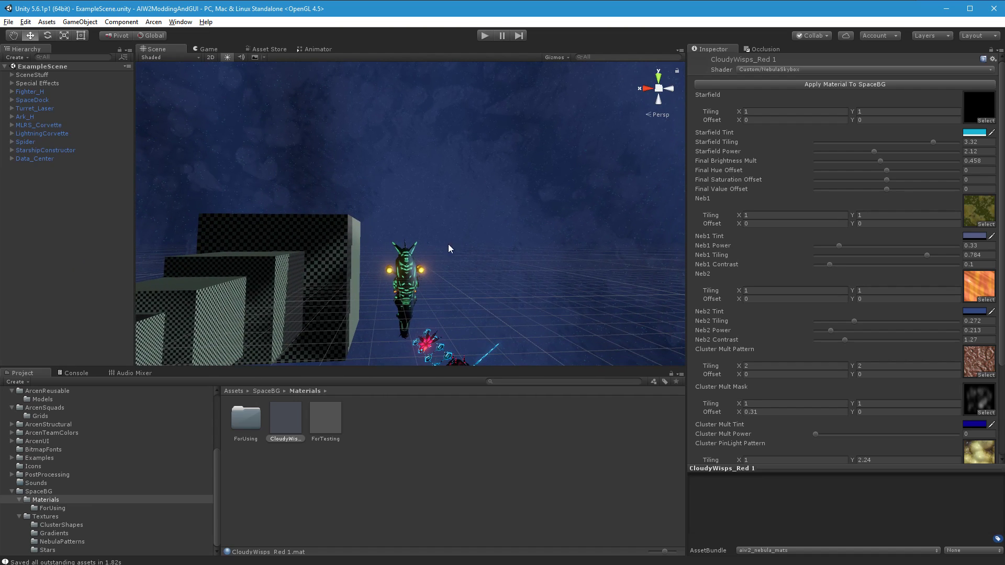
Step: Try Neb1 Contrast values of 0.04 and 0.03, checking the nebula around the scene
{"action": "left_click", "coordinate": [830, 266]}
{"action": "left_click_drag", "start_coordinate": [831, 266], "coordinate": [829, 266]}
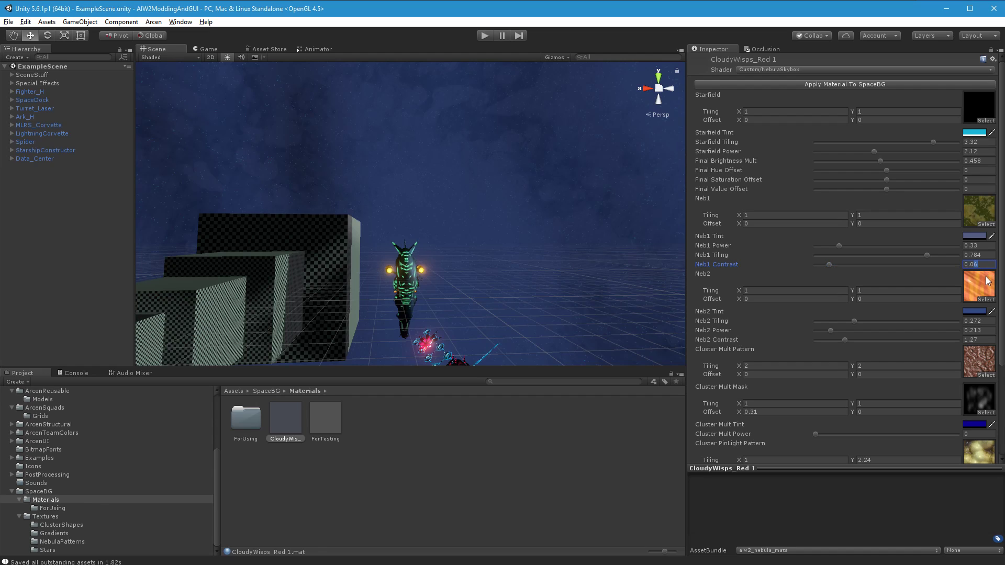
{"action": "type", "text": "4"}
{"action": "right_click_drag", "start_coordinate": [465, 253], "coordinate": [531, 253]}
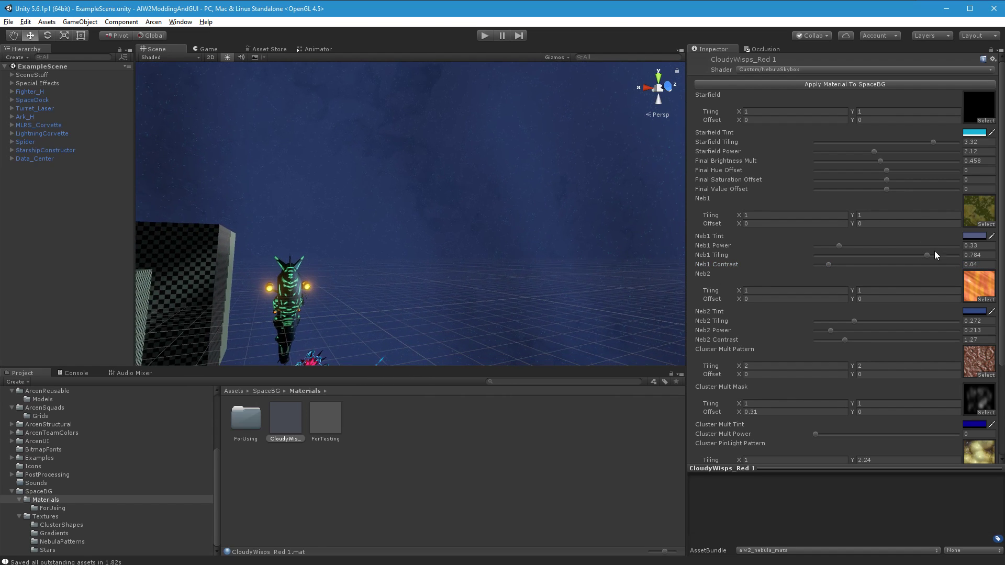
{"action": "left_click_drag", "start_coordinate": [975, 265], "coordinate": [981, 266]}
{"action": "type", "text": "3"}
{"action": "right_click_drag", "start_coordinate": [470, 284], "coordinate": [400, 280]}
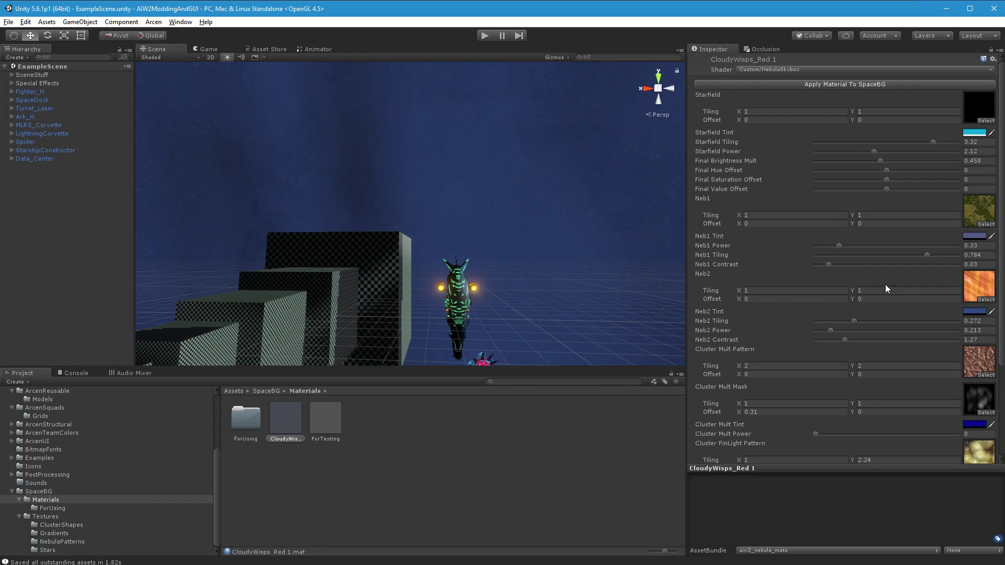
Step: Try Neb1 Contrast values of 0.05 and 0.06 against the background, and undo the last change
{"action": "left_click_drag", "start_coordinate": [978, 265], "coordinate": [972, 264]}
{"action": "type", "text": "05"}
{"action": "right_click_drag", "start_coordinate": [529, 222], "coordinate": [864, 191]}
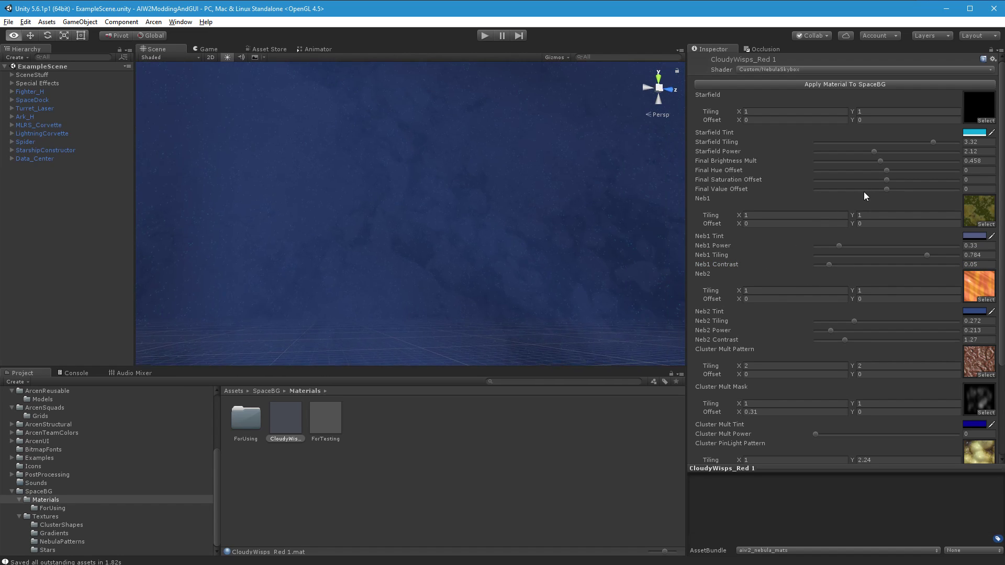
{"action": "right_click_drag", "start_coordinate": [580, 217], "coordinate": [655, 272]}
{"action": "left_click", "coordinate": [984, 263]}
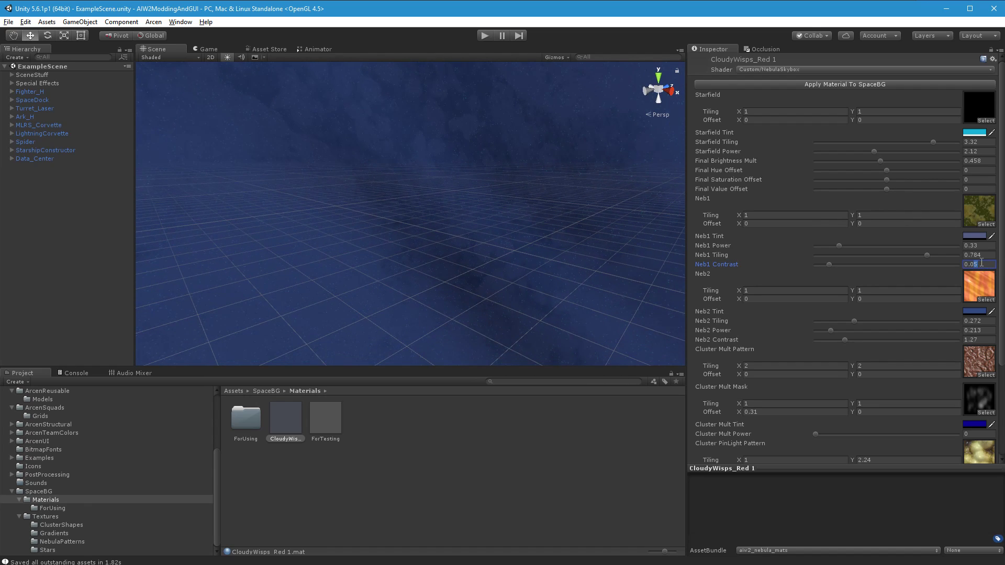
{"action": "type", "text": "0.06"}
{"action": "right_click_drag", "start_coordinate": [467, 263], "coordinate": [440, 240]}
{"action": "right_click_drag", "start_coordinate": [516, 236], "coordinate": [398, 234]}
{"action": "key", "text": "ctrl+z"}
Step: Set Neb1 Contrast to 0.04 and raise Neb1 Power to 0.609
{"action": "left_click", "coordinate": [976, 266]}
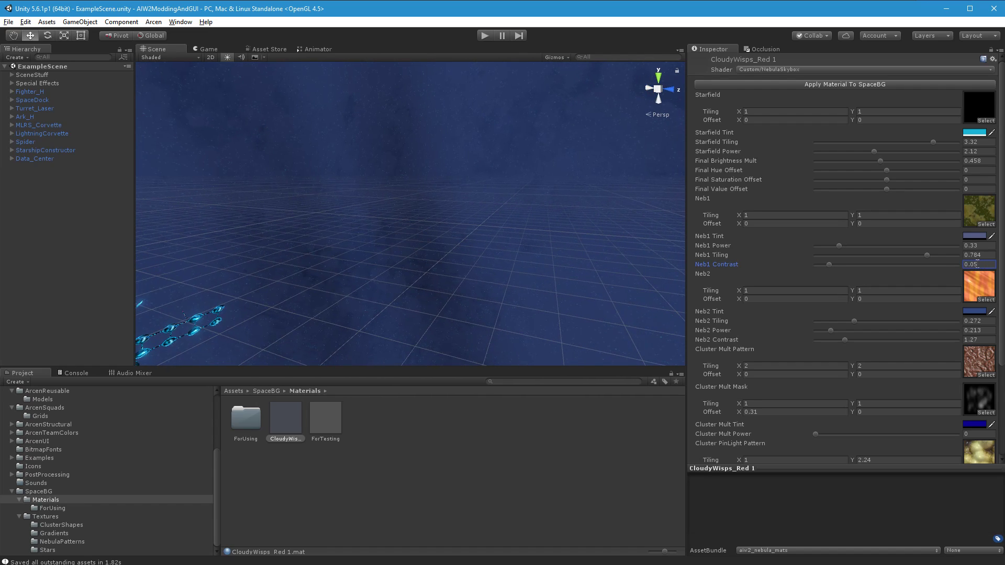
{"action": "type", "text": "0.04"}
{"action": "right_click_drag", "start_coordinate": [523, 271], "coordinate": [400, 207]}
{"action": "right_click_drag", "start_coordinate": [503, 176], "coordinate": [459, 226]}
{"action": "left_click_drag", "start_coordinate": [840, 244], "coordinate": [860, 243]}
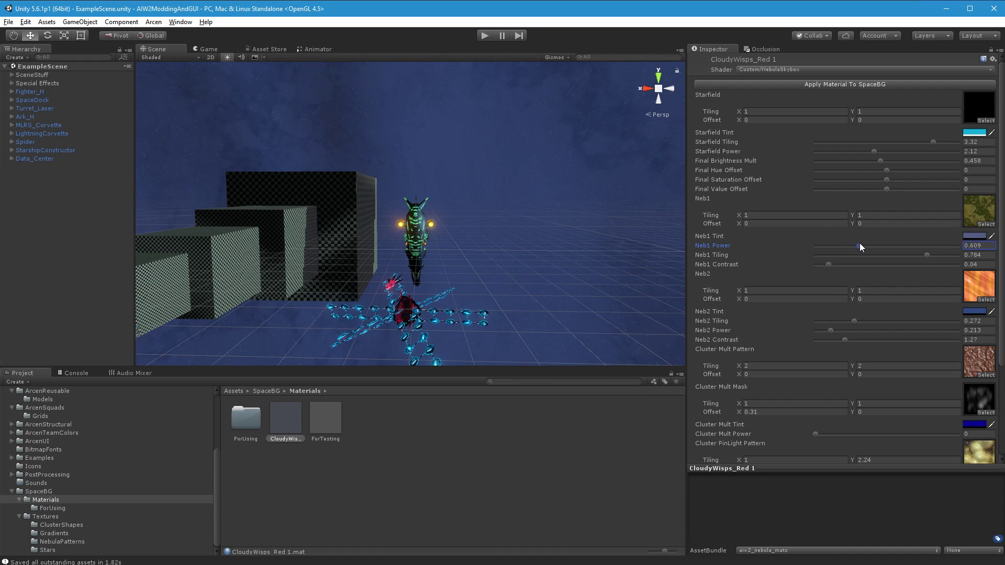
{"action": "right_click_drag", "start_coordinate": [638, 256], "coordinate": [438, 246]}
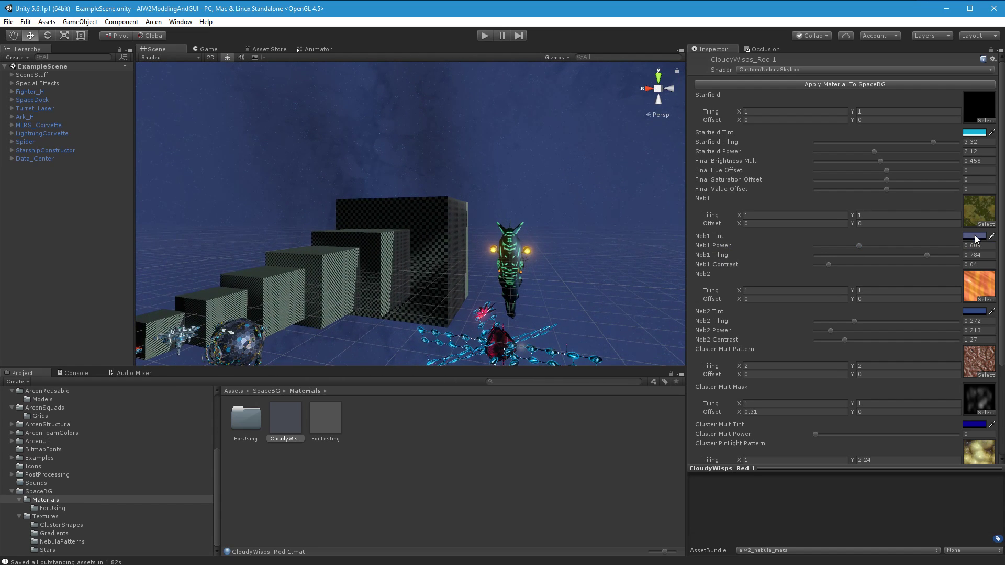
Step: Shift the Neb1 Tint to a muted purple, hex 4D3B7A00, and check it from several angles around the ships
{"action": "left_click", "coordinate": [975, 236]}
{"action": "left_click_drag", "start_coordinate": [451, 423], "coordinate": [501, 407]}
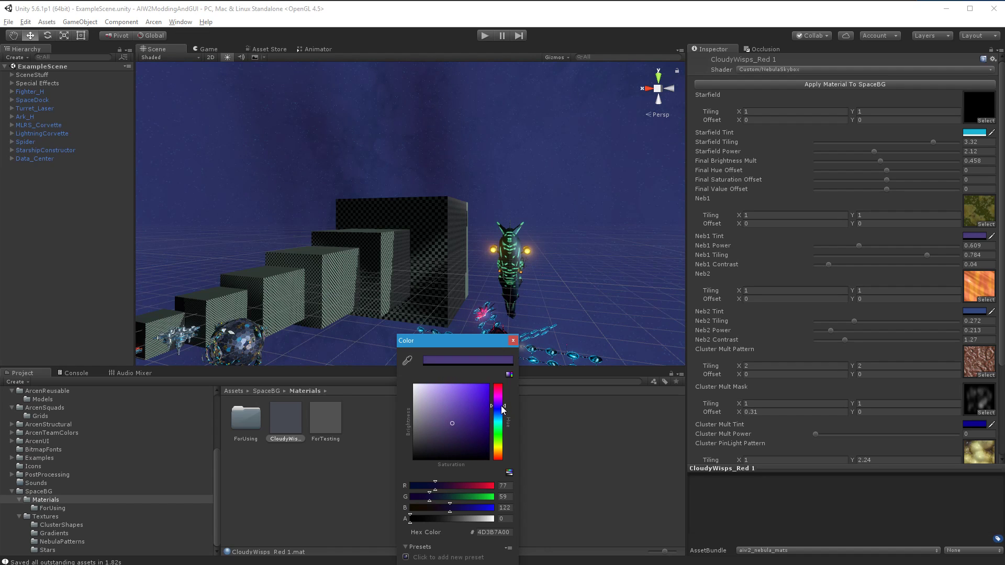
{"action": "left_click_drag", "start_coordinate": [401, 221], "coordinate": [582, 251], "text": "alt"}
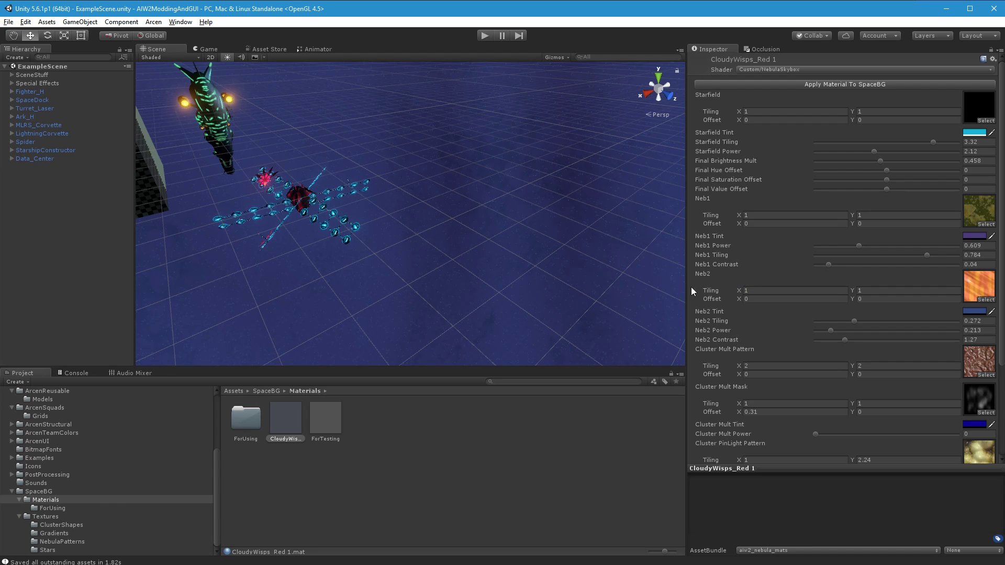
{"action": "left_click_drag", "start_coordinate": [458, 264], "coordinate": [388, 238], "text": "alt"}
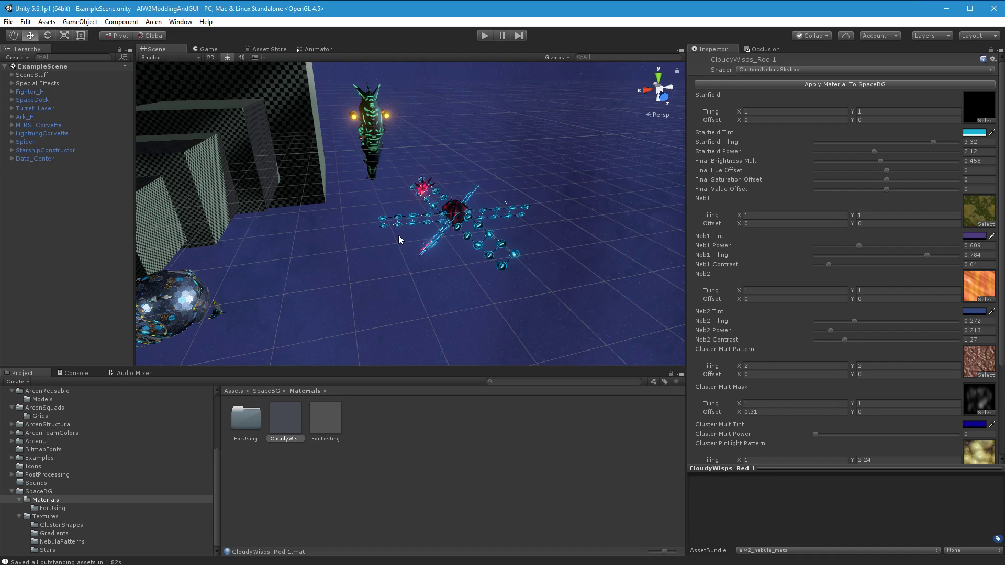
{"action": "left_click_drag", "start_coordinate": [433, 271], "coordinate": [449, 261], "text": "alt"}
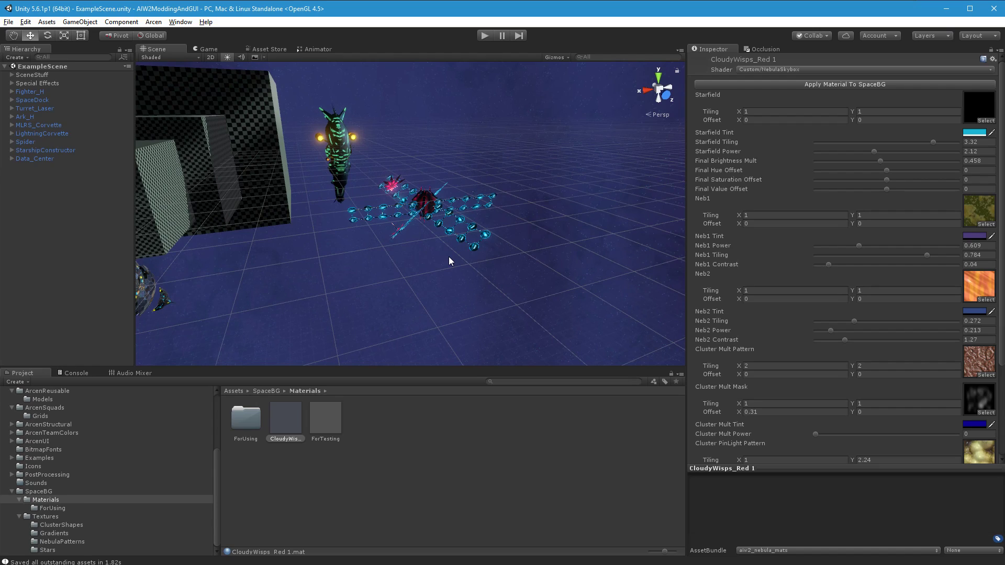
{"action": "right_click_drag", "start_coordinate": [448, 256], "coordinate": [449, 270]}
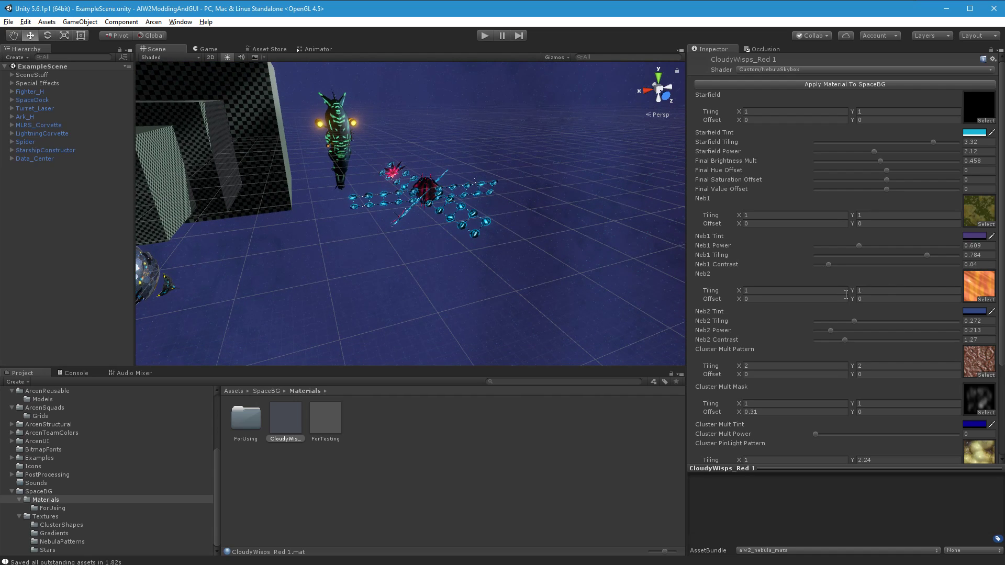
Step: Try Neb2 Contrast values of 3.98, 0.18 and 0.58 on the nebula background
{"action": "scroll", "coordinate": [849, 294], "scroll_direction": "down", "scroll_amount": 5}
{"action": "right_click_drag", "start_coordinate": [341, 298], "coordinate": [361, 297]}
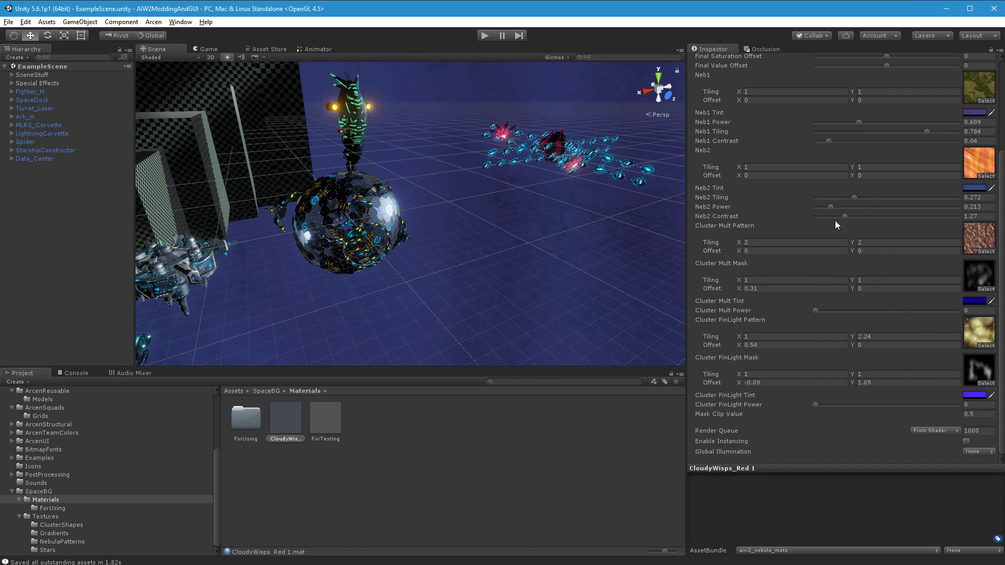
{"action": "mouse_move", "coordinate": [844, 215]}
{"action": "left_mouse_down"}
{"action": "mouse_move", "coordinate": [857, 216]}
{"action": "mouse_move", "coordinate": [834, 216]}
{"action": "left_mouse_up"}
{"action": "left_click_drag", "start_coordinate": [474, 252], "coordinate": [395, 128], "text": "alt"}
{"action": "left_click_drag", "start_coordinate": [833, 215], "coordinate": [837, 217]}
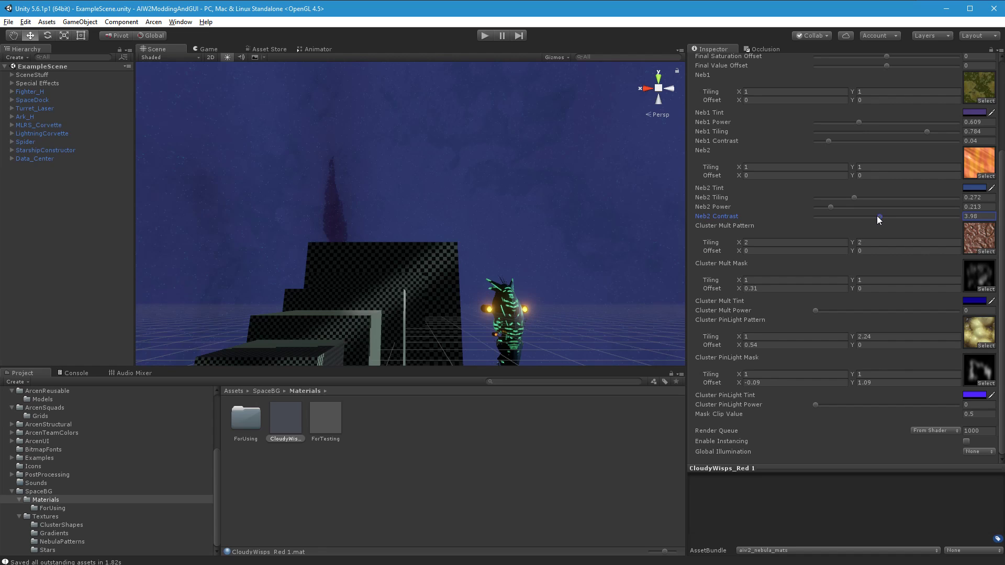
{"action": "key", "text": "ctrl+z"}
{"action": "key", "text": "ctrl+z"}
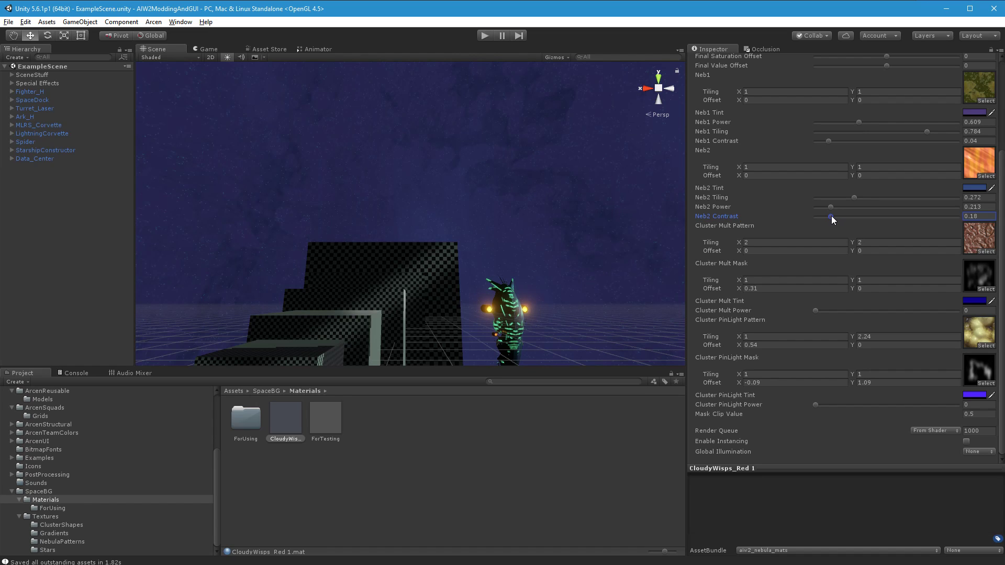
{"action": "right_click_drag", "start_coordinate": [463, 200], "coordinate": [576, 253]}
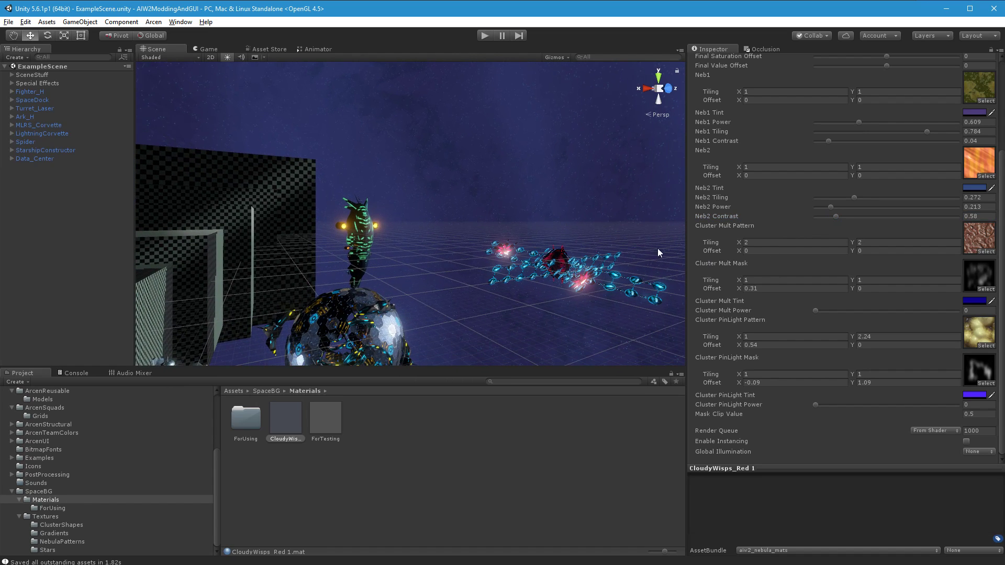
Step: Set Neb2 Tiling to 0.606 and Neb2 Contrast to 0.42, and check the sky overhead
{"action": "left_click_drag", "start_coordinate": [831, 206], "coordinate": [894, 199]}
{"action": "key", "text": "ctrl+z"}
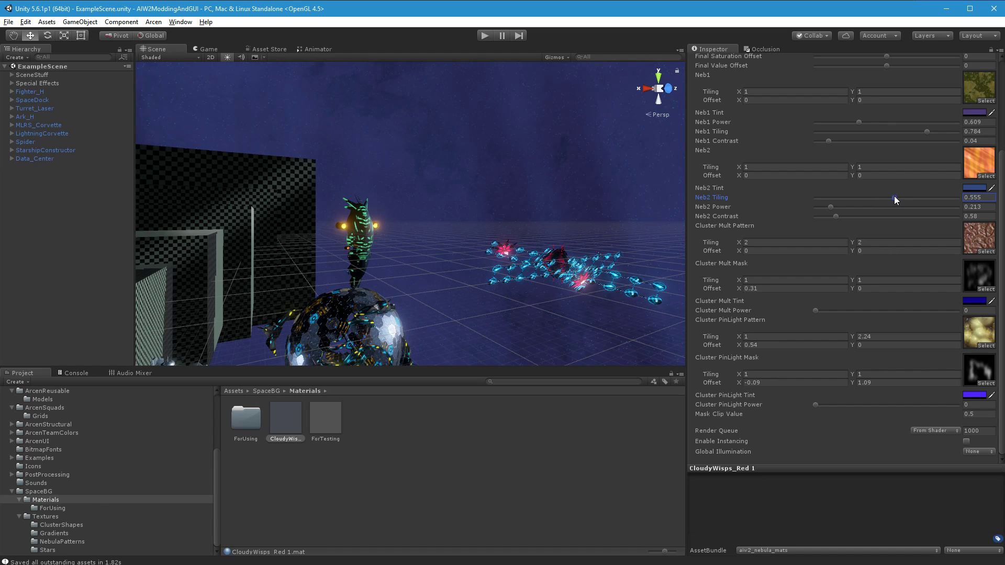
{"action": "right_click_drag", "start_coordinate": [579, 224], "coordinate": [534, 206]}
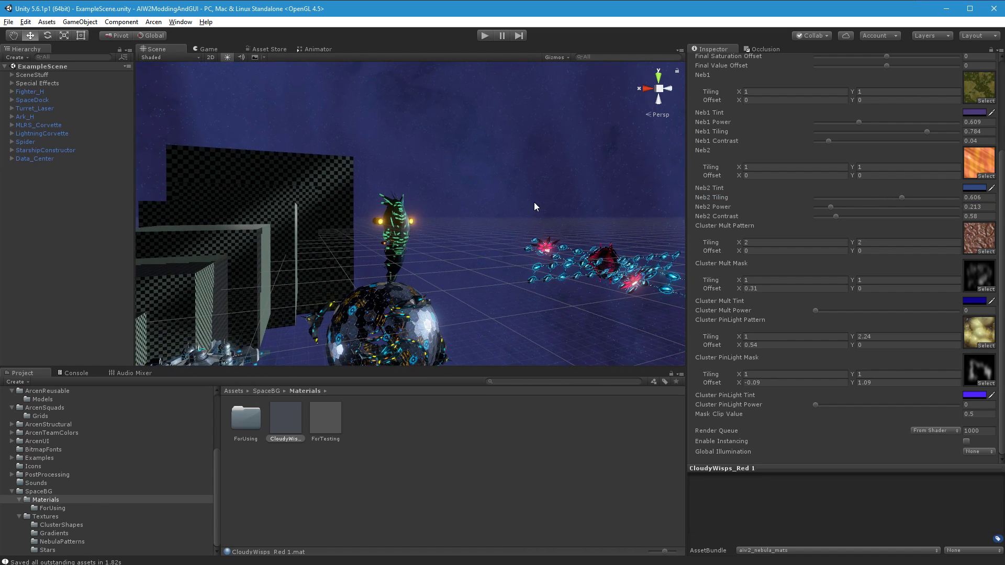
{"action": "left_click", "coordinate": [836, 216]}
{"action": "left_click_drag", "start_coordinate": [835, 217], "coordinate": [833, 216]}
{"action": "right_click_drag", "start_coordinate": [486, 220], "coordinate": [639, 150]}
{"action": "right_click_drag", "start_coordinate": [471, 184], "coordinate": [820, 228]}
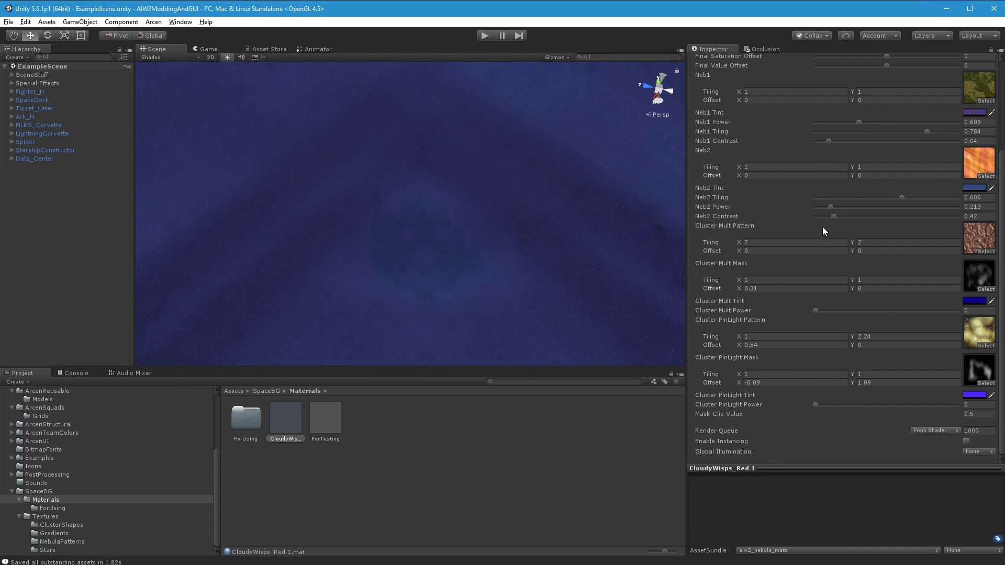
Step: Lower Neb2 Contrast to 0.26 and Neb2 Power to 0.14, and check the background behind the ships
{"action": "left_click", "coordinate": [835, 215]}
{"action": "left_click_drag", "start_coordinate": [833, 216], "coordinate": [831, 215]}
{"action": "left_click_drag", "start_coordinate": [838, 211], "coordinate": [836, 210]}
{"action": "left_click_drag", "start_coordinate": [829, 208], "coordinate": [829, 208]}
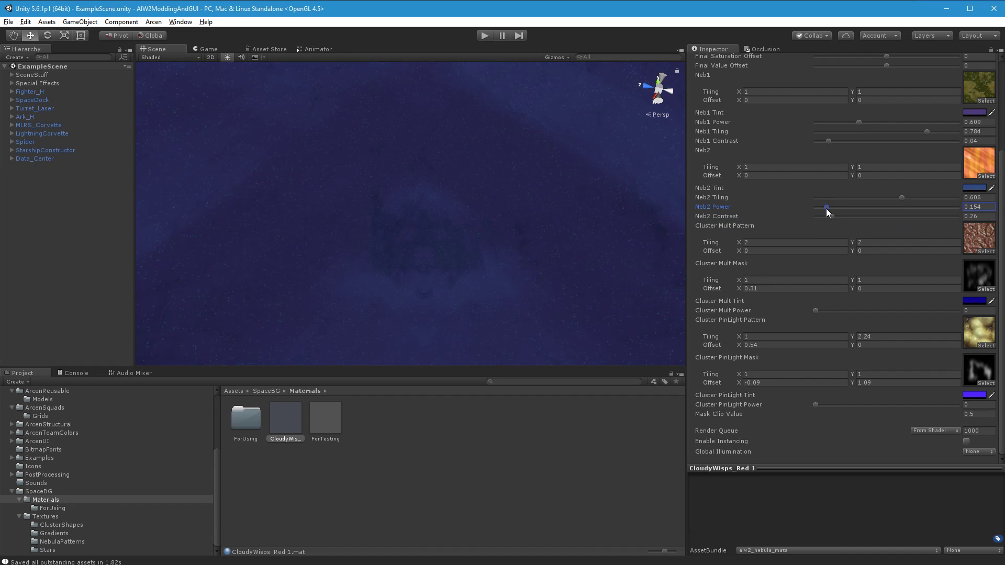
{"action": "left_click_drag", "start_coordinate": [563, 224], "coordinate": [141, 129], "text": "alt"}
{"action": "right_click_drag", "start_coordinate": [140, 129], "coordinate": [143, 138]}
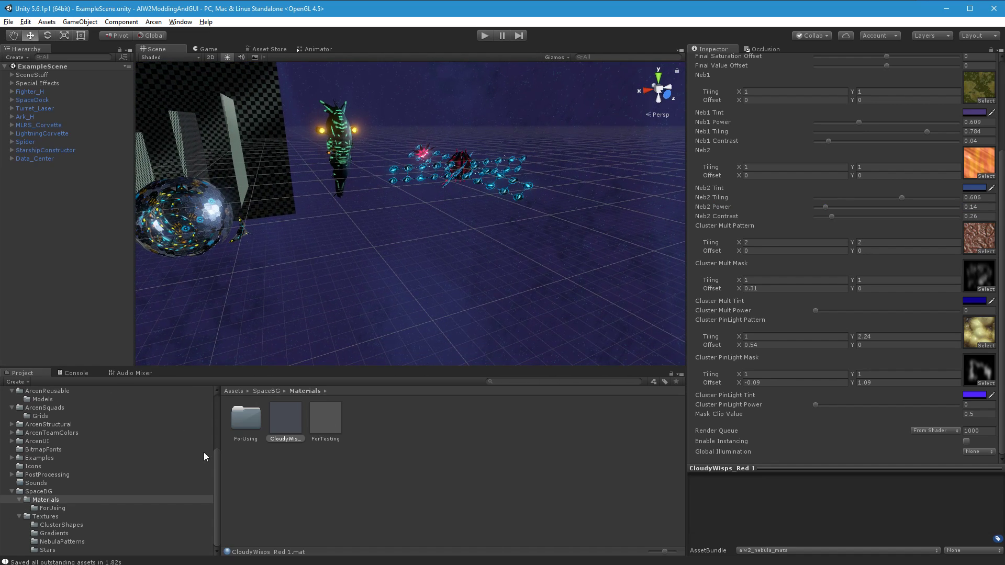
{"action": "right_click_drag", "start_coordinate": [438, 266], "coordinate": [461, 269]}
{"action": "key", "text": "a"}
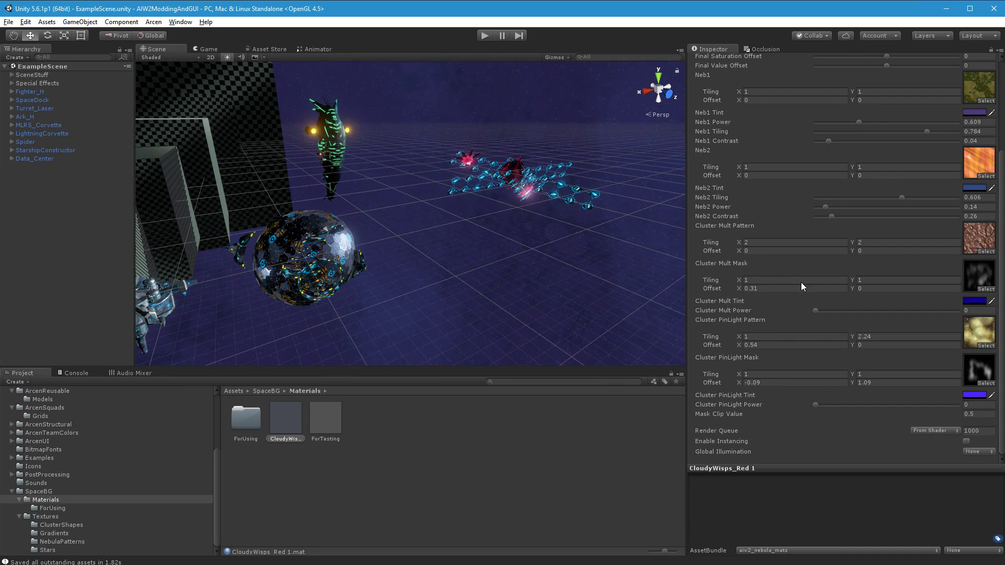
{"action": "right_click_drag", "start_coordinate": [489, 309], "coordinate": [500, 294]}
{"action": "right_click_drag", "start_coordinate": [533, 228], "coordinate": [509, 243]}
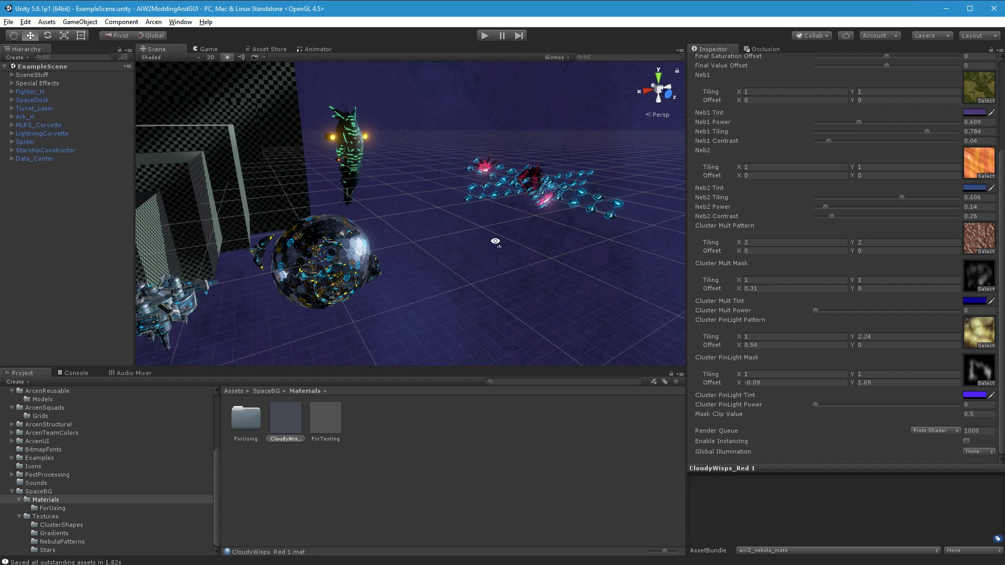
Step: Try Neb2 texture tiling values of 223434 in X and 2342 in Y, and restore both to 1
{"action": "left_click_drag", "start_coordinate": [489, 251], "coordinate": [621, 179], "text": "alt"}
{"action": "scroll", "coordinate": [931, 161], "scroll_direction": "up", "scroll_amount": 4}
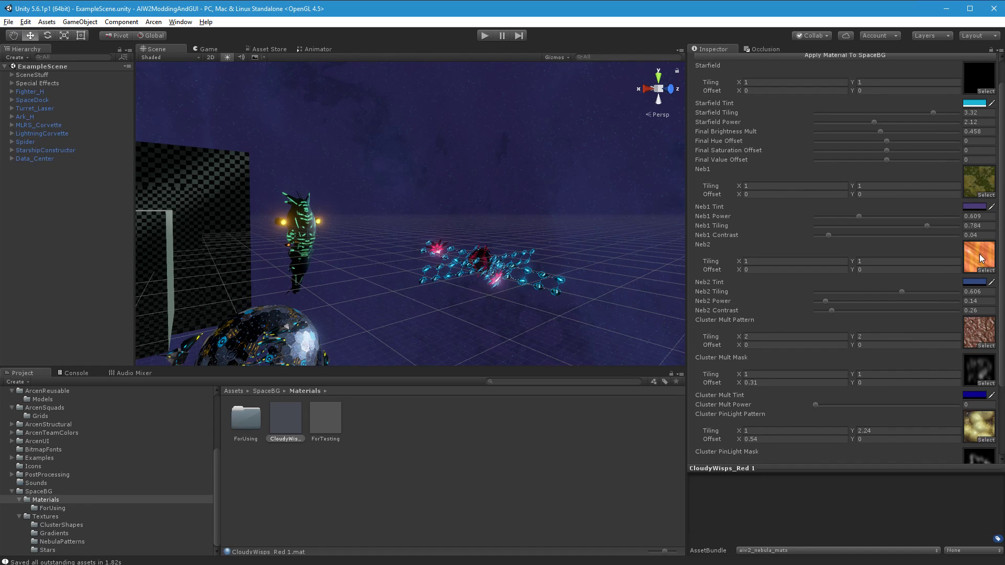
{"action": "left_click", "coordinate": [765, 260]}
{"action": "type", "text": "223434"}
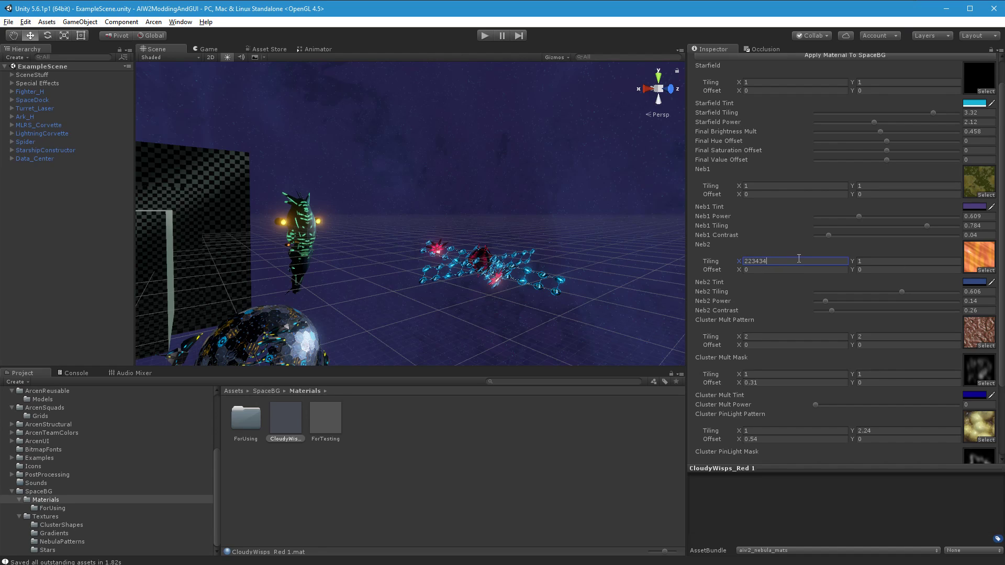
{"action": "left_click", "coordinate": [877, 261]}
{"action": "type", "text": "2342"}
{"action": "double_click", "coordinate": [876, 261]}
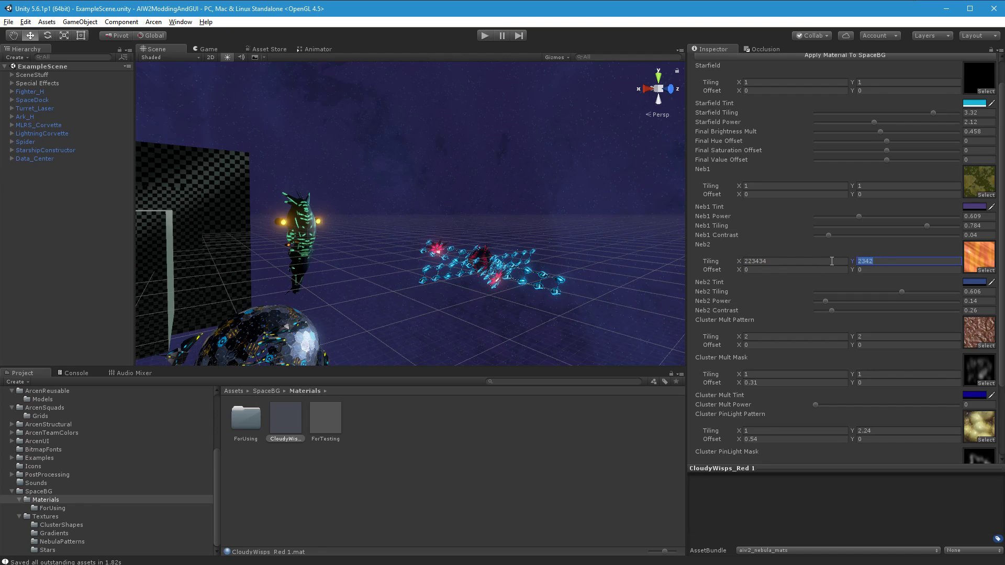
{"action": "type", "text": "1"}
{"action": "left_click", "coordinate": [833, 262]}
{"action": "type", "text": "1"}
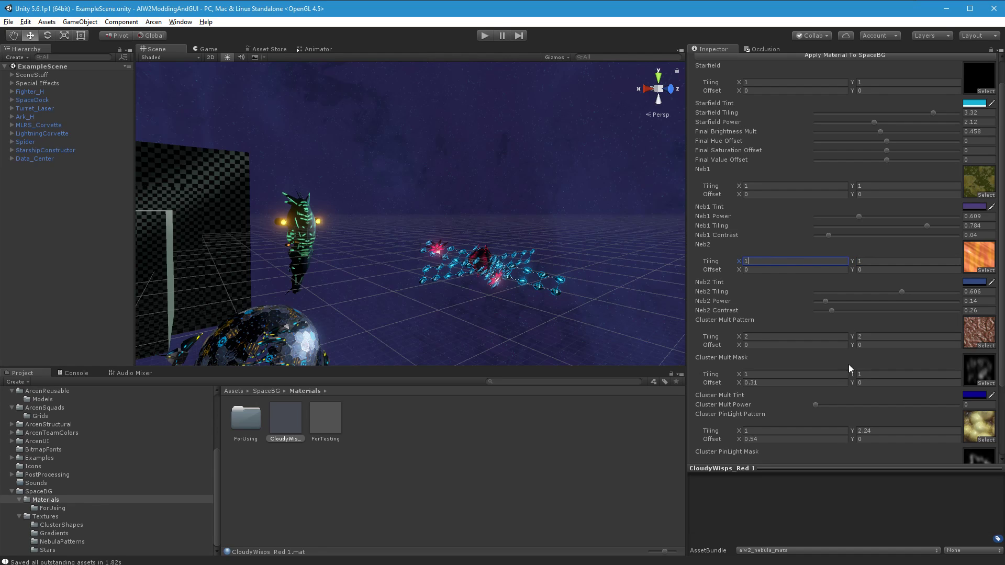
{"action": "left_click", "coordinate": [783, 336]}
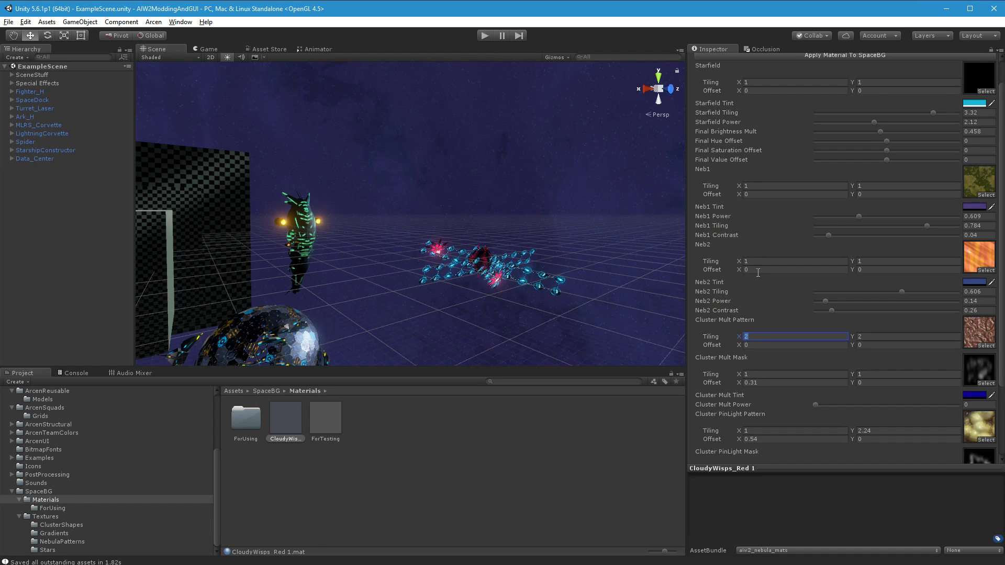
Step: Set Cluster Mult Power to 3 and Cluster Mult Tint to light pink, RGB 255, 173, 173, and check the background from several angles
{"action": "right_click_drag", "start_coordinate": [559, 183], "coordinate": [538, 231]}
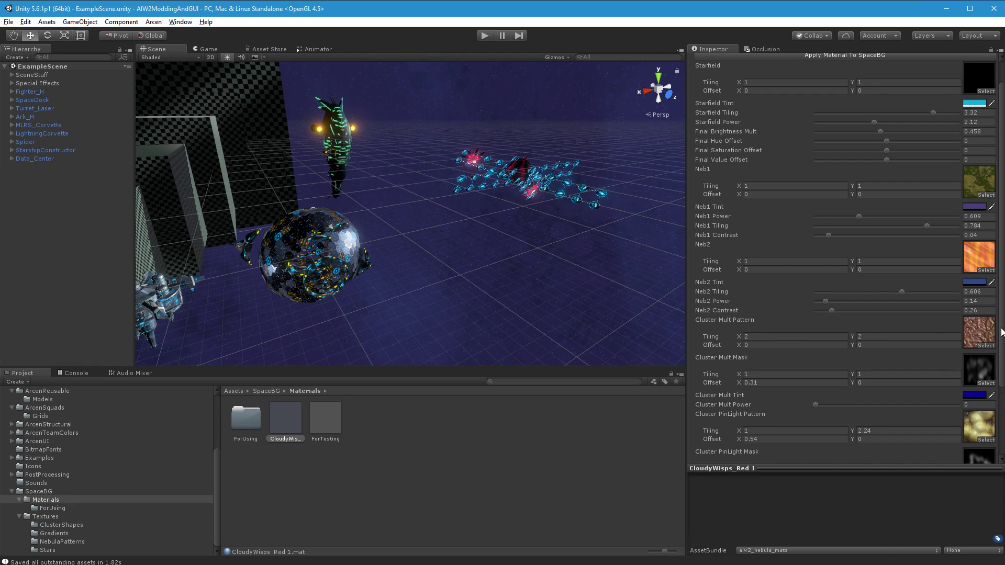
{"action": "scroll", "coordinate": [966, 365], "scroll_direction": "down", "scroll_amount": 3}
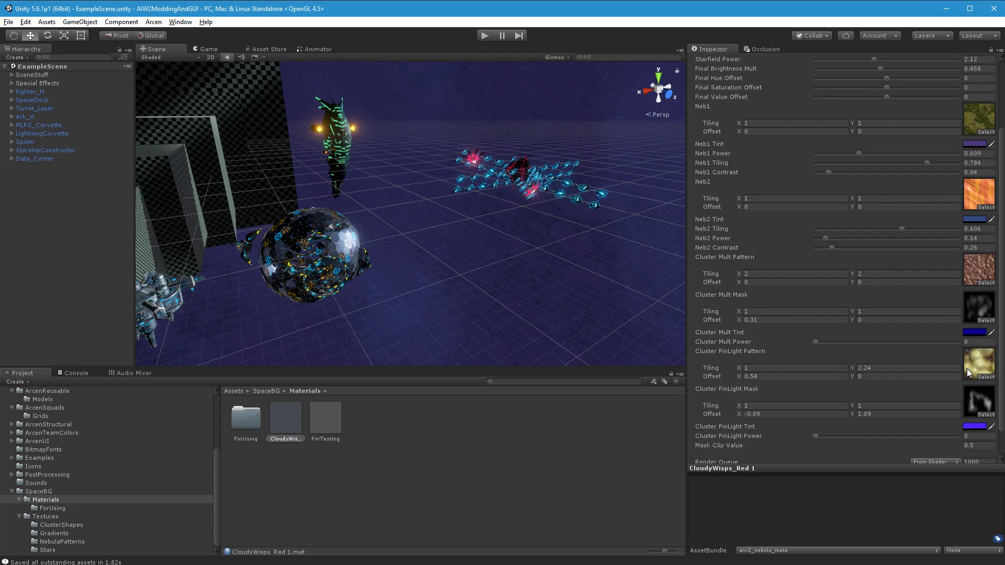
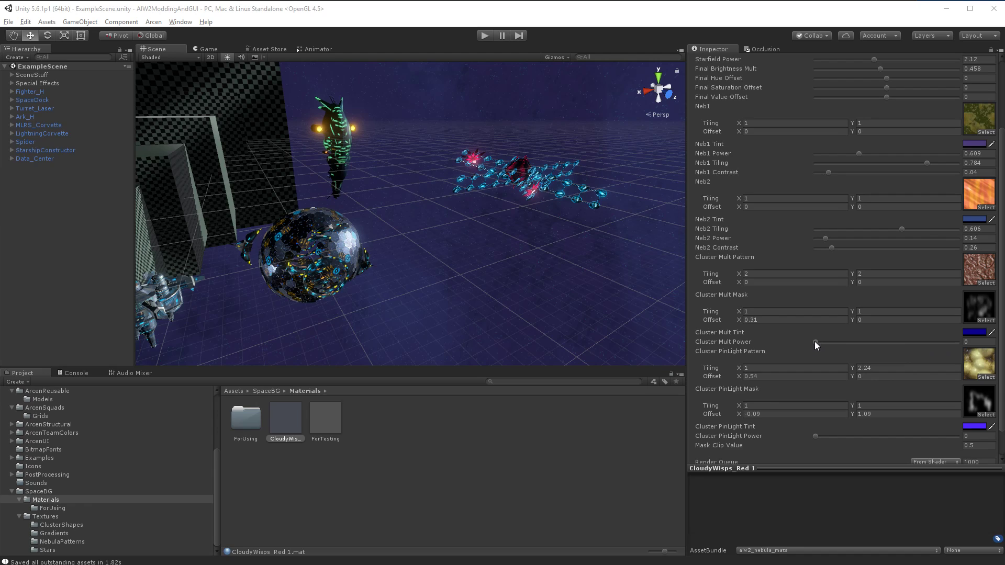
{"action": "left_click_drag", "start_coordinate": [817, 342], "coordinate": [967, 341]}
{"action": "right_click_drag", "start_coordinate": [655, 349], "coordinate": [80, 183]}
{"action": "left_click", "coordinate": [975, 333]}
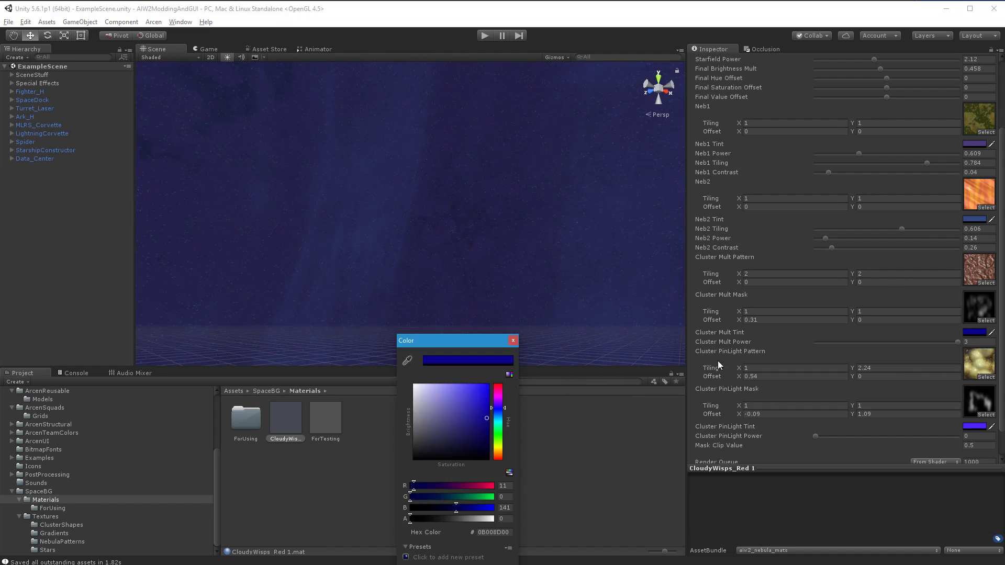
{"action": "left_click_drag", "start_coordinate": [499, 397], "coordinate": [438, 357]}
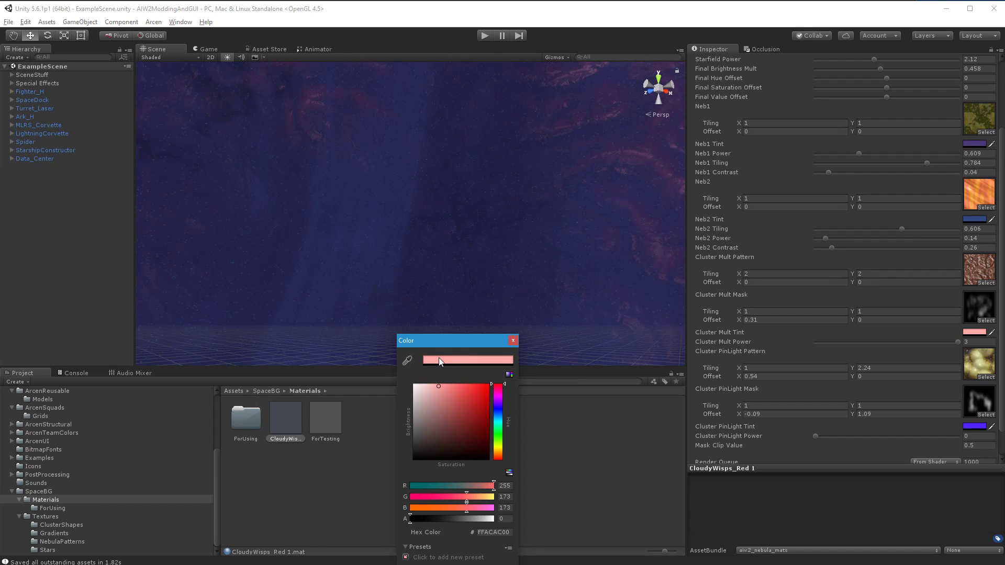
{"action": "left_click", "coordinate": [513, 340]}
{"action": "right_click_drag", "start_coordinate": [439, 215], "coordinate": [855, 322]}
{"action": "right_click_drag", "start_coordinate": [867, 438], "coordinate": [419, 220]}
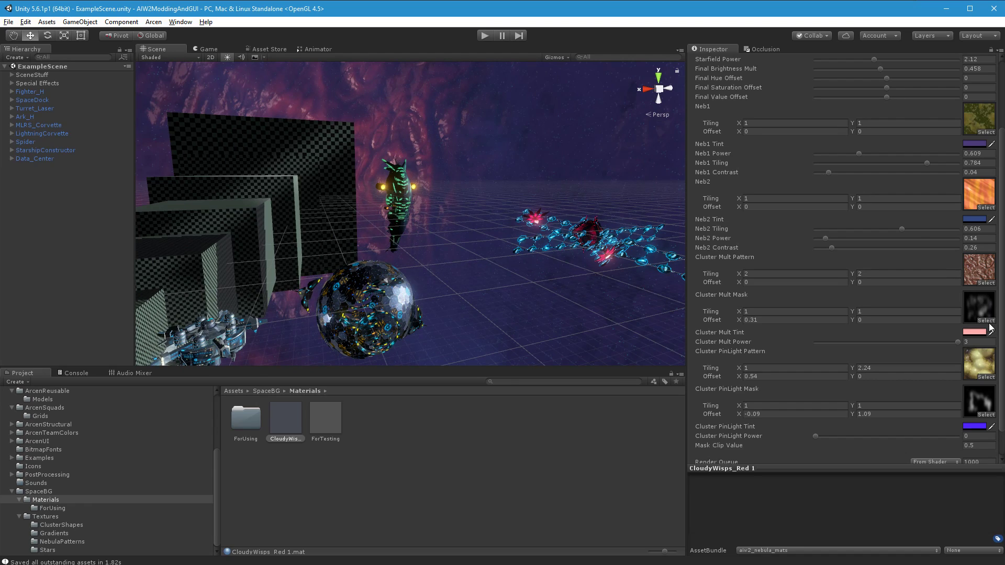
Step: Assign the Cluster_Snake texture as the Cluster Mult Mask and check the cluster shape around the sky
{"action": "left_click", "coordinate": [988, 321]}
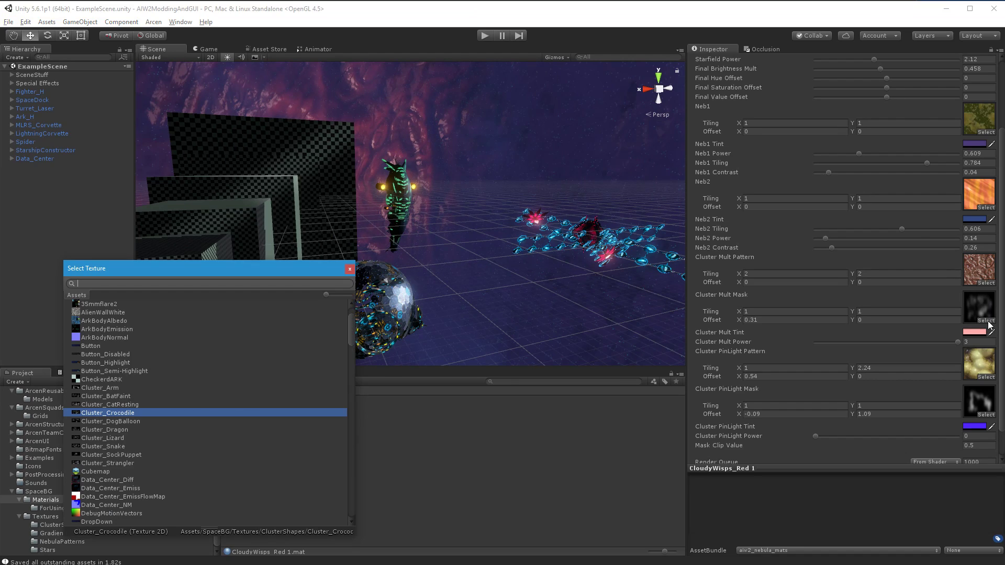
{"action": "left_click", "coordinate": [119, 445]}
{"action": "key", "text": "Return"}
{"action": "right_click_drag", "start_coordinate": [420, 221], "coordinate": [353, 195]}
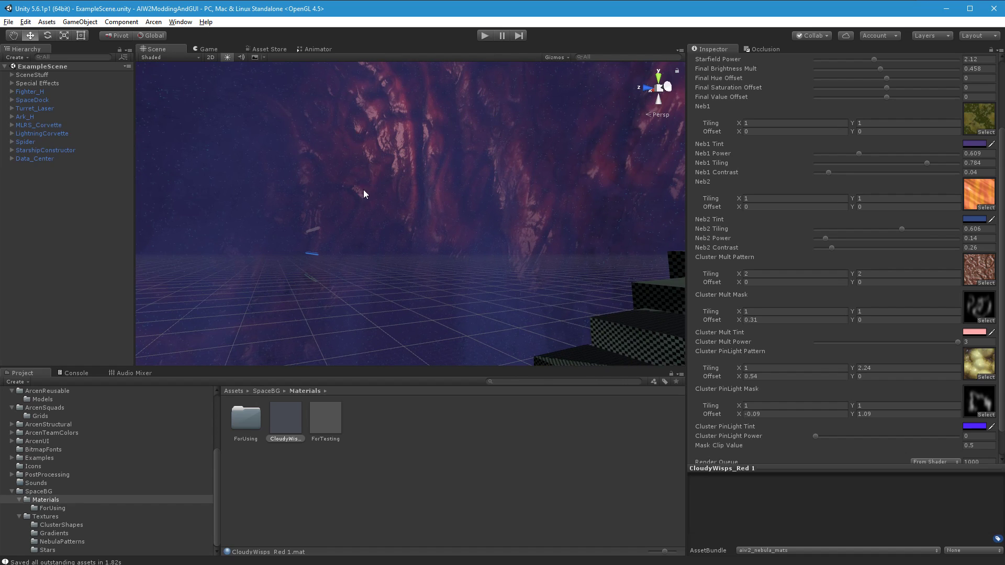
{"action": "right_click_drag", "start_coordinate": [489, 294], "coordinate": [508, 281]}
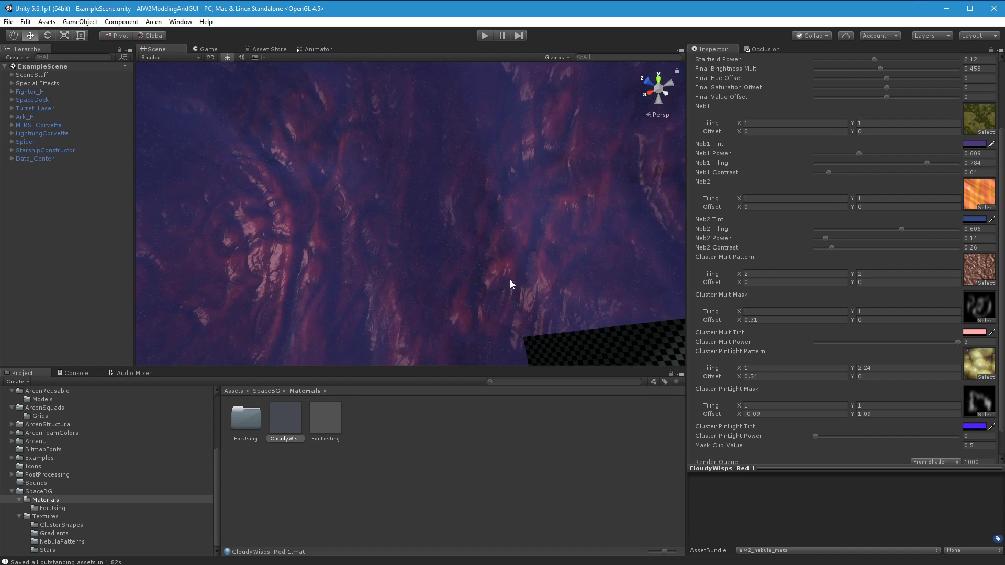
{"action": "right_click_drag", "start_coordinate": [352, 194], "coordinate": [644, 265]}
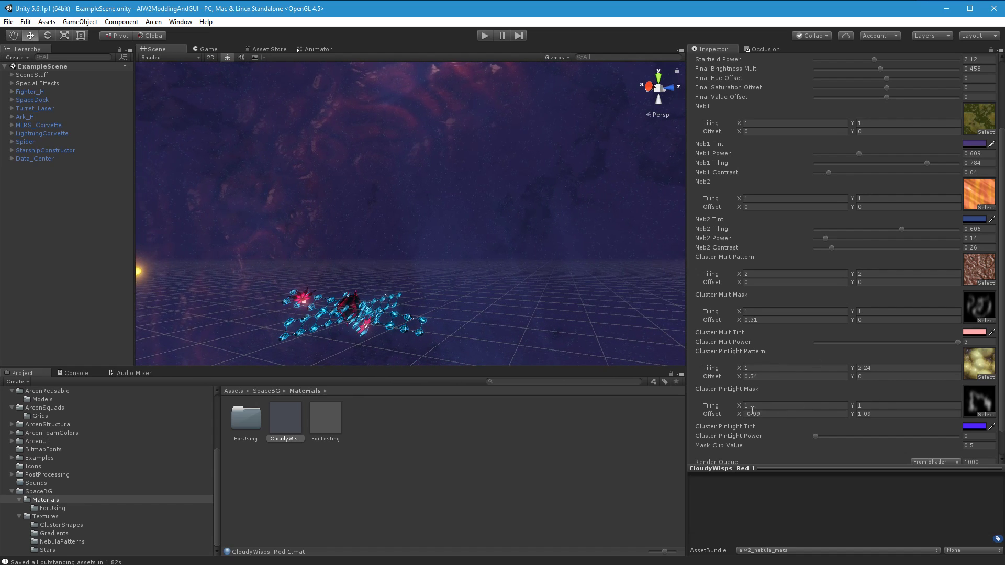
Step: Set the Cluster Mult Mask offset to X 0 and Y 0.33, and check the clusters beneath the ships
{"action": "left_click", "coordinate": [769, 415]}
{"action": "right_click_drag", "start_coordinate": [476, 268], "coordinate": [382, 380]}
{"action": "left_click", "coordinate": [788, 414]}
{"action": "left_click", "coordinate": [769, 319]}
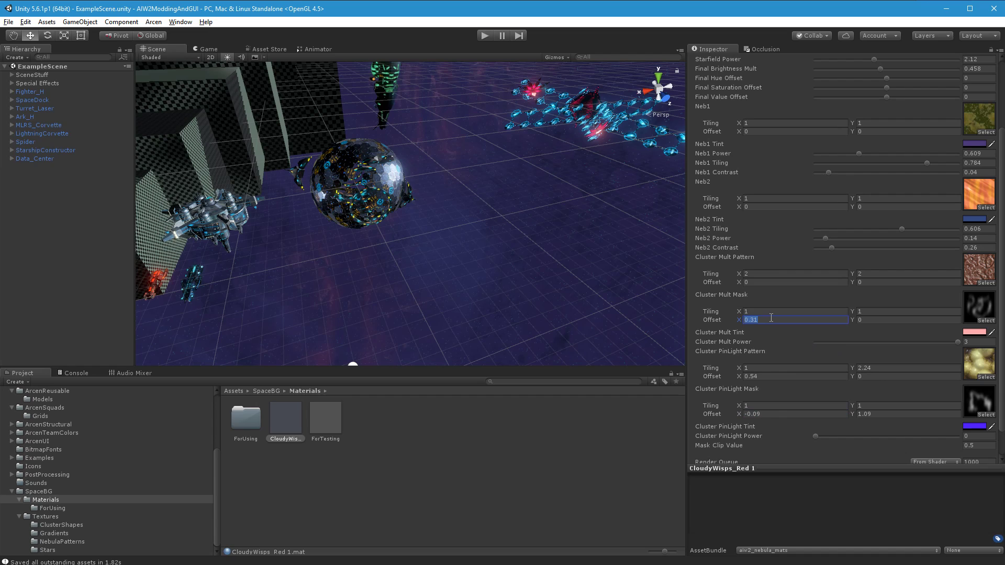
{"action": "type", "text": "0"}
{"action": "left_click", "coordinate": [871, 319]}
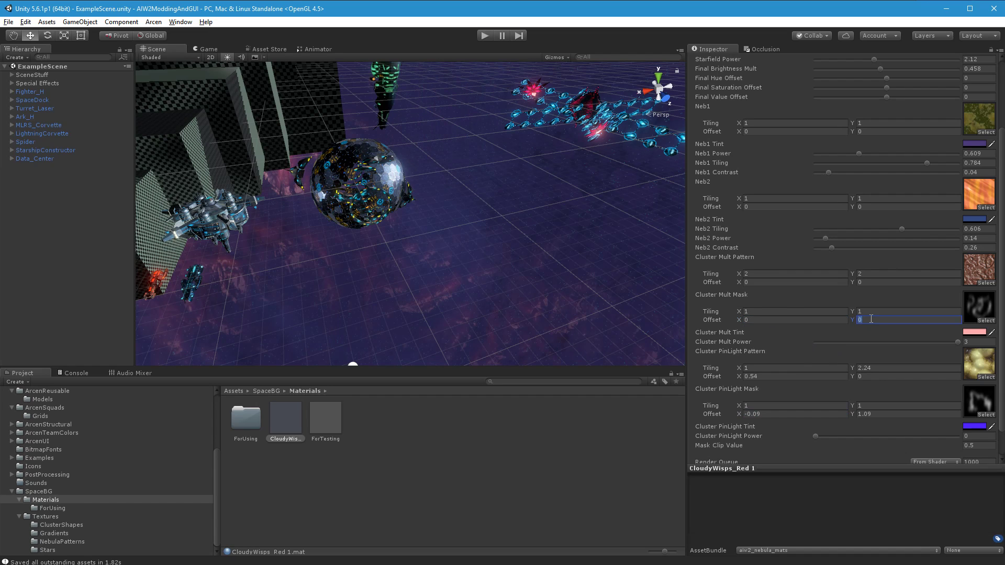
{"action": "right_click_drag", "start_coordinate": [308, 285], "coordinate": [275, 290]}
{"action": "left_click_drag", "start_coordinate": [738, 320], "coordinate": [740, 317]}
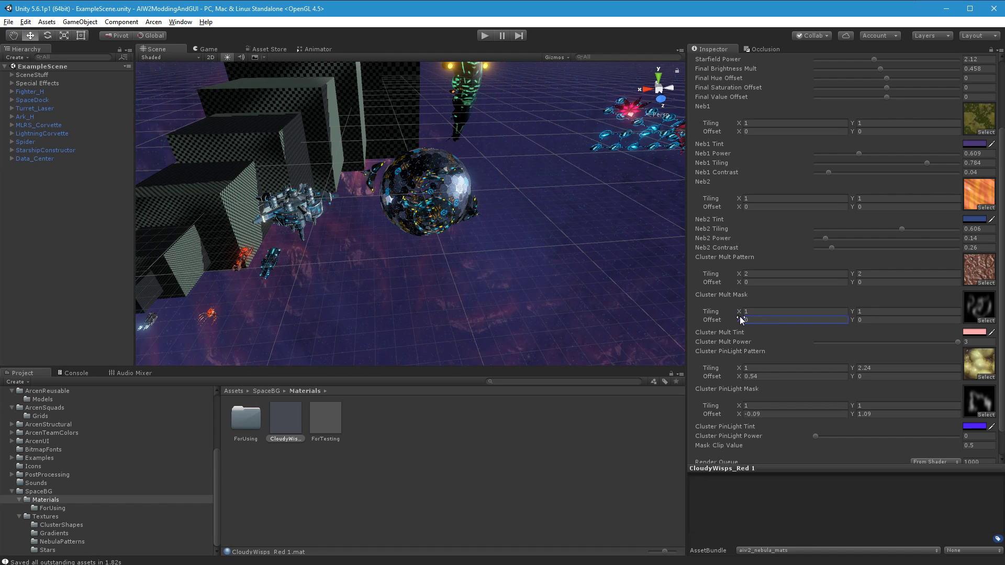
{"action": "left_click_drag", "start_coordinate": [854, 323], "coordinate": [862, 325]}
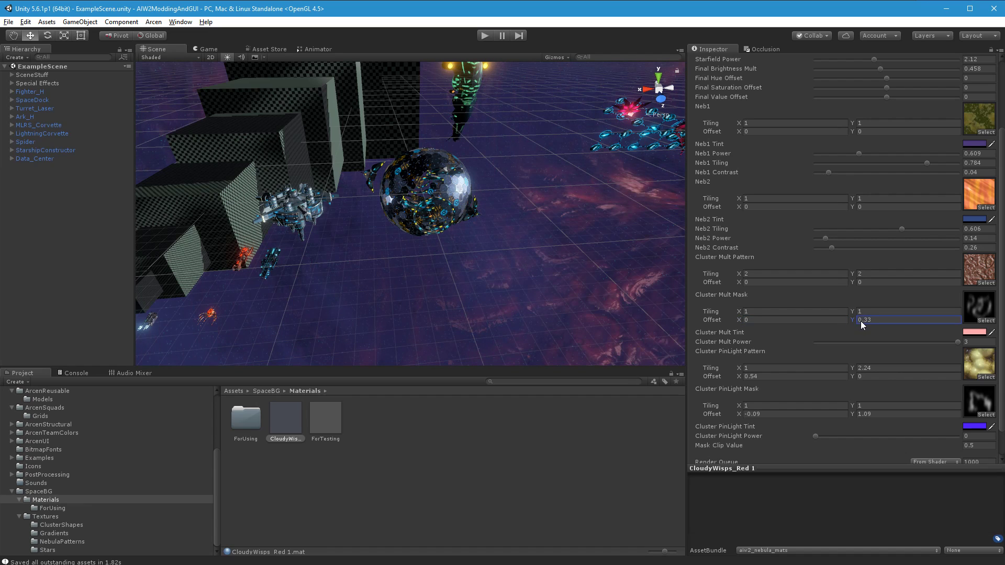
{"action": "right_click_drag", "start_coordinate": [482, 310], "coordinate": [468, 277]}
{"action": "key", "text": "w"}
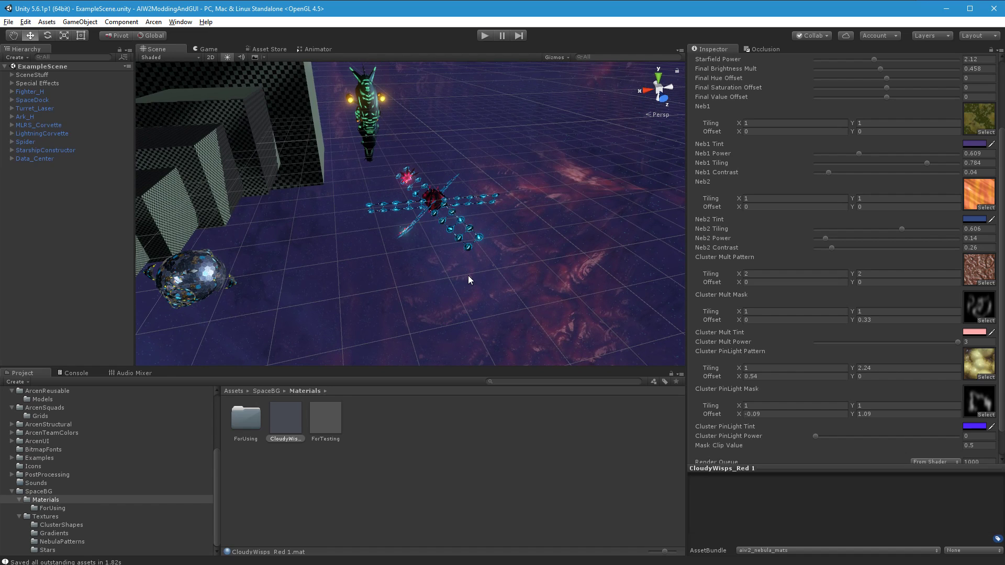
{"action": "right_click_drag", "start_coordinate": [477, 302], "coordinate": [438, 326]}
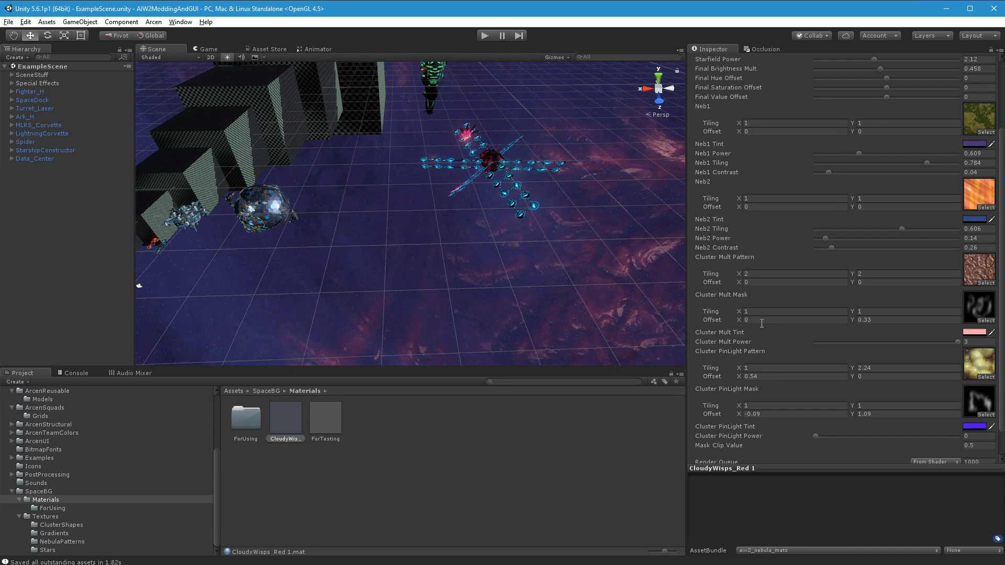
Step: Try a Cluster Mult Mask X tiling of 0.77 and a larger value overhead, and restore it to 1
{"action": "left_click", "coordinate": [742, 312]}
{"action": "left_click_drag", "start_coordinate": [740, 314], "coordinate": [710, 317]}
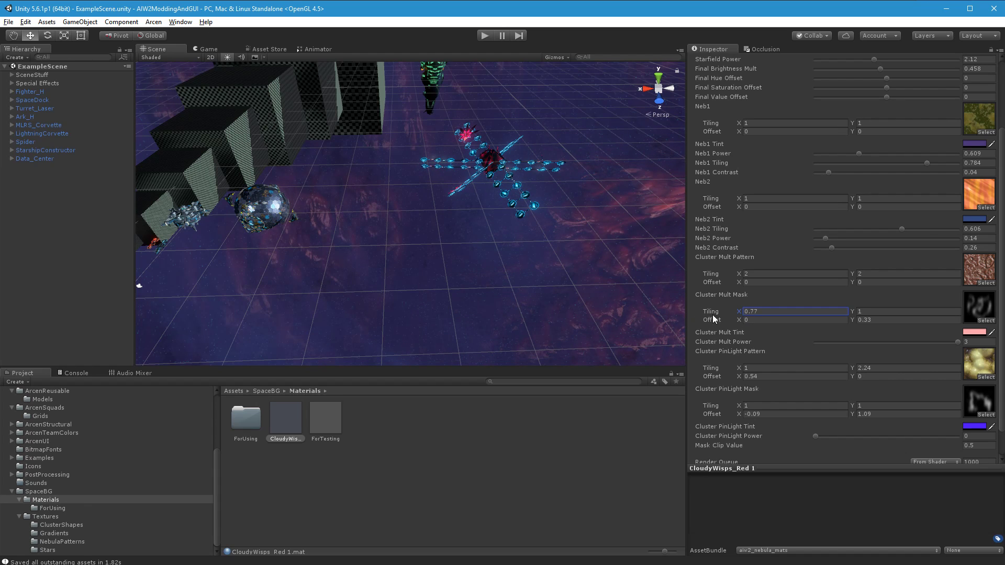
{"action": "right_click_drag", "start_coordinate": [475, 314], "coordinate": [472, 117]}
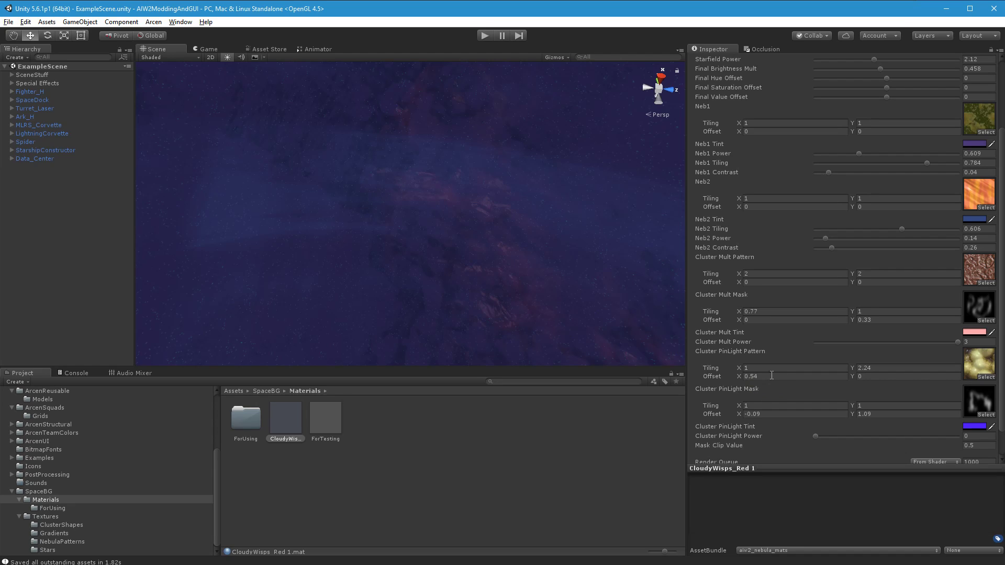
{"action": "left_click_drag", "start_coordinate": [740, 311], "coordinate": [749, 312]}
{"action": "left_click", "coordinate": [767, 316]}
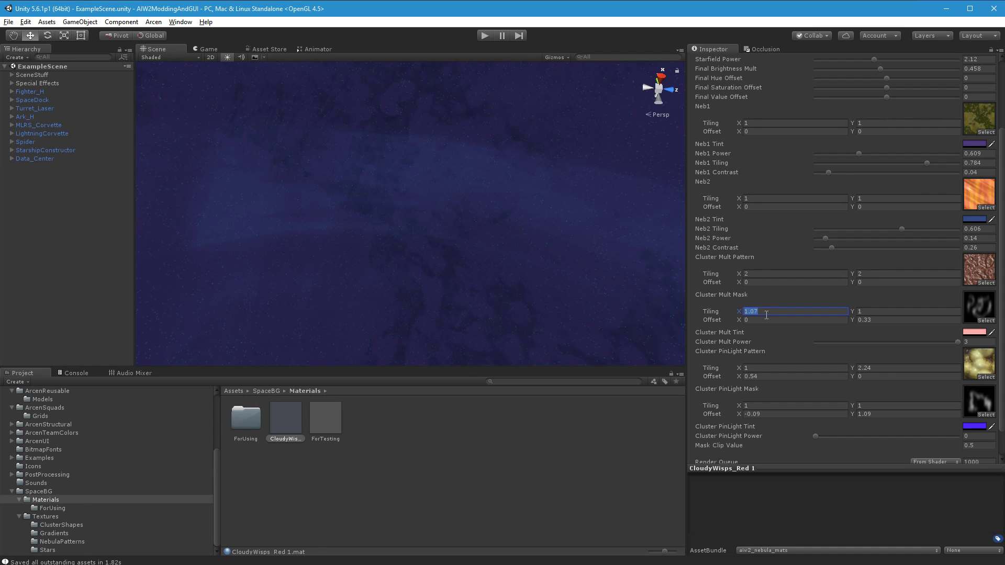
{"action": "right_click_drag", "start_coordinate": [285, 307], "coordinate": [343, 325]}
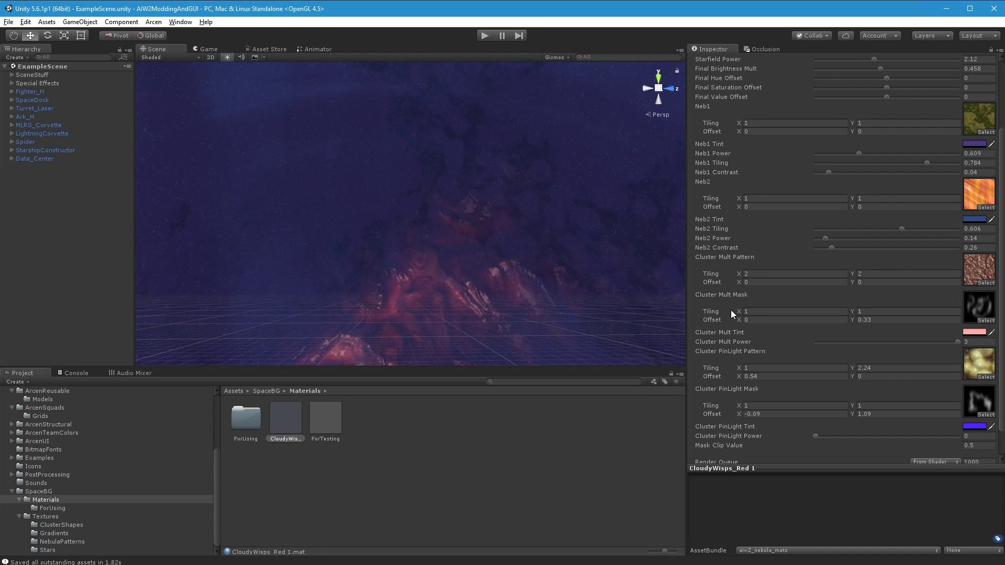
Step: Examine the Cluster Mult clusters around the sky and behind the ships from several angles
{"action": "right_click_drag", "start_coordinate": [565, 262], "coordinate": [524, 335]}
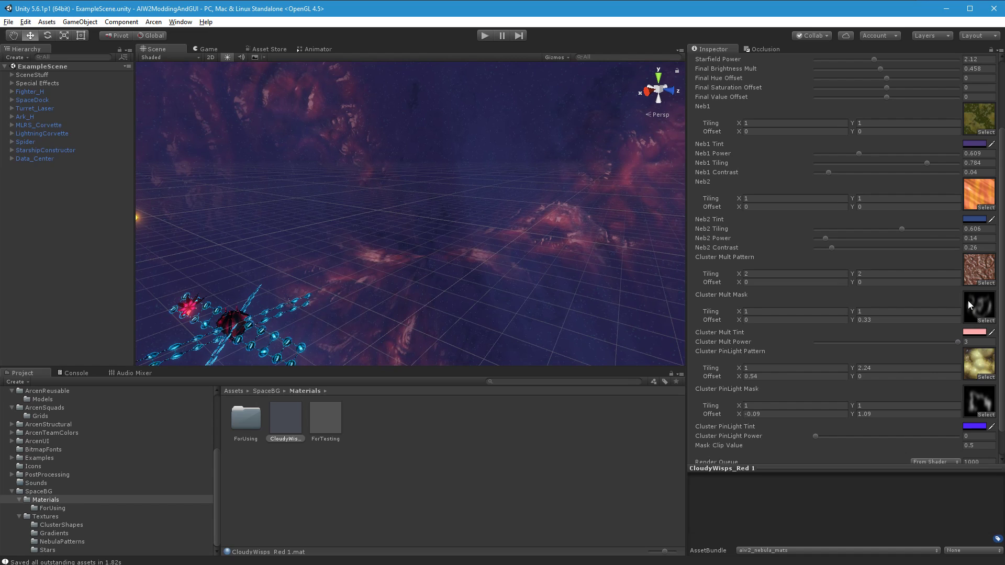
{"action": "right_click_drag", "start_coordinate": [542, 289], "coordinate": [351, 317]}
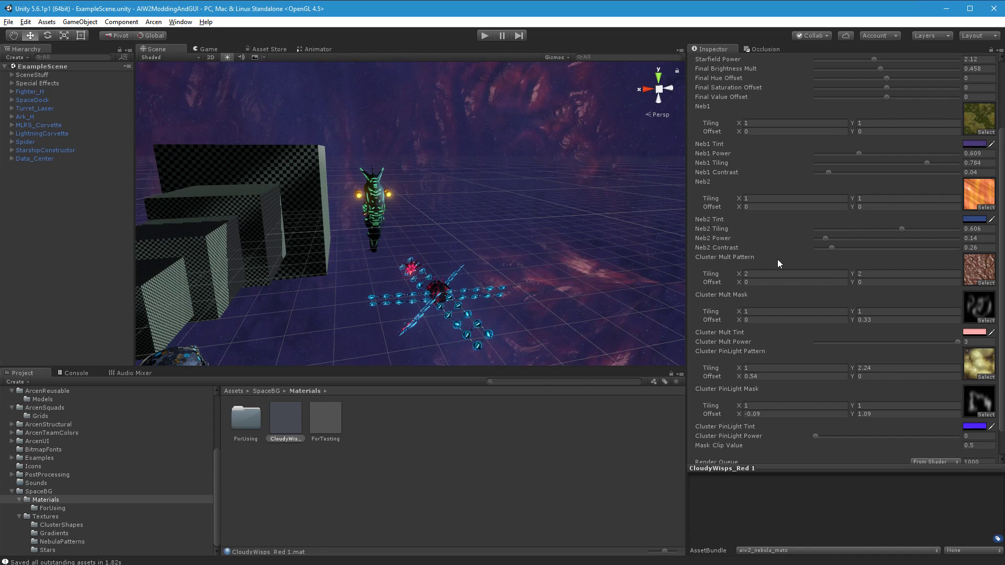
{"action": "right_click_drag", "start_coordinate": [523, 207], "coordinate": [480, 186]}
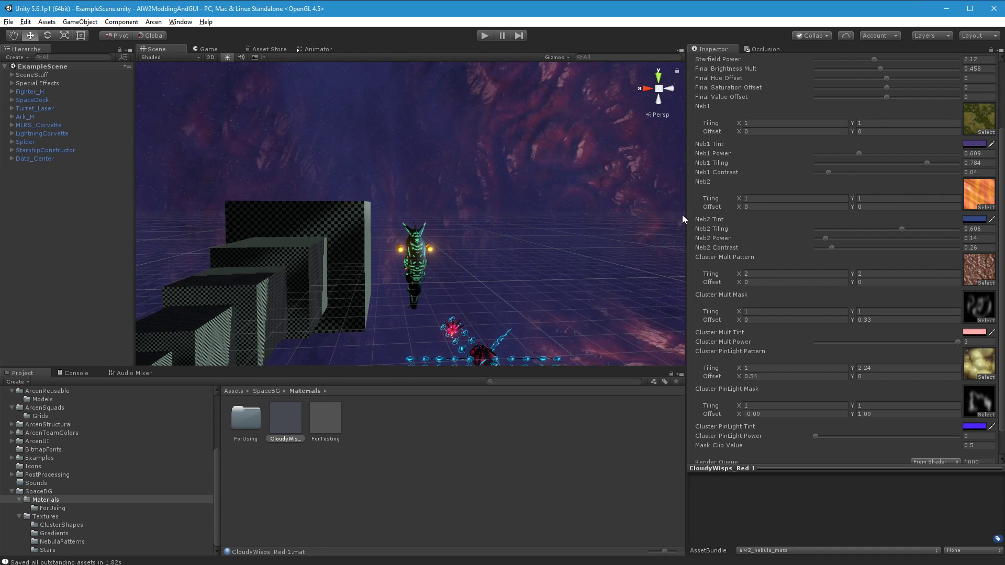
{"action": "right_click_drag", "start_coordinate": [559, 274], "coordinate": [644, 264]}
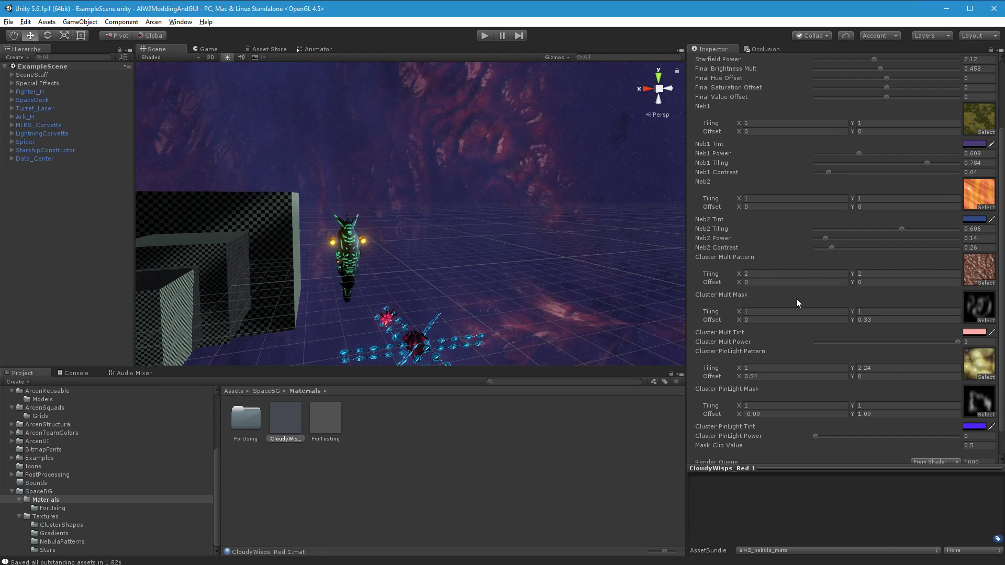
{"action": "right_click_drag", "start_coordinate": [605, 249], "coordinate": [620, 202]}
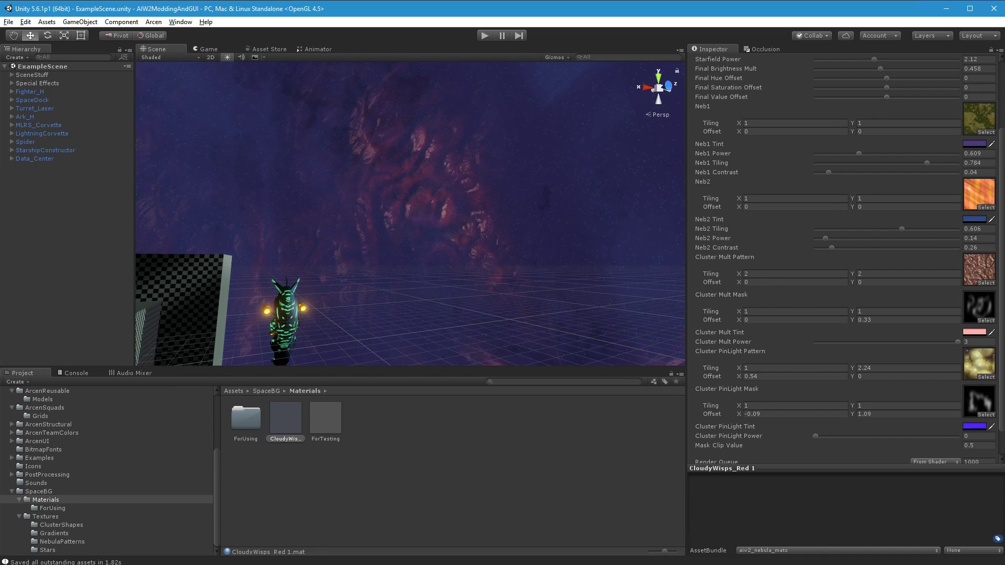
Step: Try Neb_GreenPollen, Neb_Lichensy, Neb_Swampy, Neb_SpaceSlugs and Neb_MossyGrowths as the Cluster Mult Pattern texture and compare their looks
{"action": "left_click", "coordinate": [987, 283]}
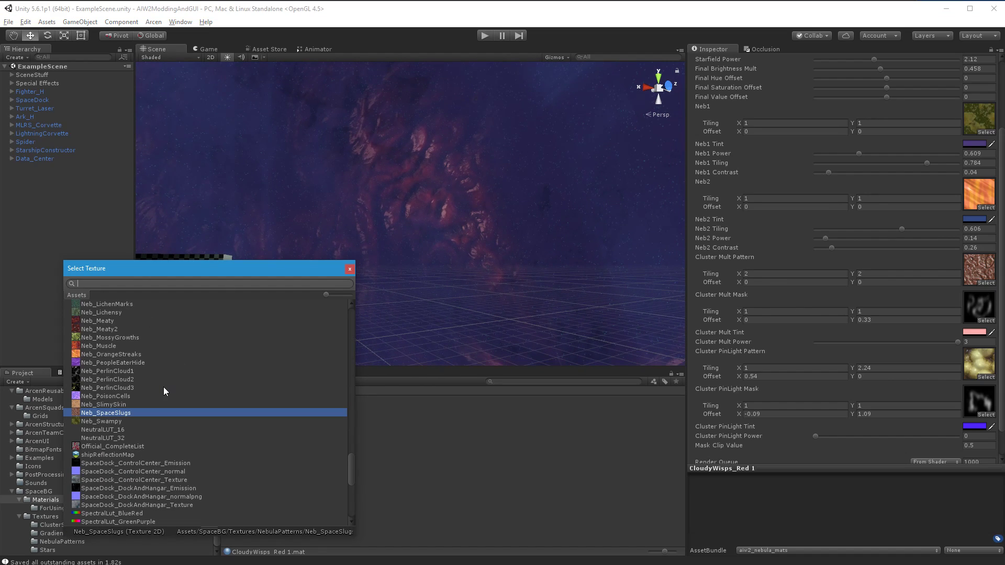
{"action": "scroll", "coordinate": [164, 388], "scroll_direction": "up", "scroll_amount": 2}
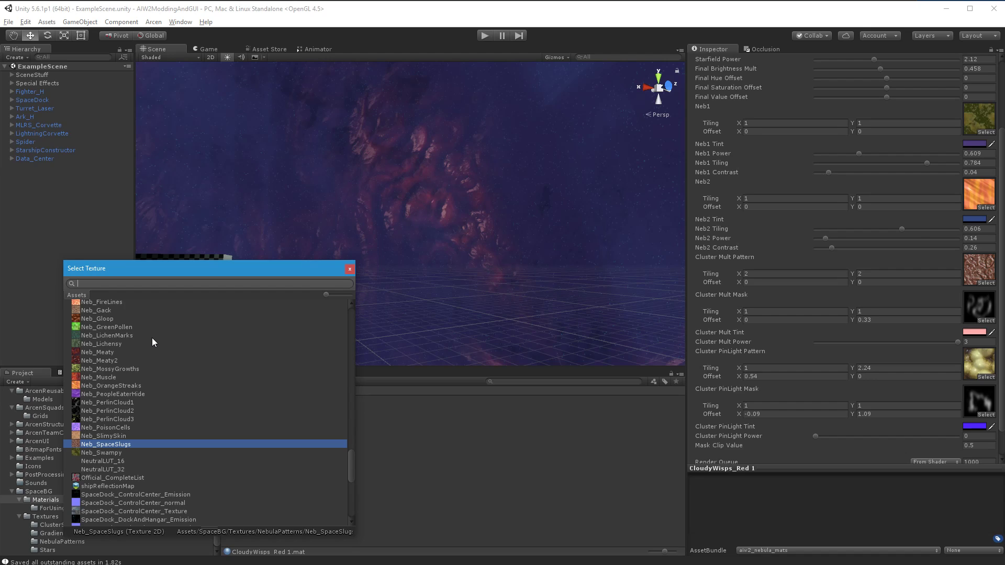
{"action": "left_click", "coordinate": [114, 327]}
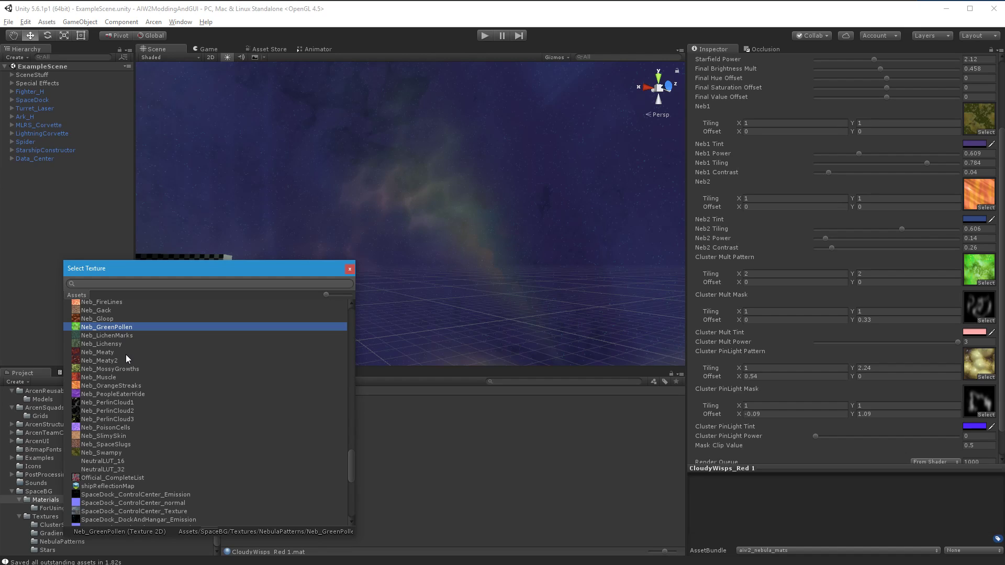
{"action": "left_click", "coordinate": [117, 343]}
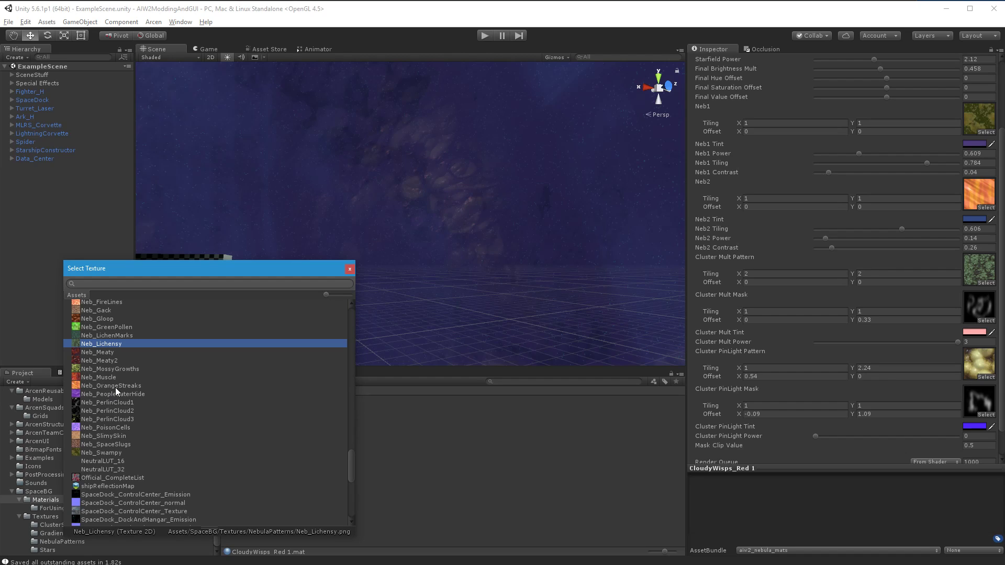
{"action": "left_click", "coordinate": [108, 452]}
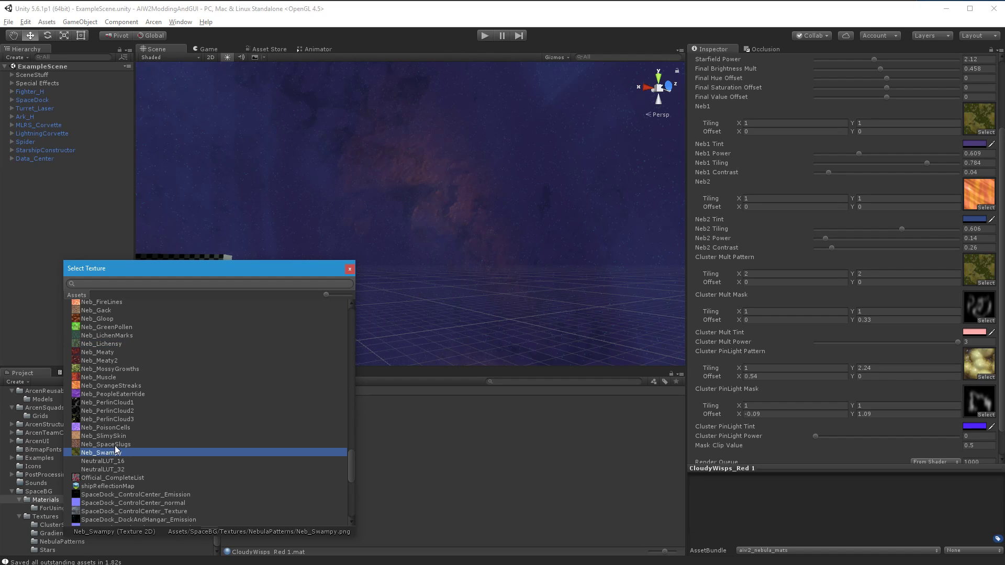
{"action": "left_click", "coordinate": [116, 446]}
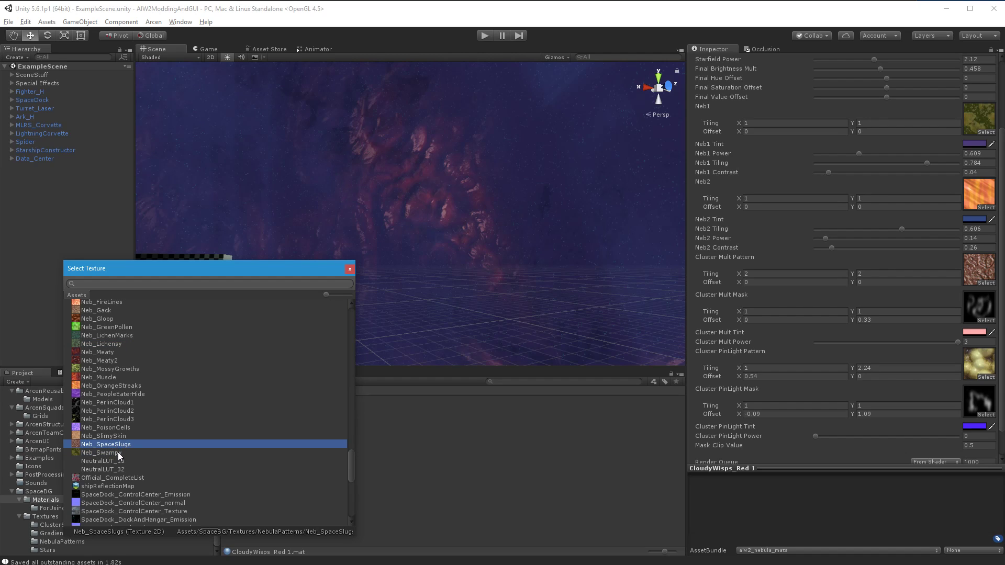
{"action": "left_click", "coordinate": [118, 452]}
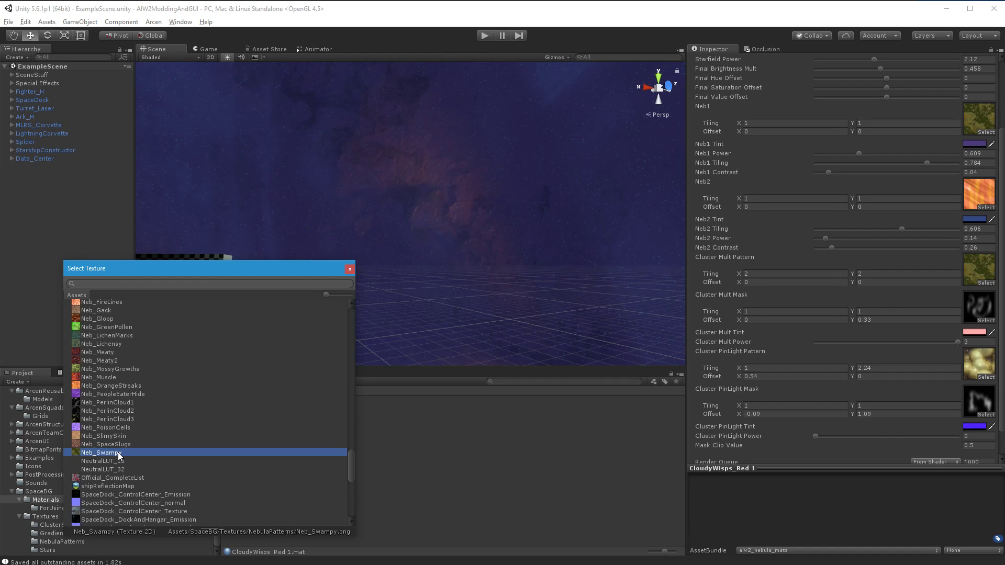
{"action": "left_click", "coordinate": [135, 369]}
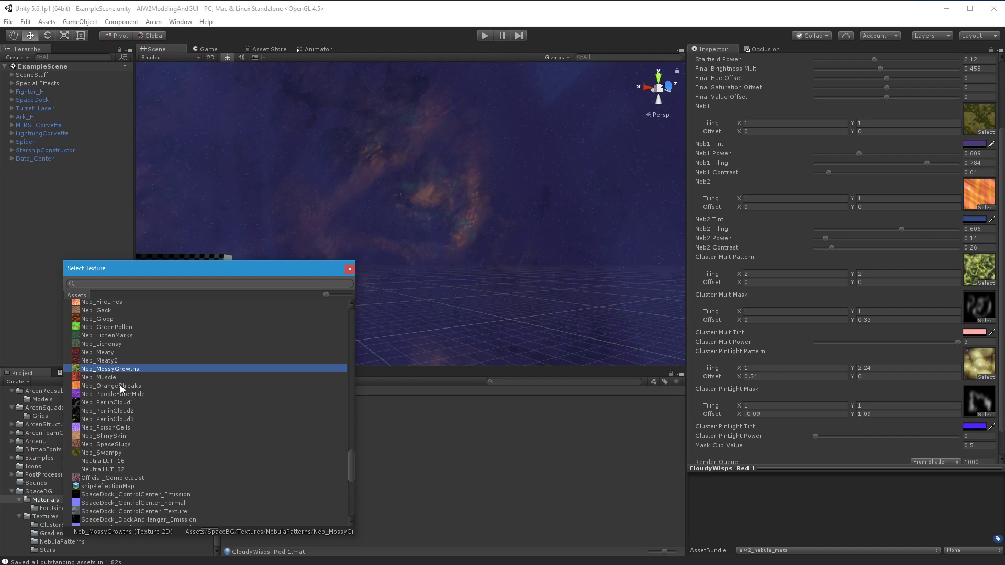
{"action": "left_click", "coordinate": [112, 358]}
{"action": "left_click", "coordinate": [112, 341]}
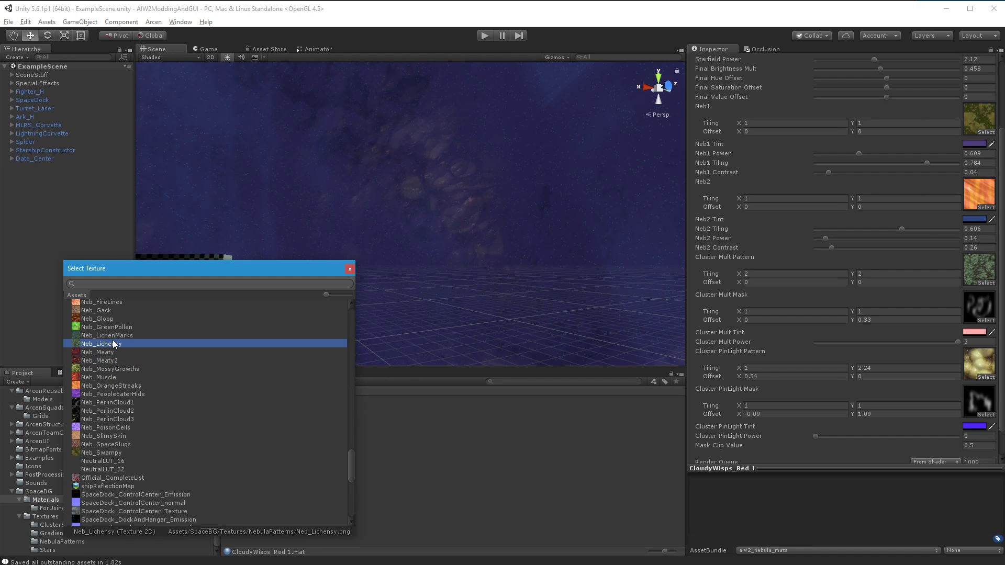
Step: Assign the Neb_BubbleBrains texture as the Cluster Mult Pattern and check it in the scene
{"action": "scroll", "coordinate": [115, 342], "scroll_direction": "up", "scroll_amount": 4}
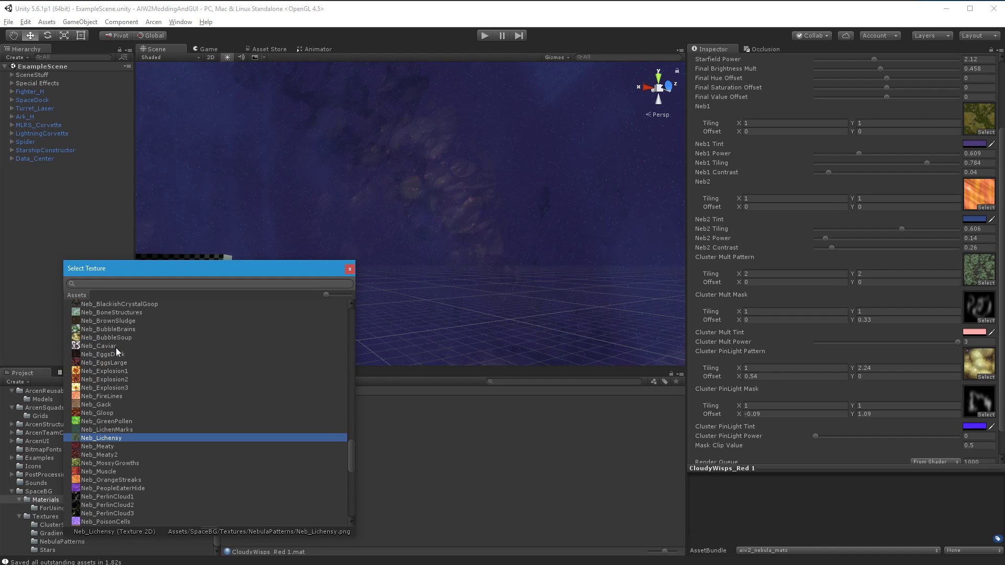
{"action": "left_click", "coordinate": [121, 329]}
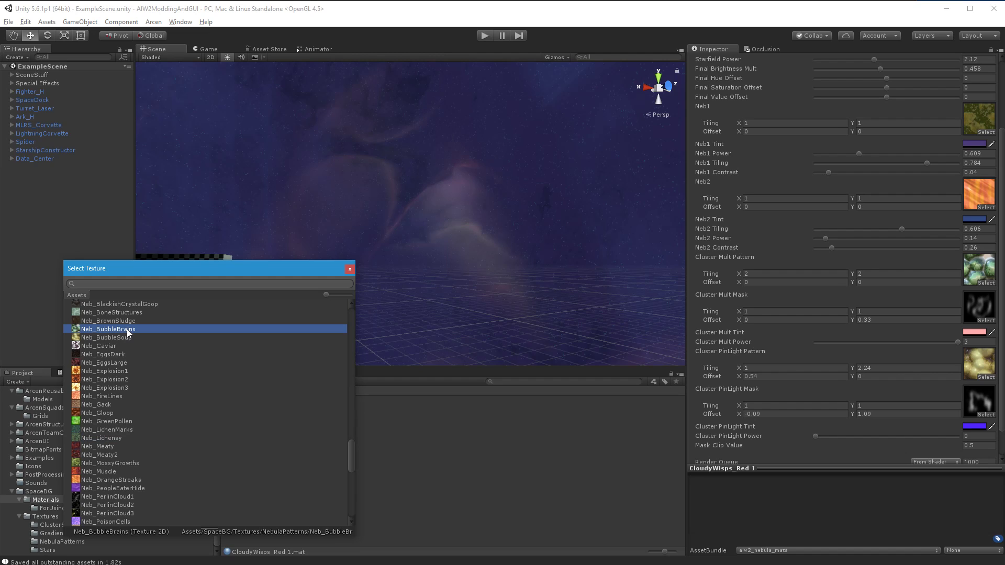
{"action": "double_click", "coordinate": [127, 329]}
{"action": "left_click_drag", "start_coordinate": [388, 253], "coordinate": [502, 247], "text": "alt"}
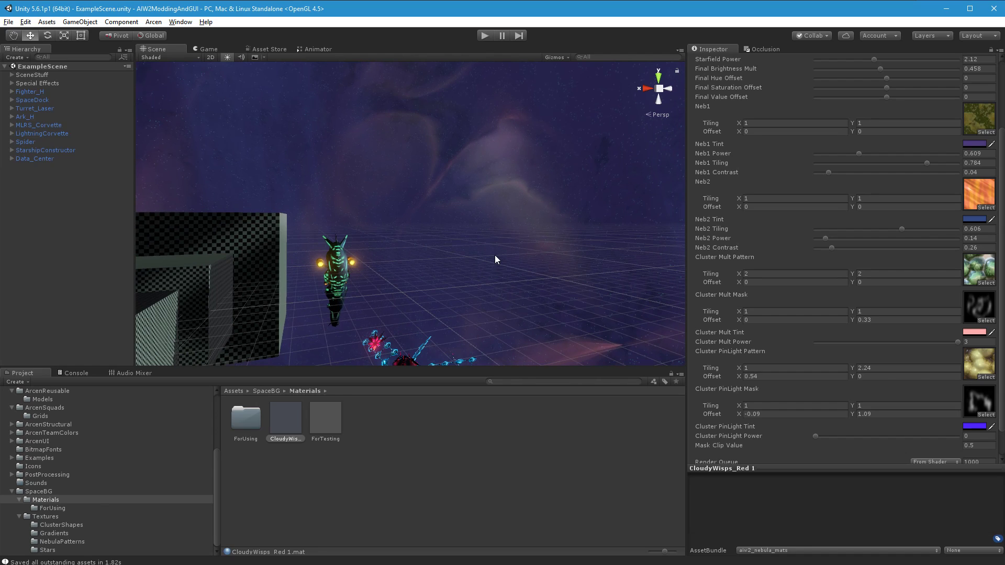
{"action": "left_click_drag", "start_coordinate": [496, 260], "coordinate": [513, 233], "text": "alt"}
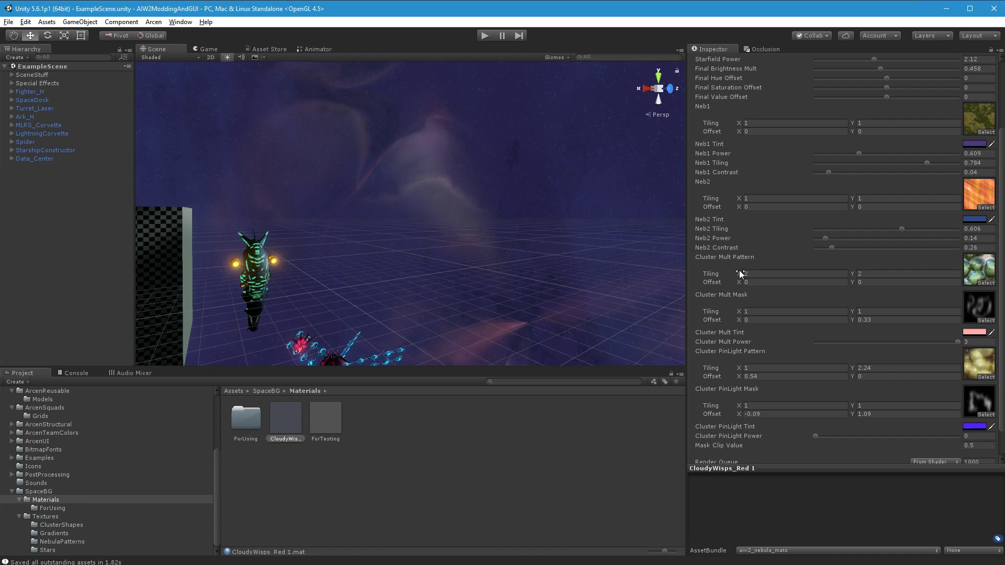
Step: Try other X tiling and X and Y offset values for the Cluster Mult Pattern, restoring tiling 2 and offset 0
{"action": "left_click_drag", "start_coordinate": [740, 274], "coordinate": [748, 321]}
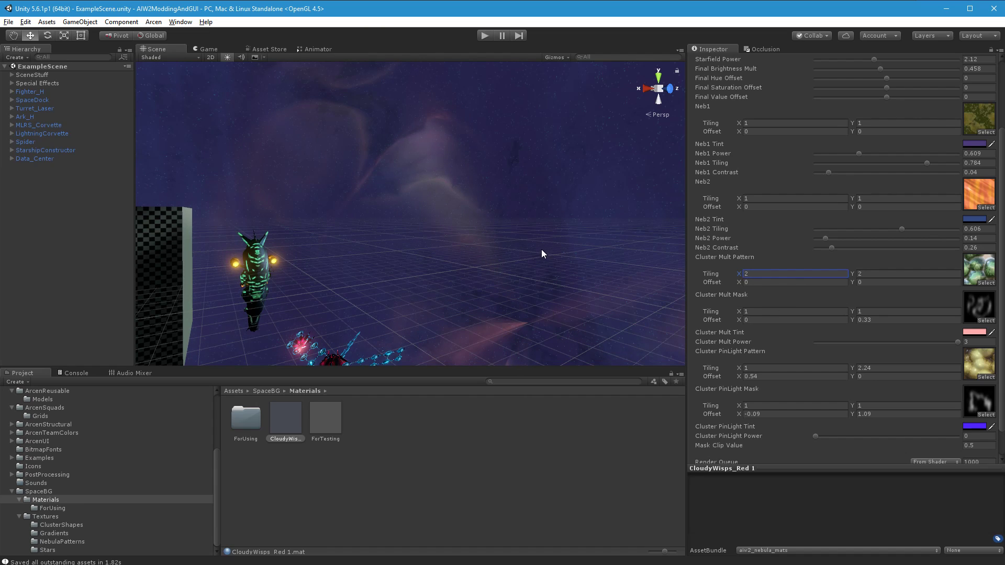
{"action": "right_click_drag", "start_coordinate": [541, 250], "coordinate": [541, 298]}
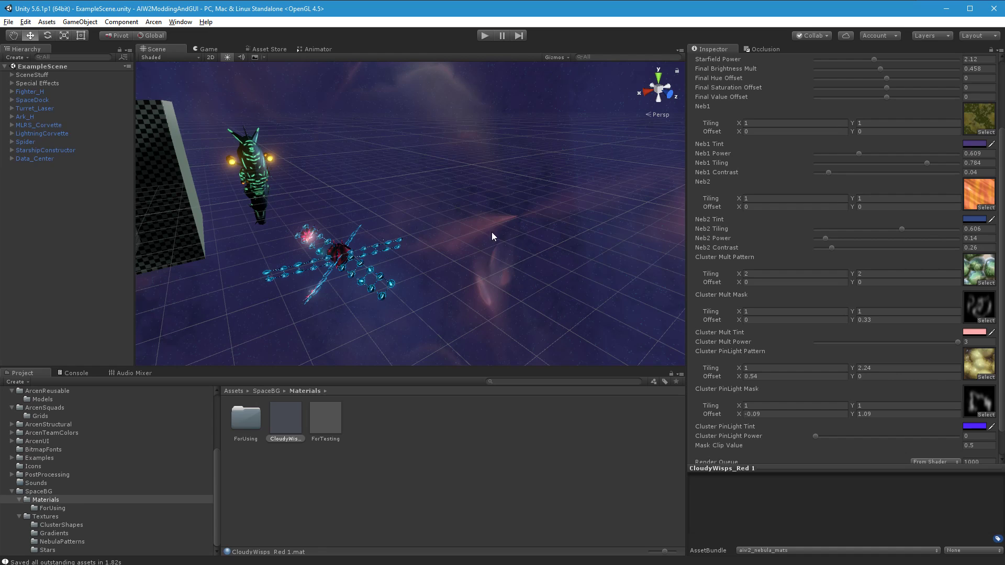
{"action": "left_click", "coordinate": [748, 283]}
{"action": "type", "text": "0.4"}
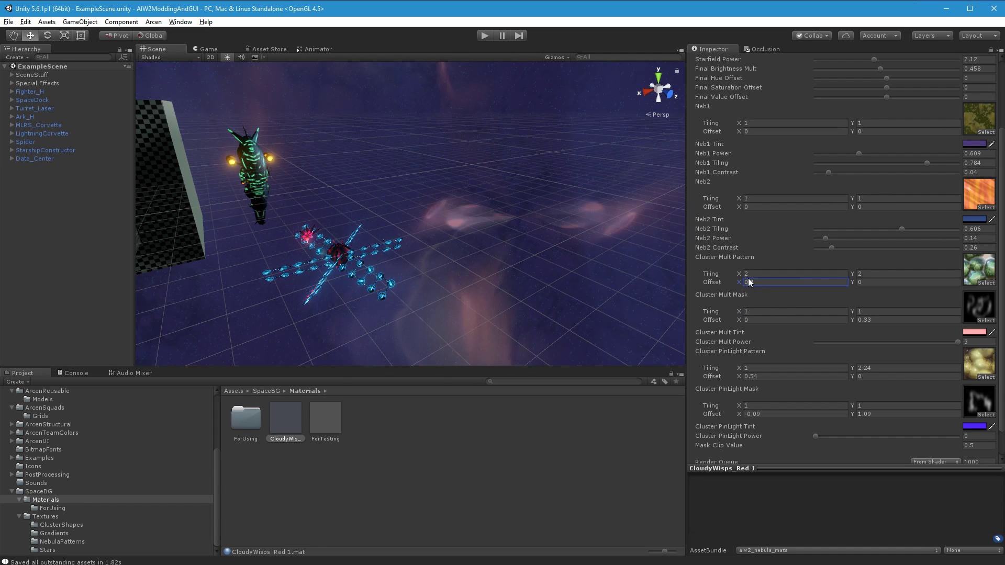
{"action": "key", "text": "ctrl+z"}
{"action": "left_click_drag", "start_coordinate": [852, 282], "coordinate": [858, 290]}
{"action": "key", "text": "ctrl+z"}
{"action": "mouse_move", "coordinate": [580, 270]}
{"action": "right_mouse_down"}
{"action": "mouse_move", "coordinate": [563, 206]}
{"action": "mouse_move", "coordinate": [552, 251]}
{"action": "mouse_move", "coordinate": [562, 261]}
{"action": "right_mouse_up"}
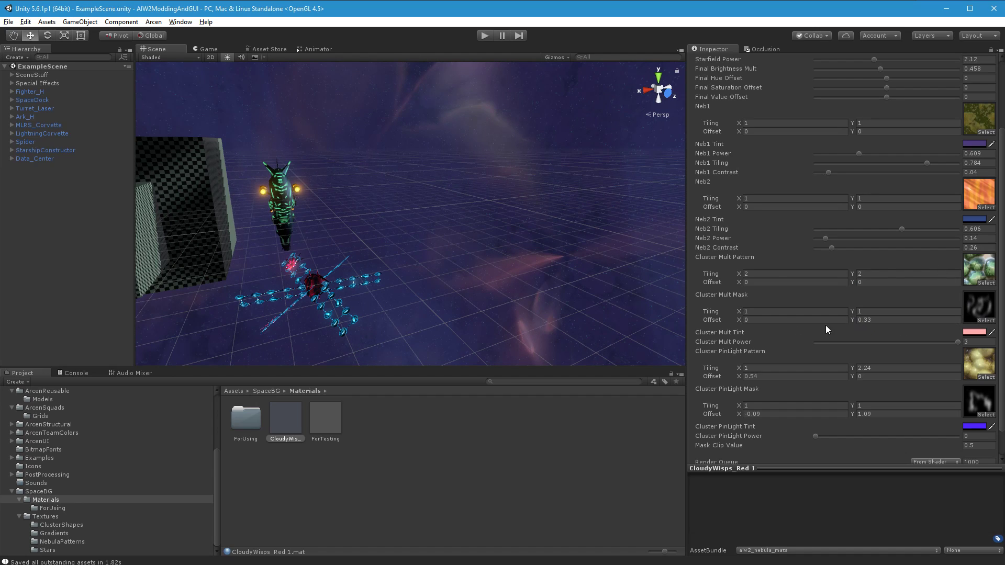
Step: Try shifting the Cluster Mult Mask's X and Y offsets, and undo both changes
{"action": "left_click_drag", "start_coordinate": [739, 322], "coordinate": [742, 319]}
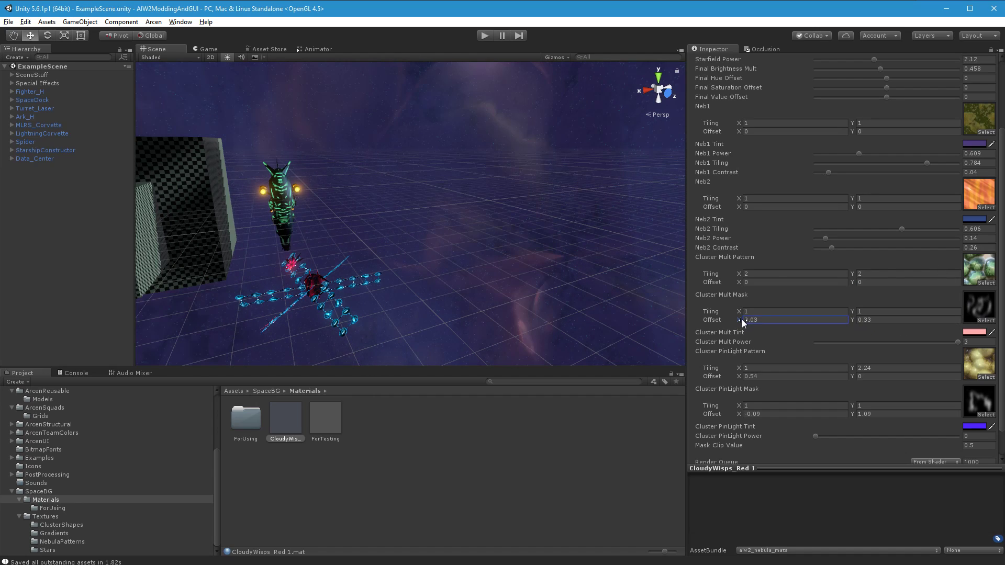
{"action": "key", "text": "ctrl+z"}
{"action": "left_click_drag", "start_coordinate": [853, 321], "coordinate": [864, 321]}
{"action": "key", "text": "ctrl+z"}
Step: Set the Cluster Mult Mask offset to X 1.05 and Y 0.09, and check the clusters around the ships
{"action": "left_click", "coordinate": [874, 322]}
{"action": "type", "text": "0"}
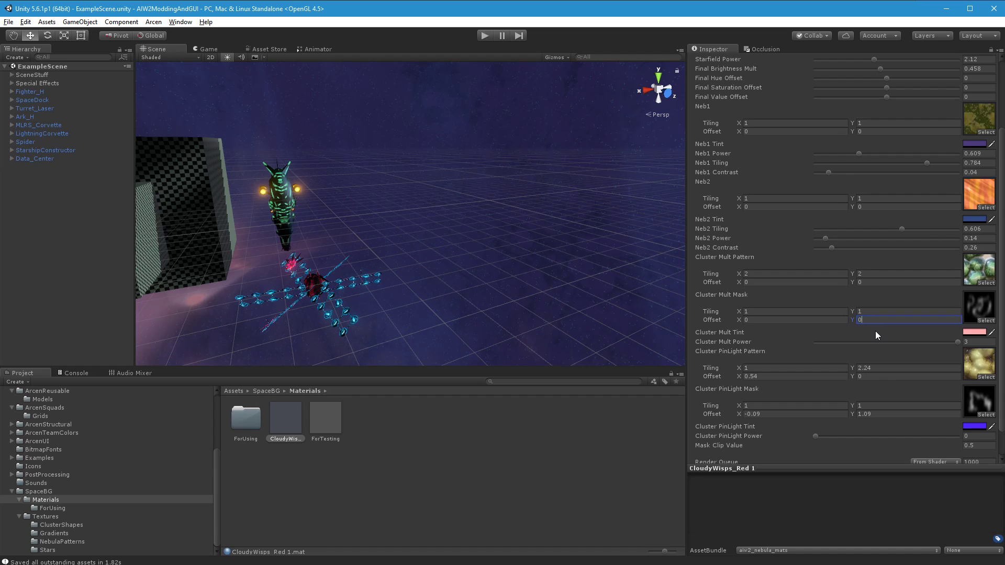
{"action": "left_click_drag", "start_coordinate": [853, 323], "coordinate": [858, 326]}
{"action": "left_click_drag", "start_coordinate": [512, 289], "coordinate": [551, 251], "text": "alt"}
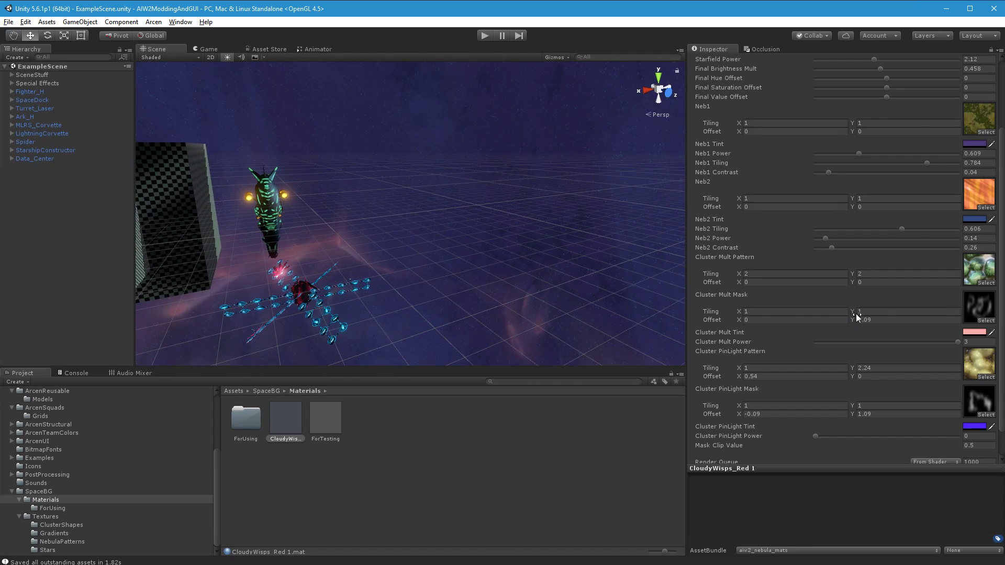
{"action": "mouse_move", "coordinate": [855, 319]}
{"action": "left_mouse_down"}
{"action": "mouse_move", "coordinate": [877, 318]}
{"action": "mouse_move", "coordinate": [866, 325]}
{"action": "left_mouse_up"}
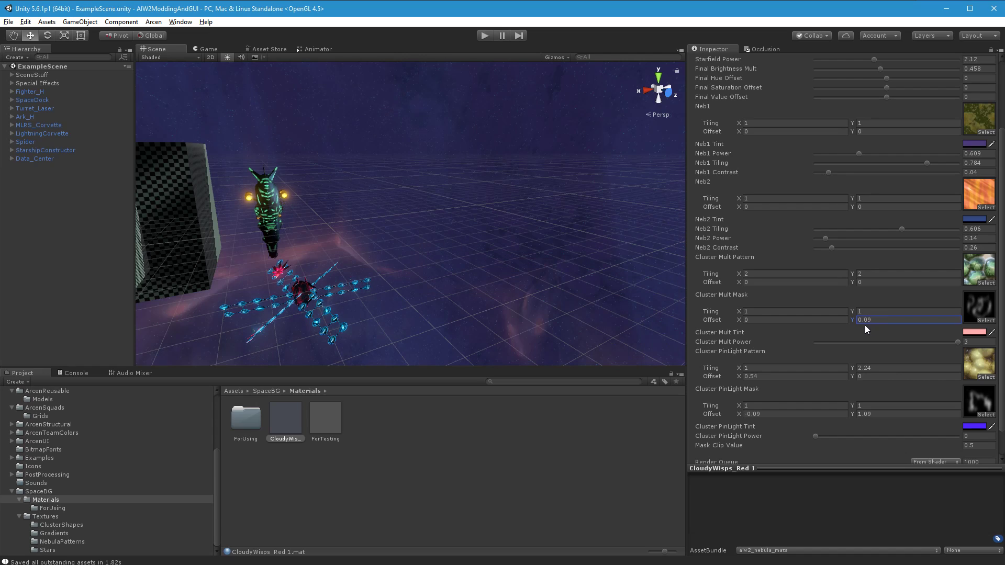
{"action": "left_click_drag", "start_coordinate": [741, 320], "coordinate": [762, 320]}
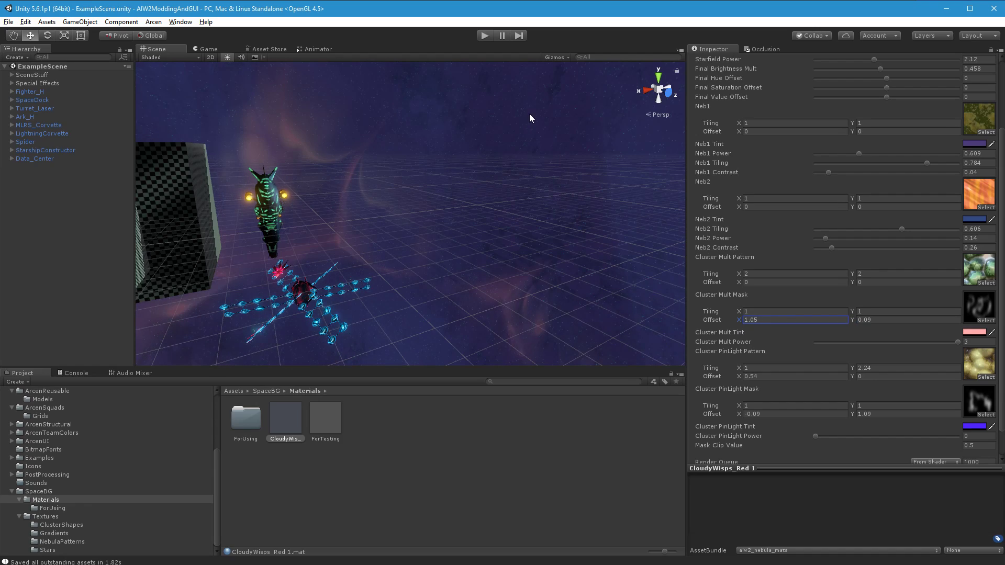
{"action": "left_click_drag", "start_coordinate": [538, 171], "coordinate": [474, 189], "text": "alt"}
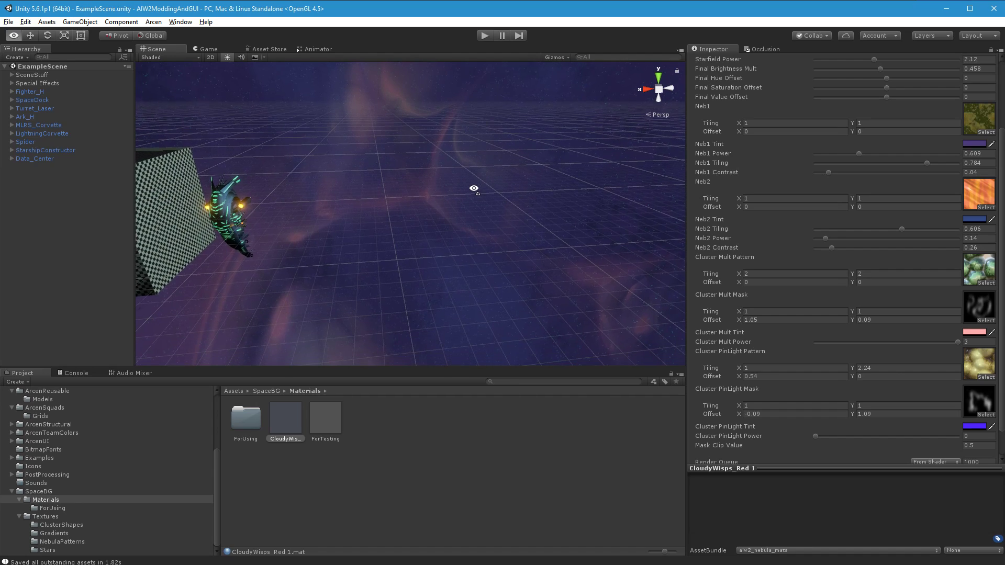
Step: Set the Cluster Mult Tint to a pale warm yellow, RGB 255, 232, 173
{"action": "left_click", "coordinate": [973, 333]}
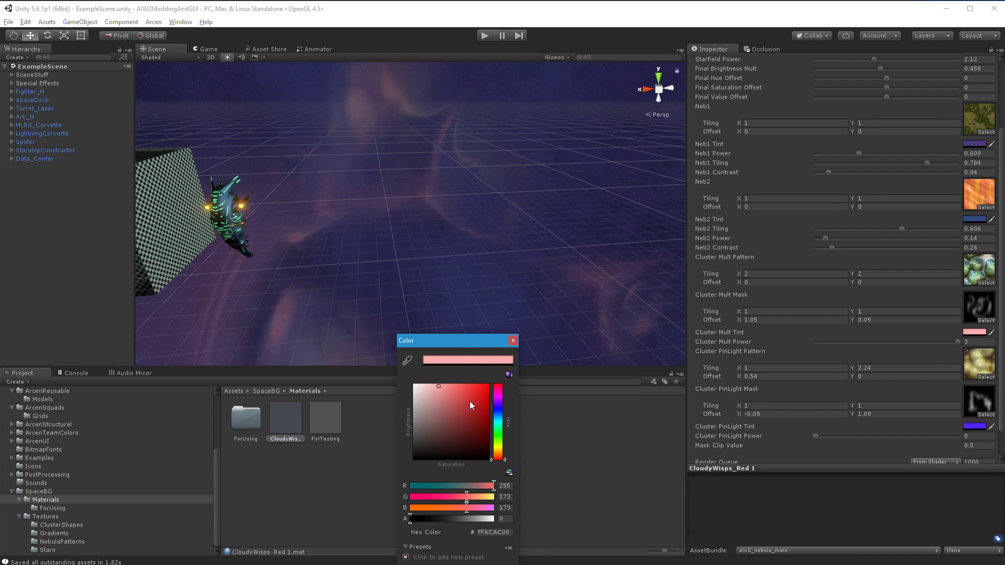
{"action": "left_click", "coordinate": [514, 341]}
{"action": "mouse_move", "coordinate": [503, 248]}
{"action": "left_mouse_down", "text": "alt"}
{"action": "mouse_move", "coordinate": [479, 207]}
{"action": "mouse_move", "coordinate": [494, 254]}
{"action": "left_mouse_up", "text": "alt"}
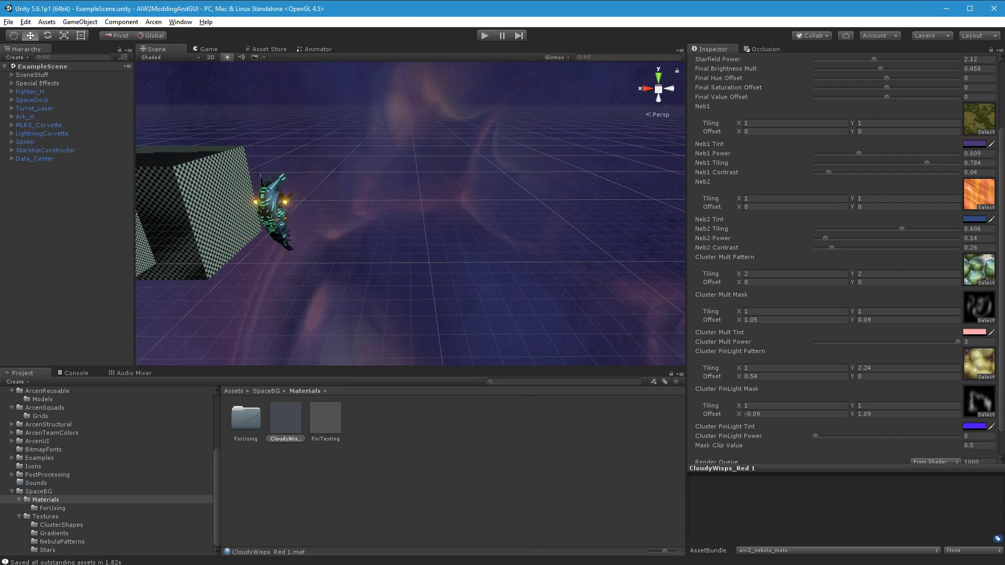
{"action": "left_click", "coordinate": [974, 333]}
{"action": "left_click_drag", "start_coordinate": [498, 455], "coordinate": [486, 432]}
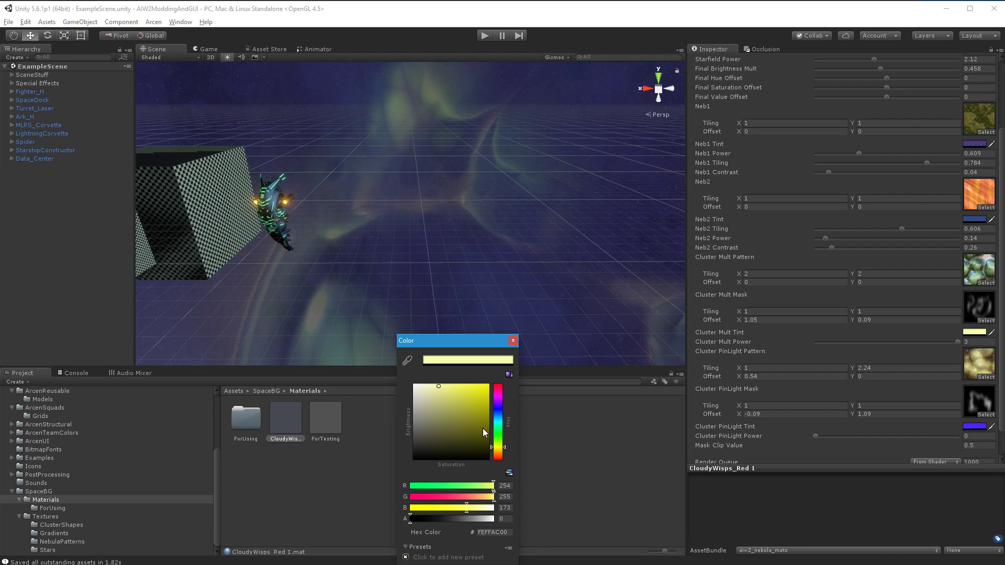
{"action": "mouse_move", "coordinate": [467, 389]}
{"action": "left_mouse_down"}
{"action": "mouse_move", "coordinate": [484, 387]}
{"action": "mouse_move", "coordinate": [436, 371]}
{"action": "mouse_move", "coordinate": [437, 406]}
{"action": "mouse_move", "coordinate": [438, 390]}
{"action": "left_mouse_up"}
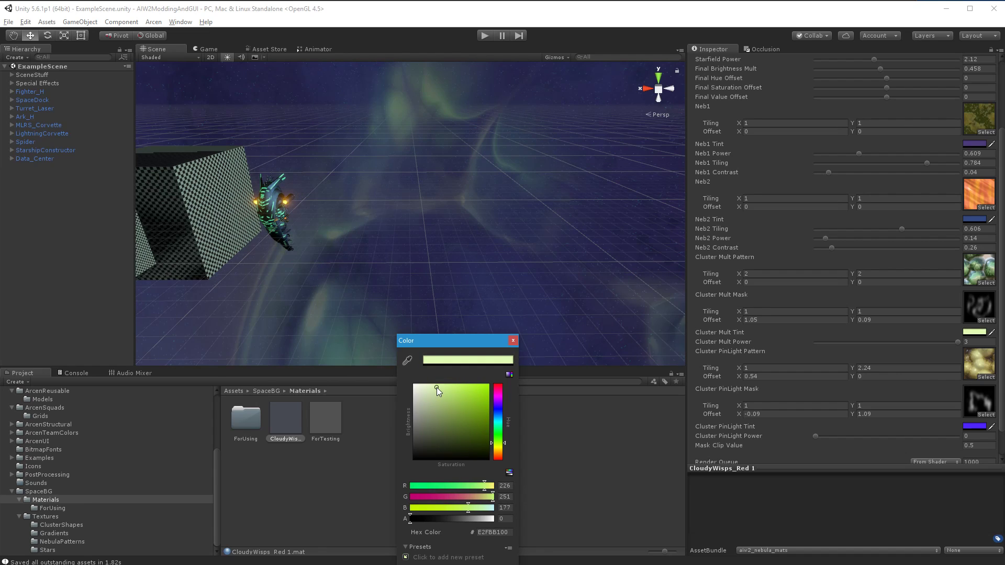
{"action": "mouse_move", "coordinate": [501, 443]}
{"action": "left_mouse_down"}
{"action": "mouse_move", "coordinate": [502, 390]}
{"action": "mouse_move", "coordinate": [504, 463]}
{"action": "left_mouse_up"}
{"action": "left_click_drag", "start_coordinate": [435, 395], "coordinate": [438, 387]}
{"action": "left_click_drag", "start_coordinate": [501, 450], "coordinate": [501, 452]}
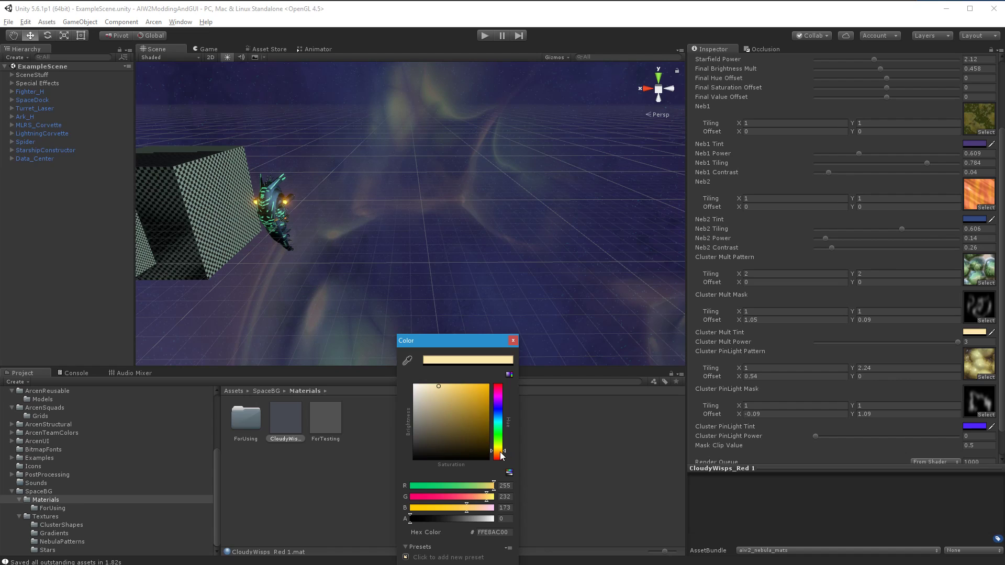
{"action": "left_click", "coordinate": [513, 340]}
Step: Lower the Cluster Mult Power to 0.74 while checking the clusters from different angles
{"action": "left_click_drag", "start_coordinate": [374, 281], "coordinate": [654, 307], "text": "alt"}
{"action": "left_click_drag", "start_coordinate": [957, 343], "coordinate": [890, 343]}
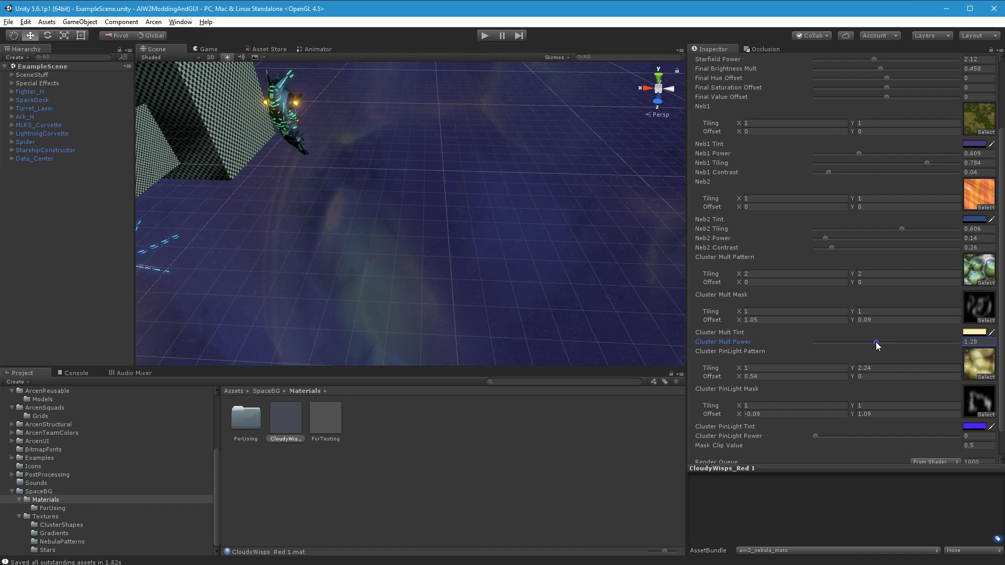
{"action": "left_click_drag", "start_coordinate": [555, 220], "coordinate": [460, 242], "text": "alt"}
{"action": "left_click_drag", "start_coordinate": [854, 342], "coordinate": [850, 342]}
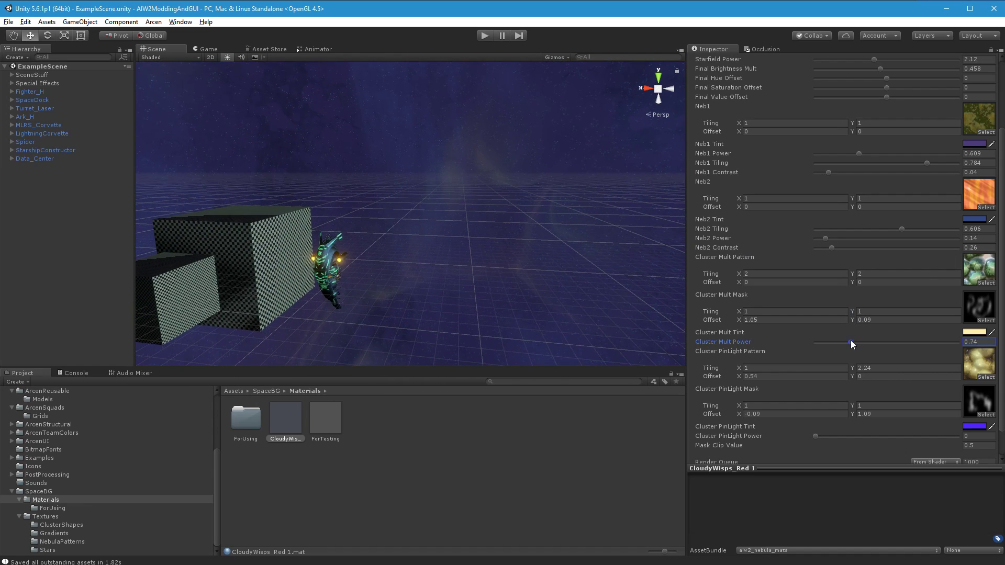
Step: Raise the Cluster PinLight Power to 3 and look over the coloured clusters beside the ship
{"action": "left_click_drag", "start_coordinate": [405, 320], "coordinate": [403, 354], "text": "alt"}
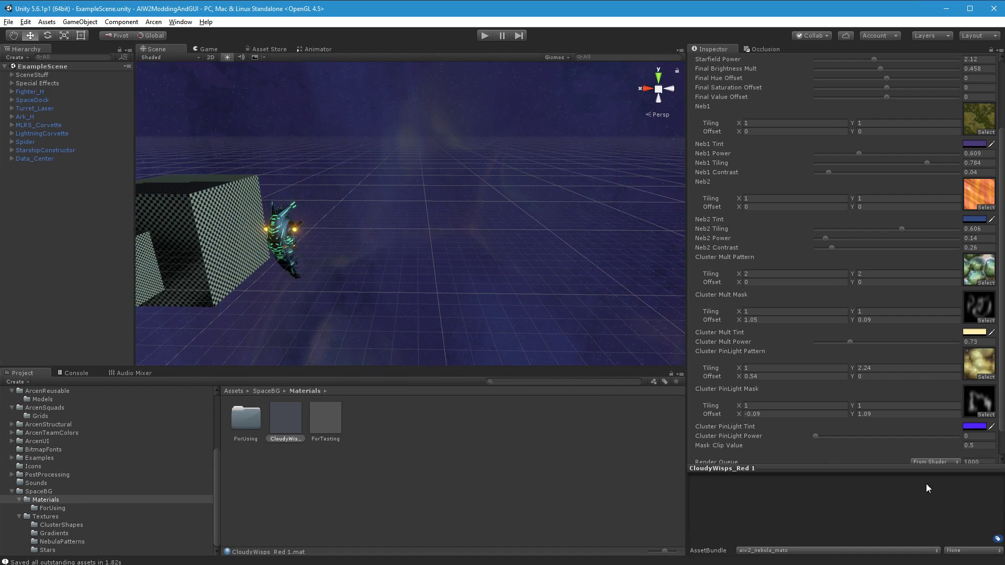
{"action": "scroll", "coordinate": [801, 413], "scroll_direction": "down", "scroll_amount": 3}
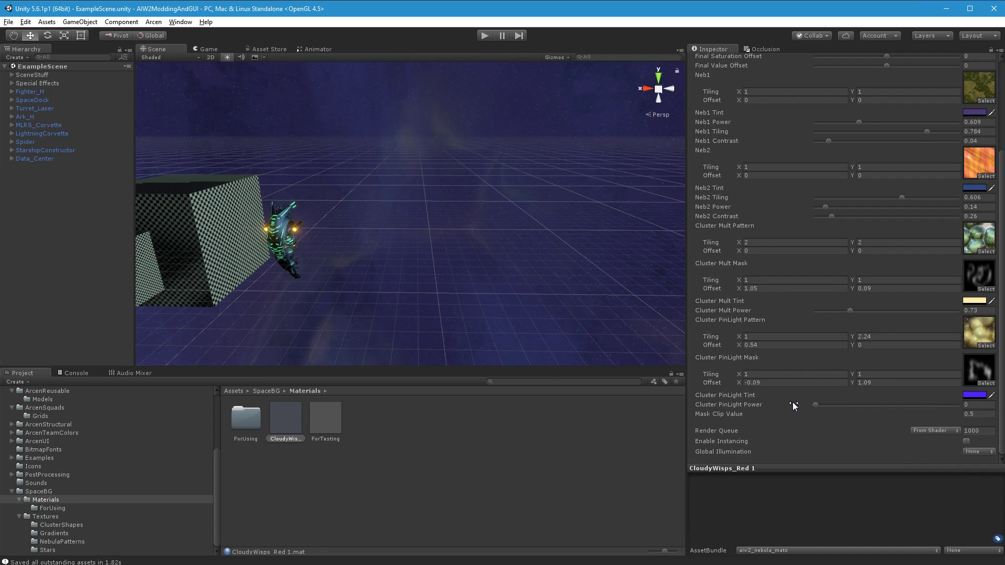
{"action": "left_click_drag", "start_coordinate": [816, 404], "coordinate": [953, 405]}
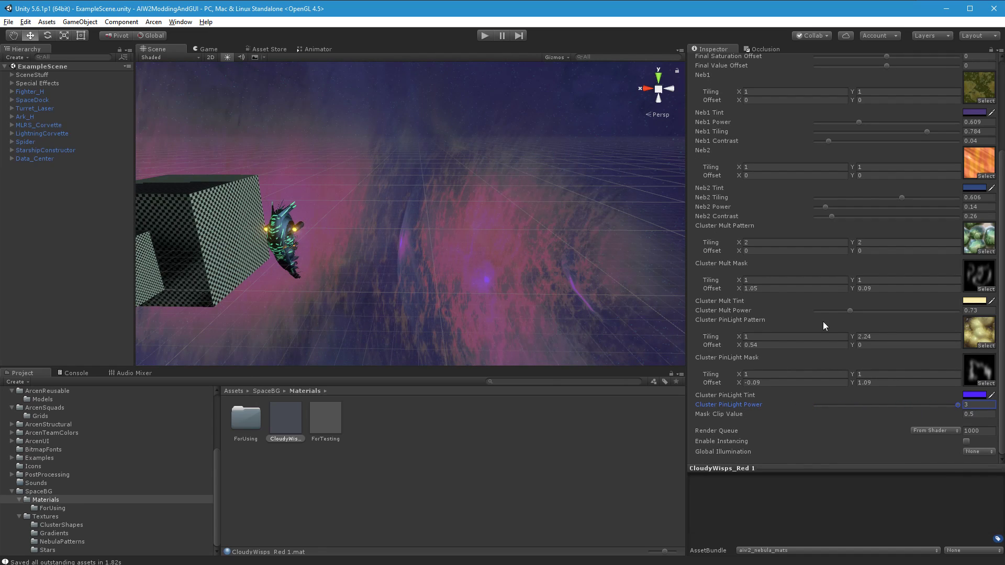
{"action": "right_click_drag", "start_coordinate": [418, 278], "coordinate": [487, 264]}
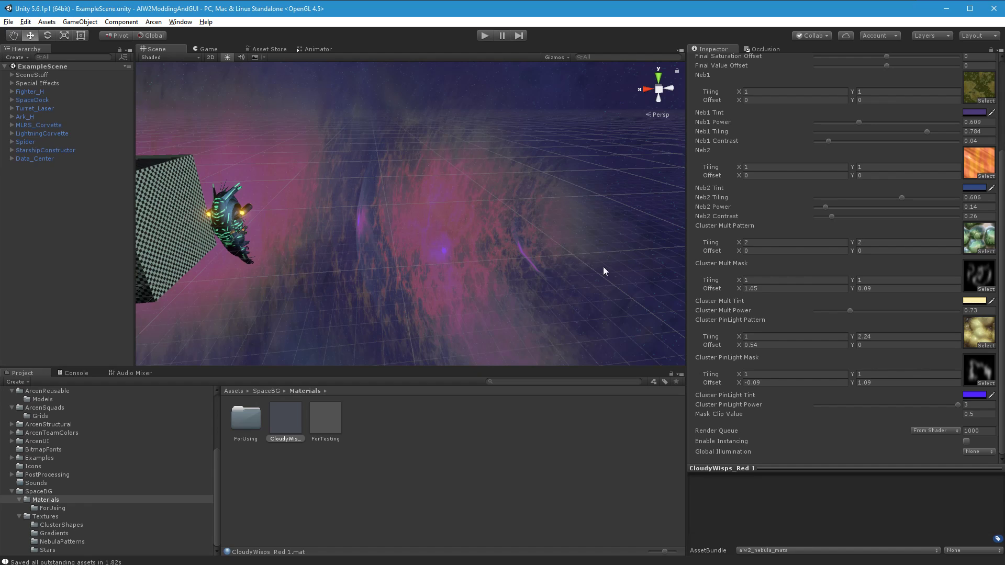
Step: Preview several cluster shapes for the Cluster PinLight Mask, assign Cluster_Strangler, and check the clusters in the scene
{"action": "left_click", "coordinate": [991, 385]}
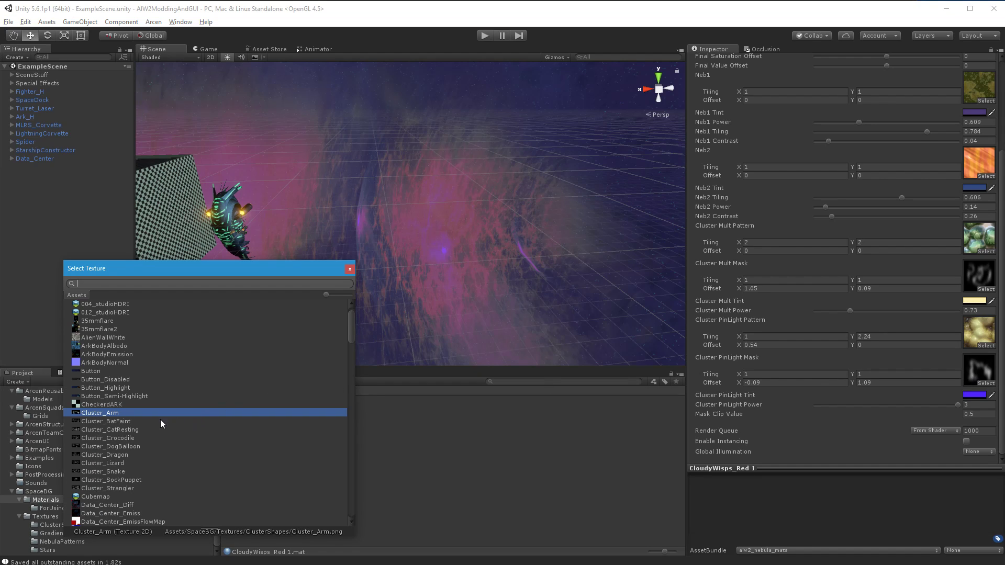
{"action": "left_click", "coordinate": [134, 429]}
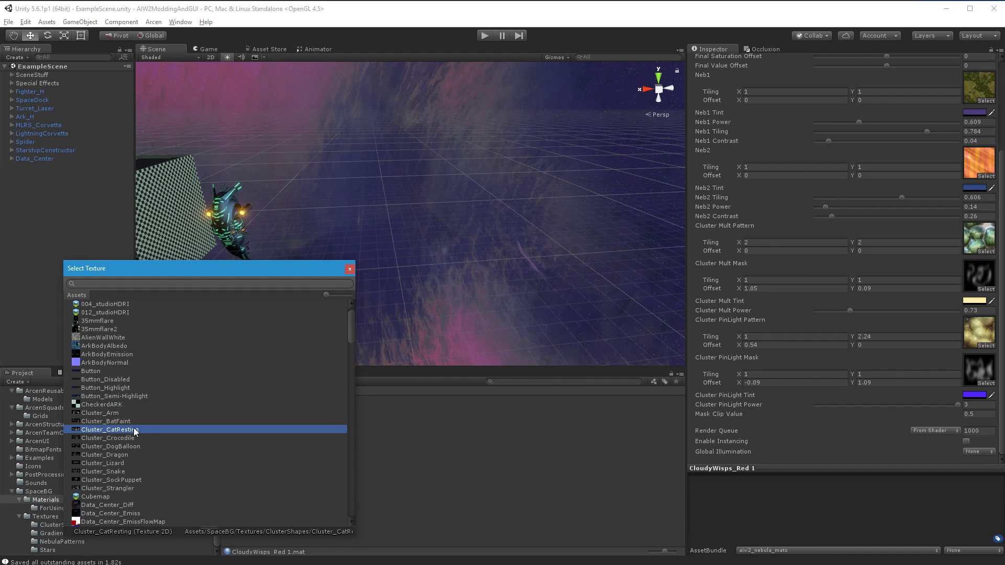
{"action": "left_click", "coordinate": [135, 421]}
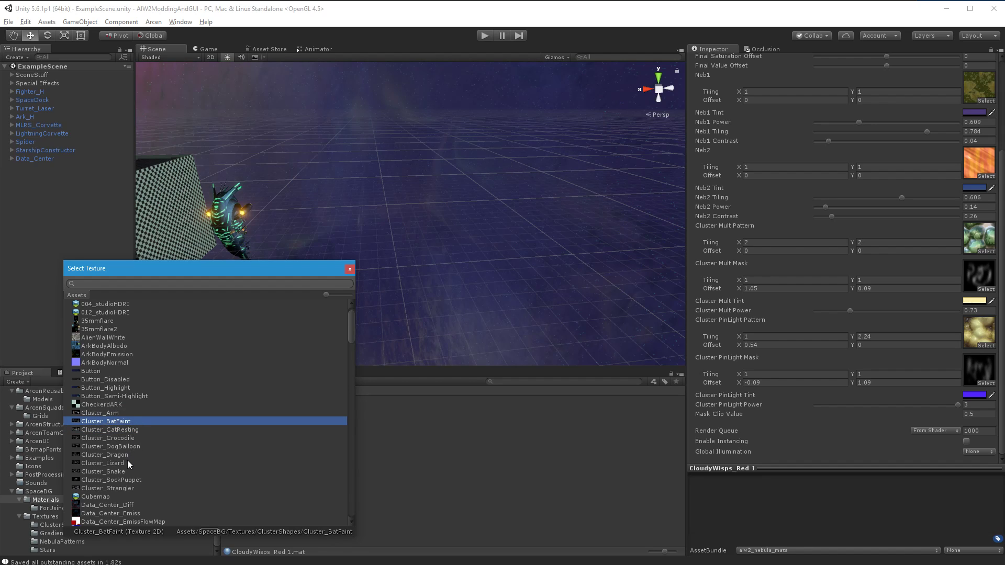
{"action": "left_click", "coordinate": [136, 479]}
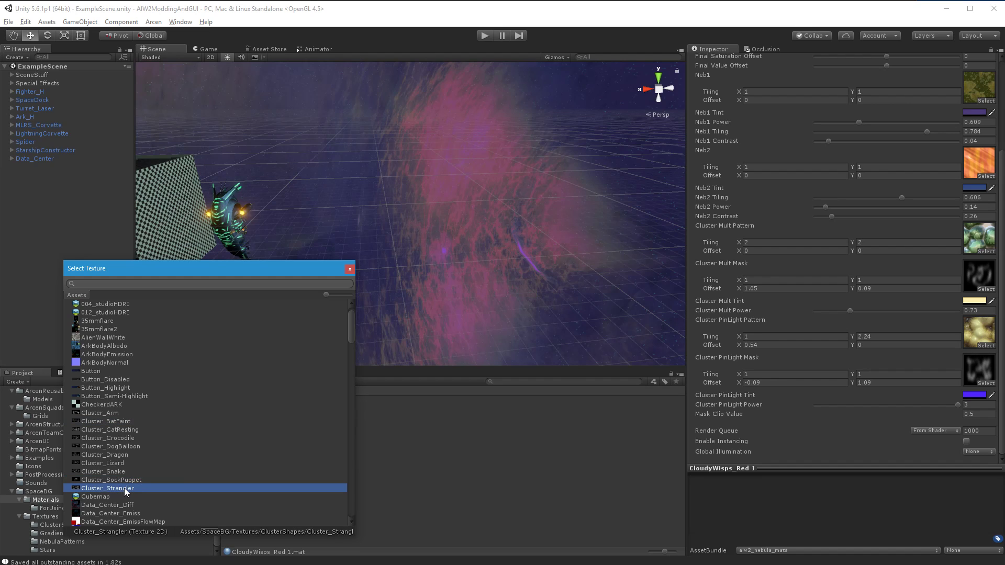
{"action": "double_click", "coordinate": [125, 488]}
{"action": "left_click_drag", "start_coordinate": [386, 233], "coordinate": [598, 279], "text": "alt"}
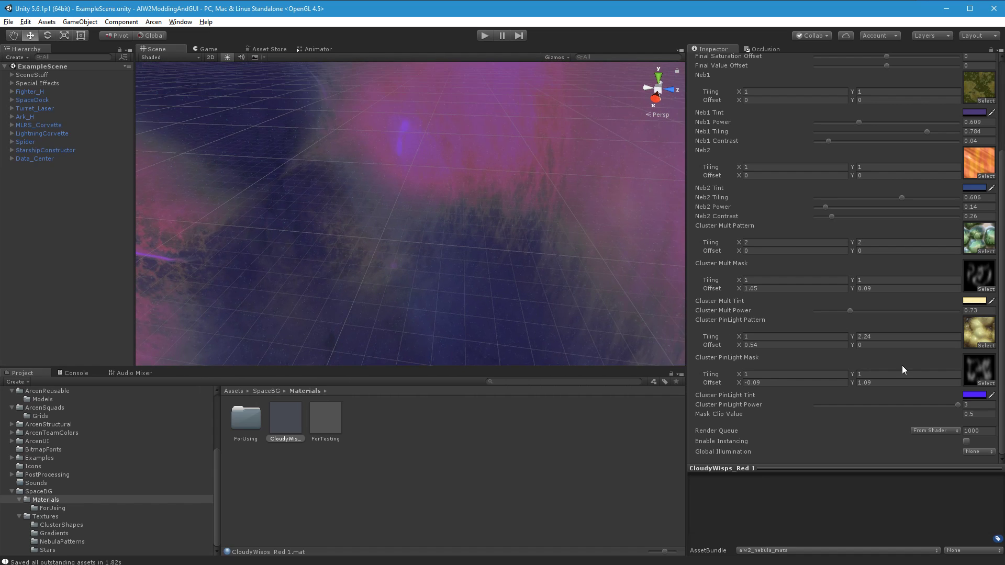
Step: Reset the Cluster PinLight Mask offset to 0 on both X and Y, and check the clusters near the ship
{"action": "left_click", "coordinate": [898, 379]}
{"action": "type", "text": "0"}
{"action": "key", "text": "shift+Tab"}
{"action": "type", "text": "0"}
{"action": "left_click_drag", "start_coordinate": [522, 223], "coordinate": [340, 219], "text": "alt"}
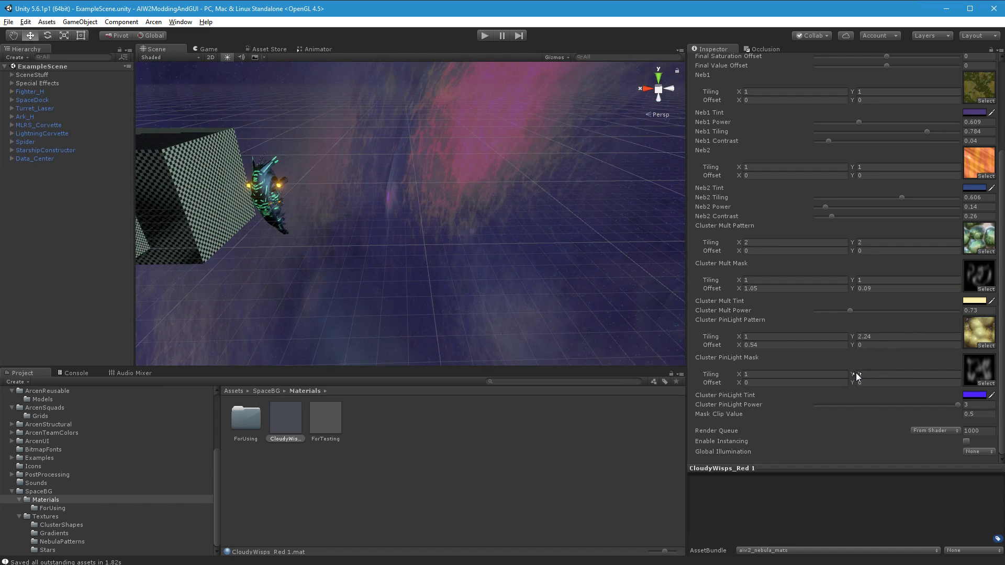
Step: Shift the Cluster PinLight Mask offset to X 0.16 and Y 0.03 while checking where the clusters fall
{"action": "left_click_drag", "start_coordinate": [855, 378], "coordinate": [869, 387]}
{"action": "type", "text": "1"}
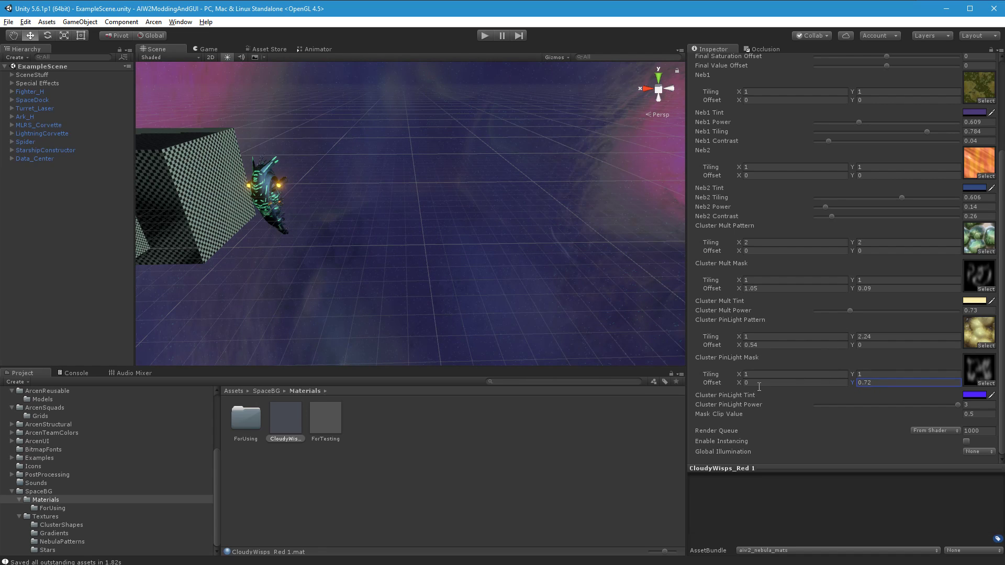
{"action": "left_click_drag", "start_coordinate": [739, 384], "coordinate": [492, 182]}
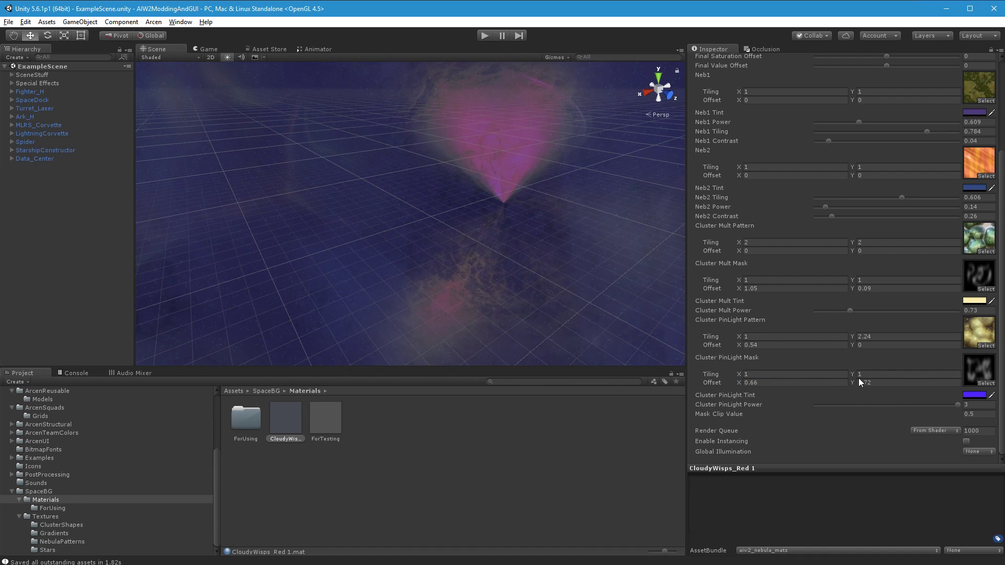
{"action": "left_click_drag", "start_coordinate": [852, 383], "coordinate": [842, 381]}
{"action": "left_click_drag", "start_coordinate": [739, 382], "coordinate": [727, 382]}
{"action": "right_click_drag", "start_coordinate": [522, 287], "coordinate": [386, 148]}
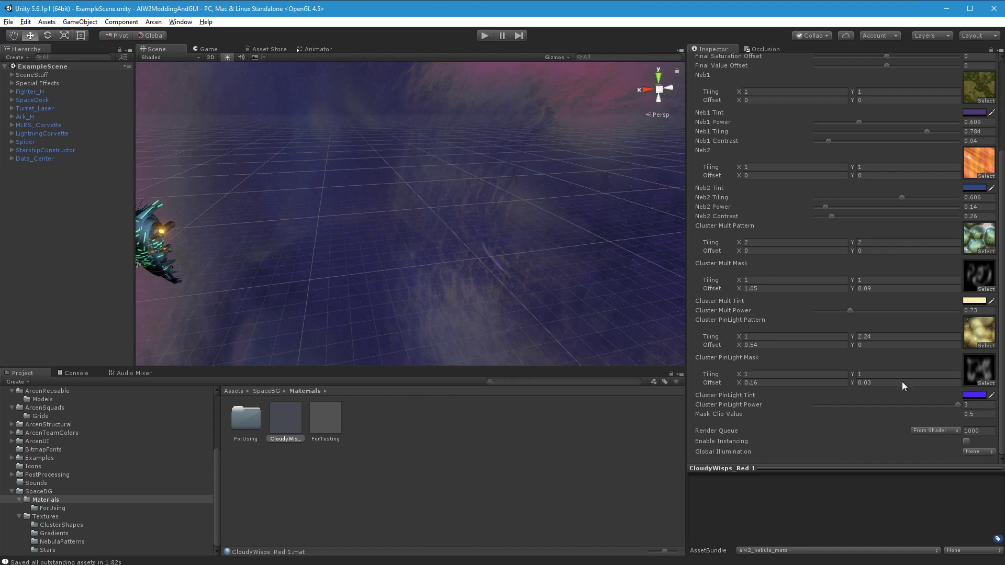
Step: Preview Neb_Lichensy, Neb_GreenPollen and Neb_Muscle as the Cluster PinLight Pattern, and assign Neb_OrangeStreaks
{"action": "left_click", "coordinate": [986, 346]}
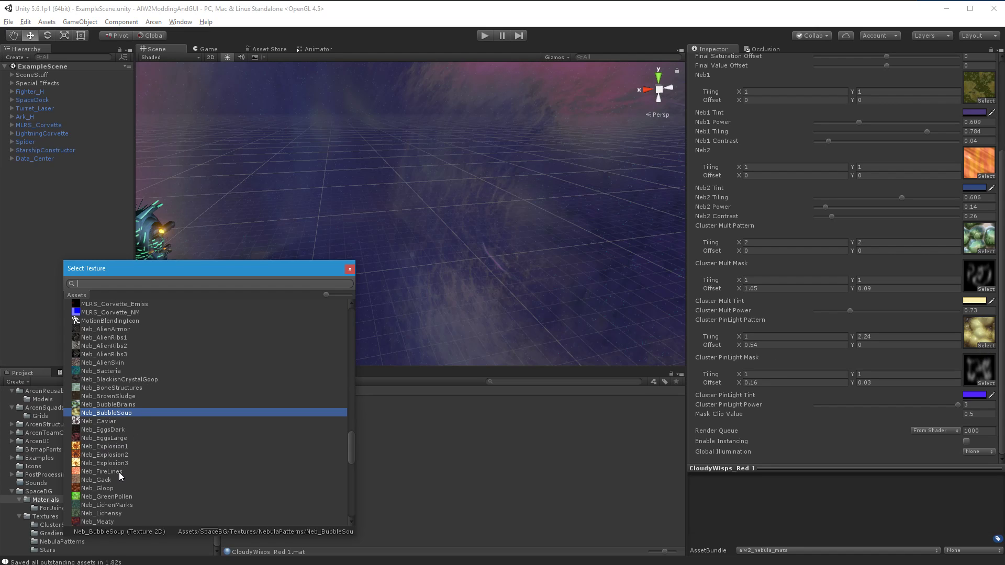
{"action": "scroll", "coordinate": [119, 472], "scroll_direction": "down", "scroll_amount": 3}
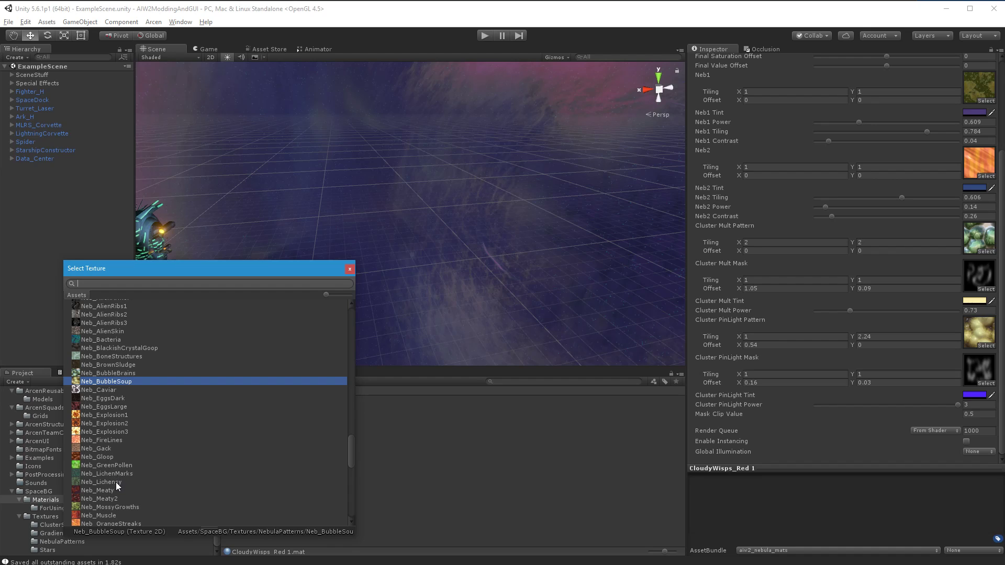
{"action": "left_click", "coordinate": [116, 482]}
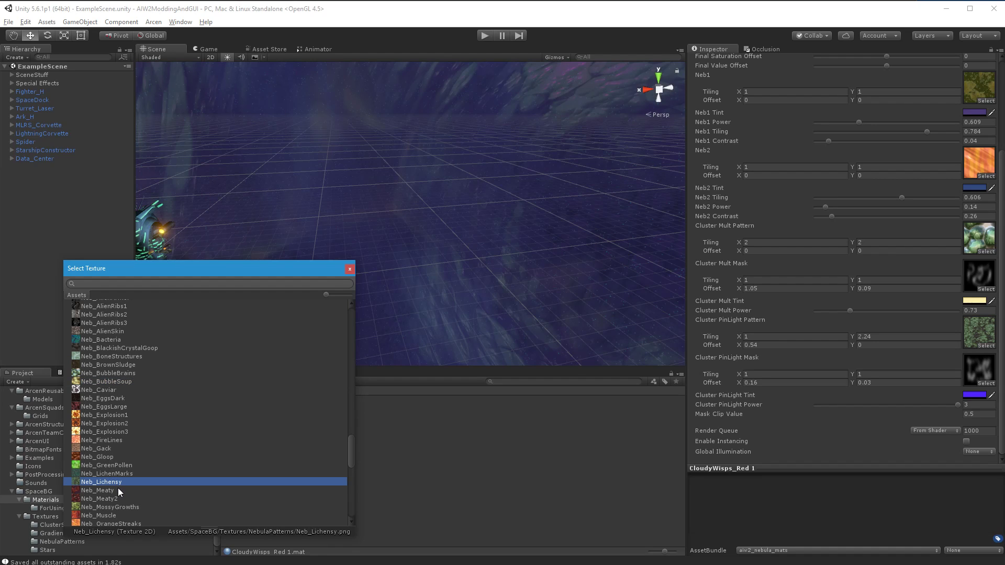
{"action": "left_click", "coordinate": [120, 466]}
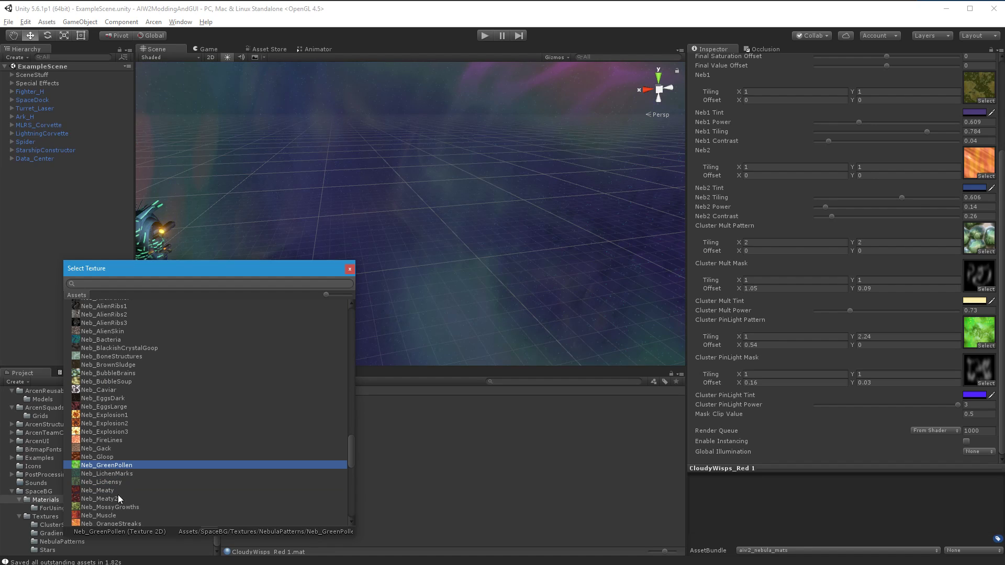
{"action": "left_click", "coordinate": [112, 515]}
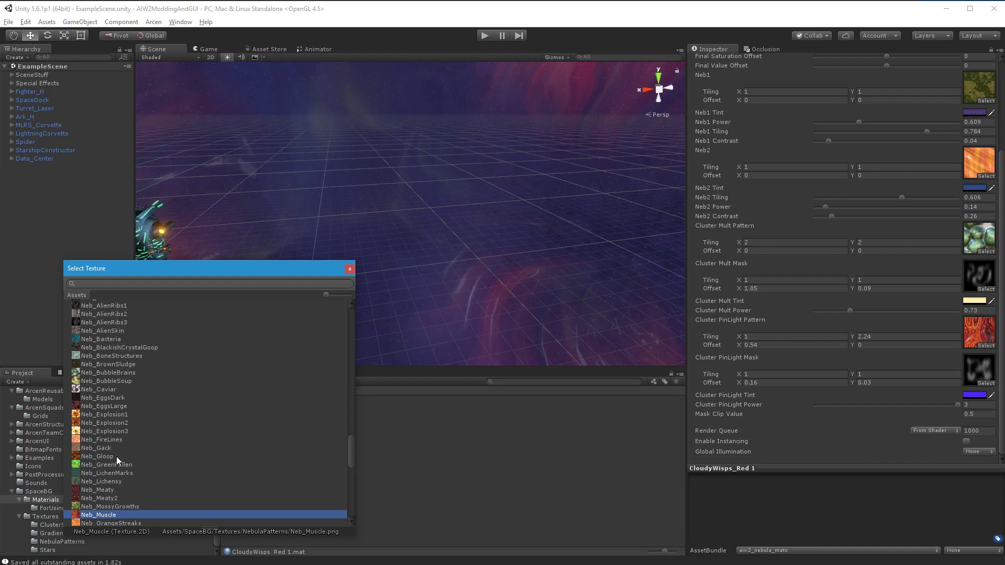
{"action": "scroll", "coordinate": [117, 465], "scroll_direction": "down", "scroll_amount": 1}
{"action": "left_click", "coordinate": [116, 492]}
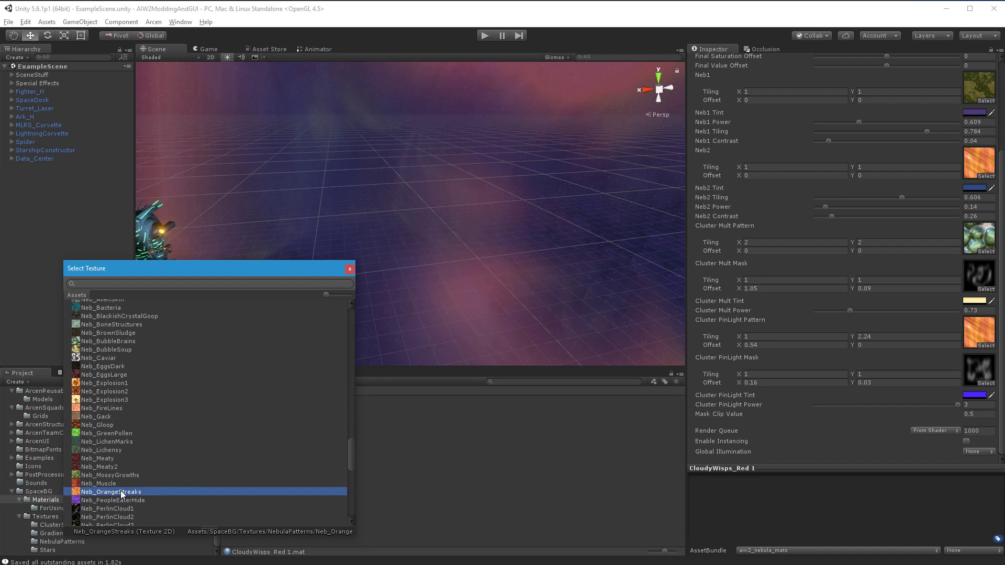
{"action": "double_click", "coordinate": [121, 492]}
{"action": "right_click_drag", "start_coordinate": [344, 271], "coordinate": [289, 263]}
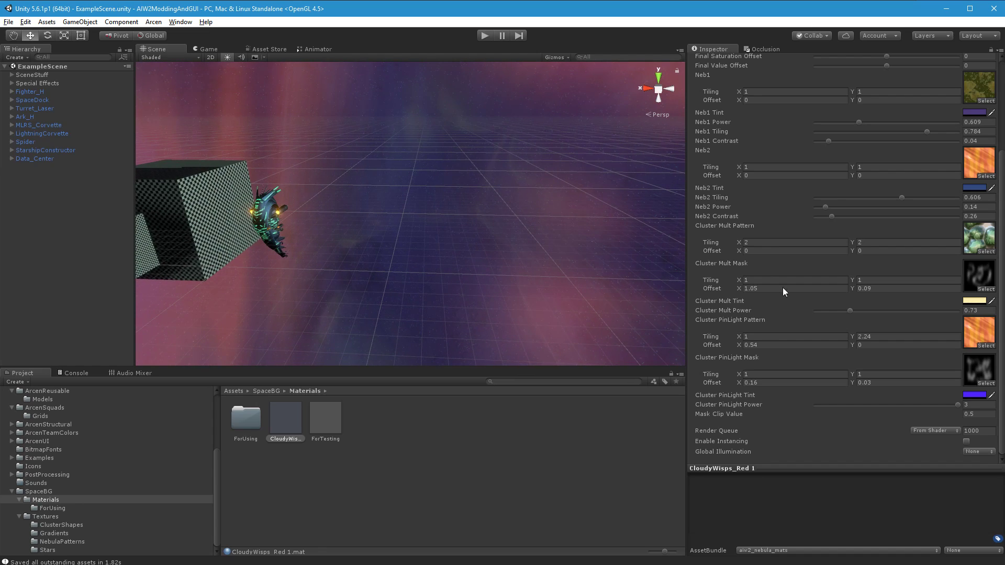
Step: Set the Cluster PinLight Tint to bright green, RGB 135, 255, 38, and view the clusters from other angles
{"action": "left_click", "coordinate": [971, 396]}
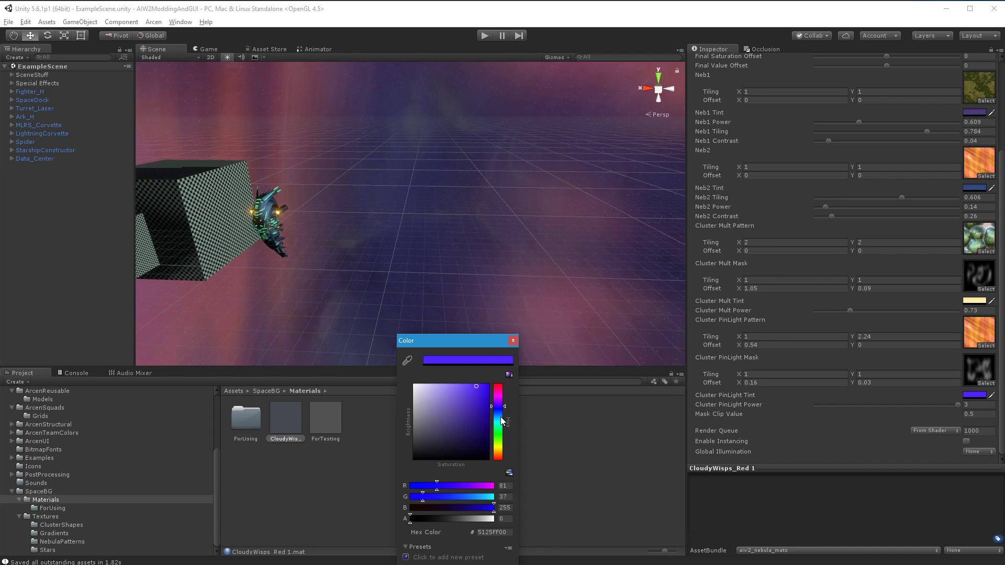
{"action": "left_click_drag", "start_coordinate": [501, 420], "coordinate": [512, 442]}
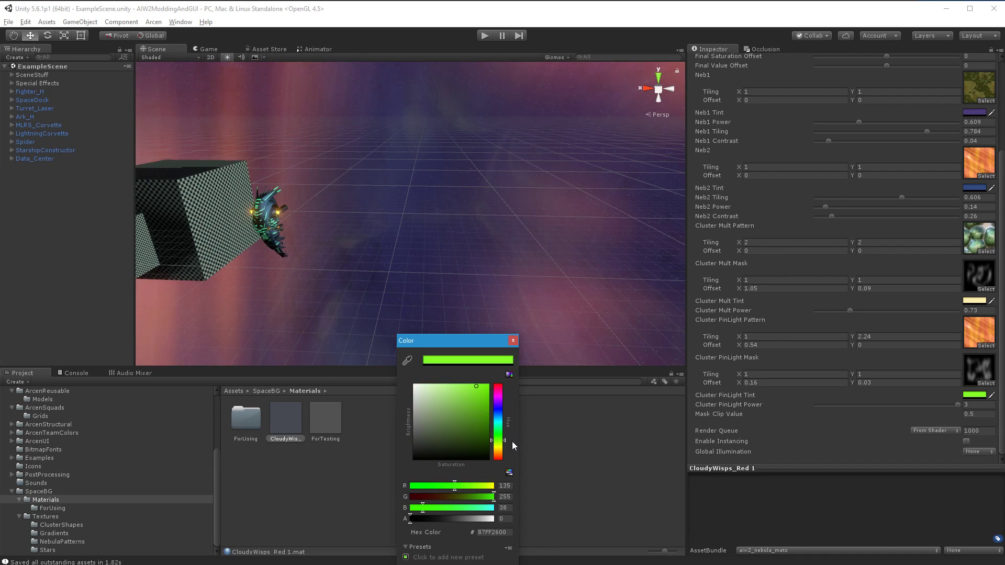
{"action": "left_click", "coordinate": [513, 339]}
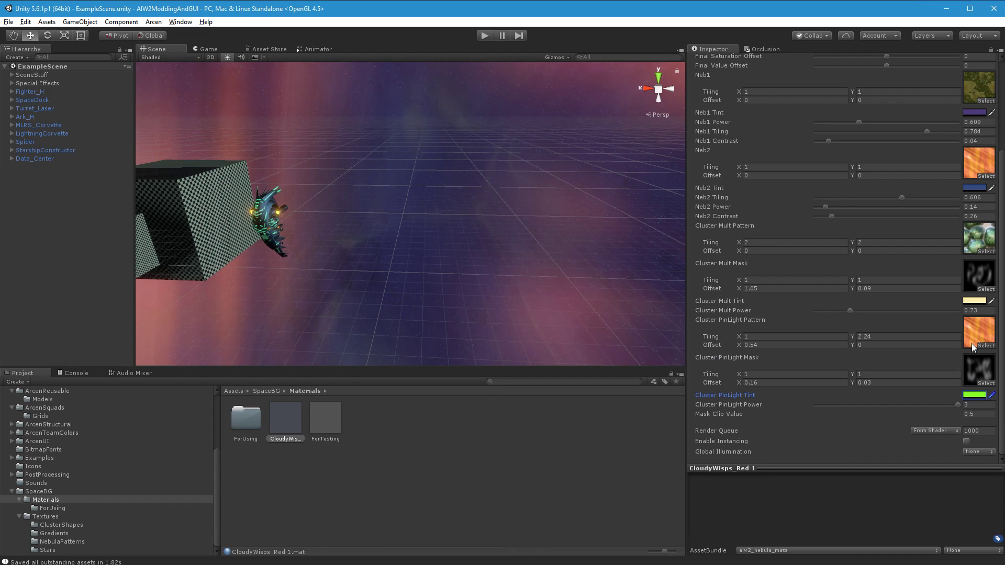
{"action": "left_click_drag", "start_coordinate": [504, 293], "coordinate": [629, 152], "text": "alt"}
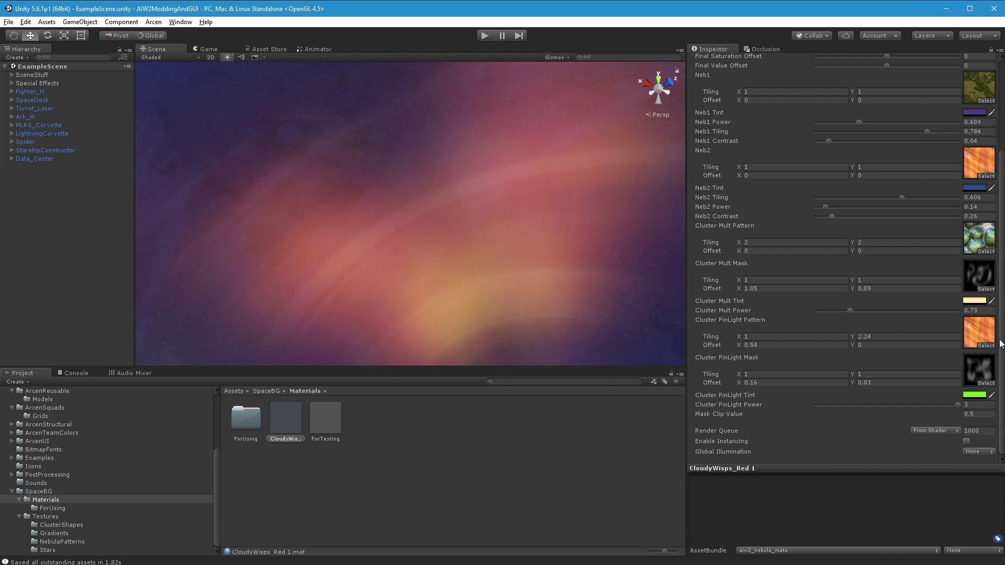
{"action": "left_click_drag", "start_coordinate": [492, 254], "coordinate": [506, 339], "text": "alt"}
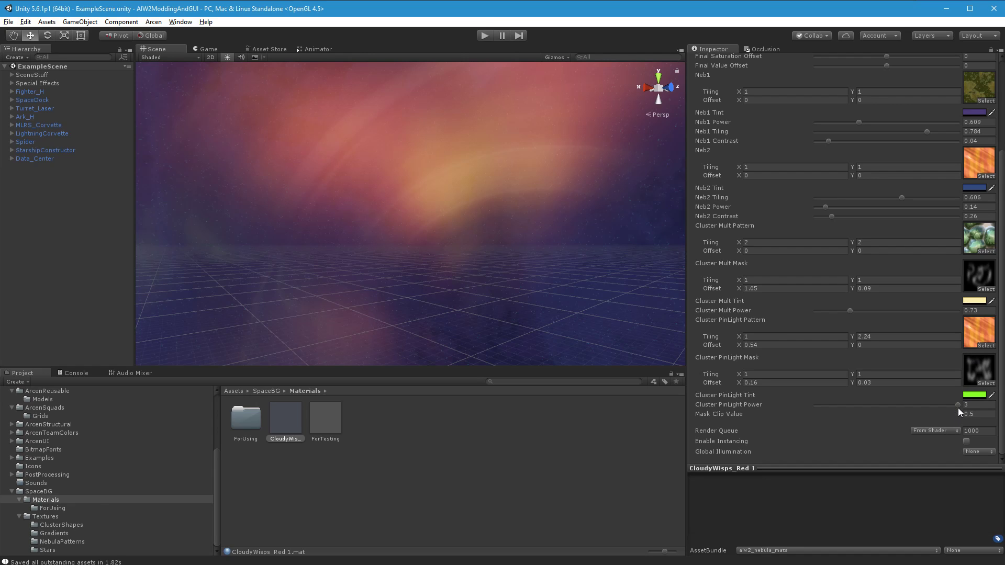
Step: Test lower Cluster PinLight Power values from several angles and settle on 1.31
{"action": "left_click_drag", "start_coordinate": [957, 407], "coordinate": [881, 404]}
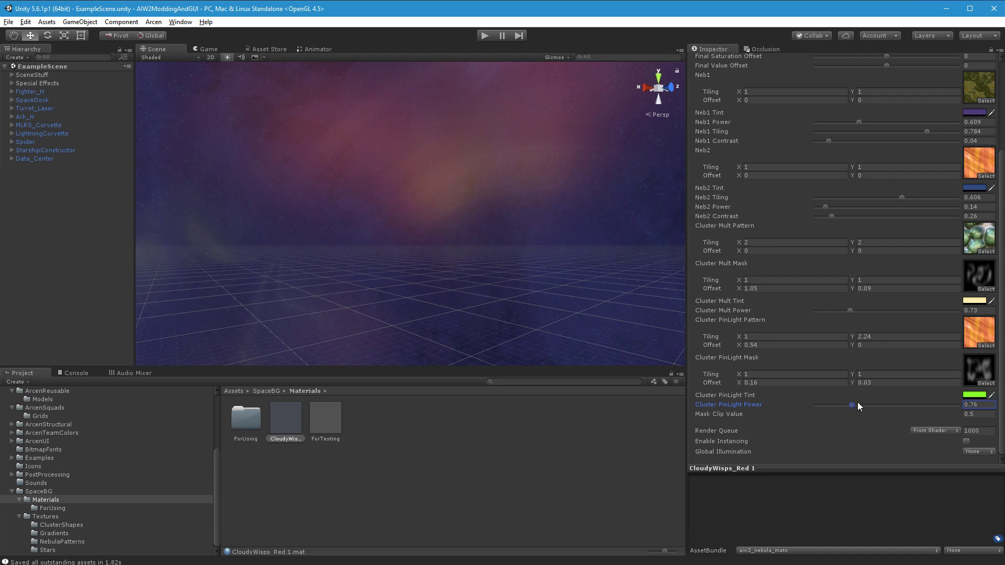
{"action": "left_click_drag", "start_coordinate": [866, 400], "coordinate": [837, 391]}
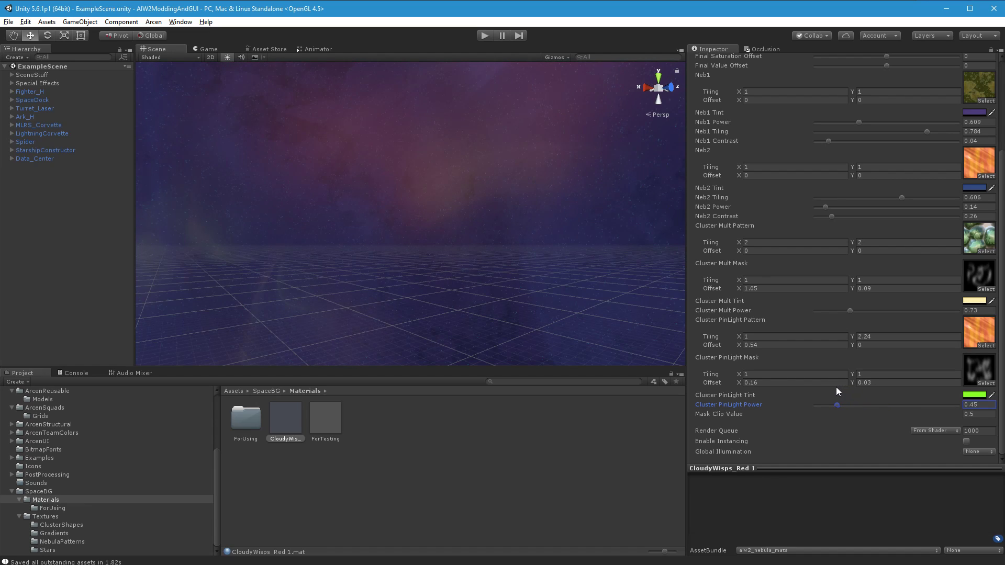
{"action": "right_click_drag", "start_coordinate": [505, 264], "coordinate": [348, 344]}
{"action": "right_click_drag", "start_coordinate": [471, 303], "coordinate": [658, 340]}
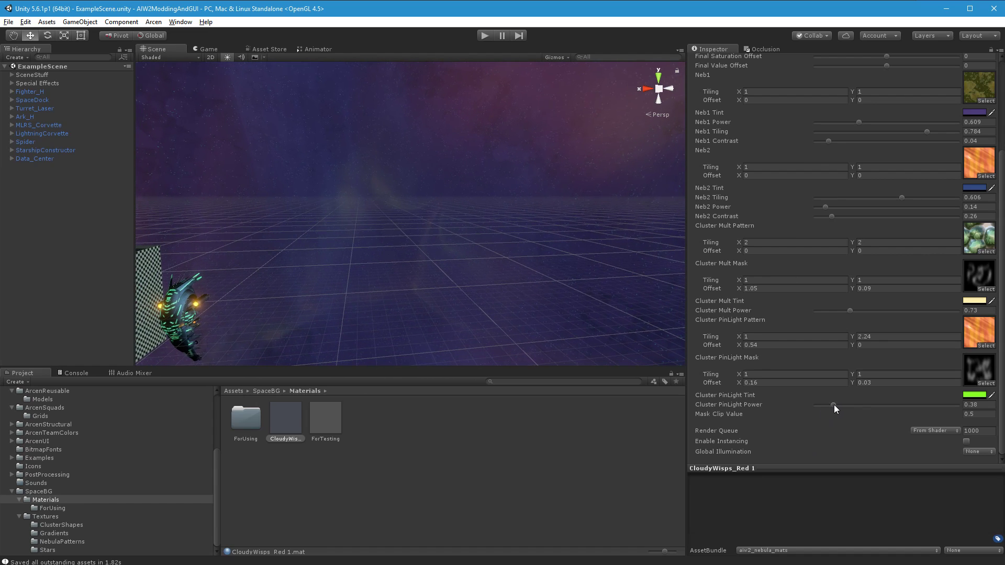
{"action": "right_click_drag", "start_coordinate": [532, 363], "coordinate": [555, 289]}
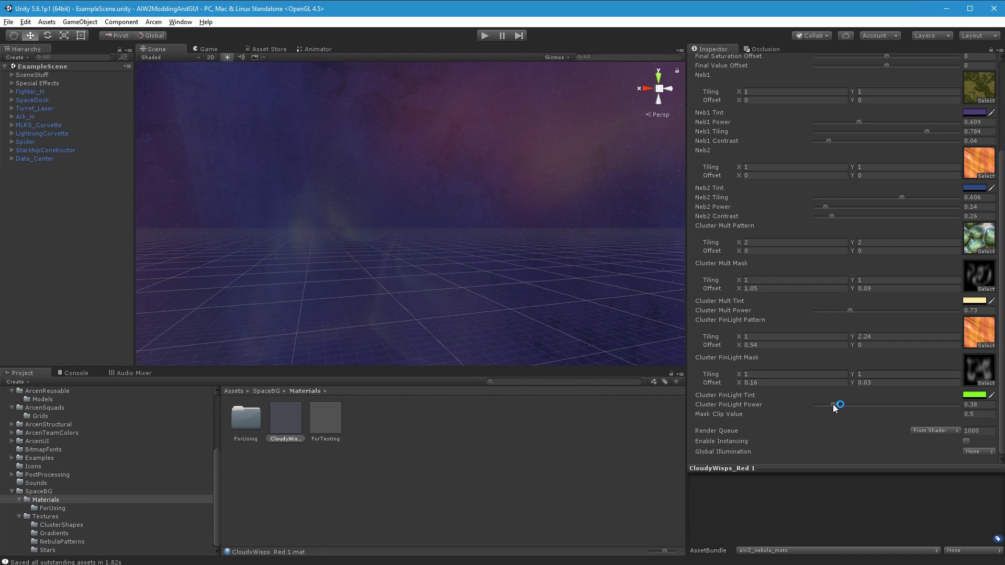
{"action": "left_click_drag", "start_coordinate": [834, 404], "coordinate": [865, 403]}
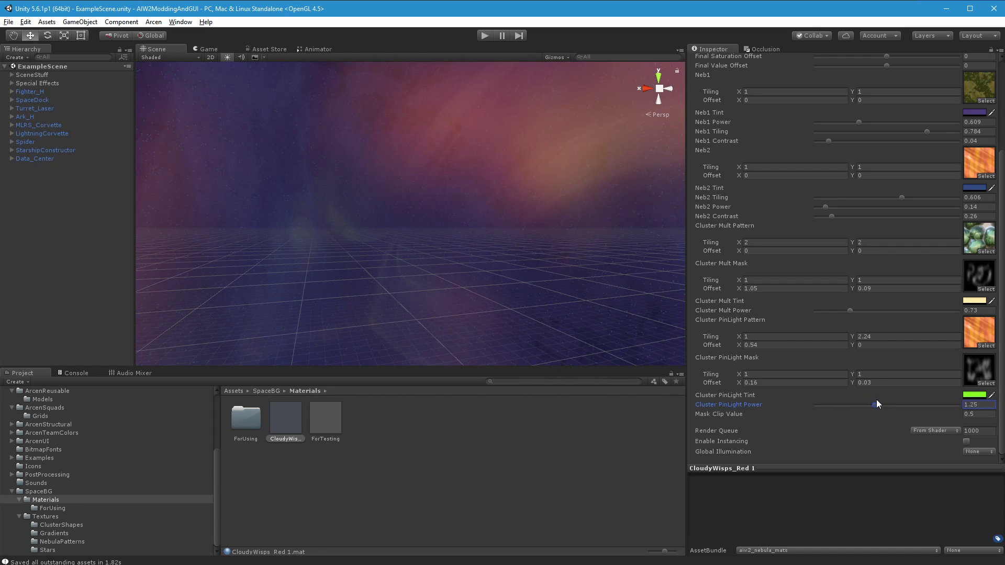
Step: Raise the Cluster Mult Power to 1.41 and the Neb2 Power to 0.324
{"action": "left_click_drag", "start_coordinate": [850, 310], "coordinate": [883, 306]}
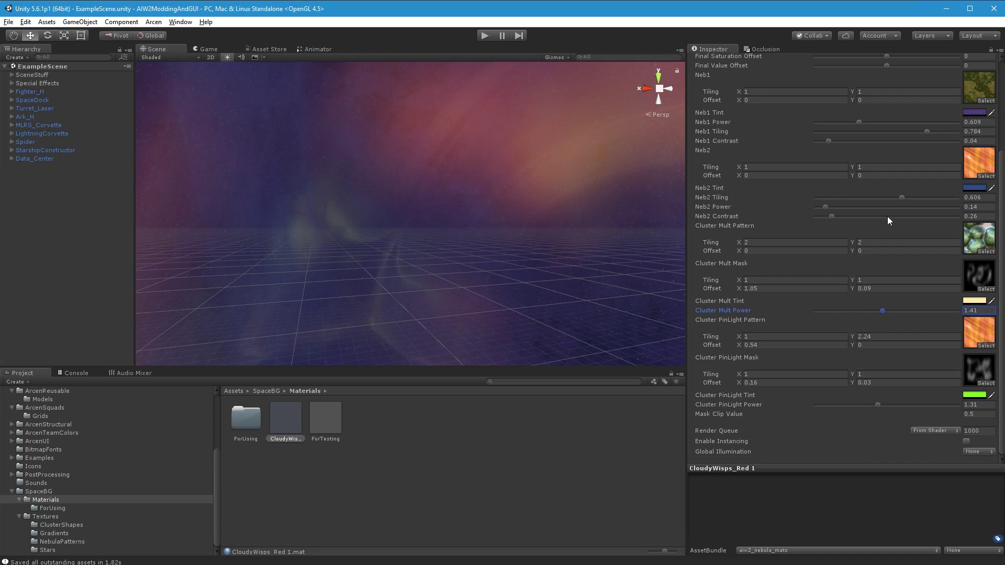
{"action": "left_click_drag", "start_coordinate": [827, 206], "coordinate": [842, 202]}
{"action": "scroll", "coordinate": [869, 225], "scroll_direction": "up", "scroll_amount": 3}
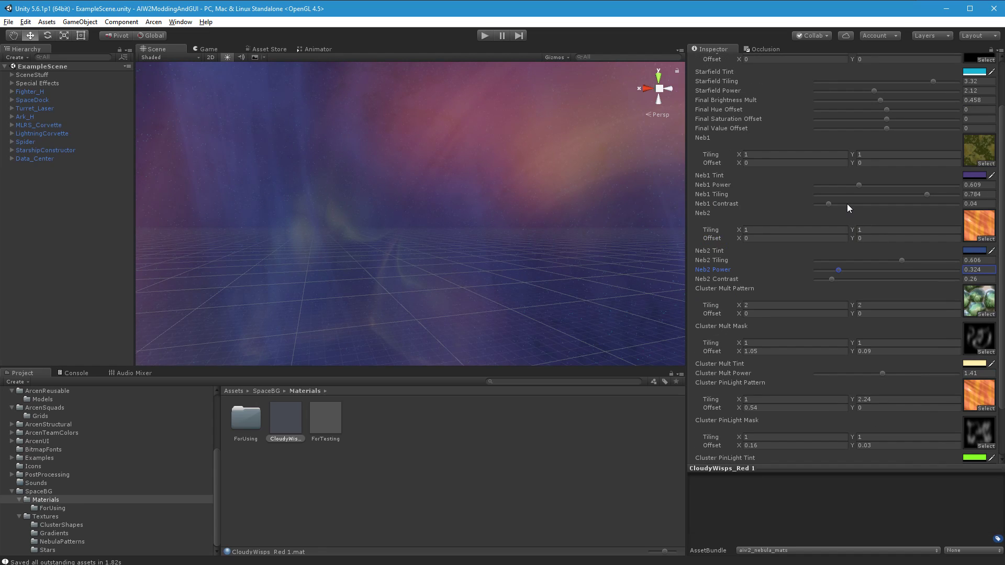
Step: Raise Neb1 Power of the CloudyWisps_Red 1 material to 0.741 and check the sky around the ships
{"action": "scroll", "coordinate": [849, 209], "scroll_direction": "up", "scroll_amount": 1}
{"action": "left_click", "coordinate": [861, 217]}
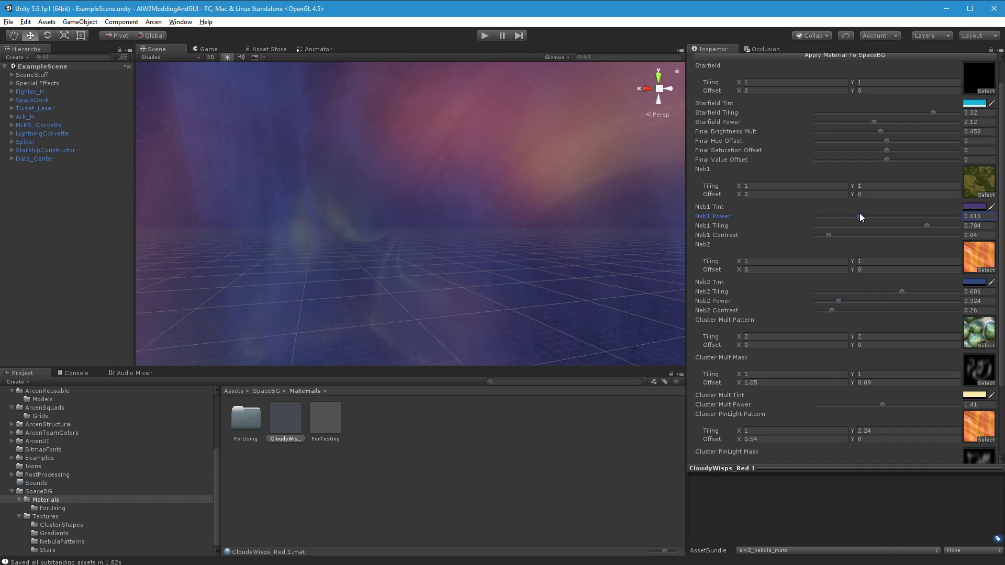
{"action": "right_click_drag", "start_coordinate": [667, 222], "coordinate": [507, 272]}
{"action": "scroll", "coordinate": [853, 290], "scroll_direction": "up", "scroll_amount": 3}
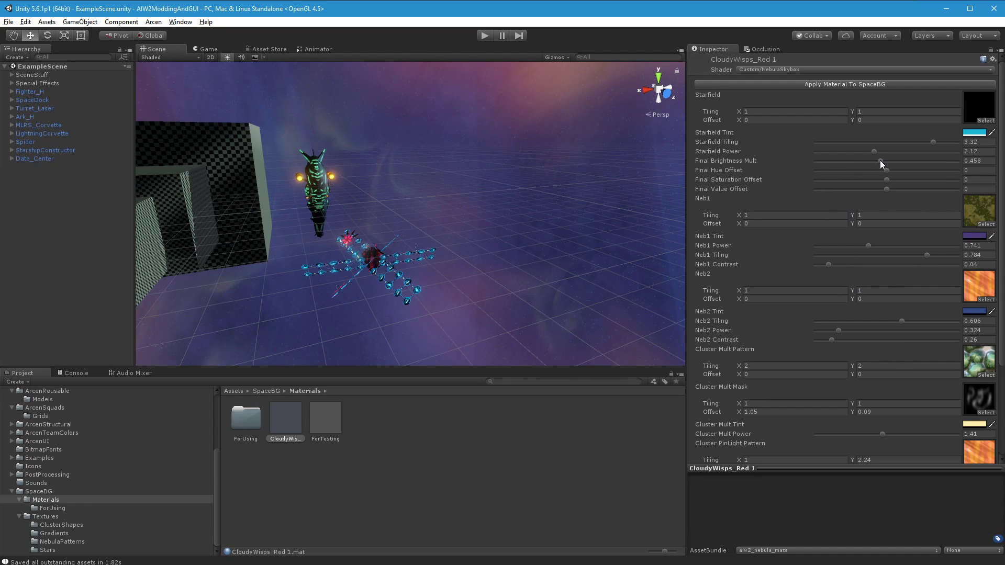
Step: Try a Final Brightness Mult of 0.227 and inspect the darker sky around the ships
{"action": "left_click_drag", "start_coordinate": [880, 161], "coordinate": [846, 159]}
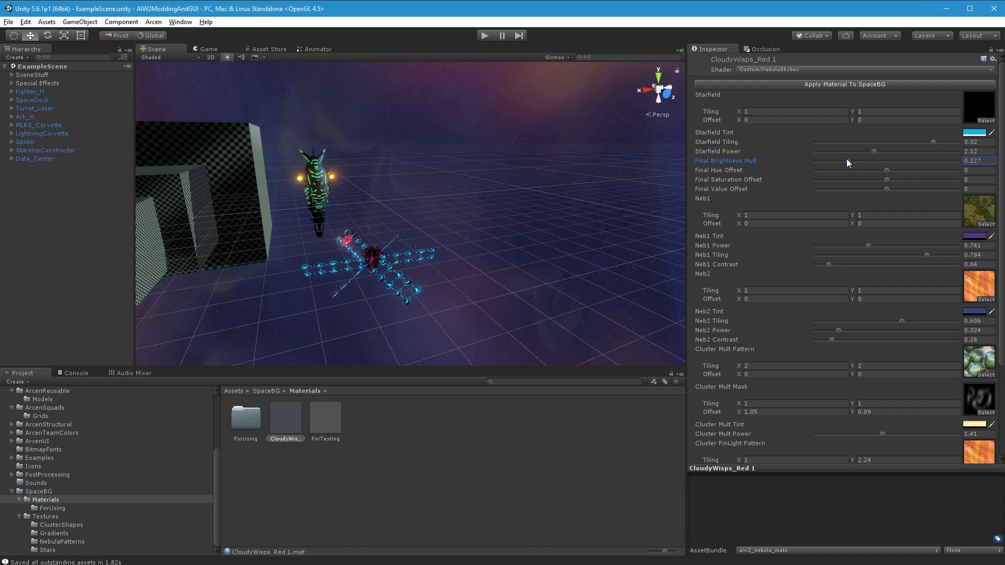
{"action": "left_click_drag", "start_coordinate": [406, 338], "coordinate": [434, 282], "text": "alt"}
{"action": "left_click_drag", "start_coordinate": [537, 146], "coordinate": [449, 280], "text": "alt"}
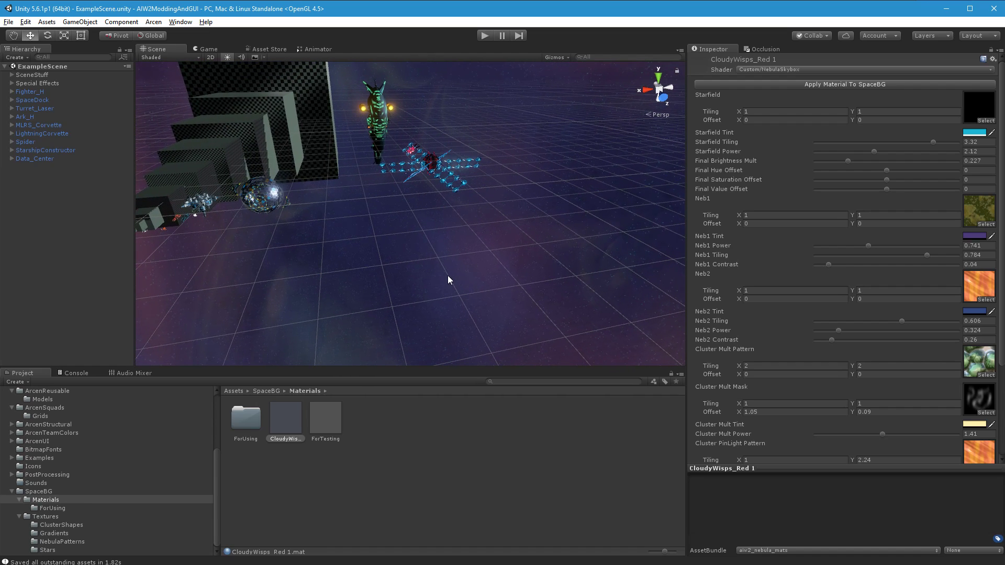
Step: Change the Starfield Tint of the material to a medium green
{"action": "left_click", "coordinate": [975, 133]}
{"action": "left_click_drag", "start_coordinate": [498, 451], "coordinate": [501, 454]}
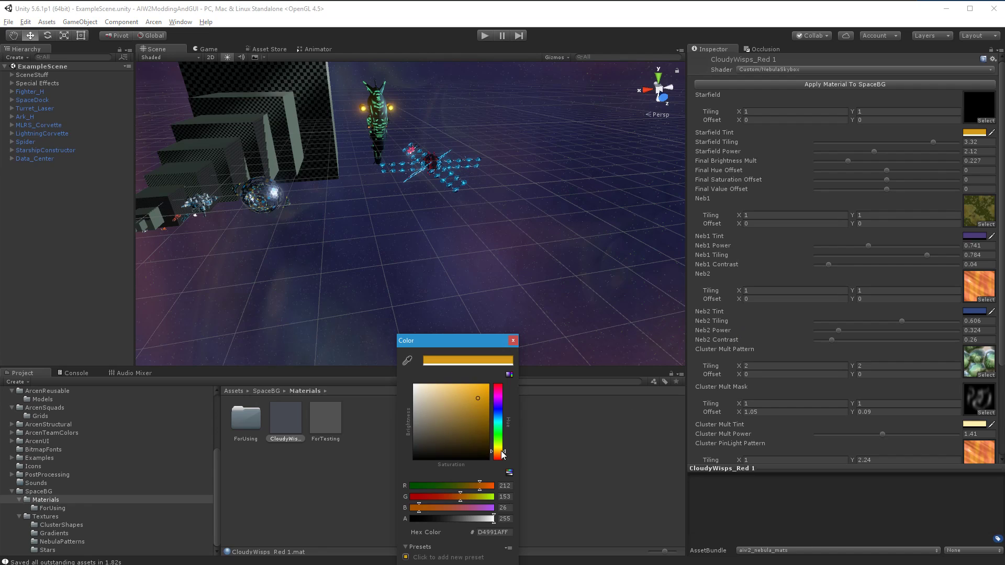
{"action": "mouse_move", "coordinate": [482, 418]}
{"action": "left_mouse_down"}
{"action": "mouse_move", "coordinate": [473, 407]}
{"action": "mouse_move", "coordinate": [484, 409]}
{"action": "mouse_move", "coordinate": [456, 406]}
{"action": "left_mouse_up"}
{"action": "left_click_drag", "start_coordinate": [498, 452], "coordinate": [498, 422]}
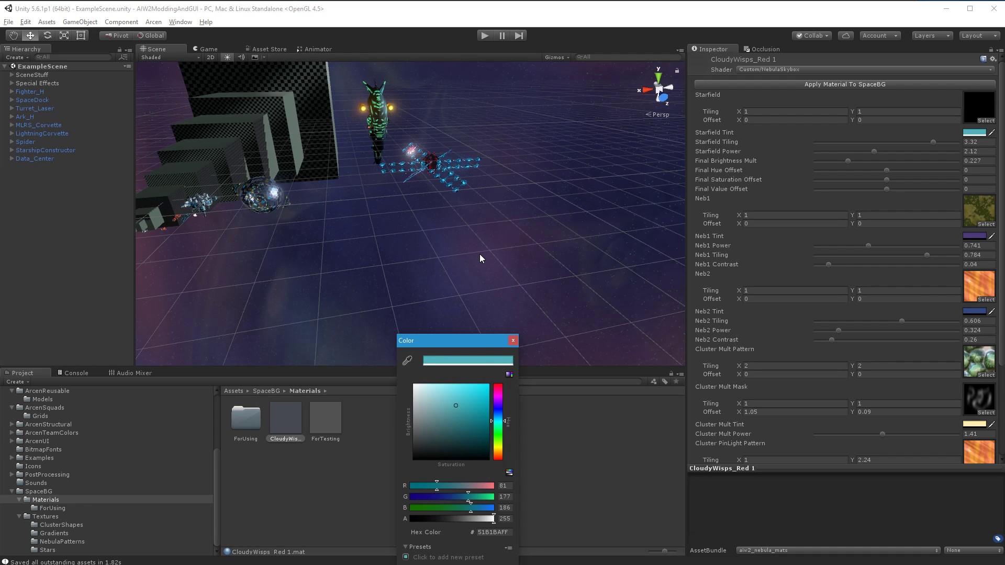
{"action": "left_click", "coordinate": [500, 431]}
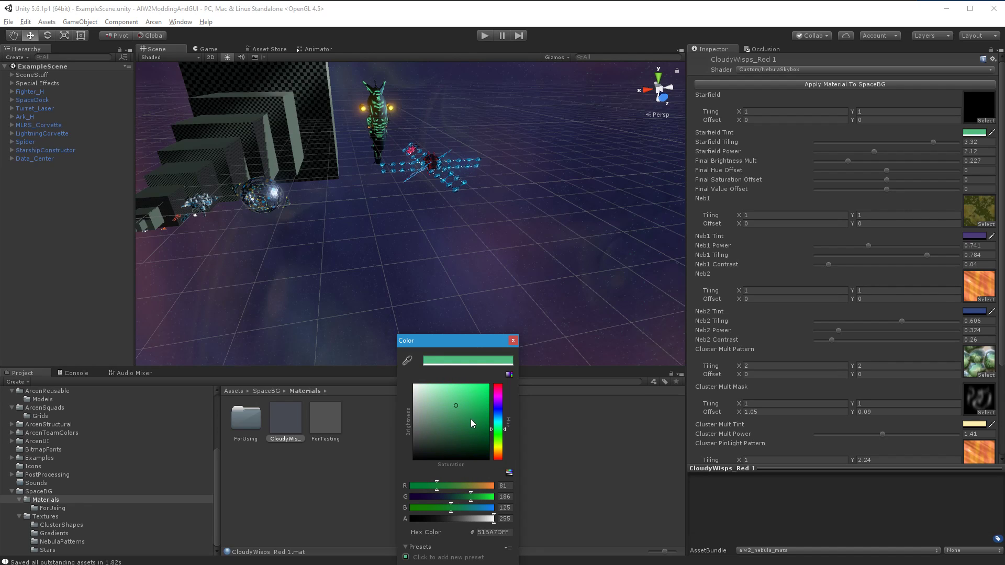
{"action": "left_click", "coordinate": [470, 255]}
Step: Set the Final Brightness Mult to 0.392 while checking the background behind the ships
{"action": "right_click_drag", "start_coordinate": [470, 256], "coordinate": [590, 208]}
{"action": "right_click_drag", "start_coordinate": [826, 224], "coordinate": [399, 247]}
{"action": "right_click_drag", "start_coordinate": [471, 284], "coordinate": [604, 284]}
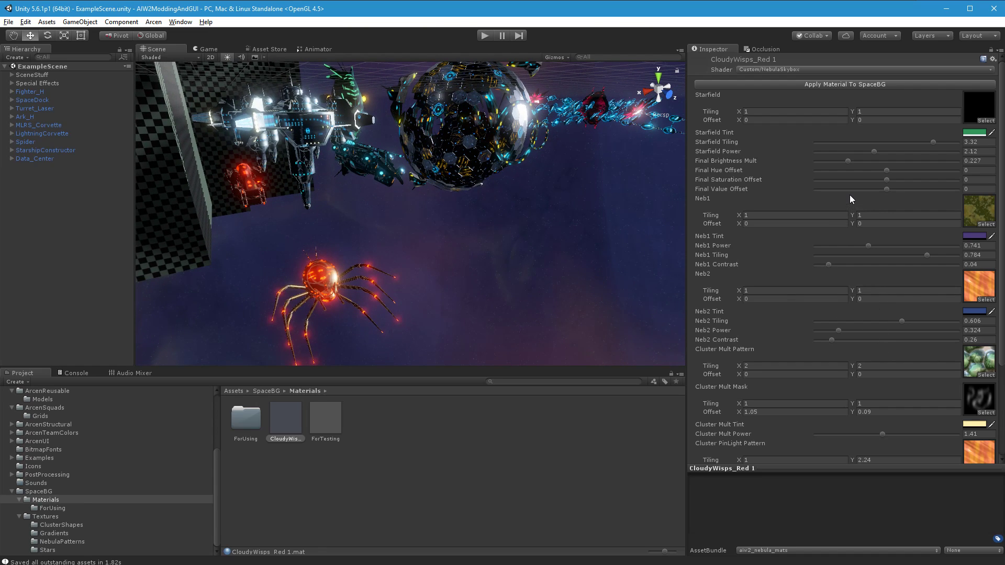
{"action": "left_click_drag", "start_coordinate": [850, 160], "coordinate": [872, 155]}
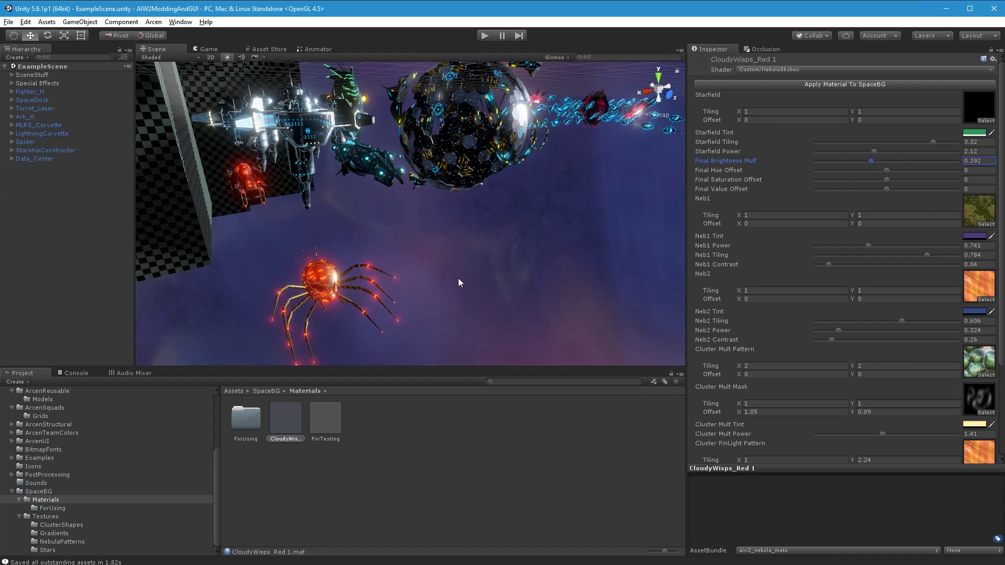
{"action": "right_click_drag", "start_coordinate": [458, 282], "coordinate": [296, 404]}
Step: Rename the CloudyWisps_Red 1 material as Morning_BlueOrange and duplicate it
{"action": "left_click", "coordinate": [284, 441]}
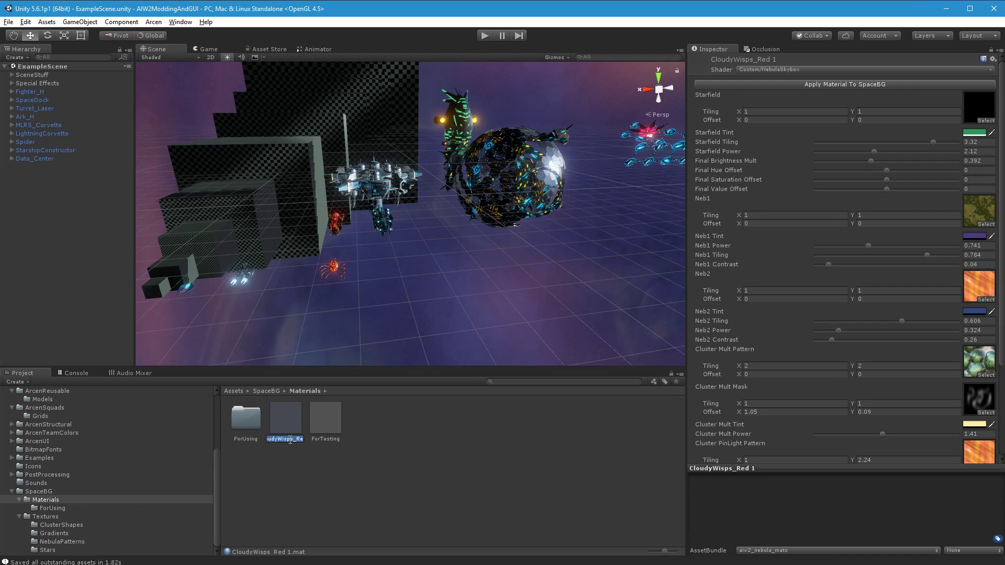
{"action": "type", "text": "Morning"}
{"action": "type", "text": "_"}
{"action": "type", "text": "Blue"}
{"action": "type", "text": "Orange"}
{"action": "key", "text": "Return"}
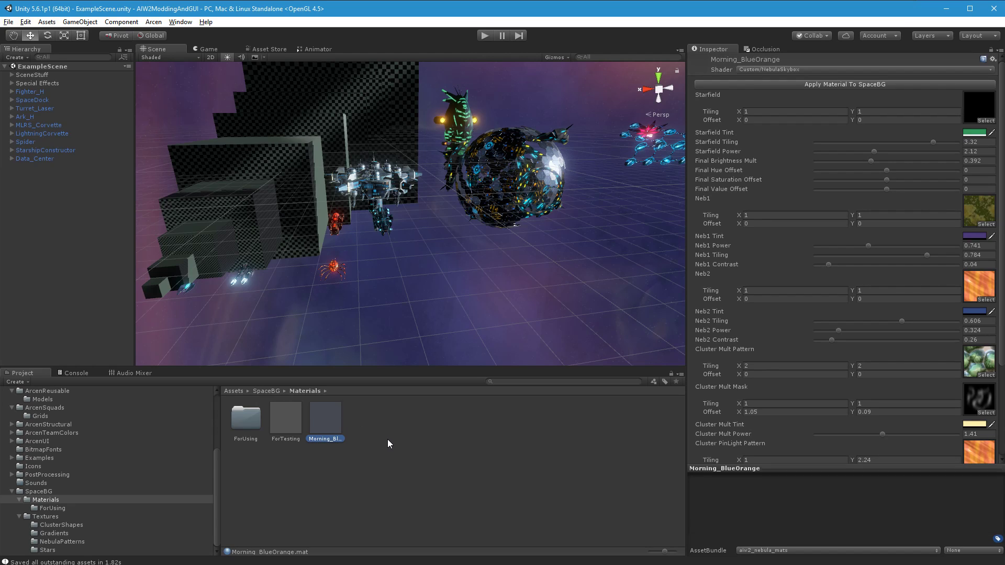
{"action": "key", "text": "ctrl+d"}
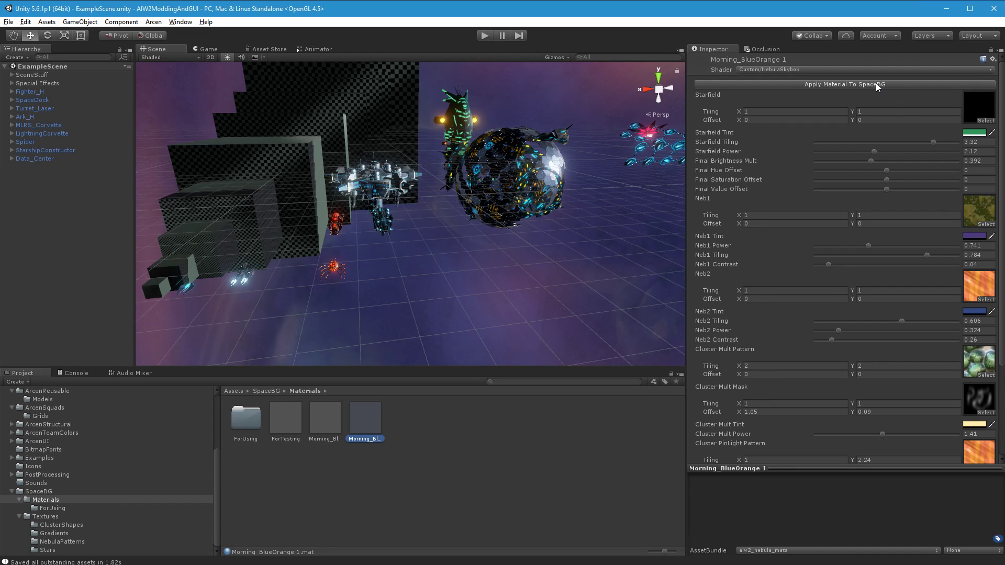
Step: Try a Final Hue Offset of 0.051 on the duplicated material to shift the sky towards purple
{"action": "left_click_drag", "start_coordinate": [444, 302], "coordinate": [474, 264], "text": "alt"}
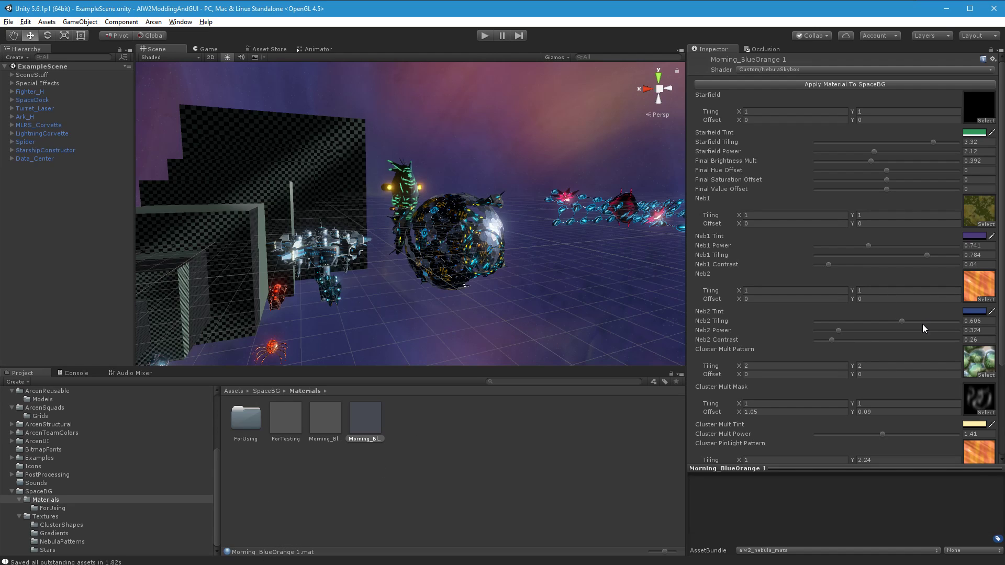
{"action": "scroll", "coordinate": [923, 324], "scroll_direction": "down", "scroll_amount": 5}
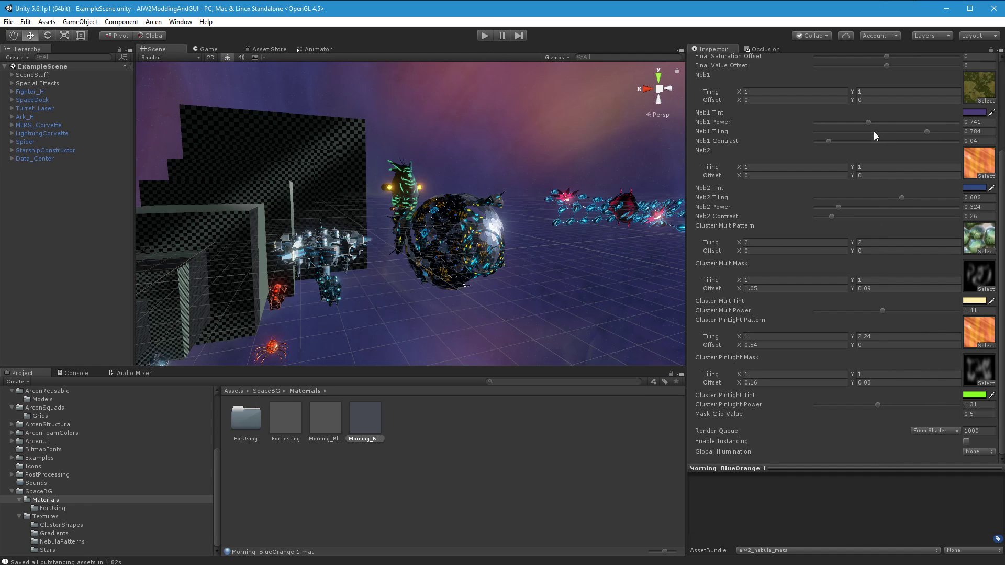
{"action": "scroll", "coordinate": [868, 376], "scroll_direction": "up", "scroll_amount": 5}
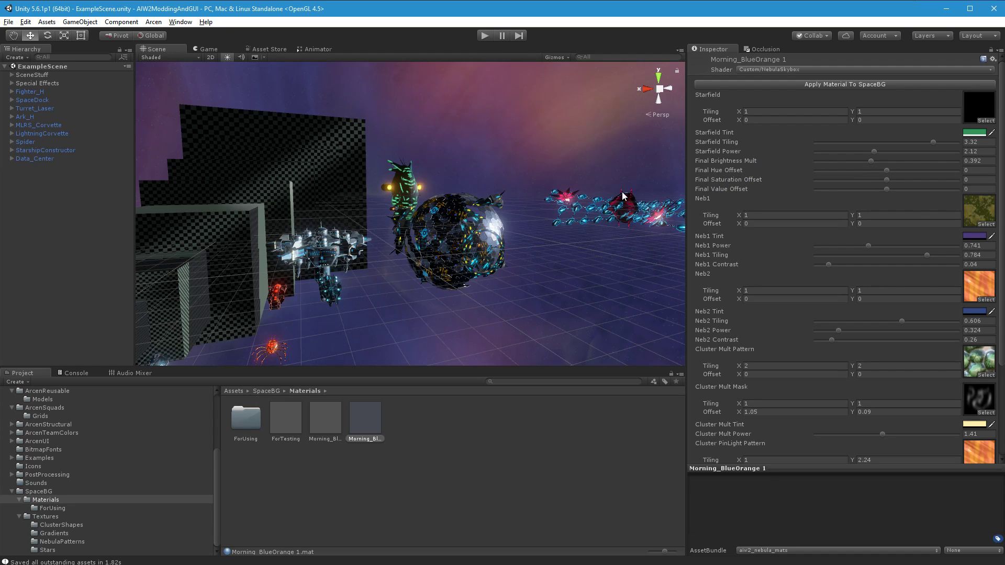
{"action": "left_click_drag", "start_coordinate": [887, 171], "coordinate": [893, 168]}
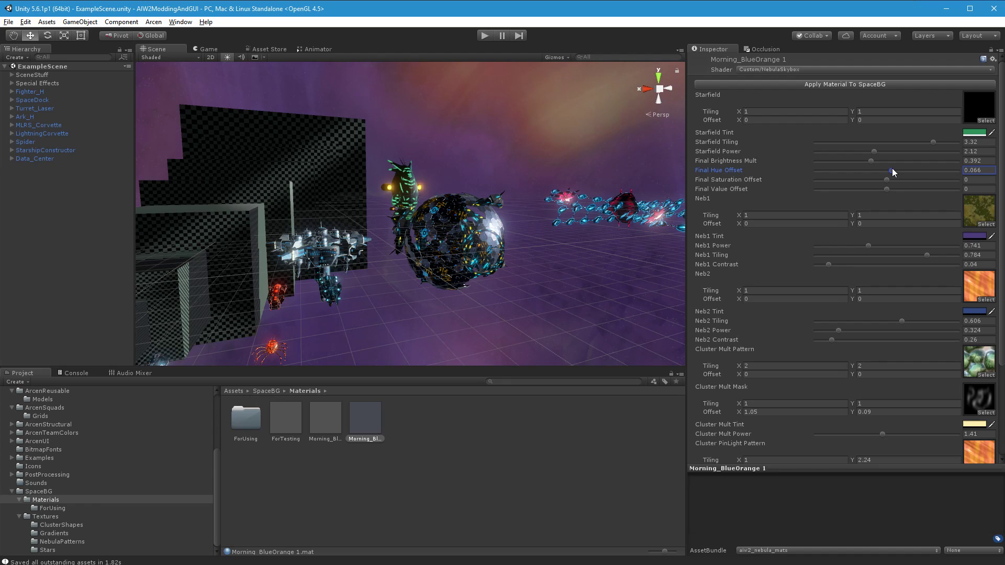
{"action": "left_click_drag", "start_coordinate": [893, 171], "coordinate": [894, 172]}
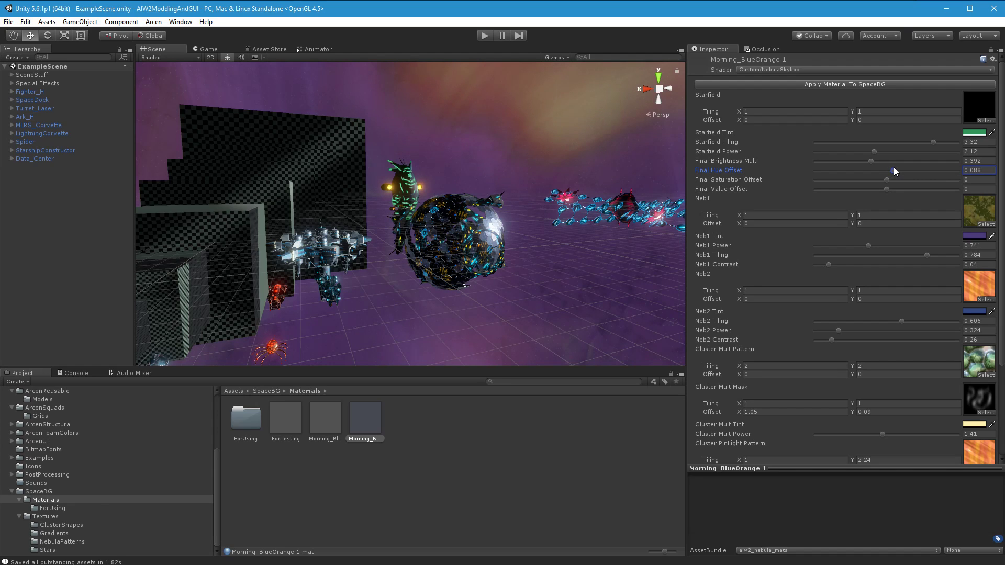
{"action": "left_click_drag", "start_coordinate": [893, 171], "coordinate": [892, 172]}
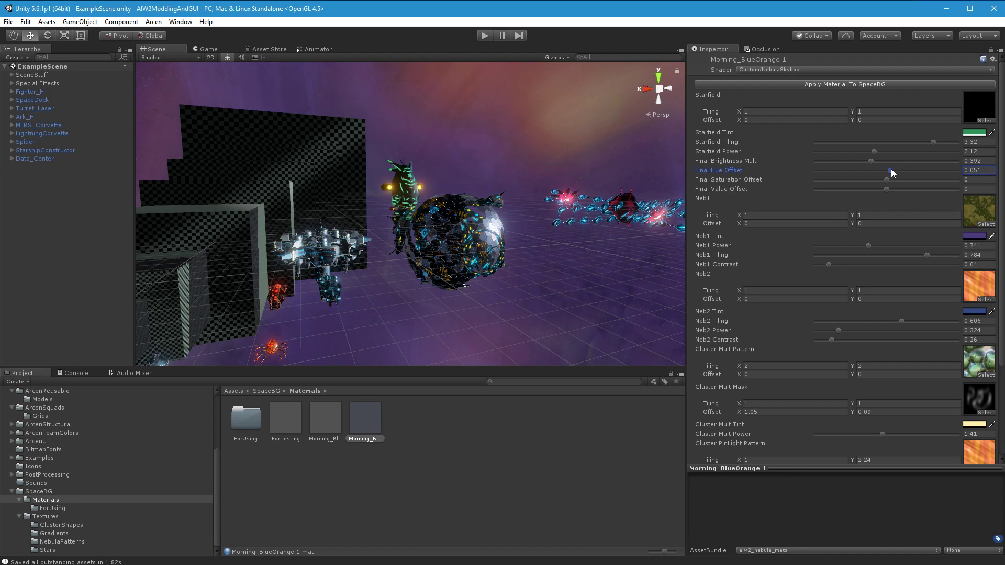
{"action": "left_click_drag", "start_coordinate": [533, 125], "coordinate": [661, 198], "text": "alt"}
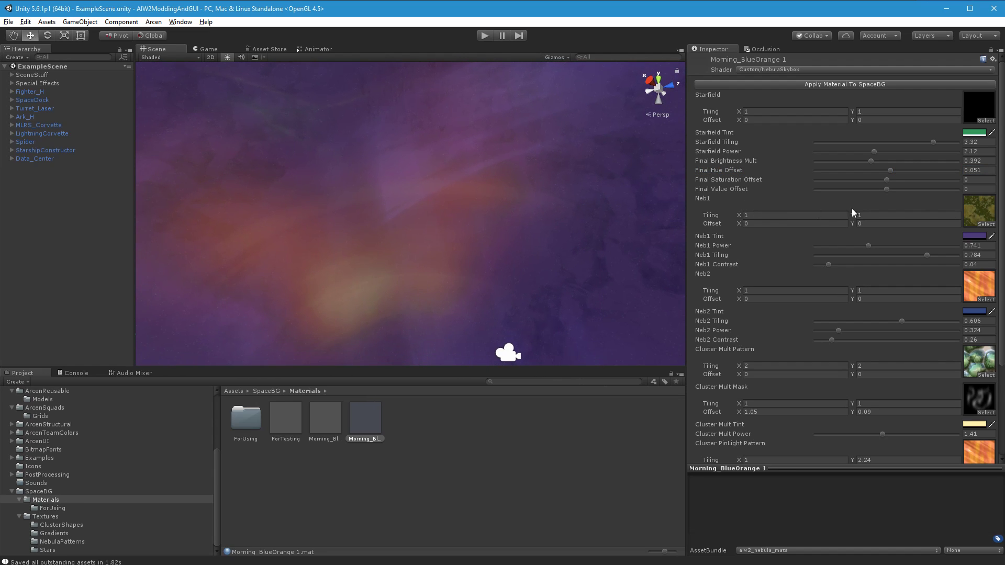
Step: Try a Final Saturation Offset of -0.11 and check the sky from another angle
{"action": "left_click_drag", "start_coordinate": [464, 195], "coordinate": [382, 471], "text": "alt"}
{"action": "left_click_drag", "start_coordinate": [887, 180], "coordinate": [880, 179]}
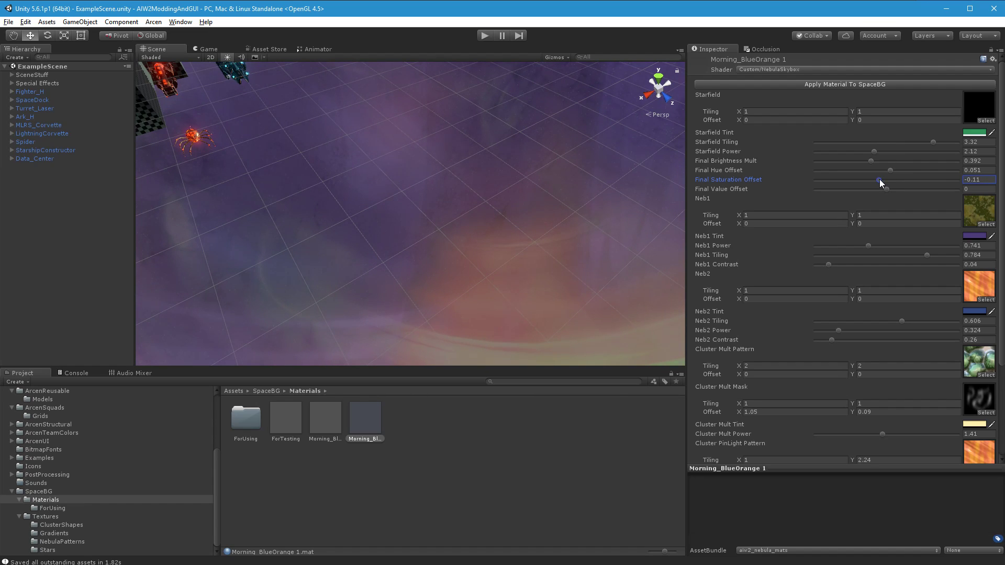
{"action": "left_click_drag", "start_coordinate": [545, 358], "coordinate": [532, 210], "text": "alt"}
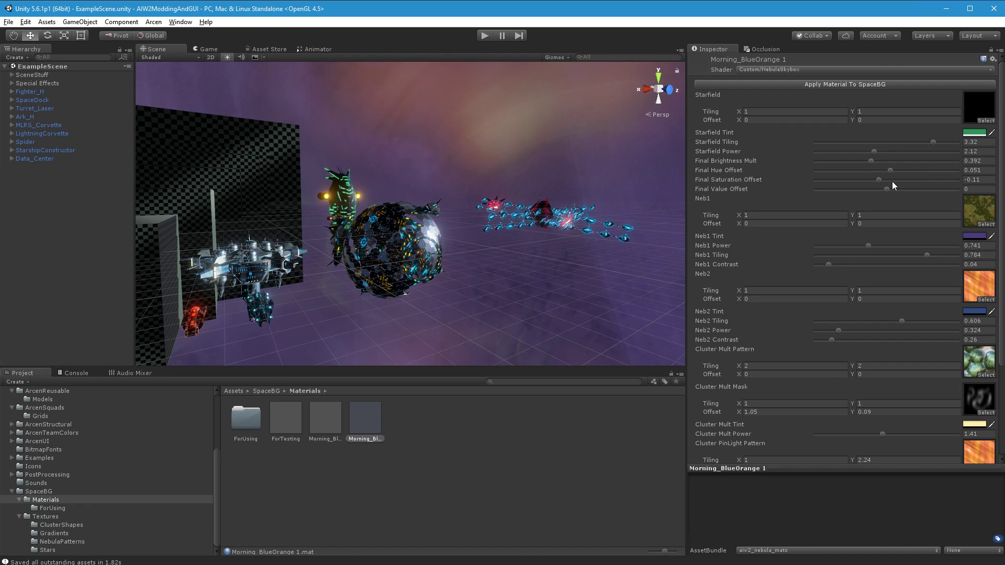
Step: Try a Final Value Offset of 0.492 together with a Final Saturation Offset of -0.081
{"action": "left_click_drag", "start_coordinate": [885, 191], "coordinate": [885, 191]}
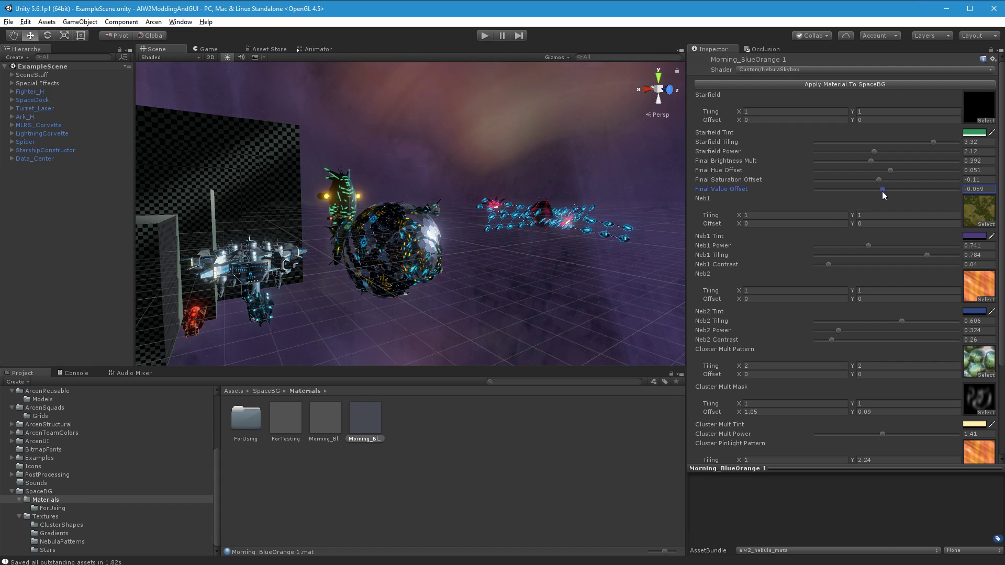
{"action": "left_click_drag", "start_coordinate": [885, 190], "coordinate": [882, 192]}
{"action": "right_click_drag", "start_coordinate": [662, 269], "coordinate": [722, 259]}
{"action": "left_click_drag", "start_coordinate": [877, 180], "coordinate": [921, 190]}
Step: Try a Final Brightness Mult of 0.128 and look over the scene
{"action": "right_click_drag", "start_coordinate": [574, 231], "coordinate": [529, 243]}
{"action": "left_click_drag", "start_coordinate": [871, 161], "coordinate": [835, 160]}
{"action": "right_click_drag", "start_coordinate": [521, 309], "coordinate": [449, 307]}
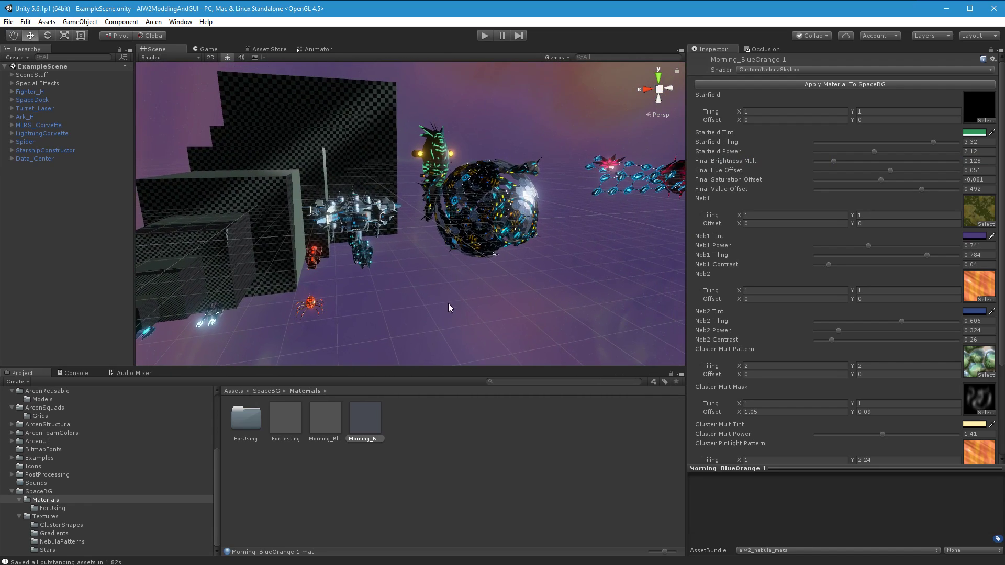
Step: Try Final Hue Offset values across the whole range, ending at 0.148
{"action": "left_click_drag", "start_coordinate": [889, 171], "coordinate": [892, 170]}
{"action": "right_click_drag", "start_coordinate": [530, 243], "coordinate": [679, 224]}
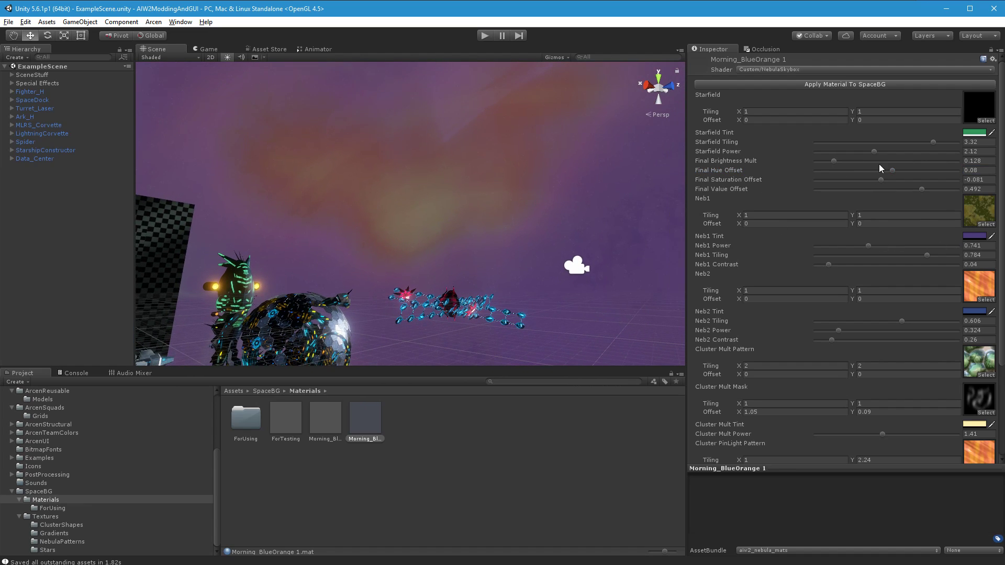
{"action": "left_click_drag", "start_coordinate": [892, 168], "coordinate": [960, 171]}
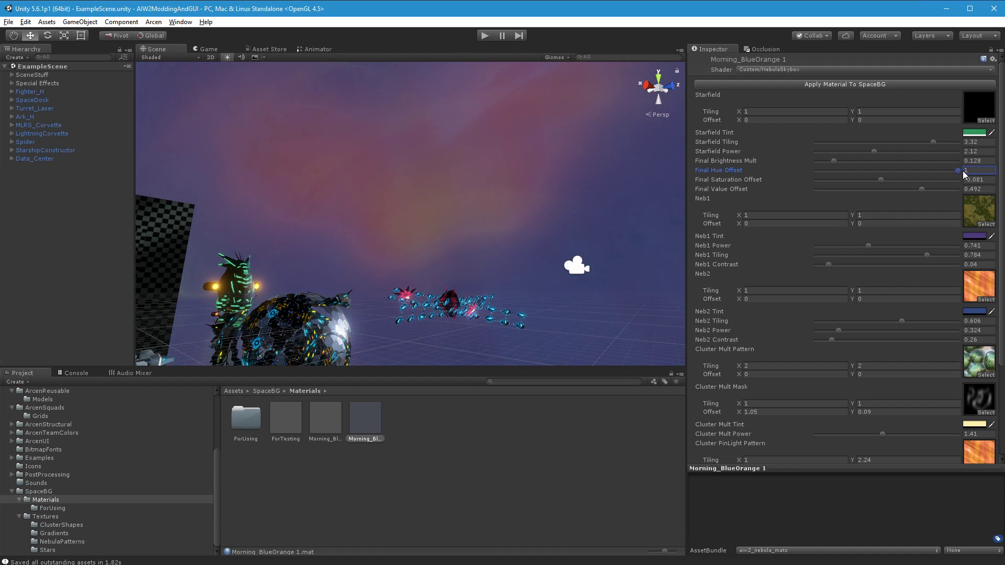
{"action": "left_click", "coordinate": [833, 171]}
{"action": "left_click_drag", "start_coordinate": [832, 170], "coordinate": [828, 169]}
{"action": "left_click_drag", "start_coordinate": [833, 171], "coordinate": [898, 166]}
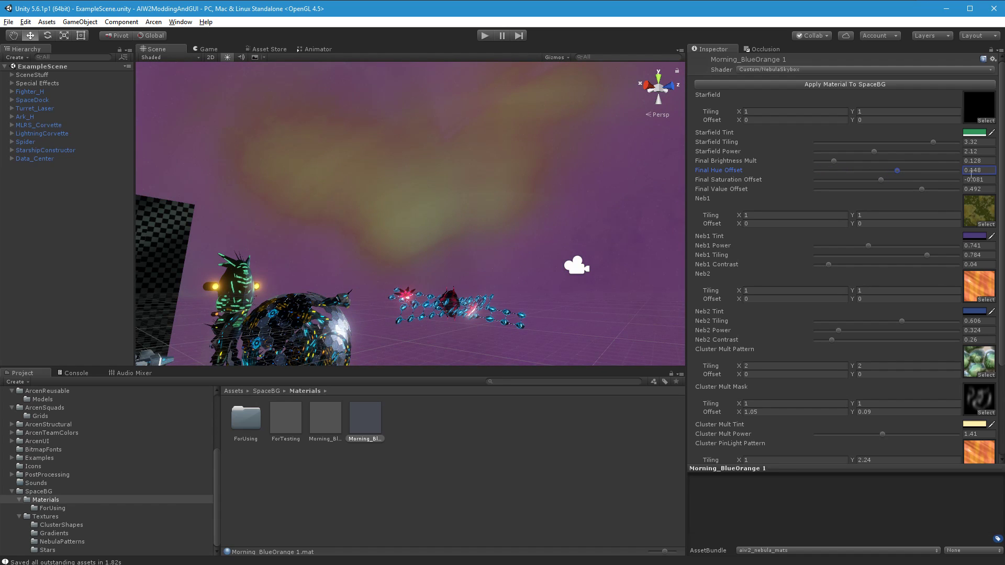
Step: Reset the Final Hue, Saturation and Value Offsets of the duplicate material to 0
{"action": "left_click", "coordinate": [980, 170]}
{"action": "type", "text": "0"}
{"action": "left_click", "coordinate": [984, 179]}
{"action": "type", "text": "0"}
{"action": "left_click", "coordinate": [987, 189]}
{"action": "type", "text": "0"}
{"action": "right_click_drag", "start_coordinate": [520, 211], "coordinate": [456, 289]}
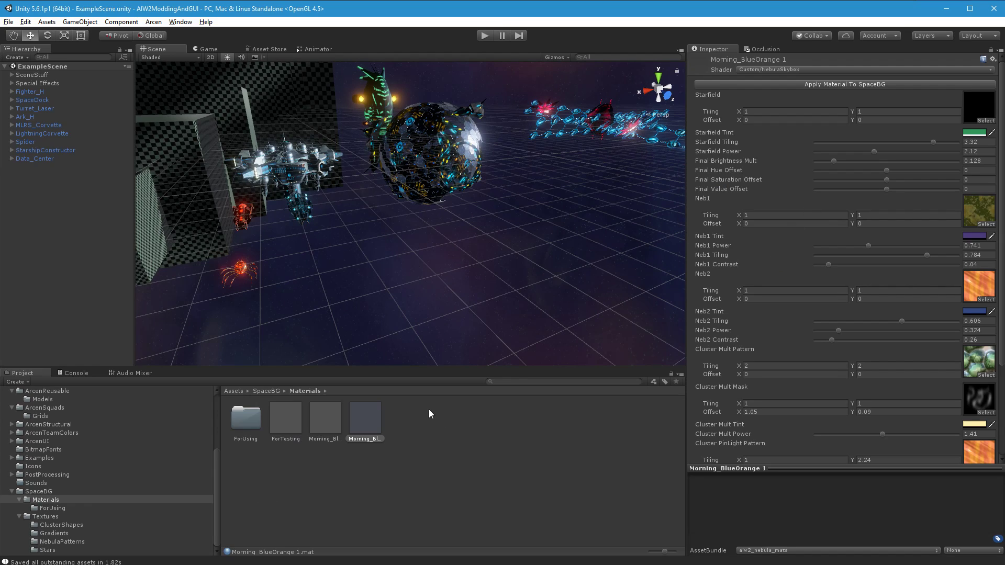
Step: Copy the Final Brightness Mult value from Morning_BlueOrange into the duplicate material, 0.392
{"action": "left_click", "coordinate": [330, 419]}
{"action": "left_click", "coordinate": [975, 161]}
{"action": "key", "text": "ctrl+c"}
{"action": "left_click", "coordinate": [365, 419]}
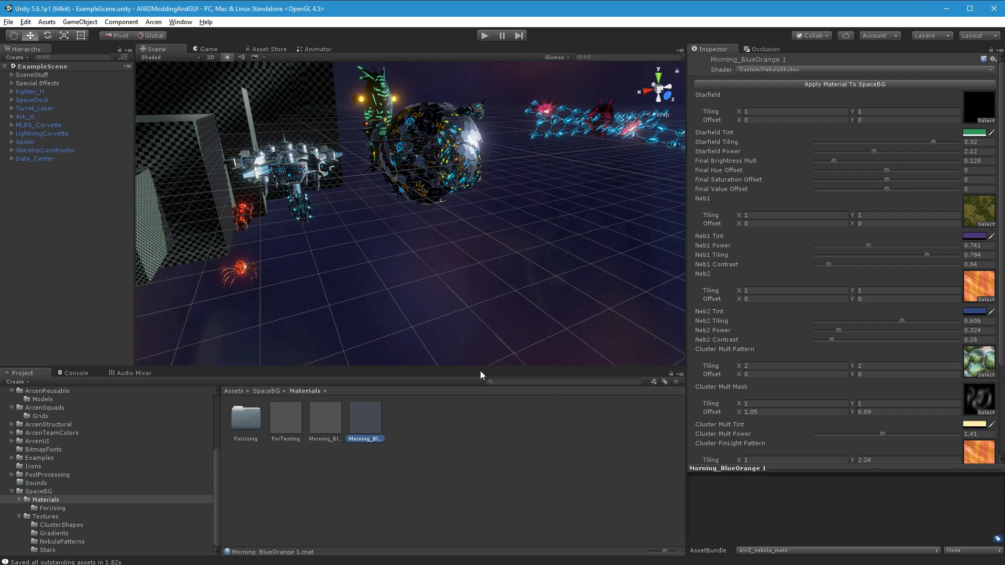
{"action": "left_click", "coordinate": [975, 162]}
{"action": "key", "text": "ctrl+v"}
Step: Set the duplicate material's Final Hue Offset to 0.103 while viewing the bright cloud in the sky
{"action": "right_click_drag", "start_coordinate": [513, 229], "coordinate": [474, 253]}
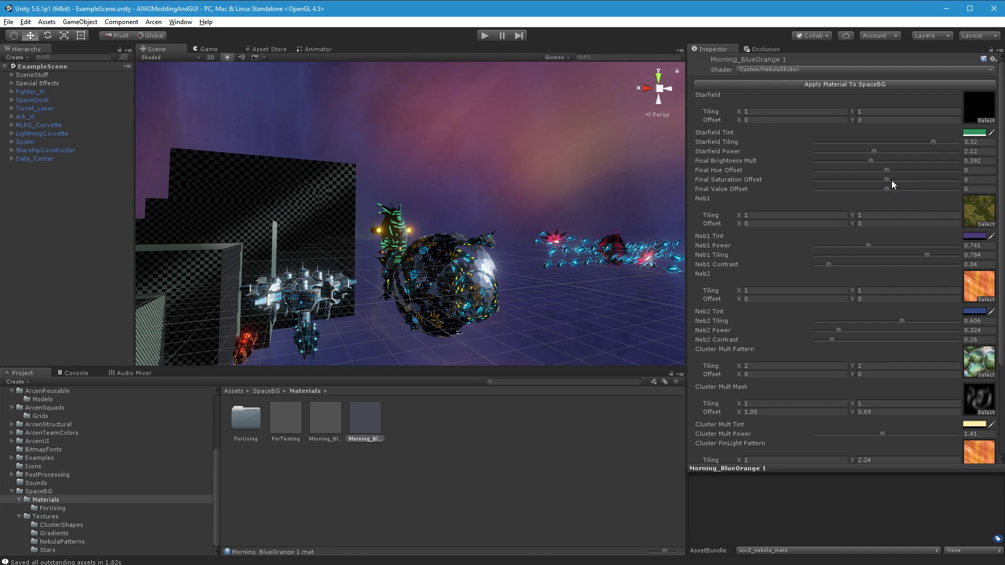
{"action": "right_click_drag", "start_coordinate": [644, 219], "coordinate": [937, 207]}
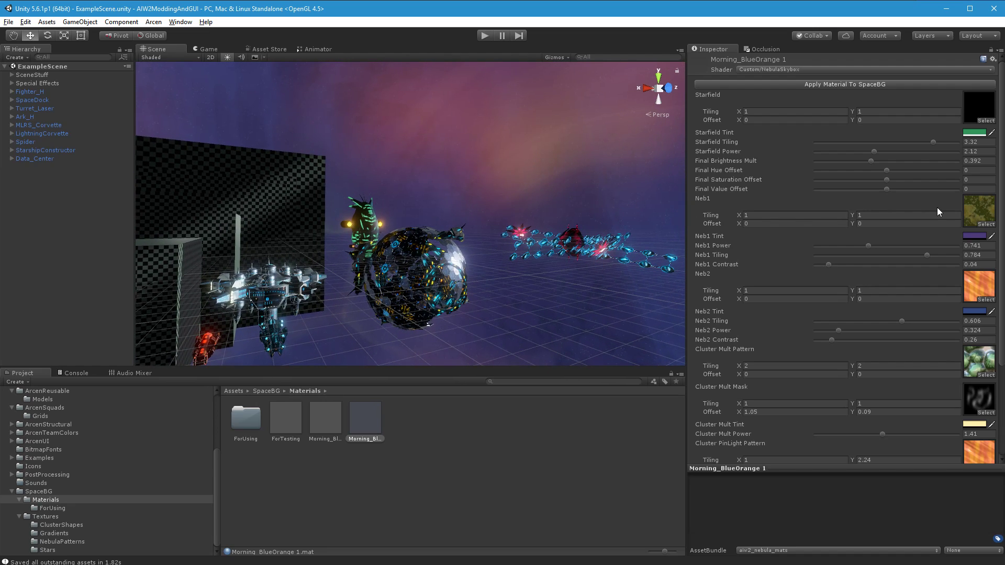
{"action": "right_click_drag", "start_coordinate": [573, 249], "coordinate": [626, 242]}
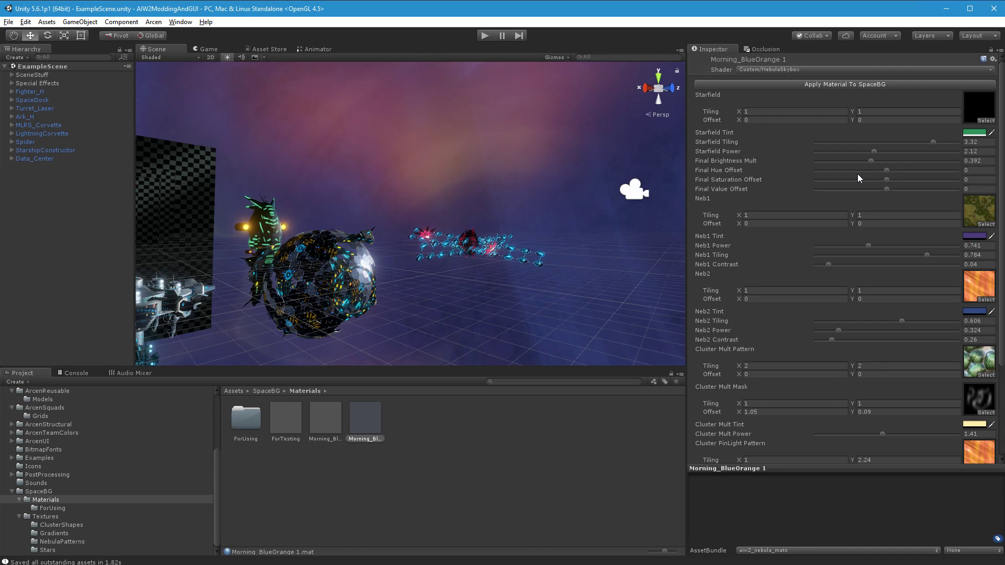
{"action": "left_click_drag", "start_coordinate": [886, 170], "coordinate": [894, 173]}
{"action": "left_click_drag", "start_coordinate": [571, 137], "coordinate": [585, 119], "text": "alt"}
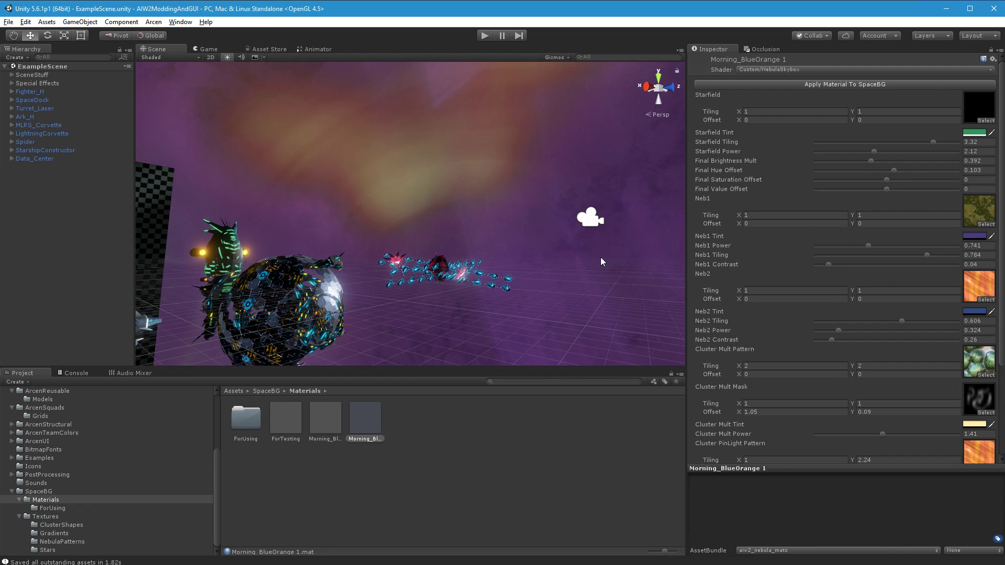
Step: Lower the Cluster PinLight Power of the duplicate material to 0.66
{"action": "scroll", "coordinate": [920, 273], "scroll_direction": "down", "scroll_amount": 3}
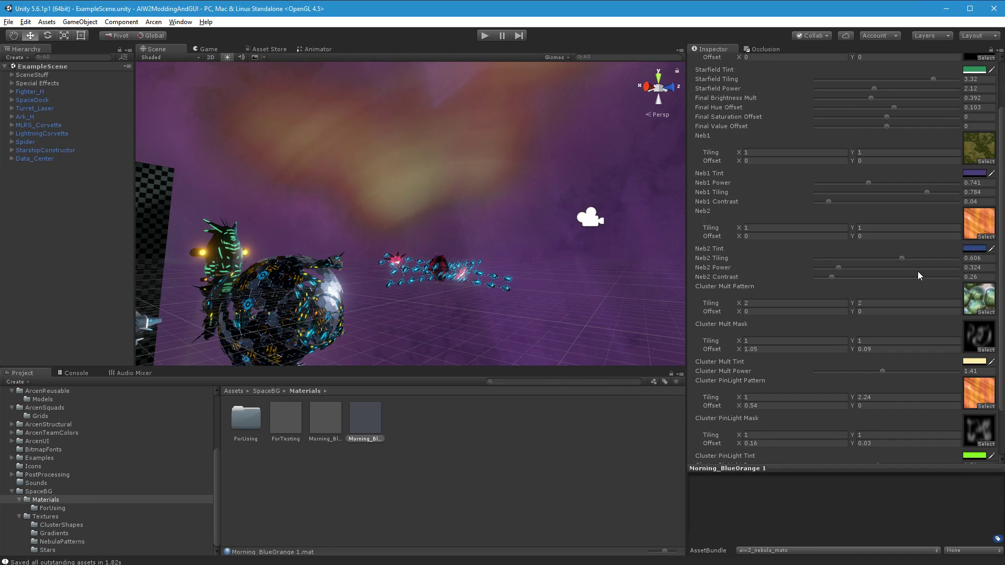
{"action": "scroll", "coordinate": [872, 435], "scroll_direction": "down", "scroll_amount": 3}
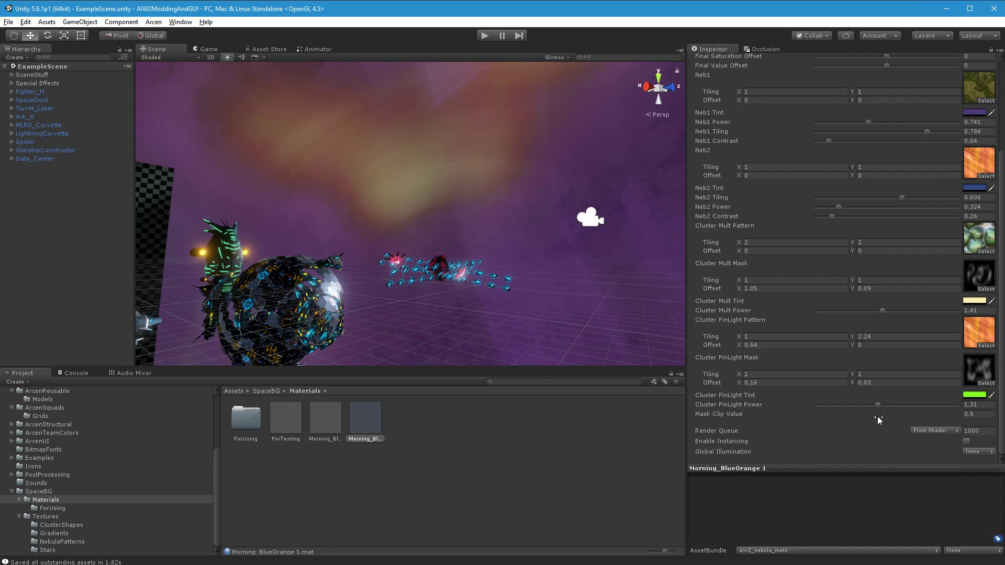
{"action": "left_click_drag", "start_coordinate": [878, 407], "coordinate": [855, 410]}
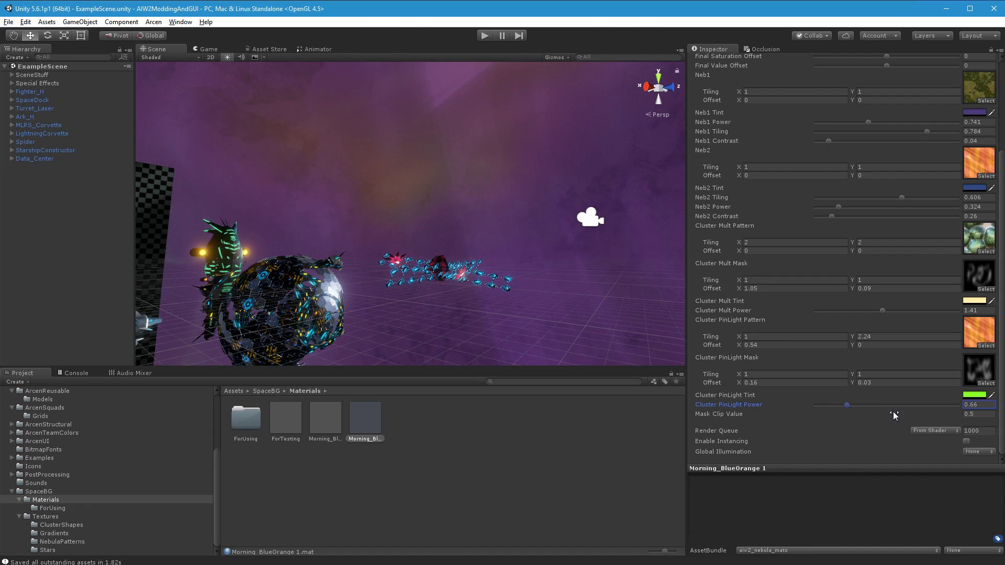
Step: Set the duplicate material's Cluster PinLight Power to 1.31 and recolour its Cluster PinLight Tint dark blue (1300A1)
{"action": "left_click_drag", "start_coordinate": [893, 412], "coordinate": [932, 407]}
{"action": "left_click", "coordinate": [968, 396]}
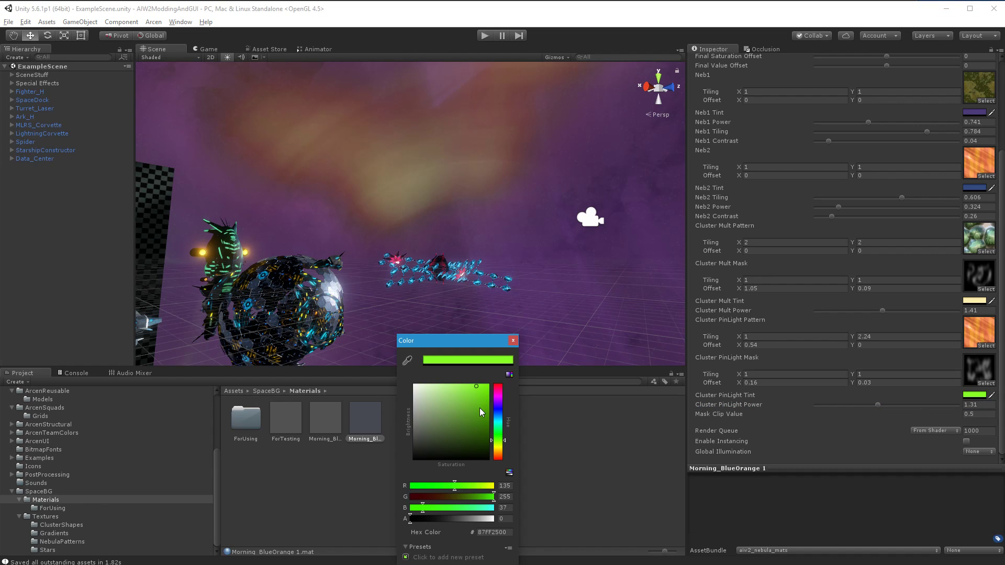
{"action": "mouse_move", "coordinate": [471, 410]}
{"action": "left_mouse_down"}
{"action": "mouse_move", "coordinate": [481, 413]}
{"action": "mouse_move", "coordinate": [436, 410]}
{"action": "mouse_move", "coordinate": [482, 417]}
{"action": "mouse_move", "coordinate": [506, 406]}
{"action": "left_mouse_up"}
{"action": "mouse_move", "coordinate": [504, 440]}
{"action": "left_mouse_down"}
{"action": "mouse_move", "coordinate": [504, 424]}
{"action": "mouse_move", "coordinate": [504, 468]}
{"action": "left_mouse_up"}
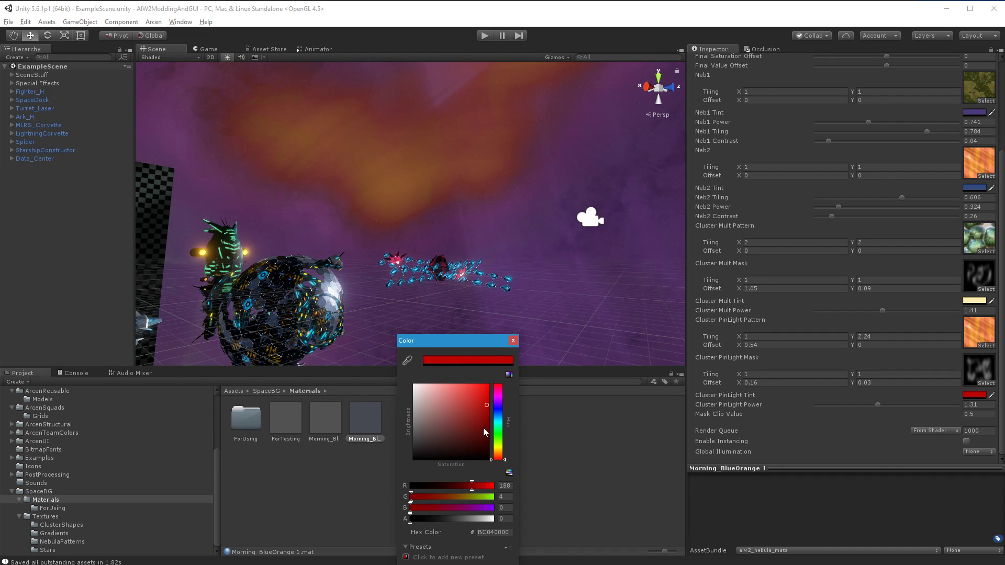
{"action": "left_click", "coordinate": [473, 396]}
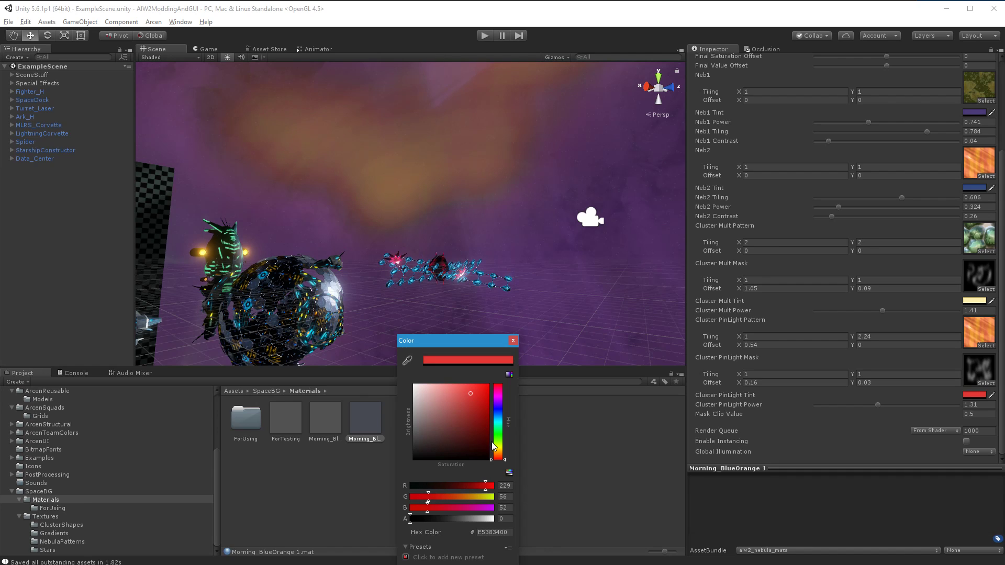
{"action": "left_click_drag", "start_coordinate": [504, 459], "coordinate": [507, 435]}
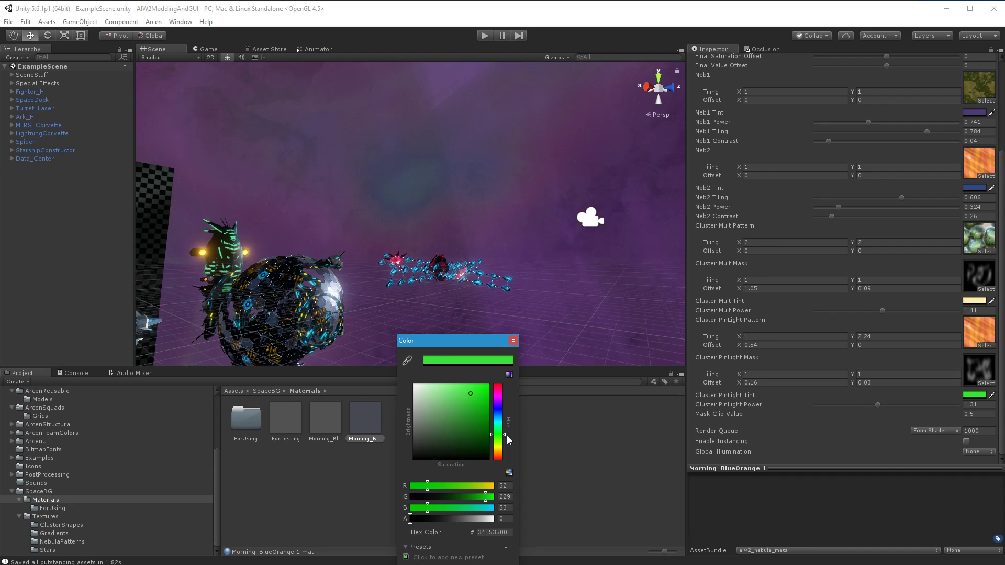
{"action": "mouse_move", "coordinate": [508, 435]}
{"action": "left_mouse_down"}
{"action": "mouse_move", "coordinate": [511, 372]}
{"action": "mouse_move", "coordinate": [513, 410]}
{"action": "mouse_move", "coordinate": [487, 413]}
{"action": "left_mouse_up"}
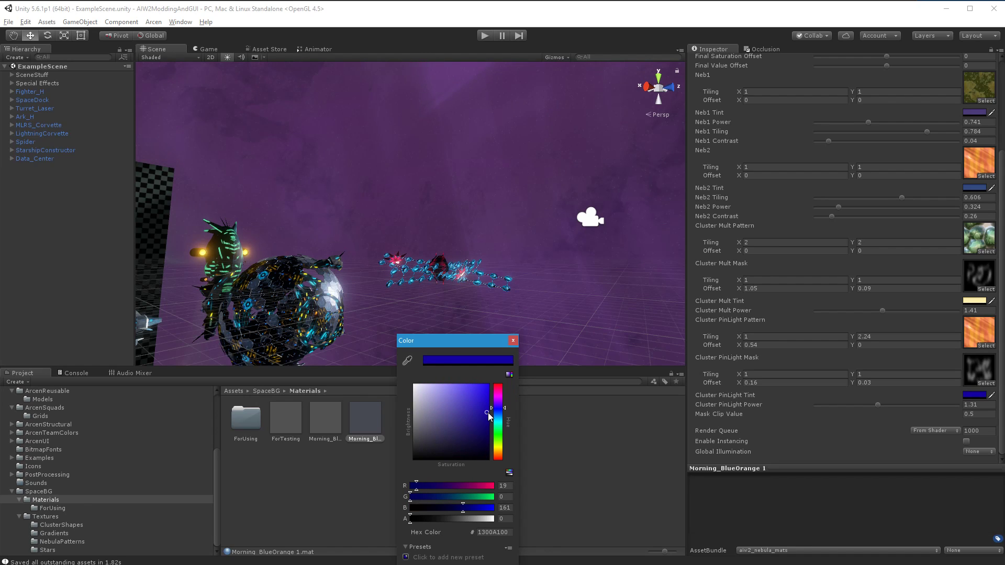
{"action": "left_click", "coordinate": [513, 342]}
{"action": "right_click_drag", "start_coordinate": [510, 314], "coordinate": [375, 332]}
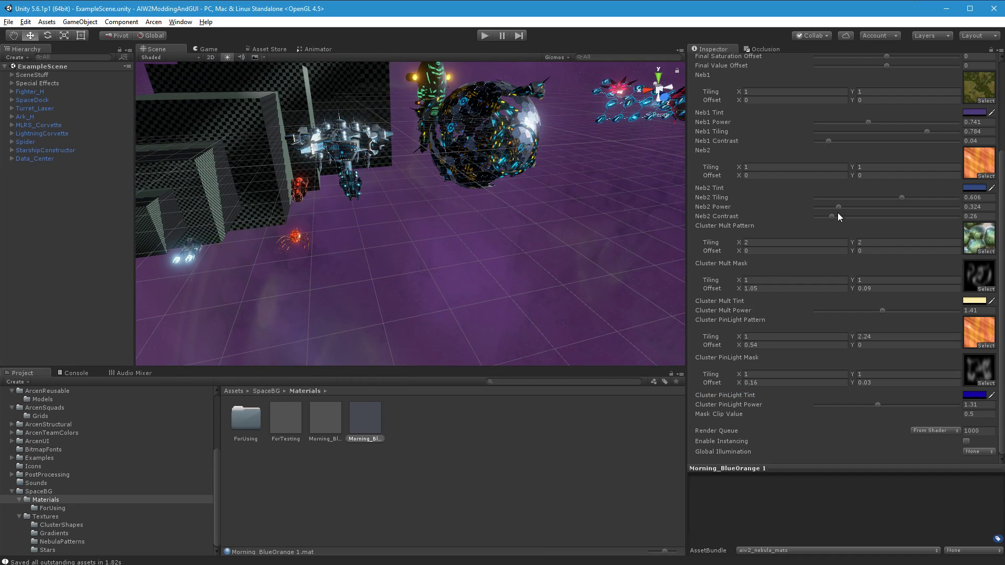
{"action": "right_click_drag", "start_coordinate": [371, 314], "coordinate": [606, 168]}
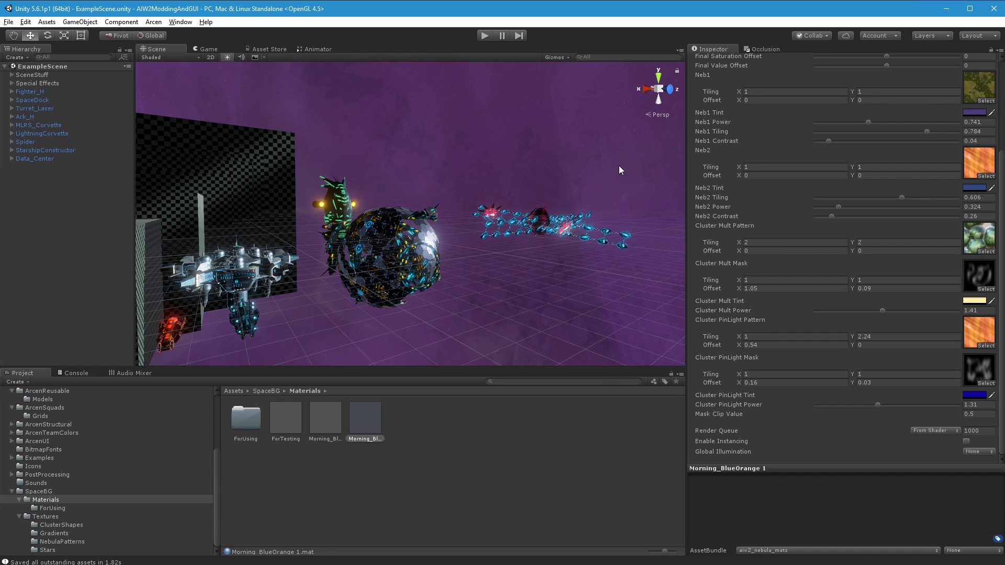
Step: Apply Morning_BlueOrange to SpaceBG to compare its sky, and reapply the duplicate Morning_BlueOrange 1
{"action": "left_click", "coordinate": [316, 435]}
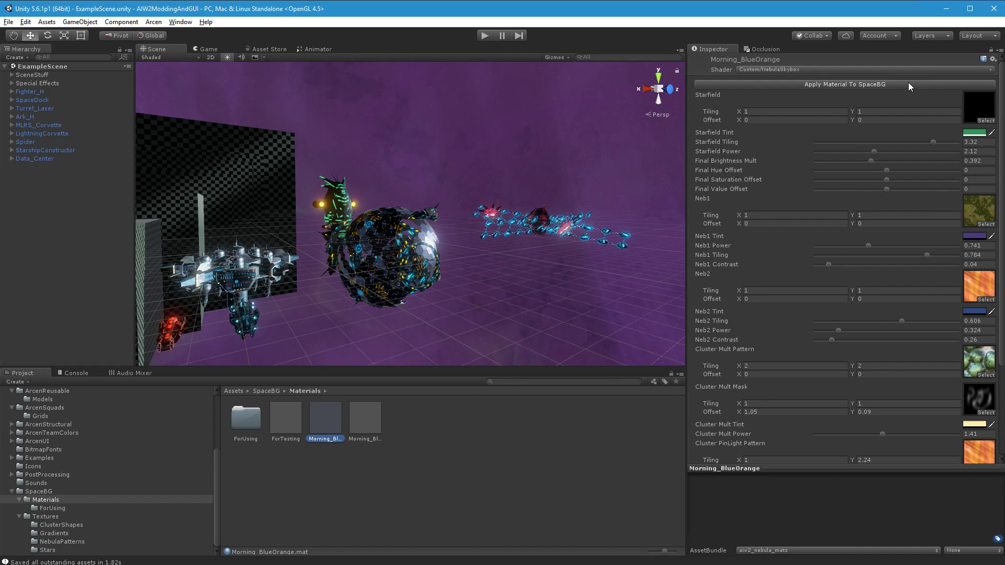
{"action": "left_click", "coordinate": [910, 84]}
{"action": "right_click_drag", "start_coordinate": [508, 296], "coordinate": [511, 263]}
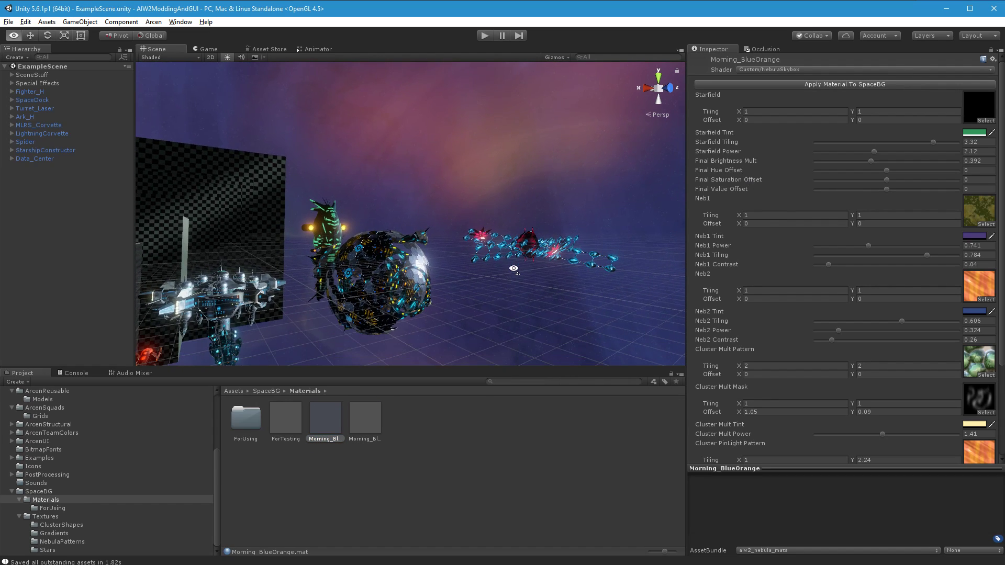
{"action": "left_click", "coordinate": [365, 419]}
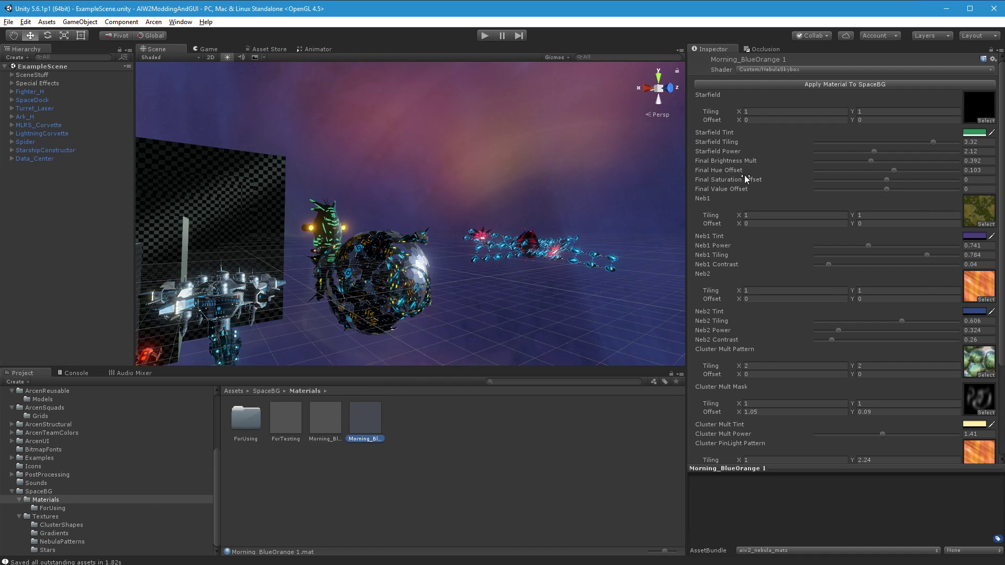
{"action": "left_click", "coordinate": [868, 84]}
{"action": "right_click_drag", "start_coordinate": [502, 272], "coordinate": [579, 236]}
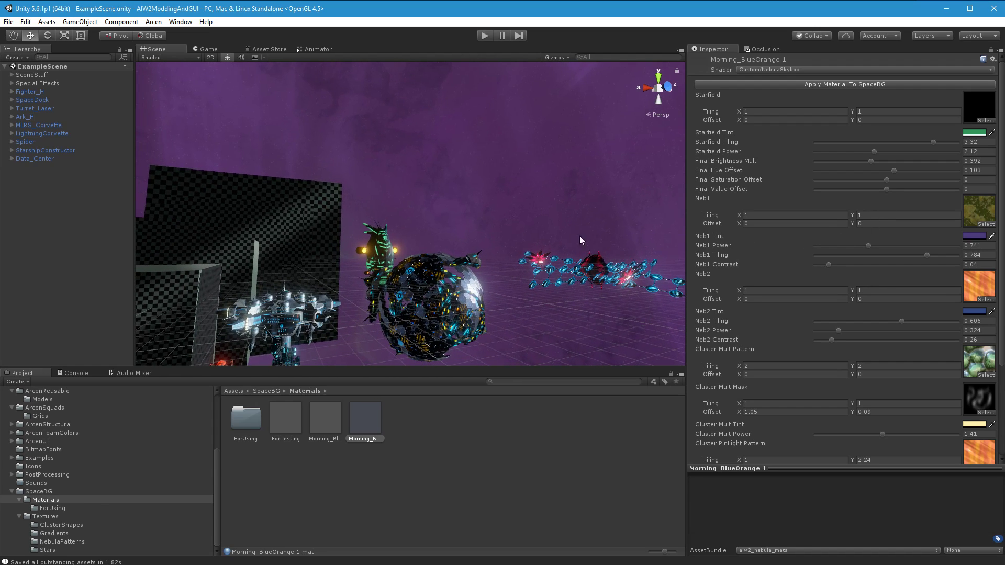
Step: Change the duplicate material's Starfield Tint to a light periwinkle blue (8993FF)
{"action": "left_click", "coordinate": [975, 133]}
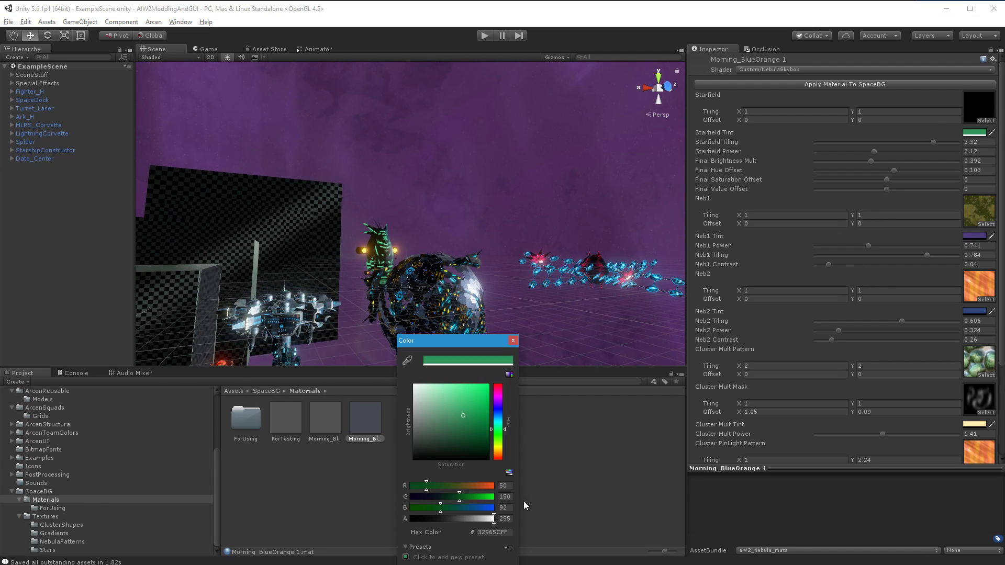
{"action": "left_click", "coordinate": [498, 410]}
{"action": "mouse_move", "coordinate": [467, 399]}
{"action": "left_mouse_down"}
{"action": "mouse_move", "coordinate": [443, 383]}
{"action": "mouse_move", "coordinate": [451, 375]}
{"action": "left_mouse_up"}
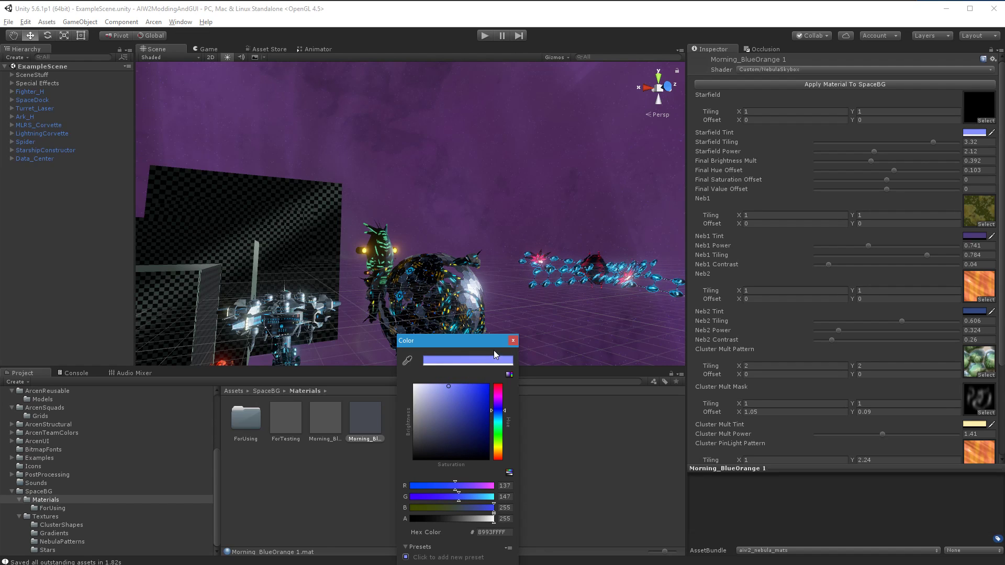
{"action": "left_click", "coordinate": [512, 343]}
{"action": "right_click_drag", "start_coordinate": [568, 272], "coordinate": [560, 317]}
{"action": "scroll", "coordinate": [559, 317], "scroll_direction": "down", "scroll_amount": 3}
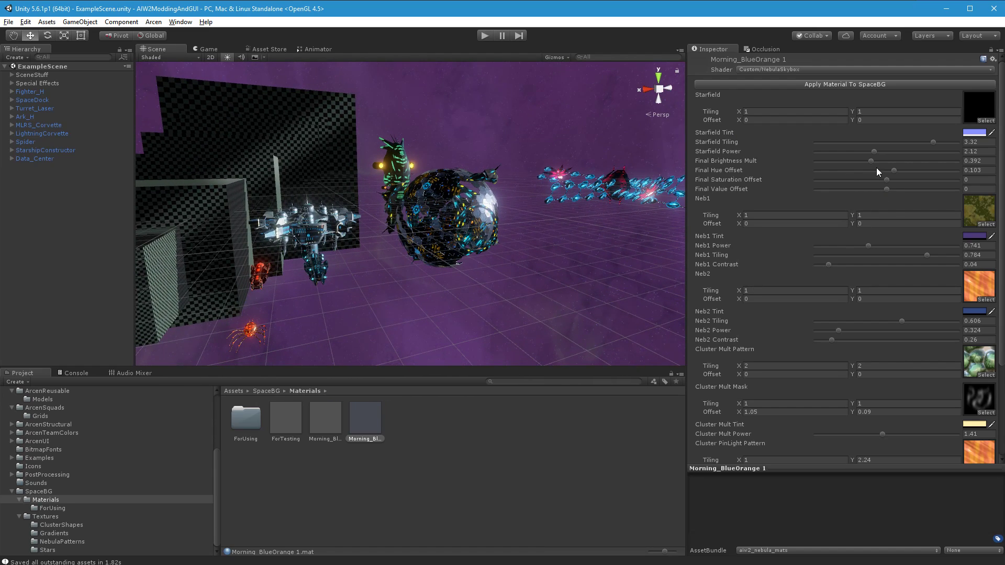
Step: Set the duplicate's Final Value Offset to -0.081, Final Saturation Offset to -0.015 and Final Brightness Mult to 0.374
{"action": "left_click_drag", "start_coordinate": [887, 190], "coordinate": [881, 187]}
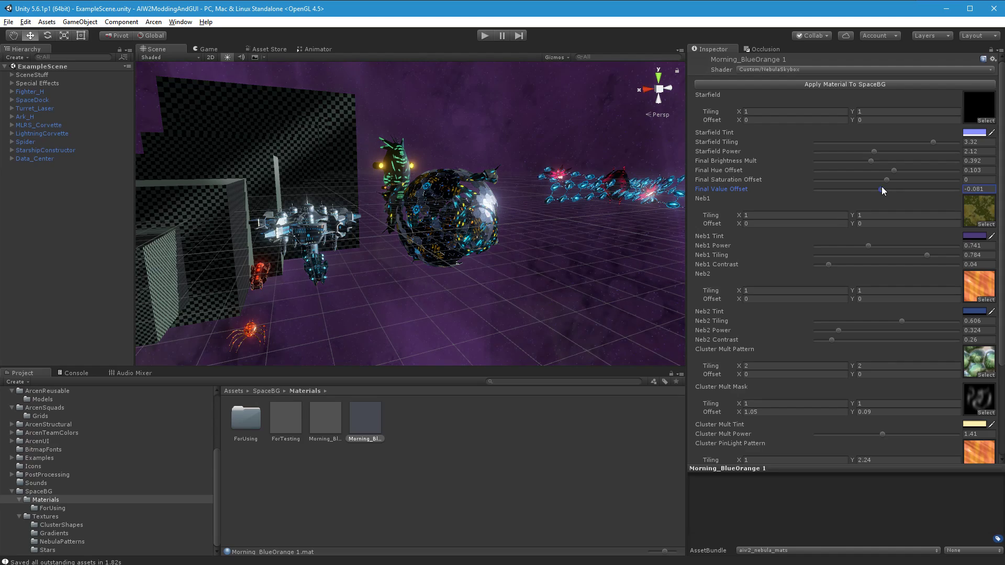
{"action": "left_click_drag", "start_coordinate": [487, 265], "coordinate": [517, 217], "text": "alt"}
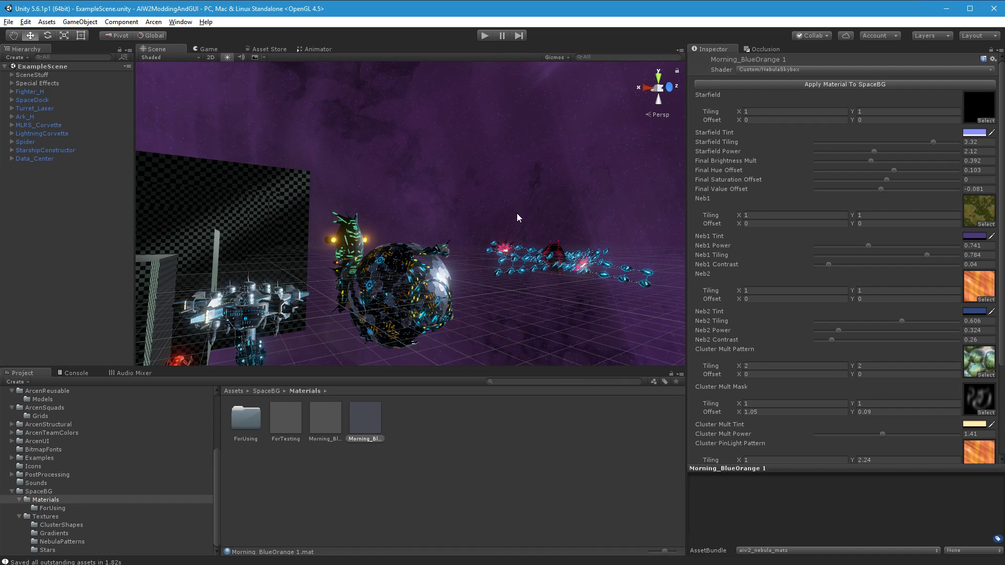
{"action": "left_click_drag", "start_coordinate": [886, 180], "coordinate": [886, 179]}
{"action": "left_click", "coordinate": [869, 161]}
{"action": "left_click", "coordinate": [894, 171]}
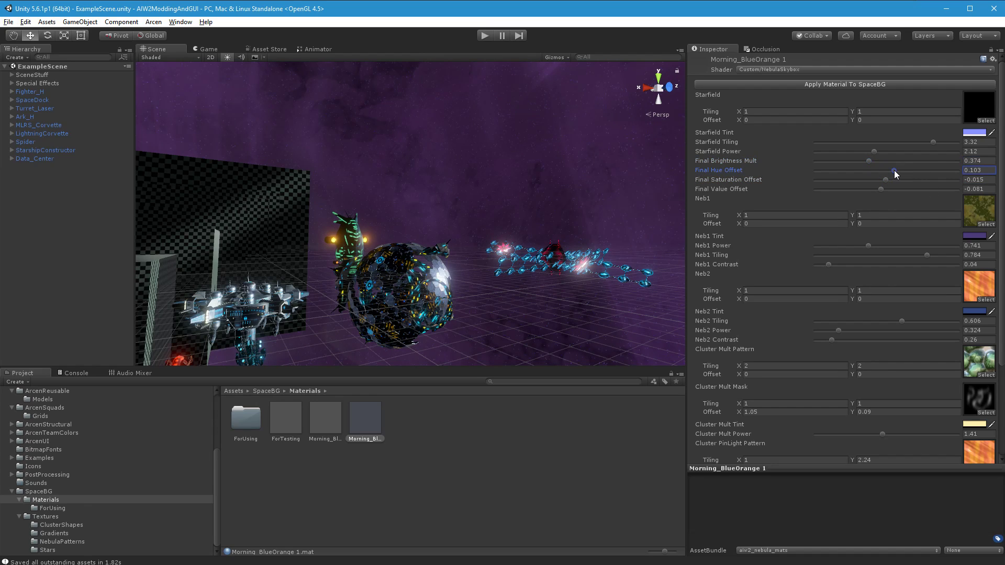
Step: Darken the duplicate material's Starfield Tint to a muted blue (6971C9)
{"action": "left_click", "coordinate": [977, 133]}
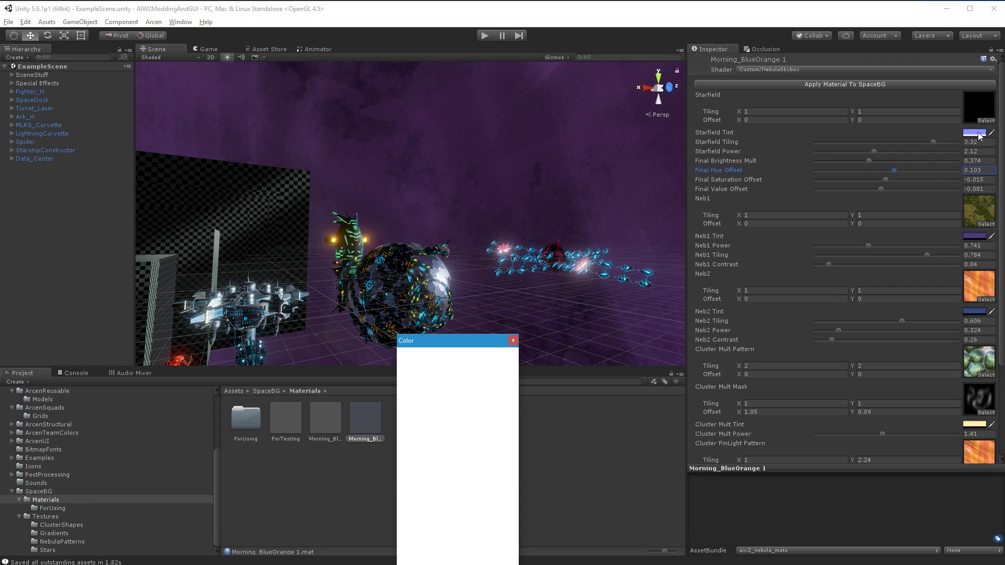
{"action": "left_click", "coordinate": [450, 401]}
{"action": "left_click_drag", "start_coordinate": [450, 402], "coordinate": [450, 401]}
{"action": "left_click", "coordinate": [513, 341]}
{"action": "mouse_move", "coordinate": [497, 330]}
{"action": "right_mouse_down"}
{"action": "mouse_move", "coordinate": [355, 143]}
{"action": "mouse_move", "coordinate": [588, 172]}
{"action": "mouse_move", "coordinate": [498, 330]}
{"action": "right_mouse_up"}
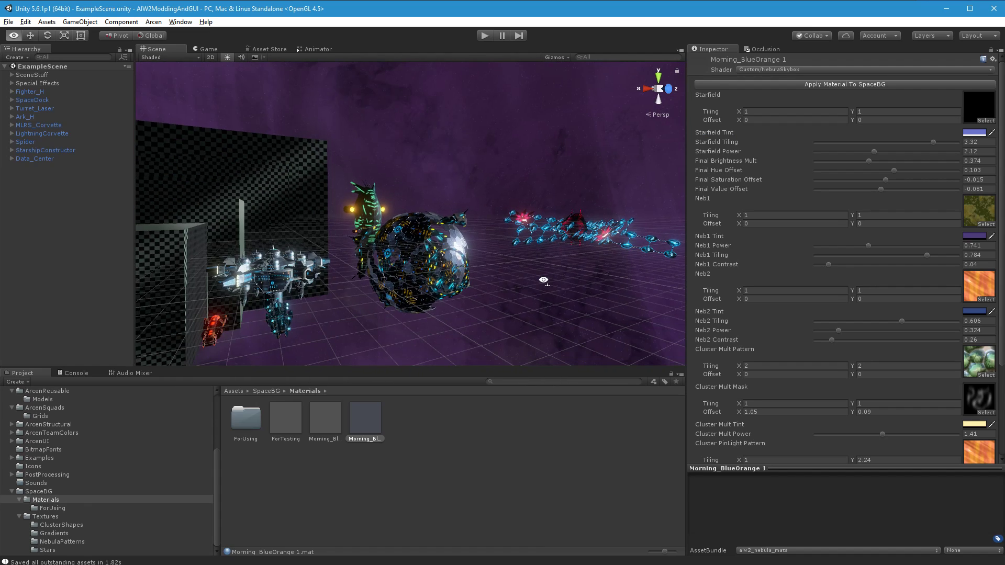
Step: Duplicate the Morning_BlueOrange 1 material and rename the original to Morning_Purple
{"action": "left_click", "coordinate": [400, 473]}
{"action": "left_click", "coordinate": [366, 434]}
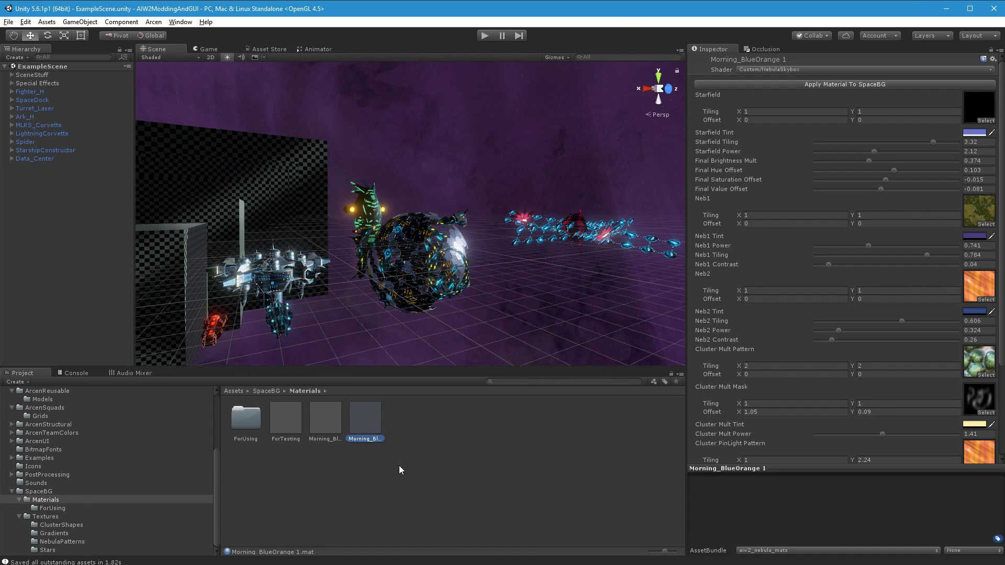
{"action": "key", "text": "ctrl+d"}
{"action": "left_click", "coordinate": [365, 443]}
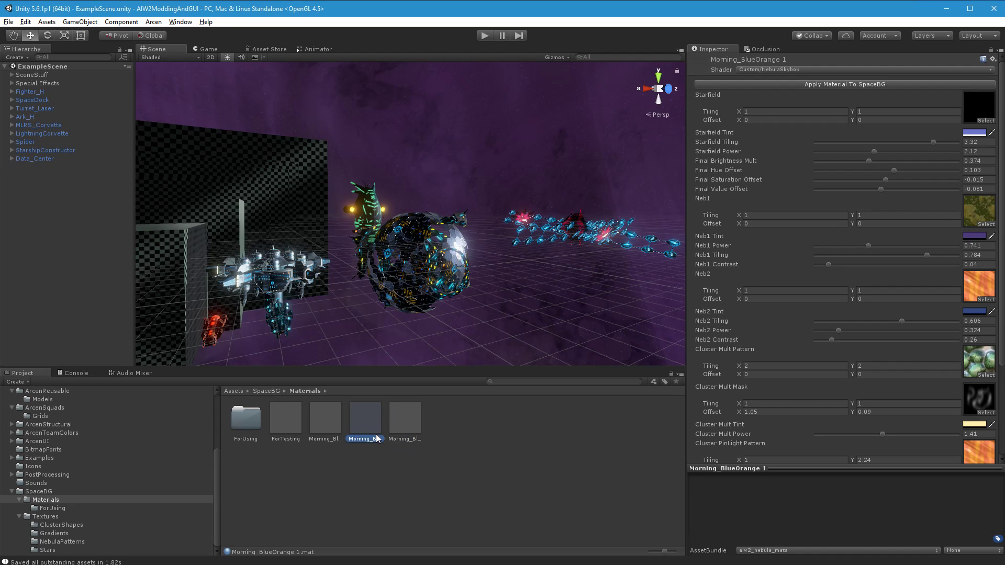
{"action": "left_click", "coordinate": [373, 440]}
{"action": "type", "text": "Purple"}
{"action": "key", "text": "Return"}
Step: Set the Final Hue Offset of Morning_BlueOrange 2 to 0.294 and its Final Saturation Offset to 0.036
{"action": "left_click", "coordinate": [369, 421]}
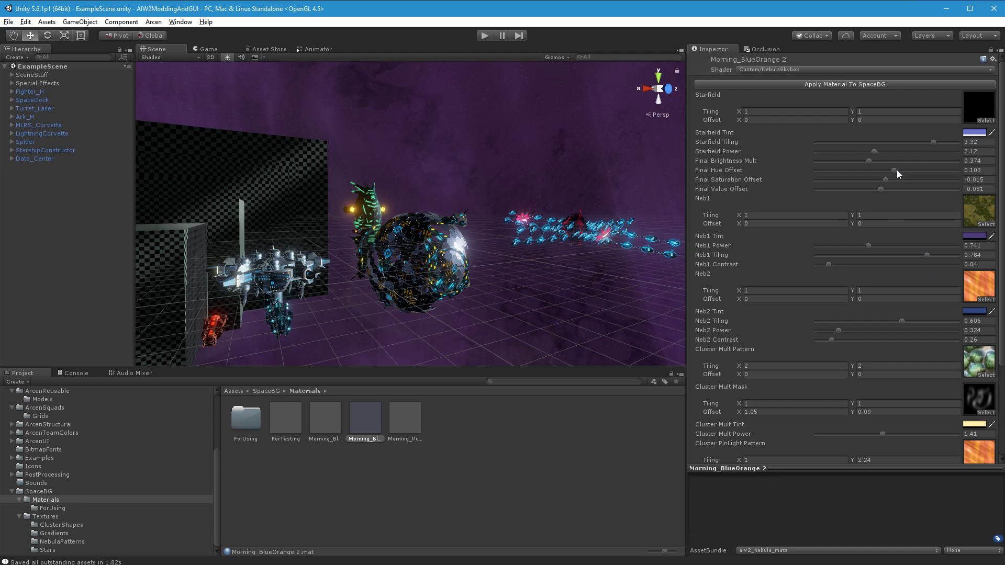
{"action": "left_click_drag", "start_coordinate": [894, 171], "coordinate": [907, 169]}
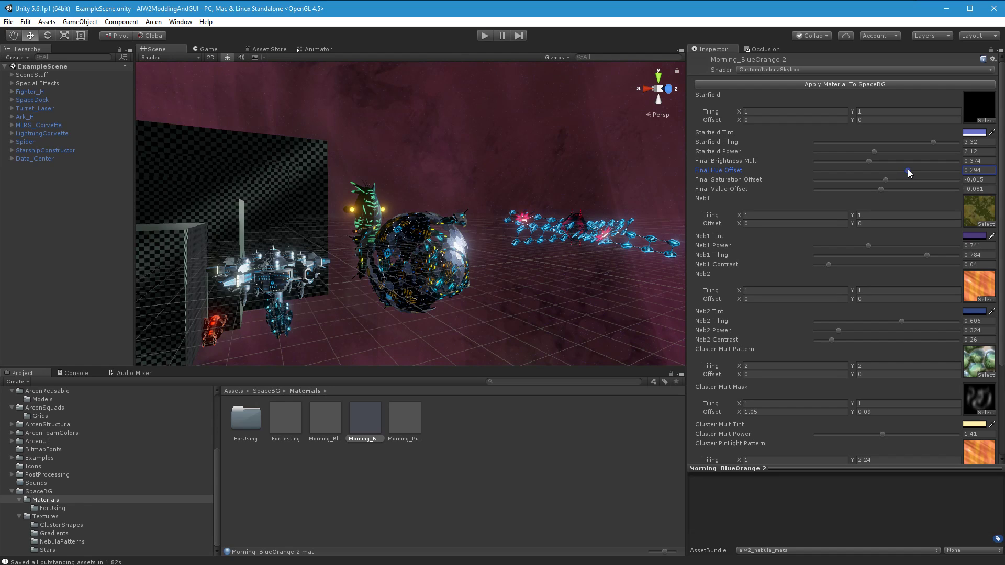
{"action": "left_click_drag", "start_coordinate": [886, 180], "coordinate": [890, 182]}
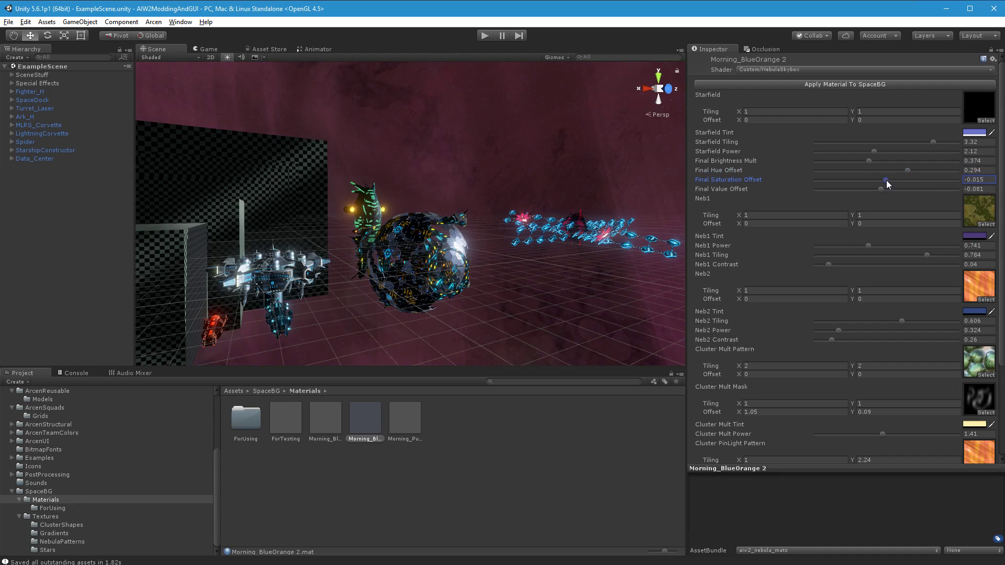
Step: Change the Starfield Tint of Morning_BlueOrange 2 to pinkish red (FF2948) and raise its Starfield Power to 2.48
{"action": "left_click", "coordinate": [973, 133]}
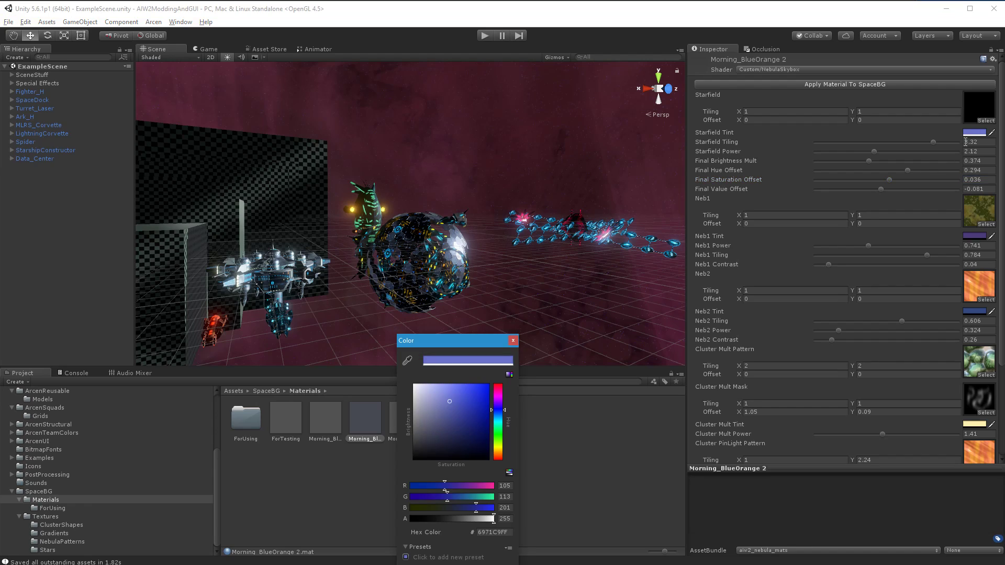
{"action": "left_click", "coordinate": [497, 388]}
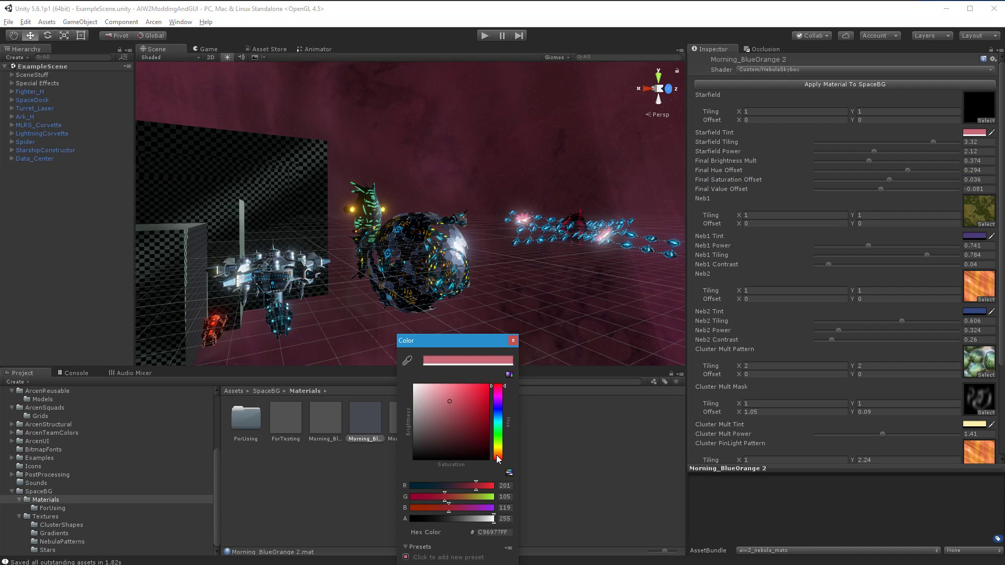
{"action": "mouse_move", "coordinate": [470, 397]}
{"action": "left_mouse_down"}
{"action": "mouse_move", "coordinate": [466, 386]}
{"action": "mouse_move", "coordinate": [476, 386]}
{"action": "left_mouse_up"}
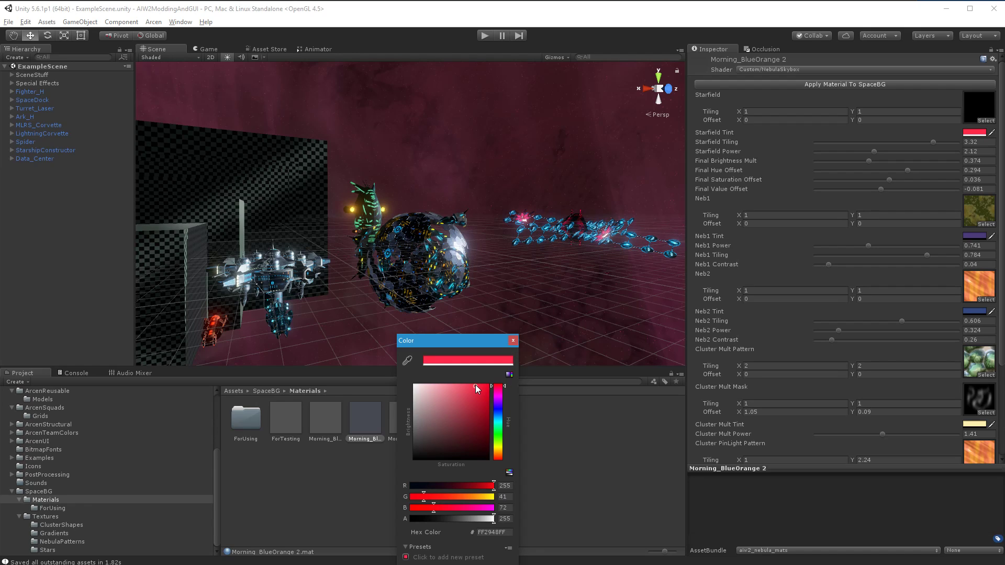
{"action": "left_click", "coordinate": [513, 341]}
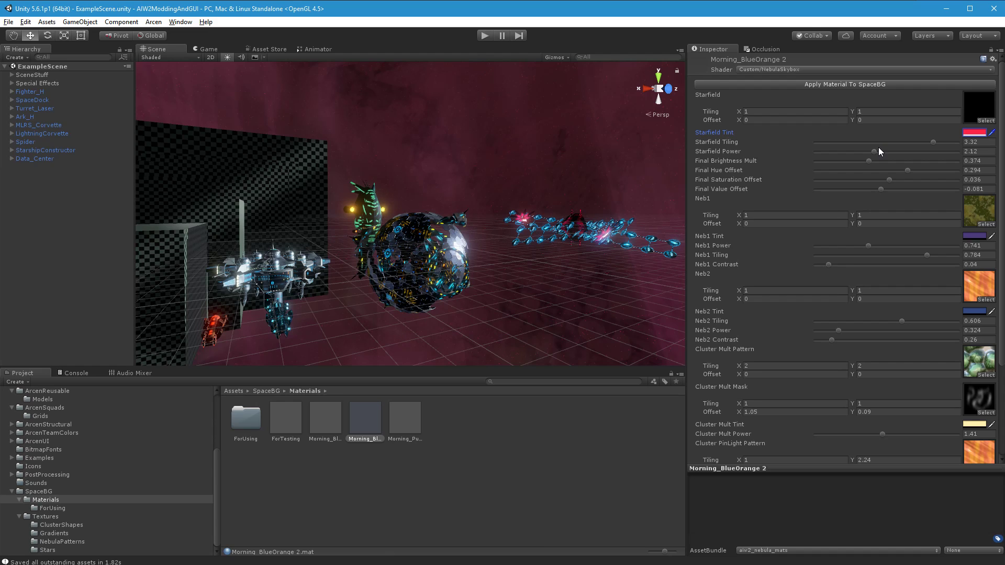
{"action": "left_click_drag", "start_coordinate": [874, 151], "coordinate": [884, 151]}
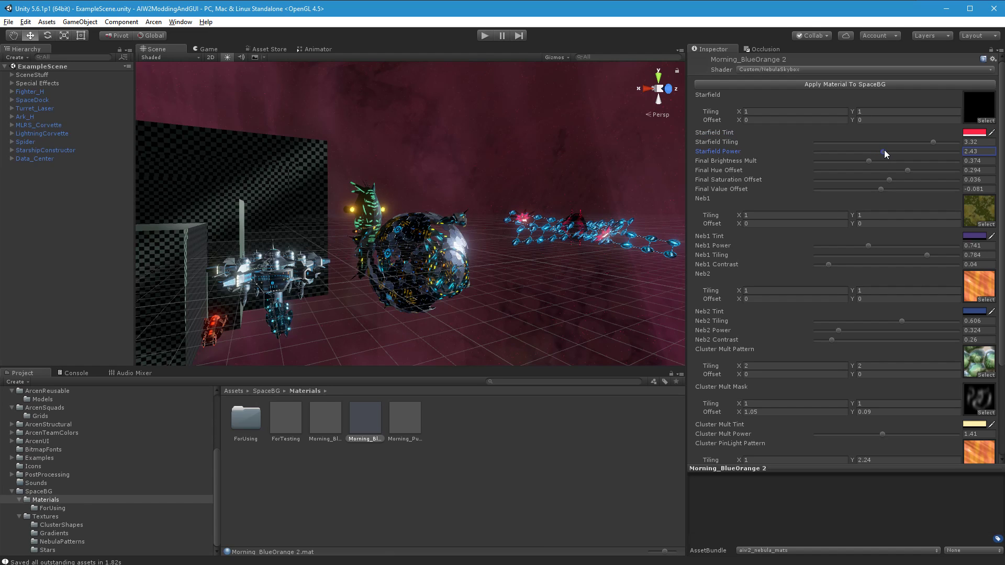
Step: Lower the Final Value Offset of Morning_BlueOrange 2 to -0.103 while checking the sky from several angles
{"action": "right_click_drag", "start_coordinate": [649, 230], "coordinate": [513, 317]}
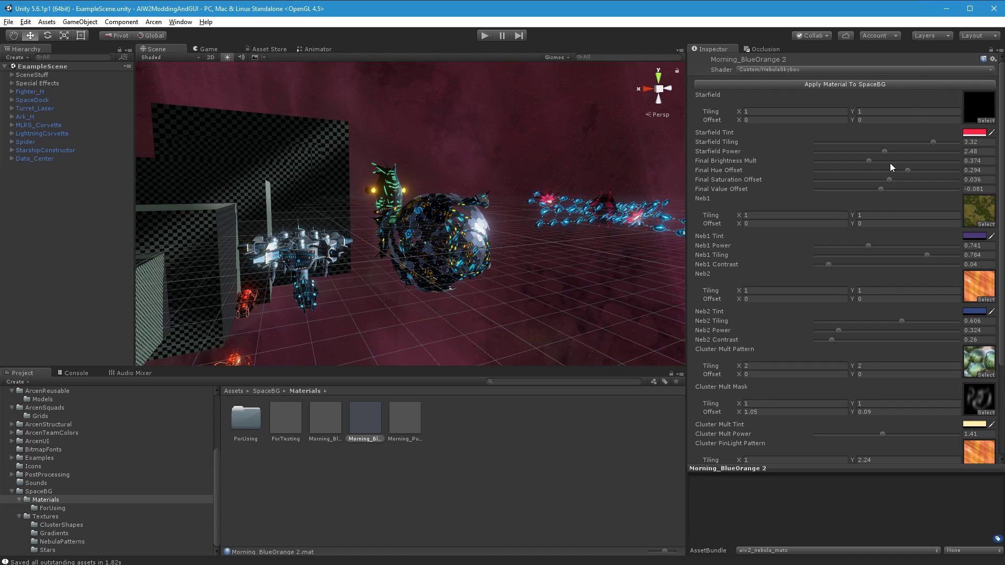
{"action": "right_click_drag", "start_coordinate": [627, 220], "coordinate": [609, 289]}
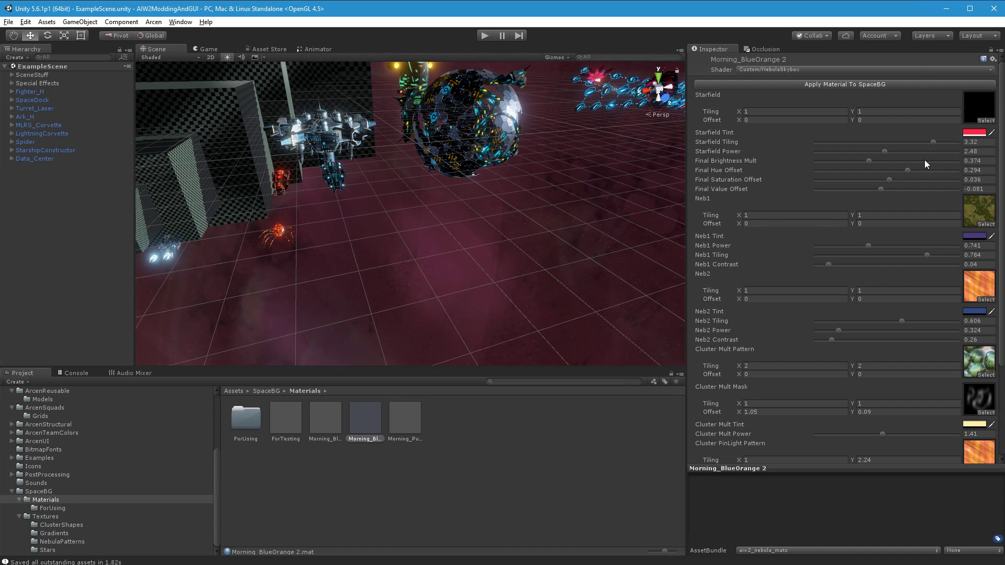
{"action": "left_click", "coordinate": [882, 189]}
{"action": "left_click_drag", "start_coordinate": [881, 189], "coordinate": [880, 189]}
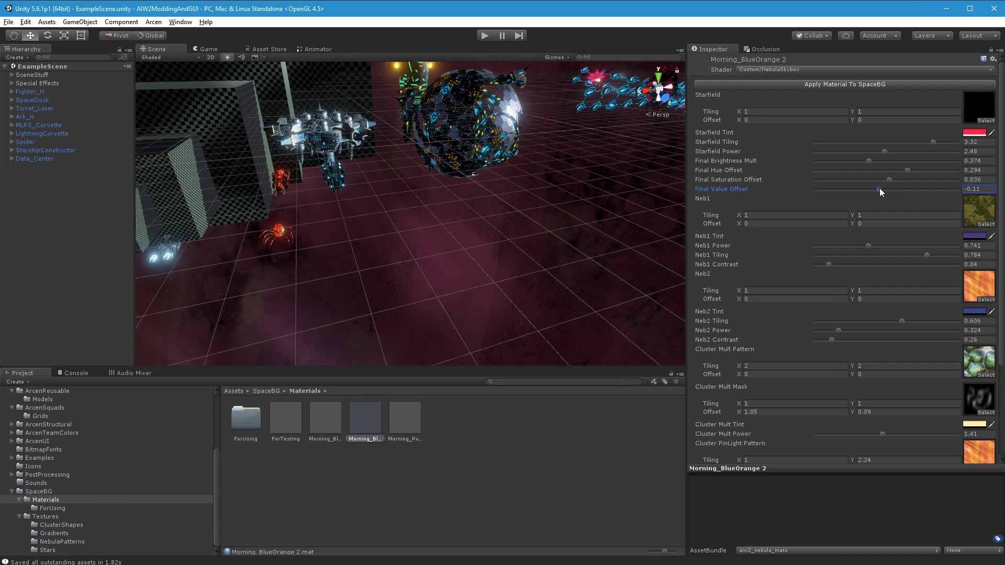
{"action": "right_click_drag", "start_coordinate": [617, 225], "coordinate": [566, 246]}
Step: Set the Final Saturation Offset of Morning_BlueOrange 2 to 0.33 and Final Hue Offset to 0.338, and check the game view
{"action": "mouse_move", "coordinate": [906, 170]}
{"action": "left_mouse_down"}
{"action": "mouse_move", "coordinate": [892, 181]}
{"action": "mouse_move", "coordinate": [911, 180]}
{"action": "left_mouse_up"}
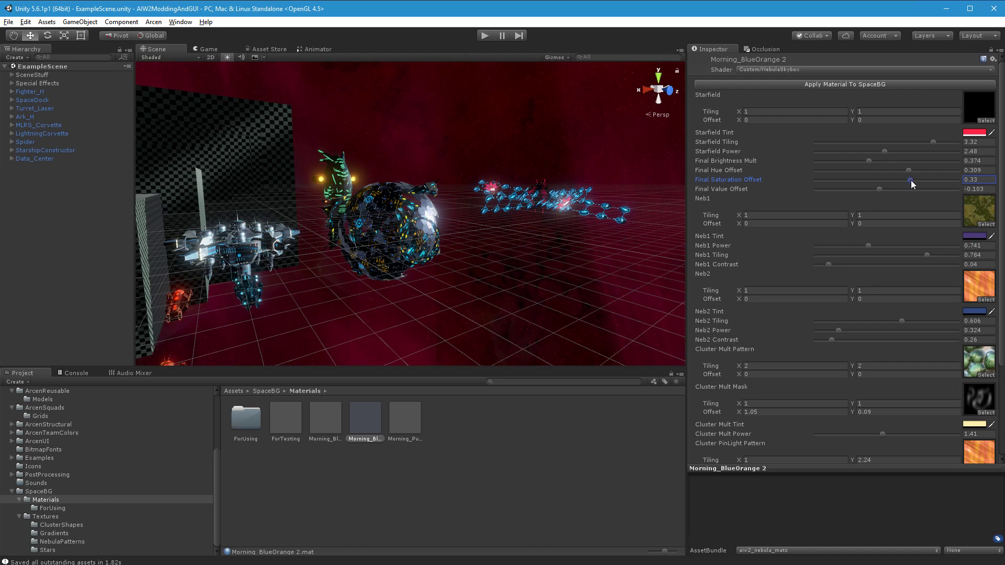
{"action": "left_click", "coordinate": [908, 171]}
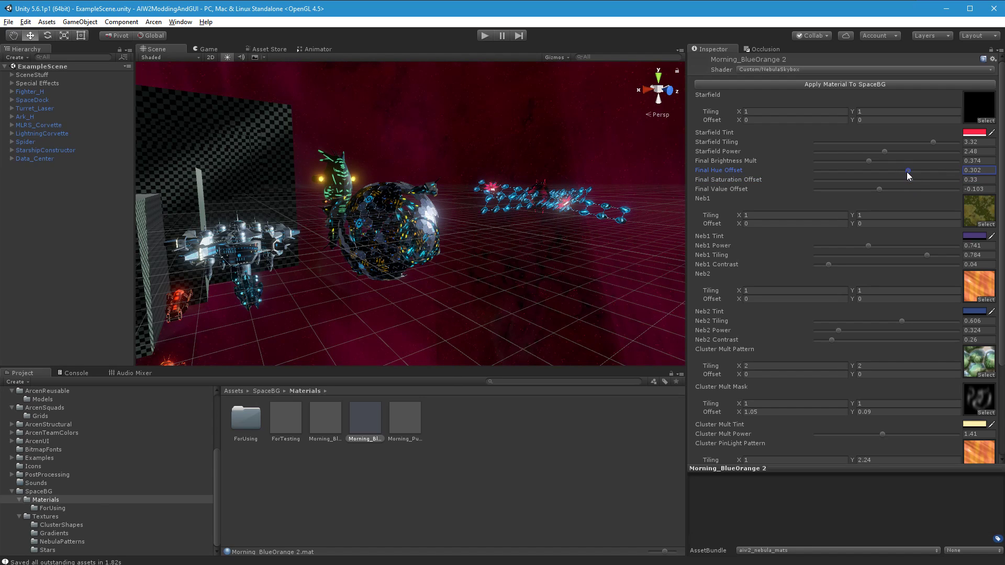
{"action": "left_click_drag", "start_coordinate": [909, 171], "coordinate": [910, 172]}
{"action": "right_click_drag", "start_coordinate": [542, 305], "coordinate": [535, 265]}
{"action": "left_click", "coordinate": [209, 49]}
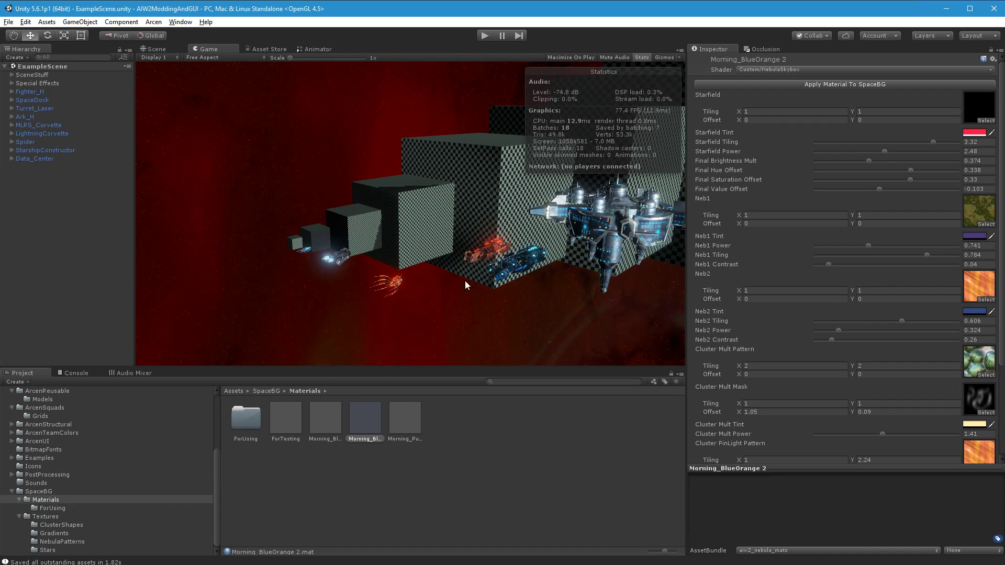
Step: Return to the scene view and turn it to examine the nebula cluster against the sky
{"action": "left_click", "coordinate": [155, 49]}
{"action": "right_click_drag", "start_coordinate": [514, 263], "coordinate": [837, 228]}
{"action": "scroll", "coordinate": [878, 302], "scroll_direction": "down", "scroll_amount": 3}
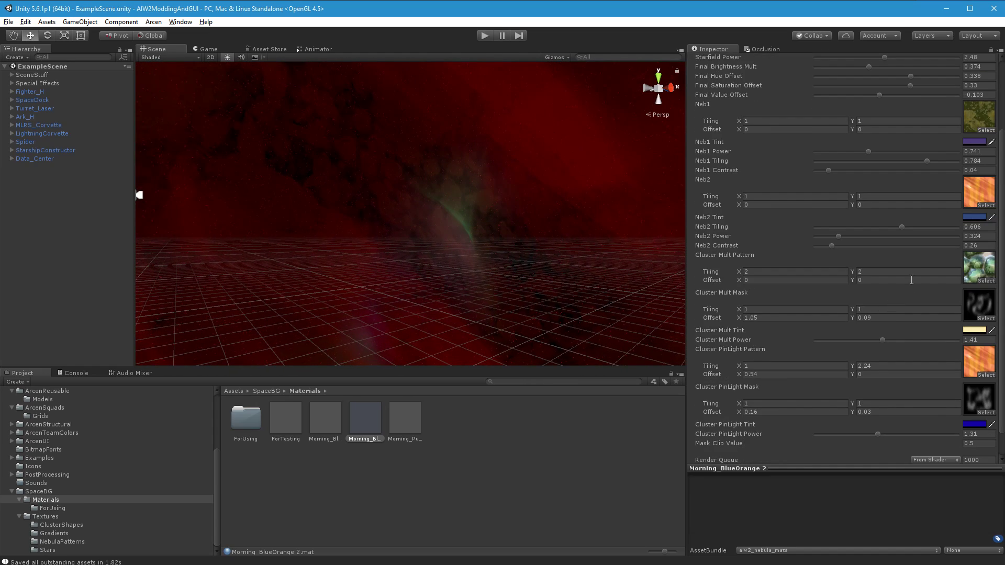
Step: Try a higher Neb2 Contrast and a higher Cluster Mult Power on Morning_BlueOrange 2
{"action": "mouse_move", "coordinate": [831, 246]}
{"action": "left_mouse_down"}
{"action": "mouse_move", "coordinate": [863, 247]}
{"action": "mouse_move", "coordinate": [843, 246]}
{"action": "left_mouse_up"}
{"action": "key", "text": "ctrl+z"}
{"action": "left_click_drag", "start_coordinate": [884, 341], "coordinate": [906, 343]}
{"action": "key", "text": "ctrl+z"}
Step: Change the Cluster Mult Tint of Morning_BlueOrange 2 to pale cyan (ACFFF5)
{"action": "left_click", "coordinate": [975, 330]}
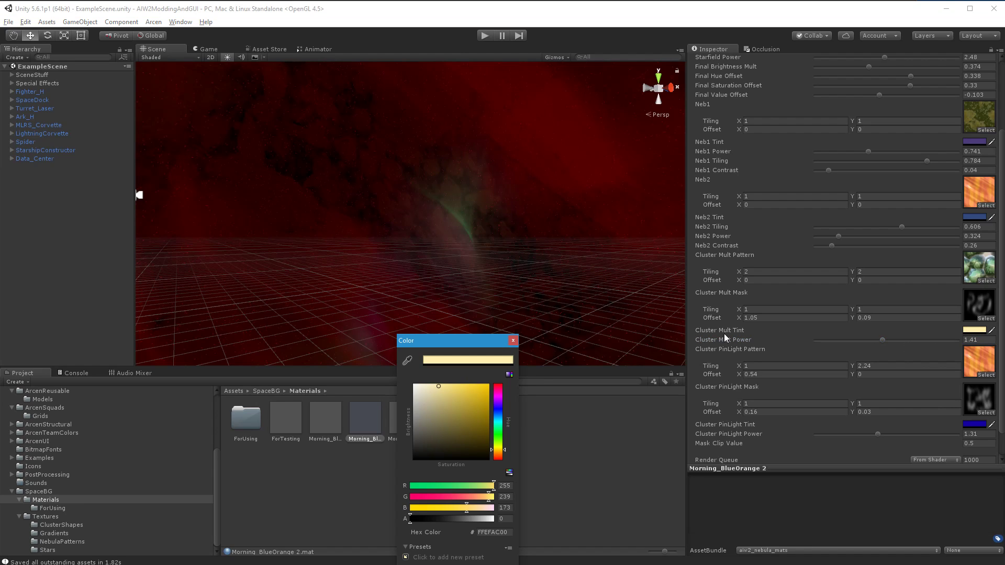
{"action": "left_click", "coordinate": [502, 445]}
{"action": "mouse_move", "coordinate": [502, 442]}
{"action": "left_mouse_down"}
{"action": "mouse_move", "coordinate": [507, 380]}
{"action": "mouse_move", "coordinate": [507, 425]}
{"action": "left_mouse_up"}
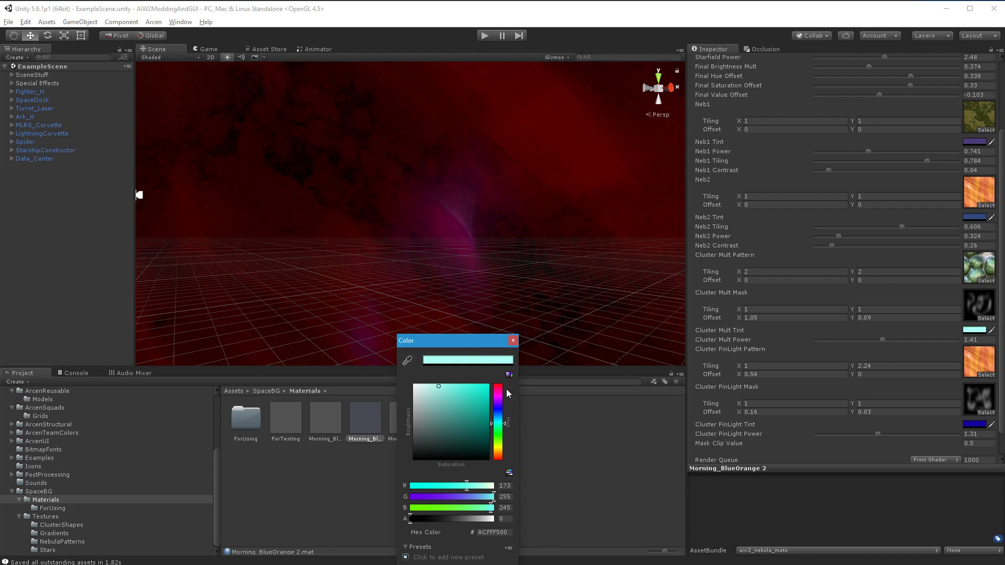
{"action": "left_click", "coordinate": [513, 341]}
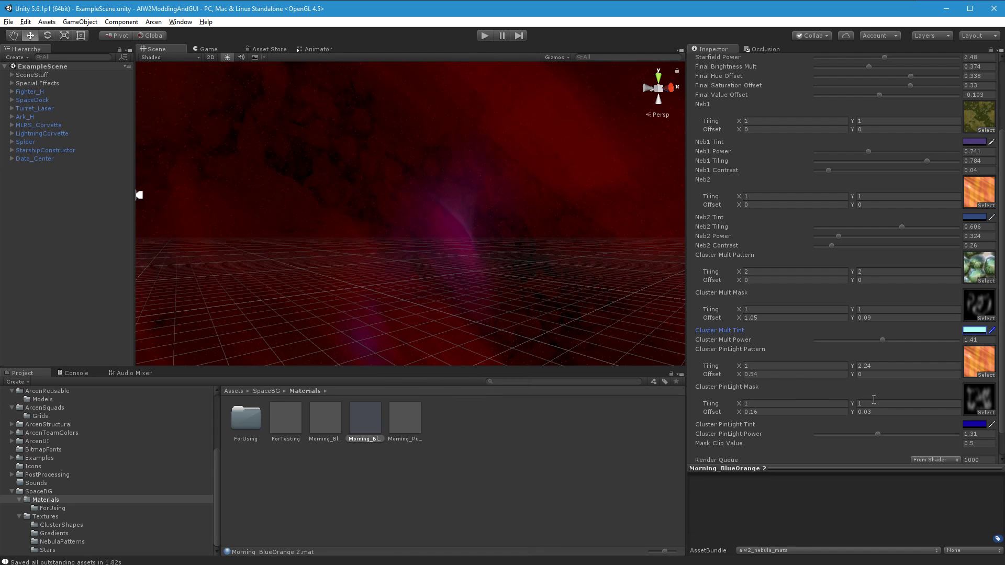
Step: Try a Cluster PinLight Power of 2.59 with an orange-brown Cluster PinLight Tint on Morning_BlueOrange 2
{"action": "left_click_drag", "start_coordinate": [878, 433], "coordinate": [903, 435]}
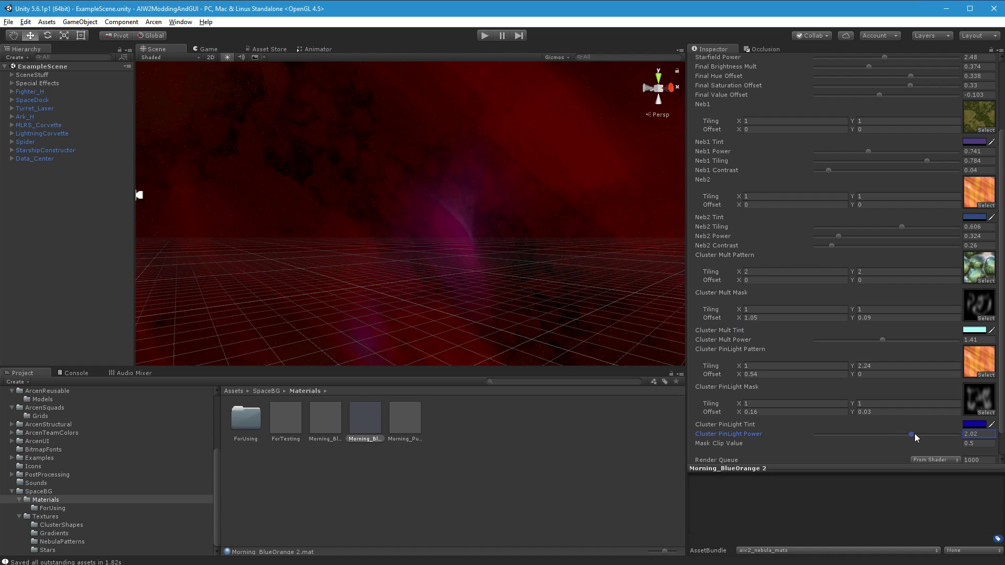
{"action": "right_click_drag", "start_coordinate": [668, 356], "coordinate": [459, 332]}
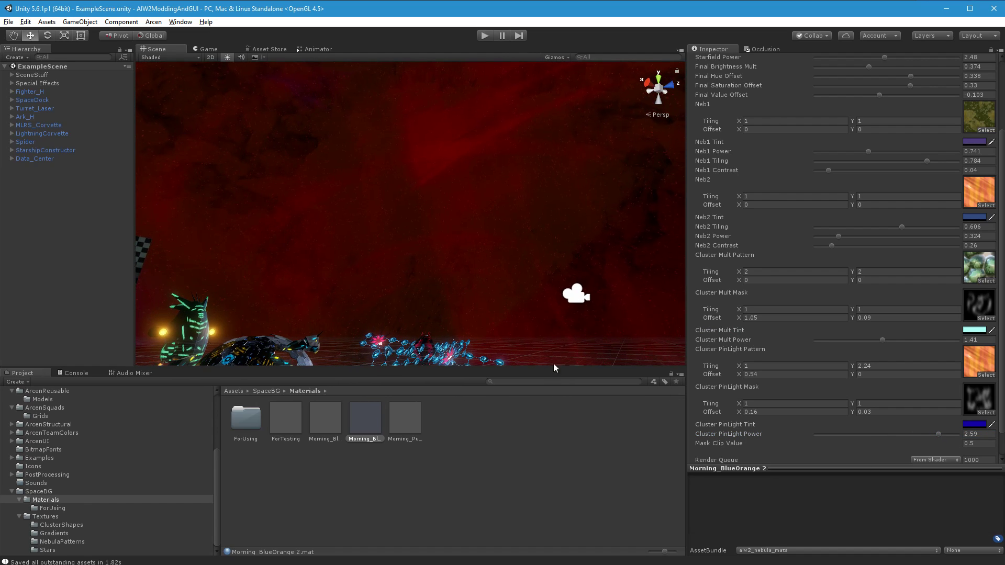
{"action": "left_click", "coordinate": [974, 425]}
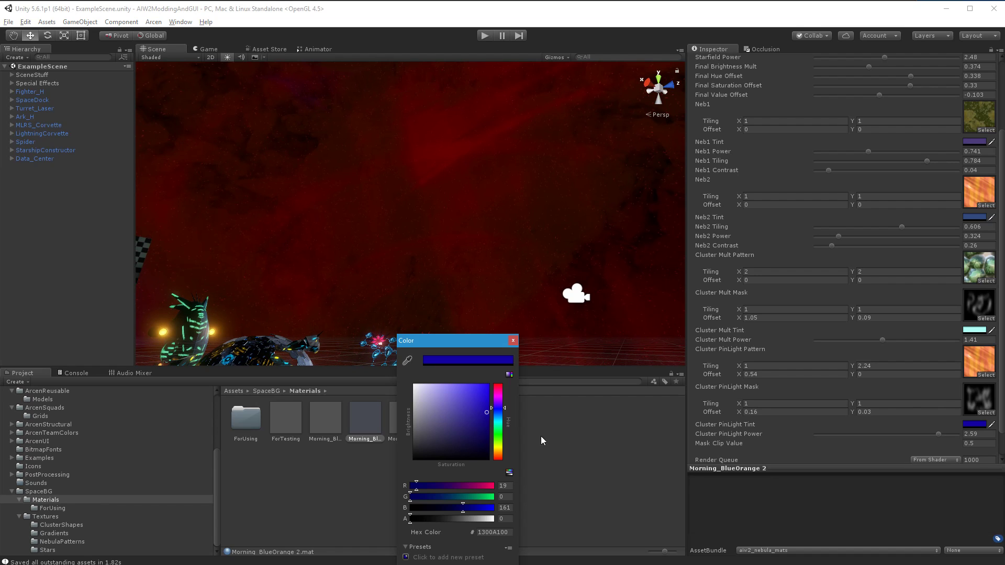
{"action": "mouse_move", "coordinate": [476, 404]}
{"action": "left_mouse_down"}
{"action": "mouse_move", "coordinate": [482, 378]}
{"action": "mouse_move", "coordinate": [481, 407]}
{"action": "mouse_move", "coordinate": [453, 405]}
{"action": "mouse_move", "coordinate": [502, 425]}
{"action": "mouse_move", "coordinate": [504, 459]}
{"action": "left_mouse_up"}
{"action": "left_click", "coordinate": [931, 443]}
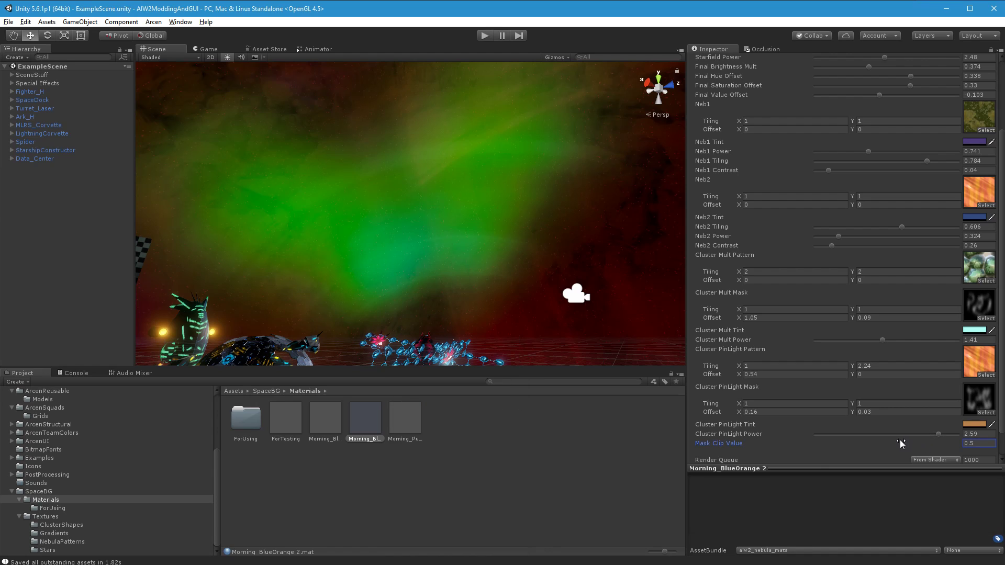
{"action": "key", "text": "ctrl+z"}
{"action": "key", "text": "ctrl+z"}
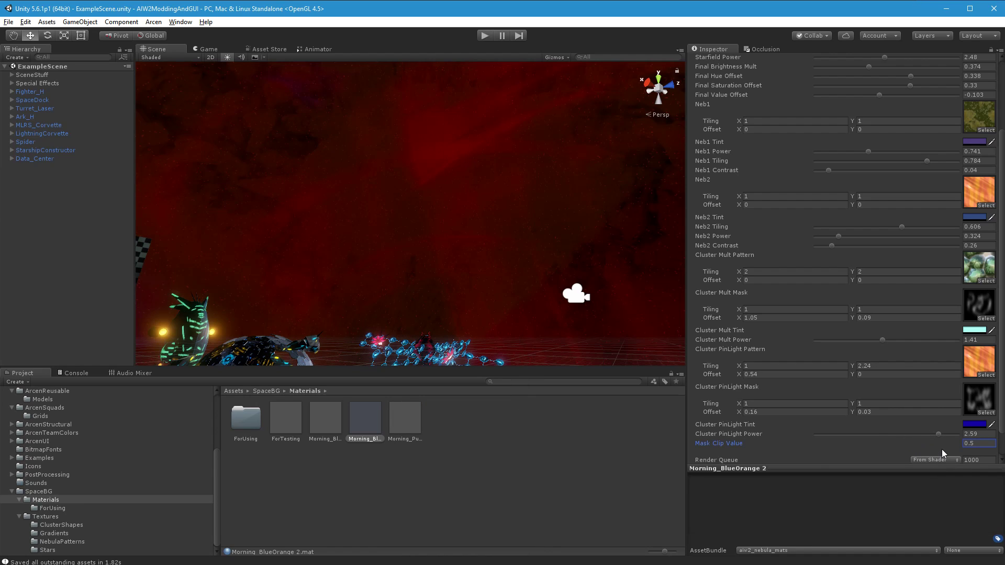
Step: Change the Cluster PinLight Tint of Morning_BlueOrange 2 to fully saturated bright cyan (00FFFF)
{"action": "left_click", "coordinate": [971, 425]}
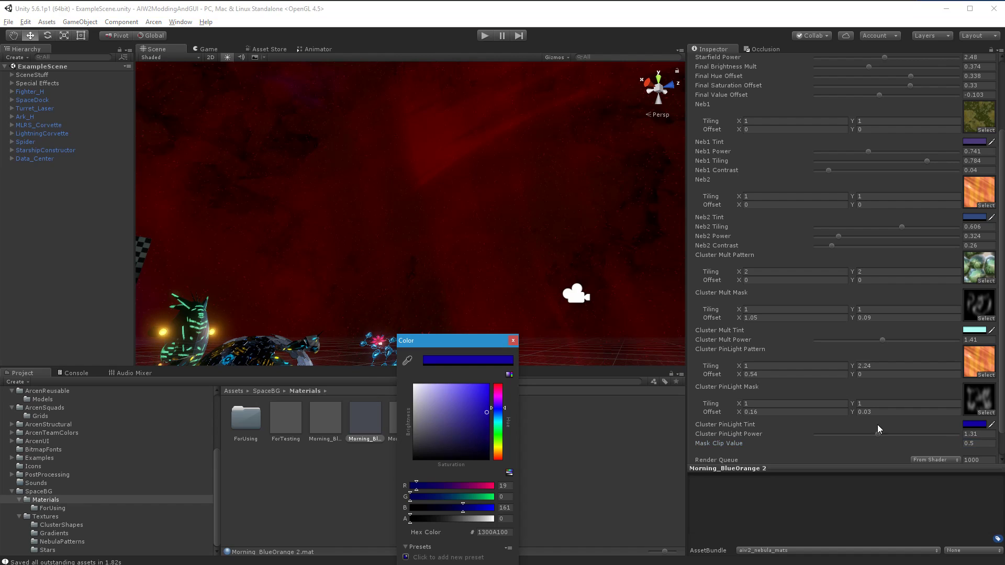
{"action": "left_click", "coordinate": [501, 428]}
{"action": "mouse_move", "coordinate": [476, 414]}
{"action": "left_mouse_down"}
{"action": "mouse_move", "coordinate": [490, 430]}
{"action": "mouse_move", "coordinate": [484, 443]}
{"action": "mouse_move", "coordinate": [466, 406]}
{"action": "mouse_move", "coordinate": [472, 396]}
{"action": "mouse_move", "coordinate": [456, 390]}
{"action": "mouse_move", "coordinate": [466, 398]}
{"action": "mouse_move", "coordinate": [487, 386]}
{"action": "left_mouse_up"}
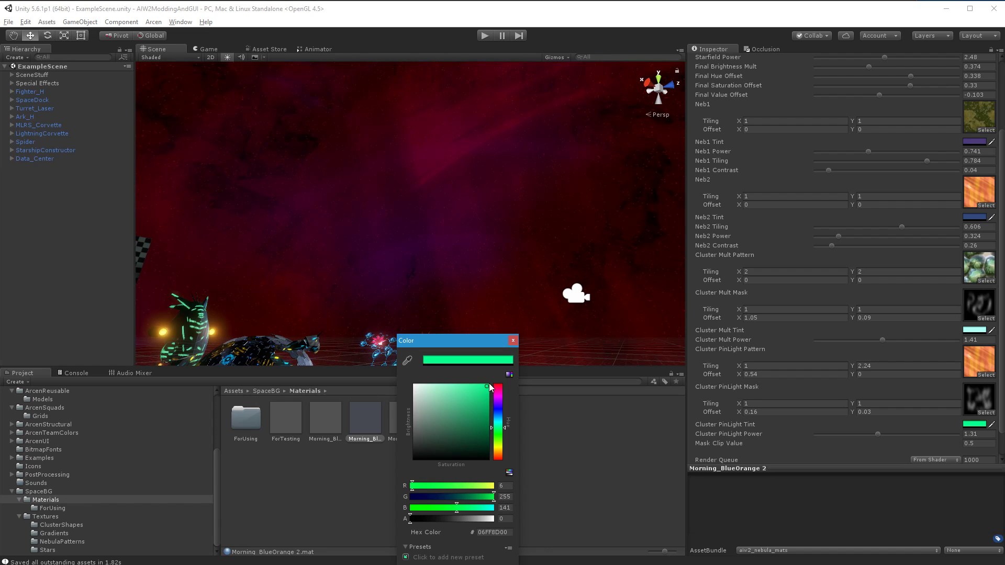
{"action": "mouse_move", "coordinate": [504, 428]}
{"action": "left_mouse_down"}
{"action": "mouse_move", "coordinate": [502, 378]}
{"action": "mouse_move", "coordinate": [501, 438]}
{"action": "mouse_move", "coordinate": [502, 422]}
{"action": "left_mouse_up"}
{"action": "left_click", "coordinate": [451, 387]}
{"action": "mouse_move", "coordinate": [471, 390]}
{"action": "left_mouse_down"}
{"action": "mouse_move", "coordinate": [492, 401]}
{"action": "mouse_move", "coordinate": [451, 396]}
{"action": "mouse_move", "coordinate": [498, 363]}
{"action": "left_mouse_up"}
{"action": "left_click", "coordinate": [852, 425]}
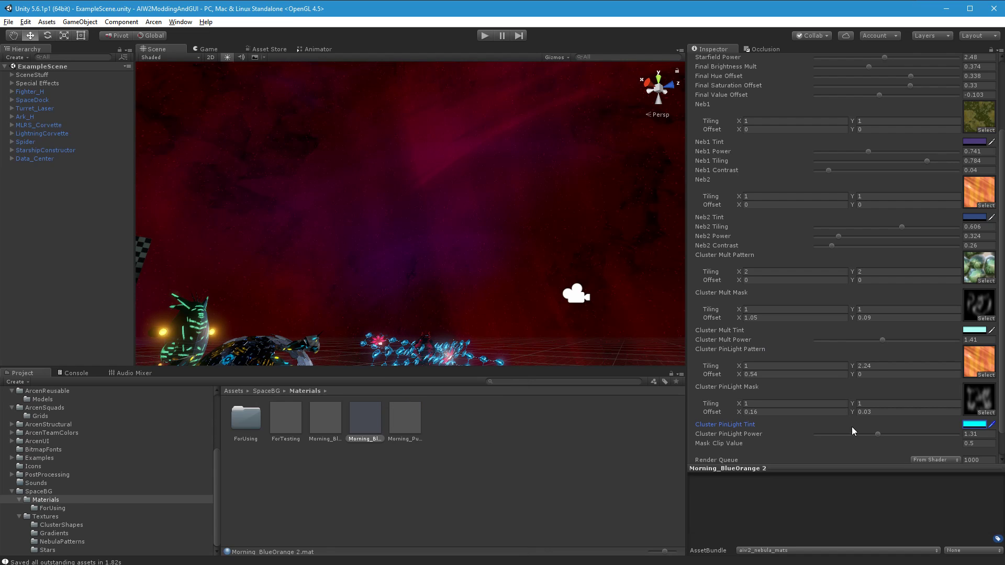
Step: Try a slightly higher Cluster PinLight Power on Morning_BlueOrange 2
{"action": "mouse_move", "coordinate": [876, 433]}
{"action": "left_mouse_down"}
{"action": "mouse_move", "coordinate": [787, 434]}
{"action": "mouse_move", "coordinate": [905, 434]}
{"action": "mouse_move", "coordinate": [880, 433]}
{"action": "mouse_move", "coordinate": [889, 433]}
{"action": "left_mouse_up"}
{"action": "key", "text": "ctrl+z"}
{"action": "key", "text": "ctrl+z"}
{"action": "key", "text": "ctrl+y"}
Step: Rename the Morning_BlueOrange 2 material as Morning_Red
{"action": "right_click_drag", "start_coordinate": [496, 261], "coordinate": [378, 331]}
{"action": "left_click", "coordinate": [385, 480]}
{"action": "left_click", "coordinate": [366, 427]}
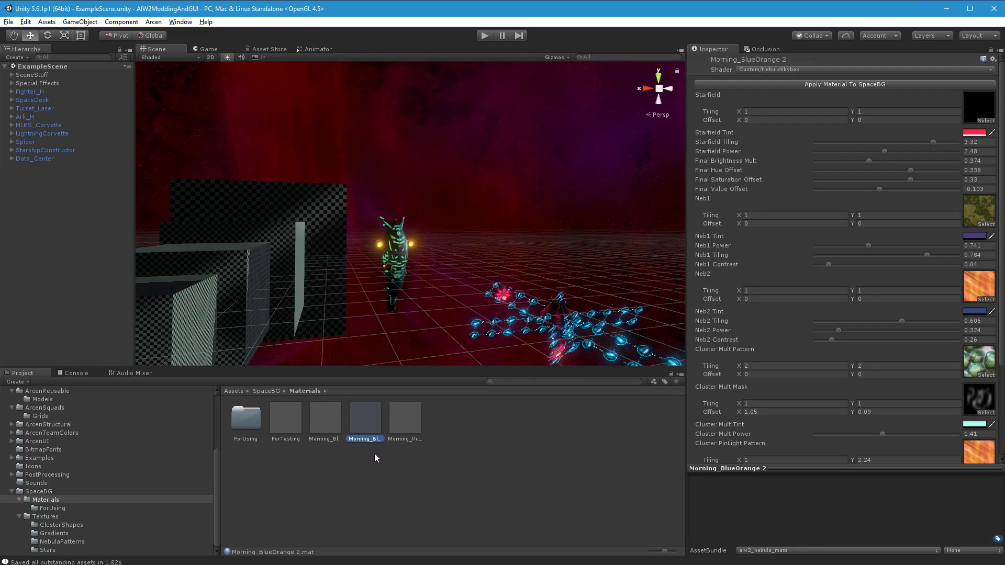
{"action": "left_click", "coordinate": [375, 438]}
{"action": "type", "text": "Morning_Red"}
{"action": "key", "text": "Return"}
Step: Apply Morning_BlueOrange, Morning_Red and Morning_Purple to SpaceBG one after another to compare the skies
{"action": "left_click", "coordinate": [322, 430]}
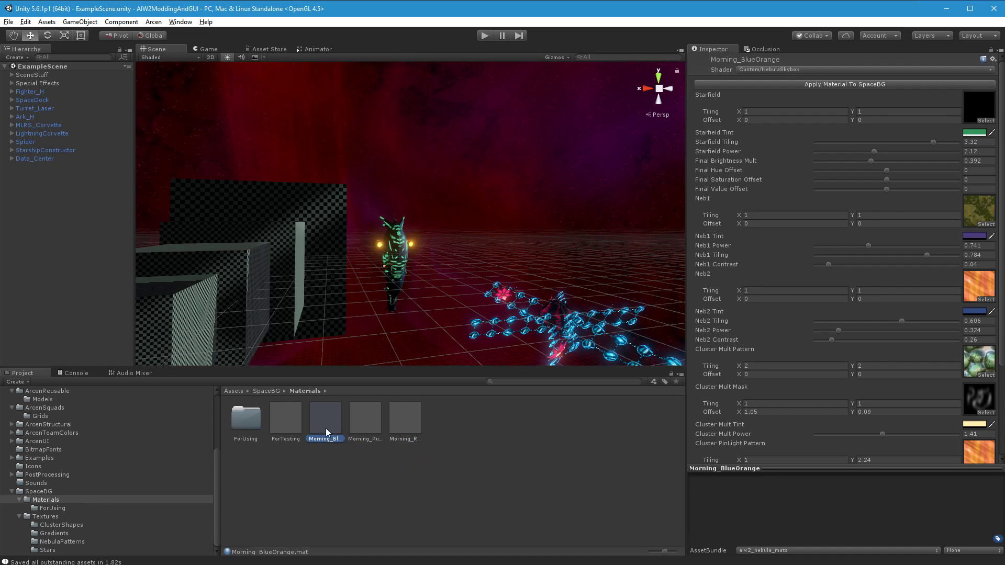
{"action": "left_click", "coordinate": [823, 87]}
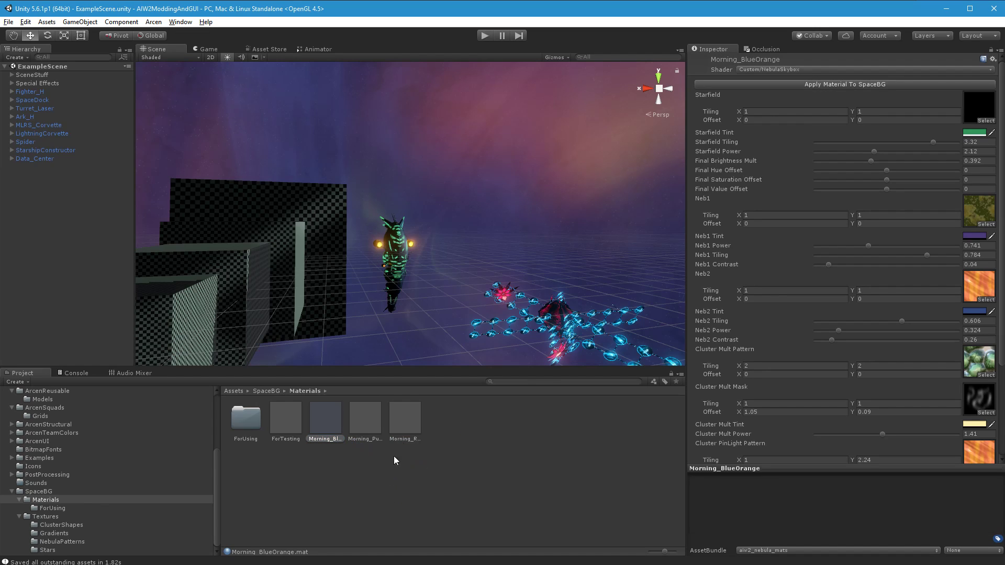
{"action": "left_click", "coordinate": [405, 419]}
{"action": "left_click", "coordinate": [839, 88]}
{"action": "left_click", "coordinate": [366, 418]}
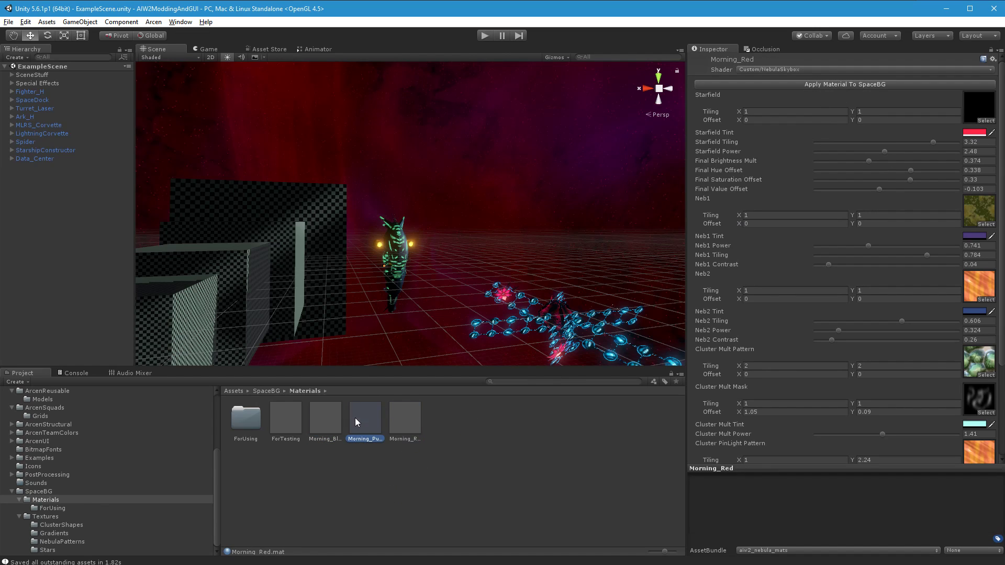
{"action": "left_click", "coordinate": [852, 83]}
Step: Duplicate the Morning_Red material and apply the copy to SpaceBG
{"action": "left_click", "coordinate": [420, 420]}
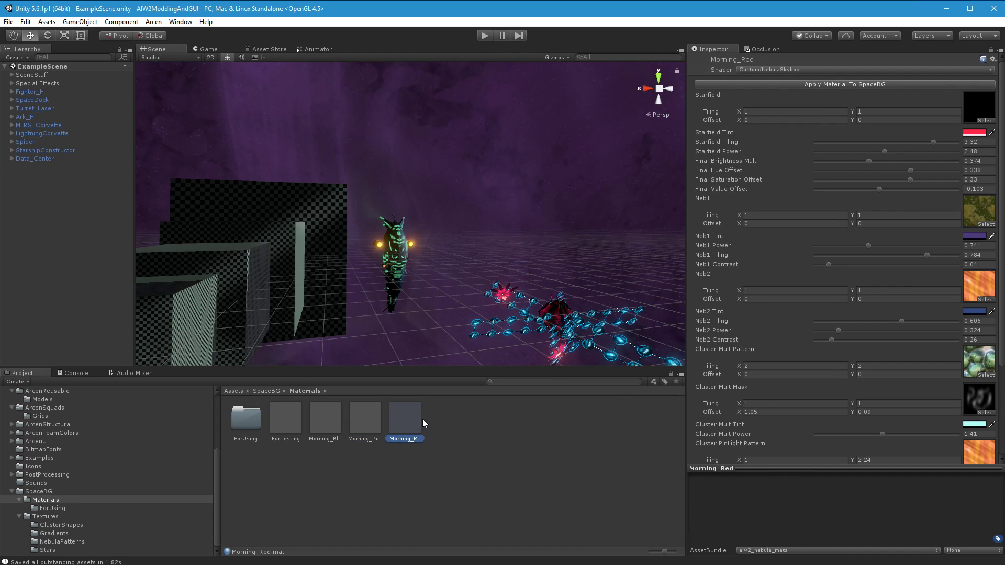
{"action": "key", "text": "ctrl+d"}
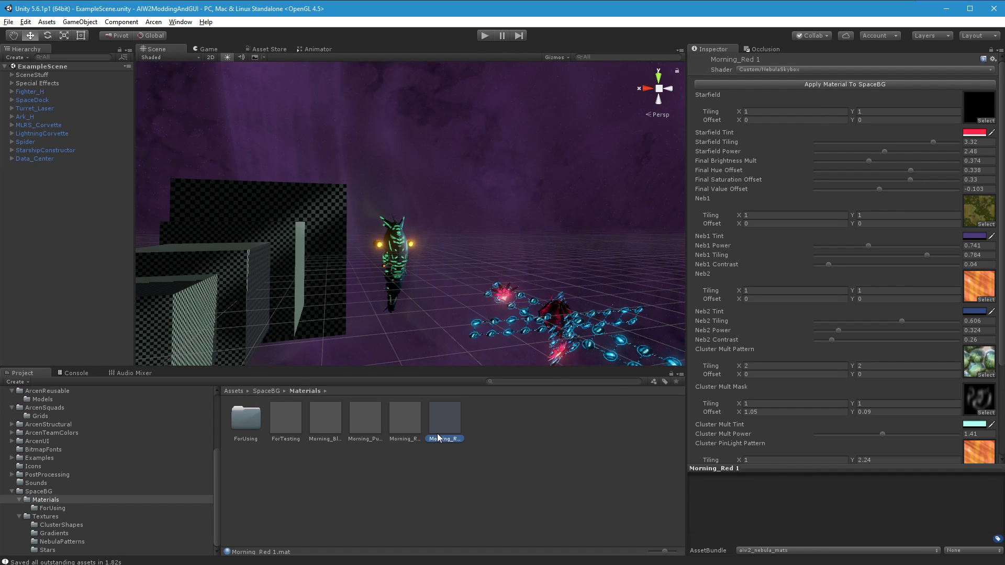
{"action": "left_click", "coordinate": [887, 84]}
{"action": "right_click_drag", "start_coordinate": [456, 293], "coordinate": [482, 265]}
{"action": "mouse_move", "coordinate": [437, 213]}
{"action": "right_mouse_down"}
{"action": "mouse_move", "coordinate": [469, 155]}
{"action": "mouse_move", "coordinate": [442, 232]}
{"action": "right_mouse_up"}
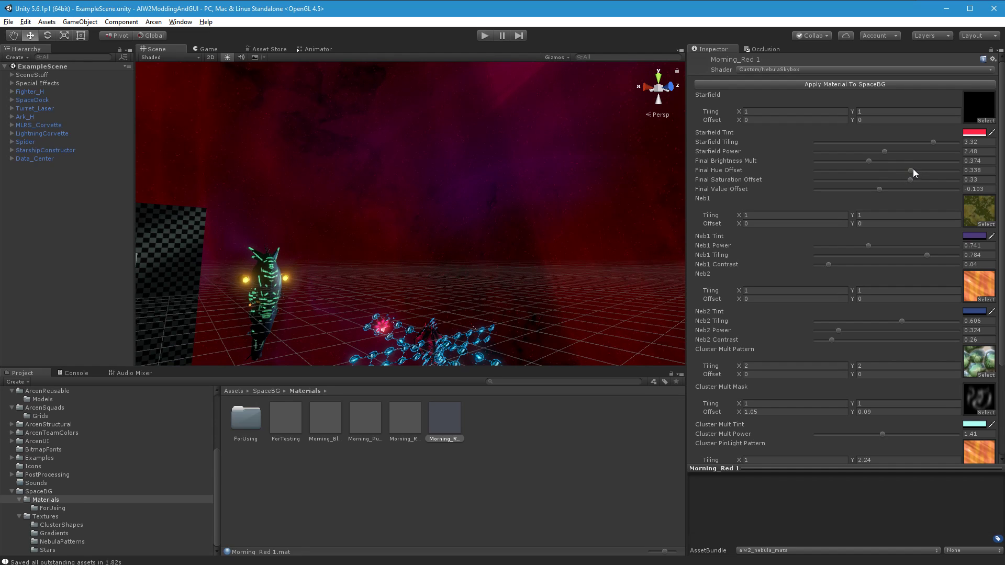
Step: Set the Morning_Red copy's Final Hue Offset to 0.5 and its Starfield Tint to olive green (6C8318)
{"action": "left_click_drag", "start_coordinate": [912, 168], "coordinate": [923, 170]}
{"action": "left_click_drag", "start_coordinate": [539, 276], "coordinate": [476, 337], "text": "alt"}
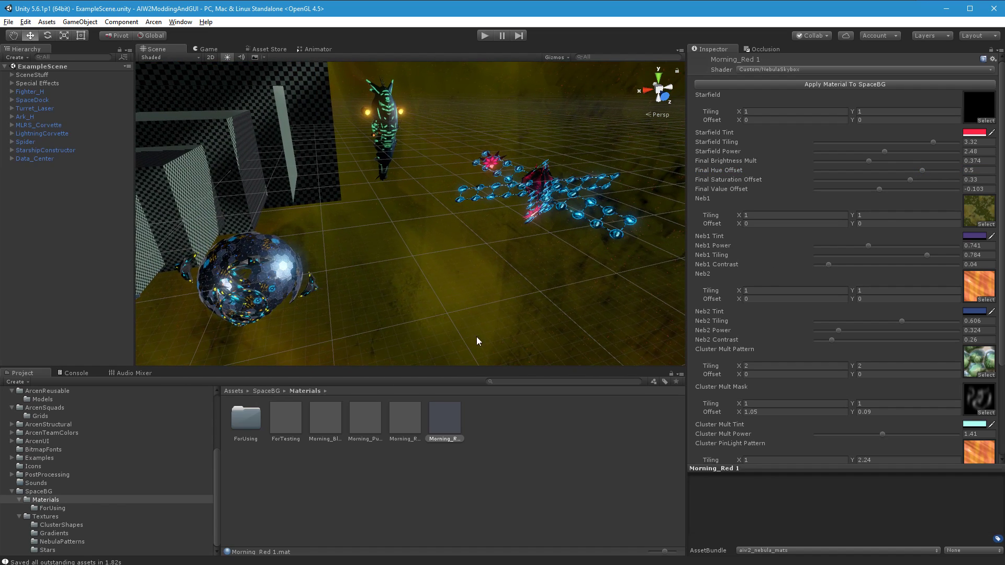
{"action": "left_click", "coordinate": [974, 133]}
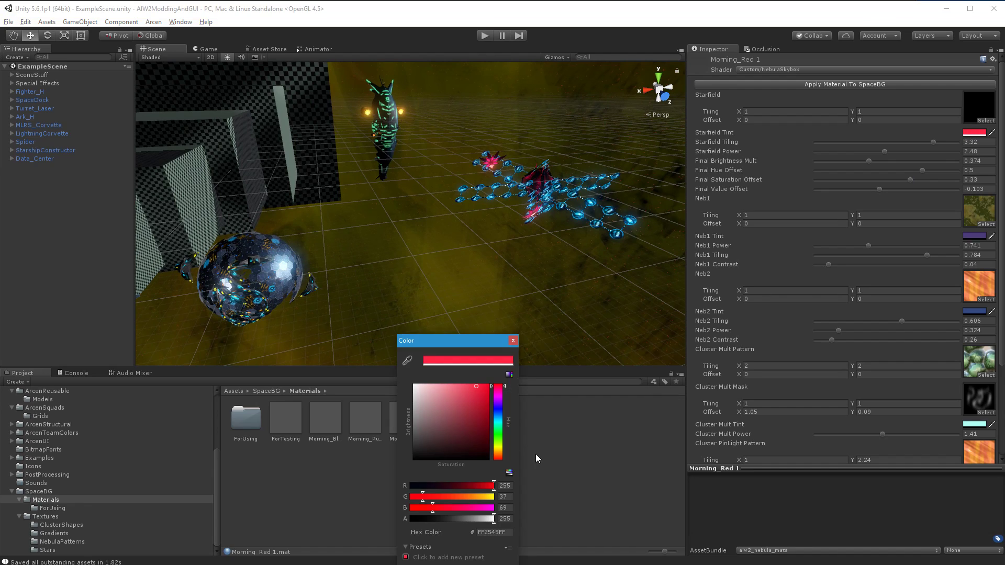
{"action": "left_click", "coordinate": [501, 439]}
{"action": "mouse_move", "coordinate": [499, 435]}
{"action": "left_mouse_down"}
{"action": "mouse_move", "coordinate": [467, 417]}
{"action": "mouse_move", "coordinate": [499, 445]}
{"action": "left_mouse_up"}
{"action": "left_click", "coordinate": [470, 411]}
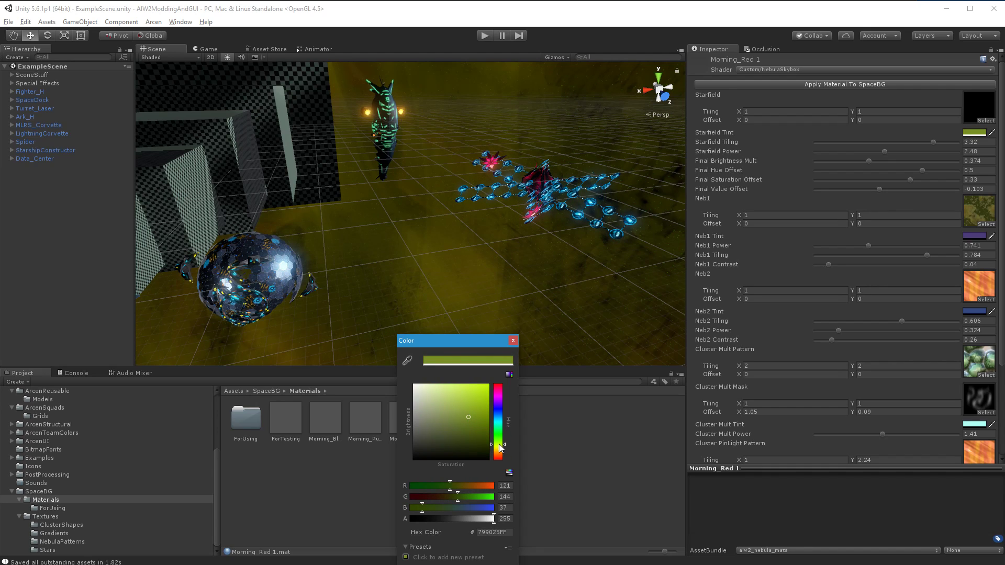
{"action": "left_click_drag", "start_coordinate": [473, 420], "coordinate": [473, 421]}
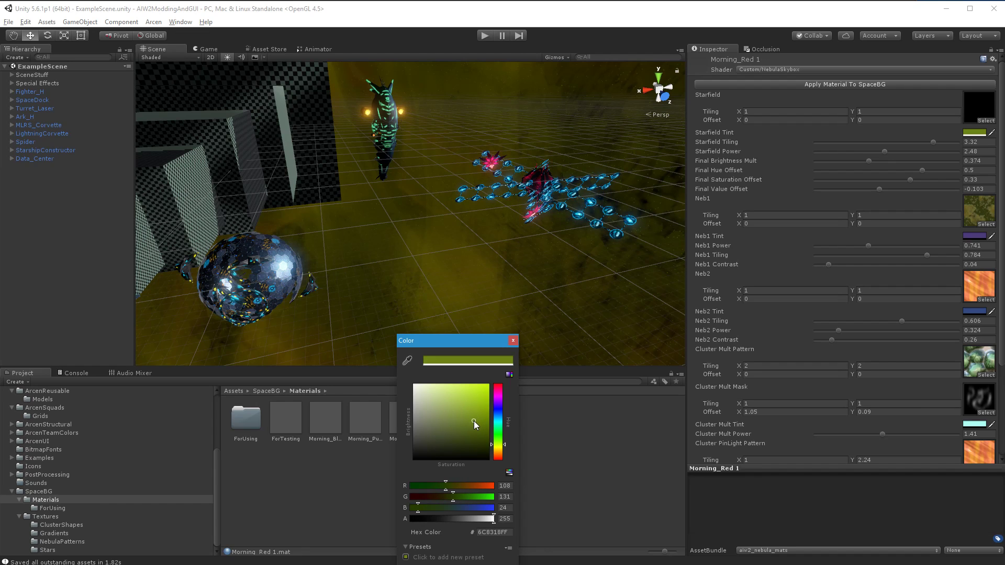
{"action": "left_click", "coordinate": [513, 340]}
Step: Change the Cluster PinLight Tint of the Morning_Red copy to lime green (C2FF15)
{"action": "left_click_drag", "start_coordinate": [449, 301], "coordinate": [485, 247], "text": "alt"}
{"action": "left_click_drag", "start_coordinate": [602, 298], "coordinate": [812, 367], "text": "alt"}
{"action": "scroll", "coordinate": [812, 365], "scroll_direction": "down", "scroll_amount": 5}
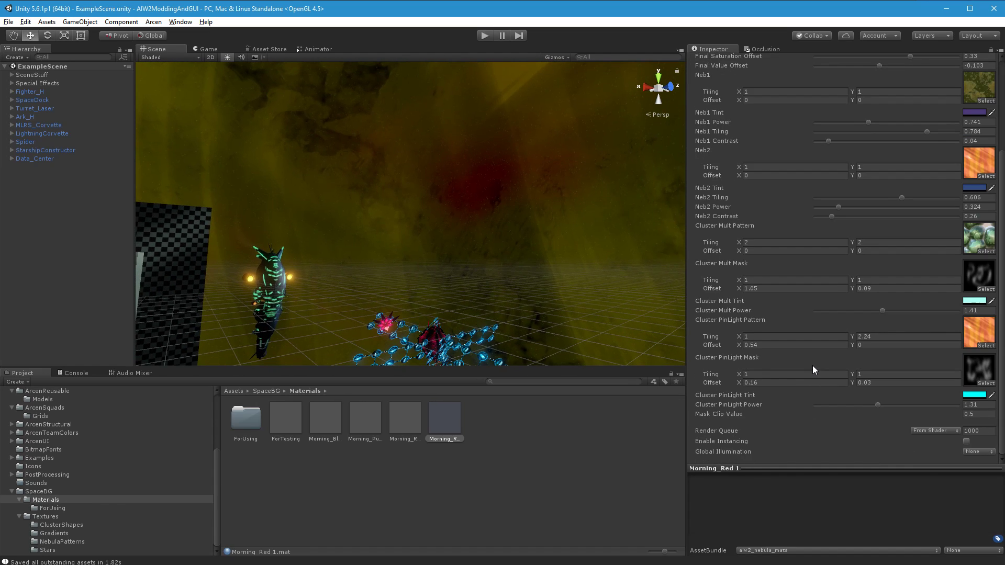
{"action": "left_click", "coordinate": [970, 395]}
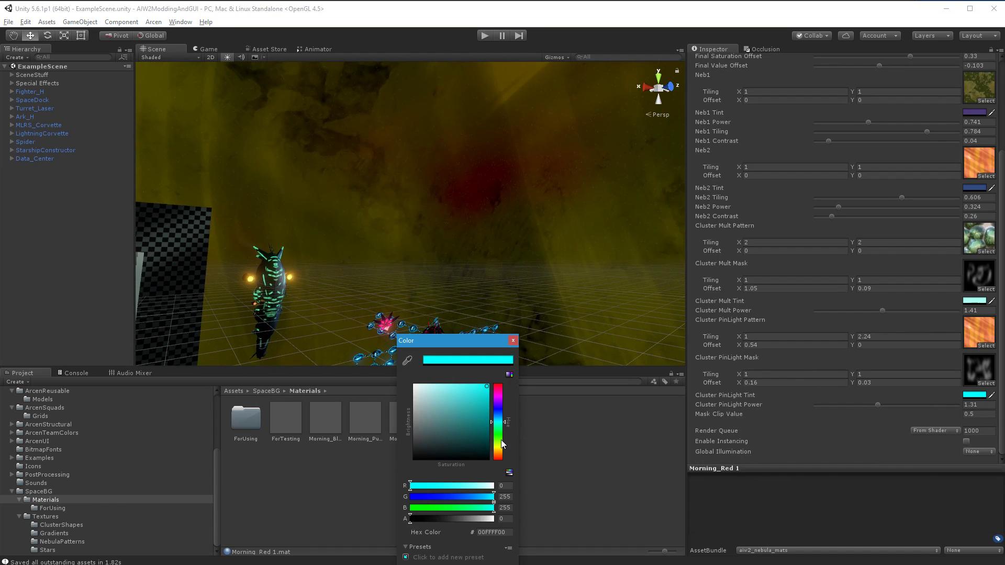
{"action": "mouse_move", "coordinate": [500, 426]}
{"action": "left_mouse_down"}
{"action": "mouse_move", "coordinate": [500, 458]}
{"action": "mouse_move", "coordinate": [504, 401]}
{"action": "mouse_move", "coordinate": [473, 419]}
{"action": "mouse_move", "coordinate": [491, 376]}
{"action": "mouse_move", "coordinate": [482, 359]}
{"action": "left_mouse_up"}
{"action": "mouse_move", "coordinate": [495, 410]}
{"action": "left_mouse_down"}
{"action": "mouse_move", "coordinate": [499, 397]}
{"action": "mouse_move", "coordinate": [499, 445]}
{"action": "left_mouse_up"}
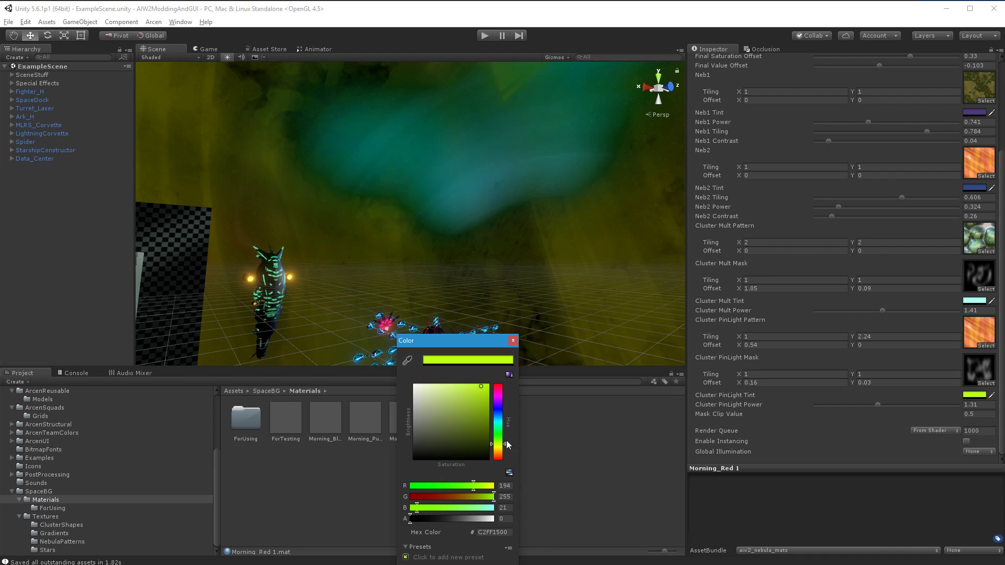
Step: Preview several nebula textures for the Morning_Red copy's Cluster PinLight Pattern and choose Neb_BoneStructures
{"action": "left_click", "coordinate": [986, 346]}
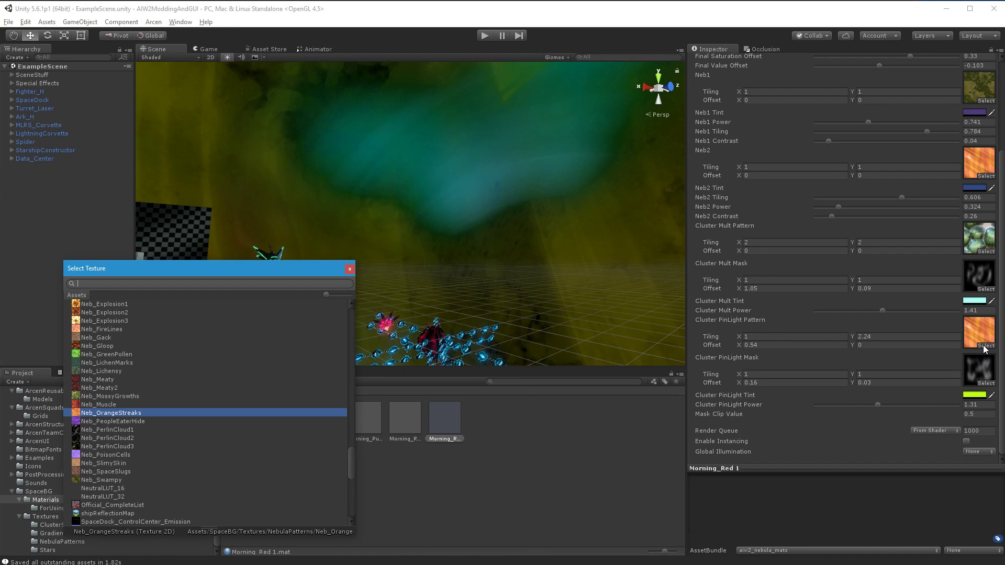
{"action": "left_click", "coordinate": [133, 423]}
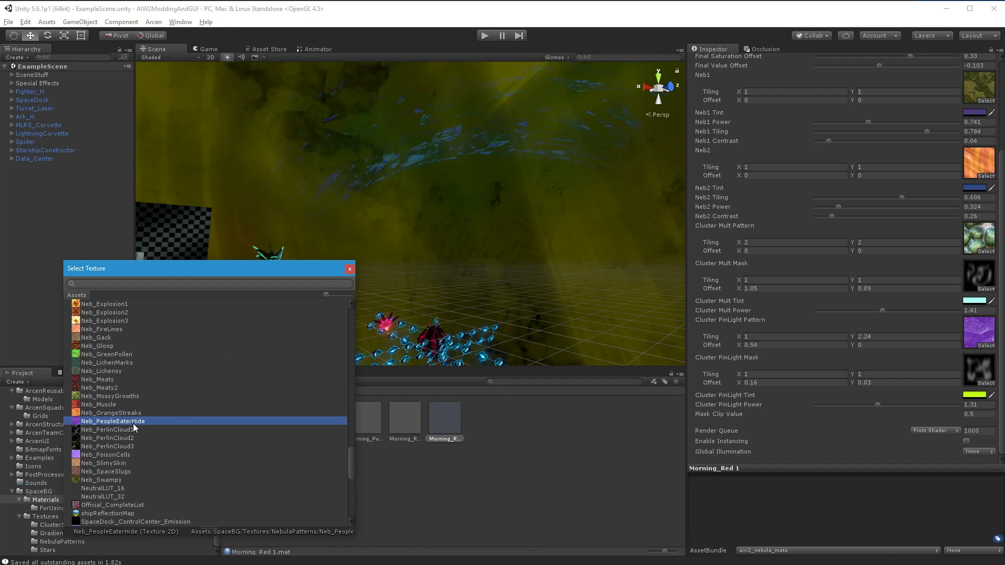
{"action": "left_click", "coordinate": [94, 346]}
{"action": "left_click", "coordinate": [99, 321]}
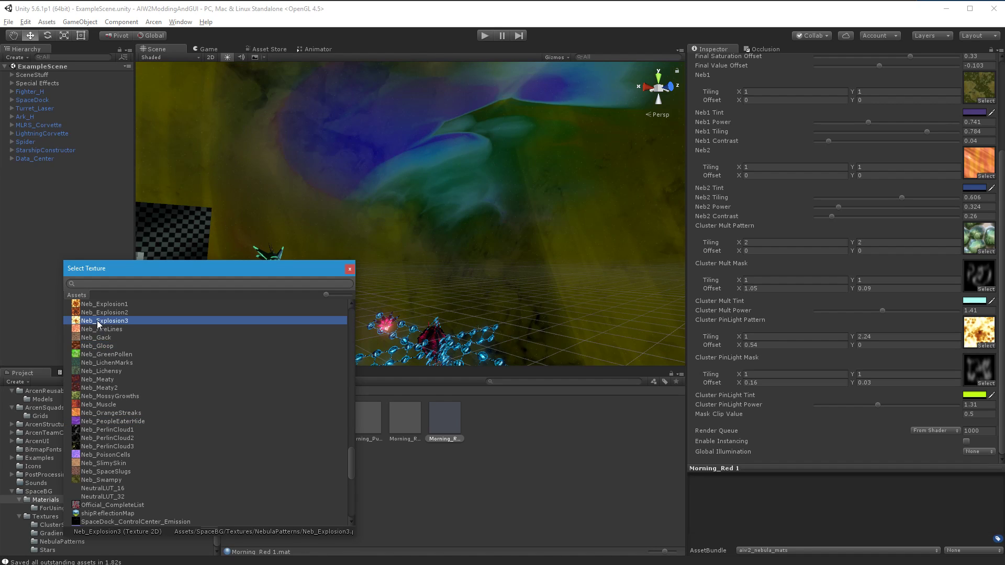
{"action": "left_click", "coordinate": [103, 313]}
{"action": "scroll", "coordinate": [116, 333], "scroll_direction": "up", "scroll_amount": 3}
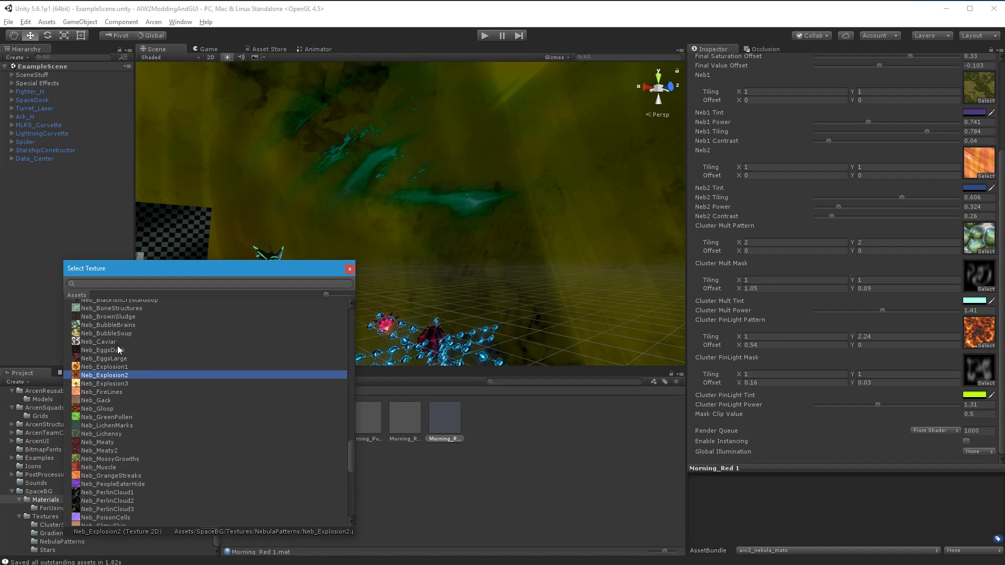
{"action": "left_click", "coordinate": [113, 335]}
{"action": "scroll", "coordinate": [120, 334], "scroll_direction": "up", "scroll_amount": 2}
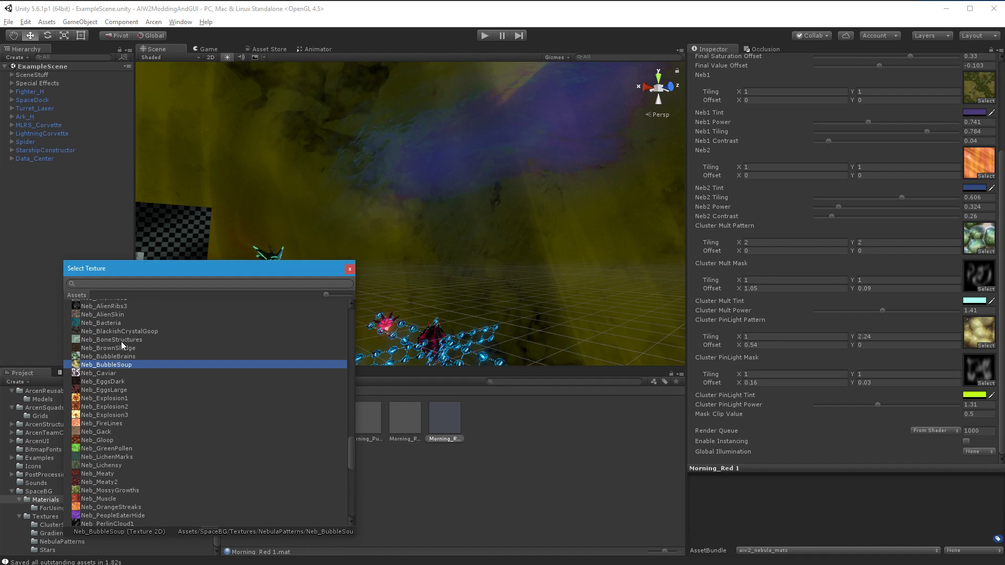
{"action": "left_click", "coordinate": [121, 340]}
{"action": "double_click", "coordinate": [122, 341]}
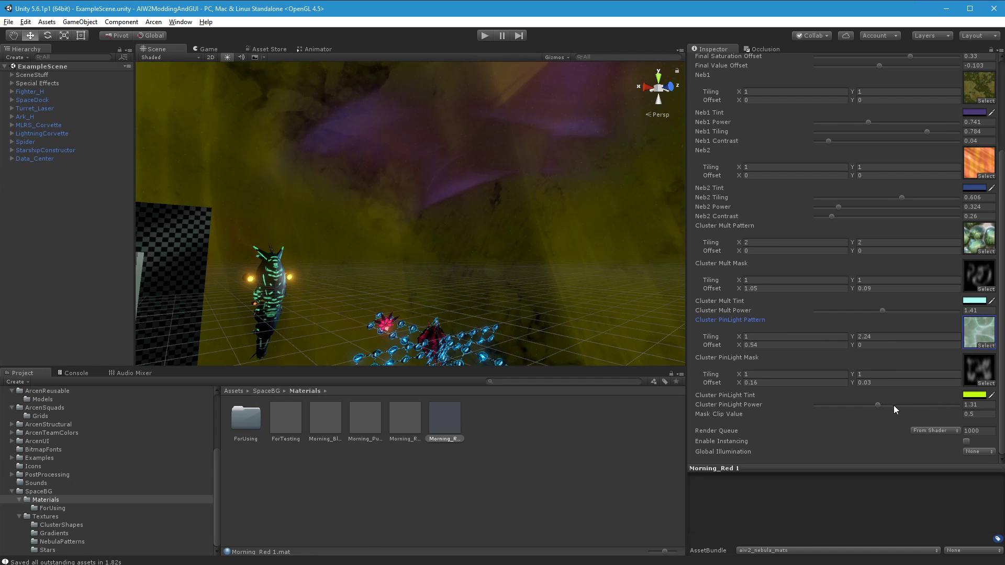
Step: Change the Morning_Red copy's Cluster PinLight Tint to green (15FF77) and lower its Cluster PinLight Power to 0.8
{"action": "left_click", "coordinate": [967, 396]}
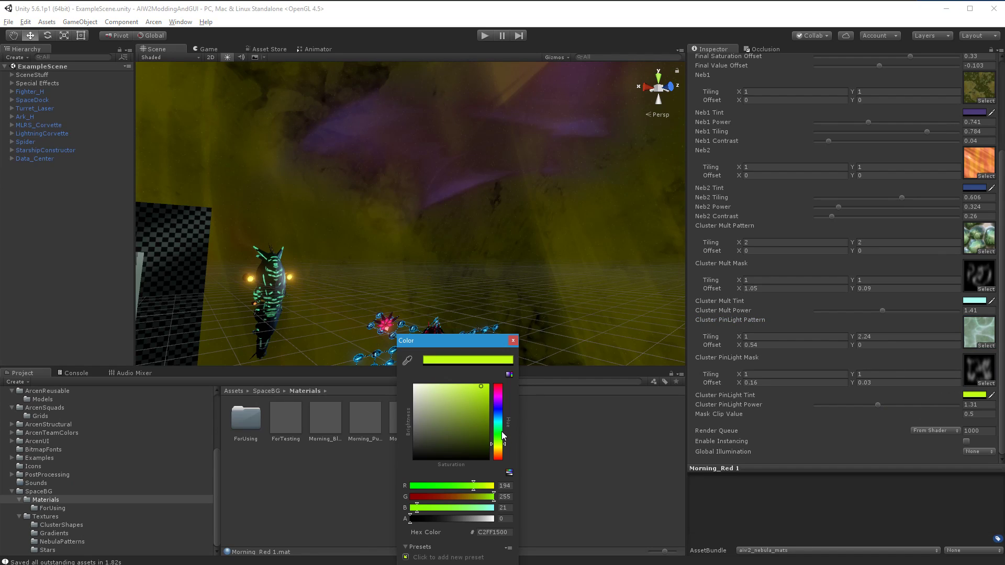
{"action": "left_click", "coordinate": [501, 431]}
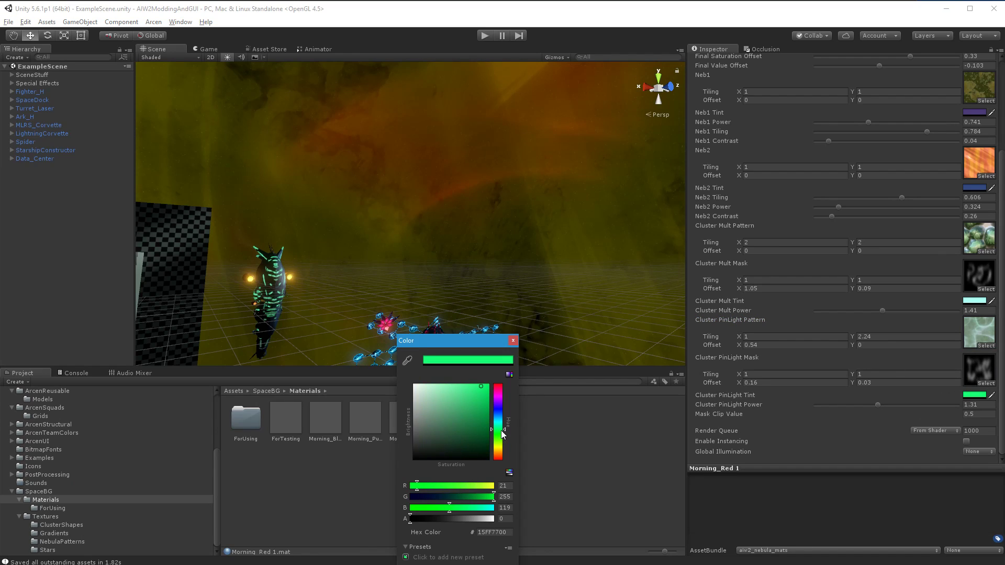
{"action": "left_click_drag", "start_coordinate": [878, 404], "coordinate": [853, 403]}
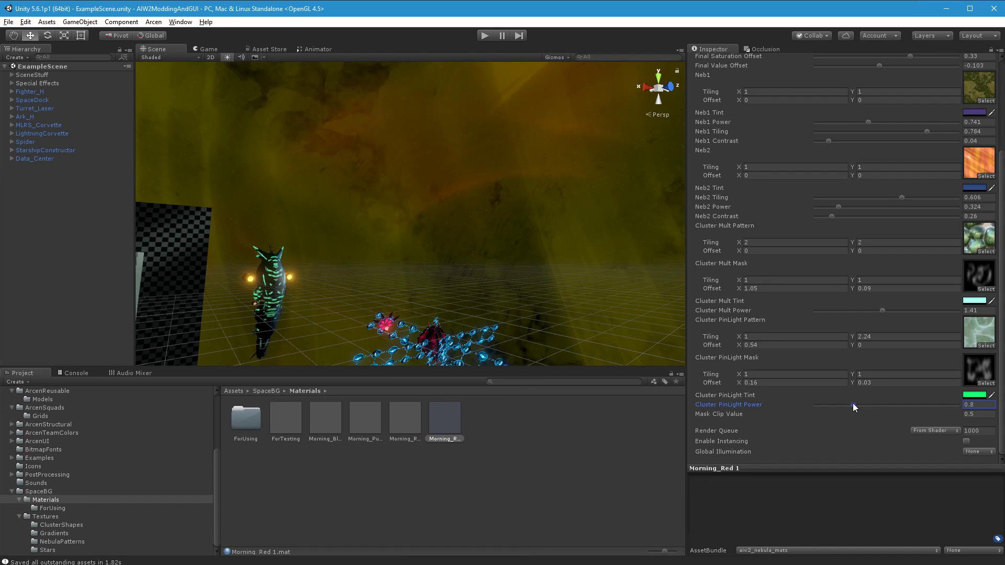
Step: Change the Cluster PinLight Tint of the Morning_Red copy to a saturated blue
{"action": "left_click", "coordinate": [975, 395]}
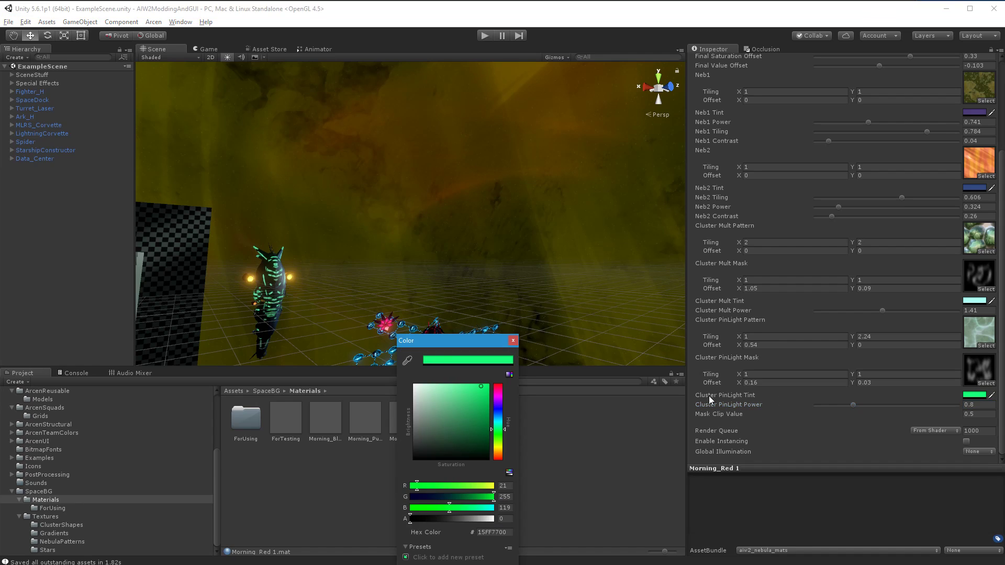
{"action": "left_click", "coordinate": [498, 432]}
{"action": "left_click_drag", "start_coordinate": [498, 434], "coordinate": [500, 410]}
{"action": "right_click_drag", "start_coordinate": [542, 206], "coordinate": [530, 240]}
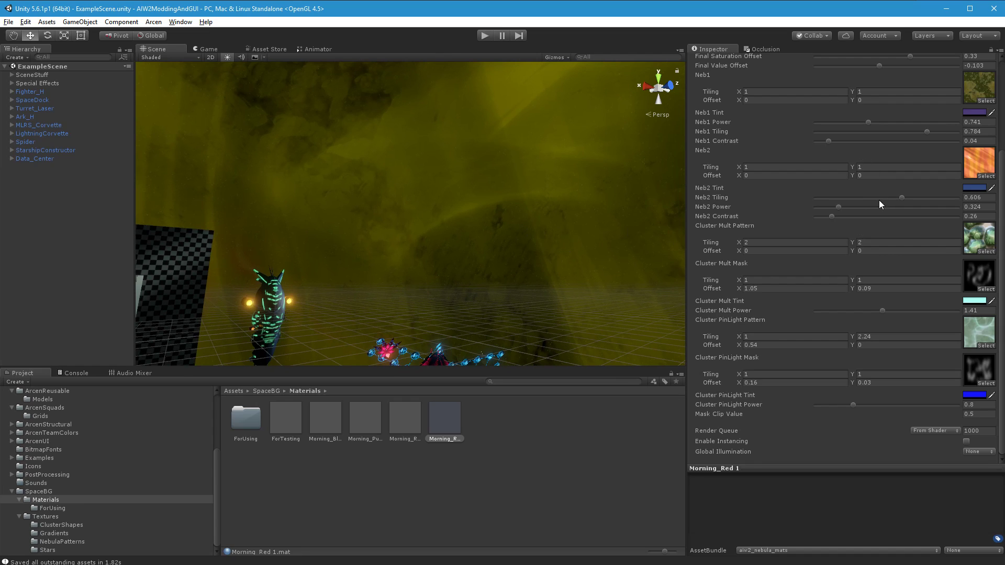
Step: Set the Morning_Red copy's Final Saturation Offset to -0.001 and its Final Hue Offset to 0.596
{"action": "scroll", "coordinate": [879, 200], "scroll_direction": "up", "scroll_amount": 4}
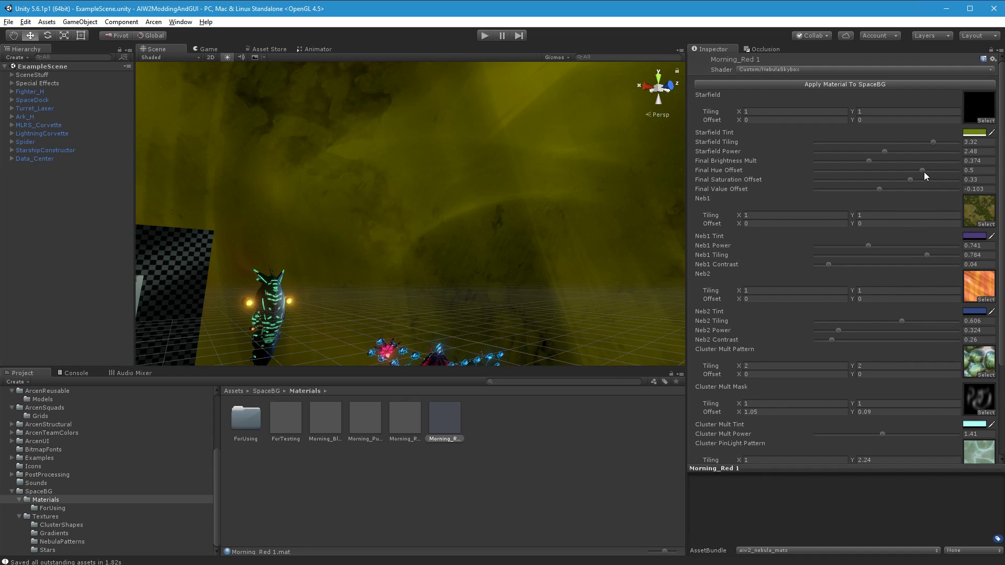
{"action": "left_click_drag", "start_coordinate": [912, 180], "coordinate": [887, 177]}
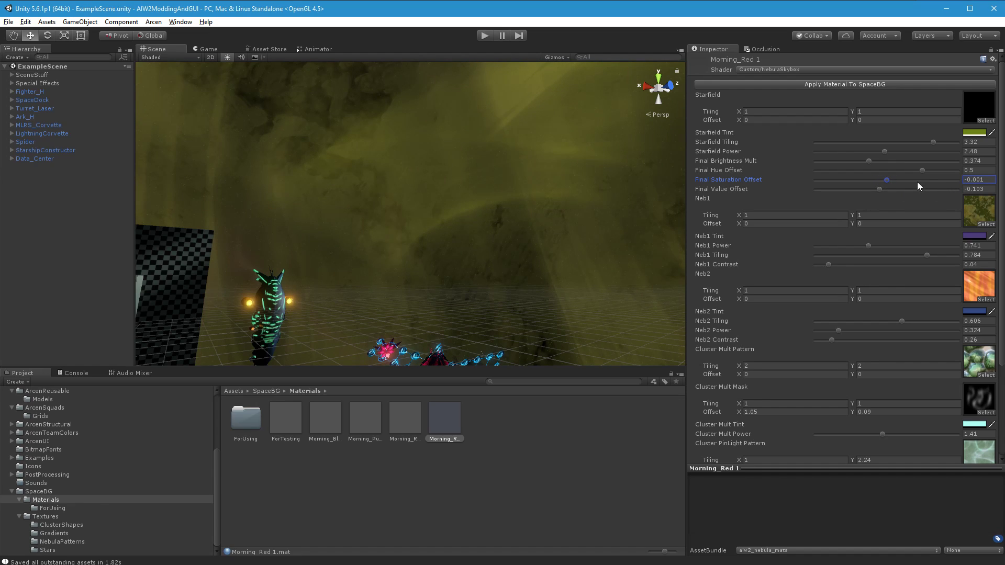
{"action": "left_click", "coordinate": [976, 190]}
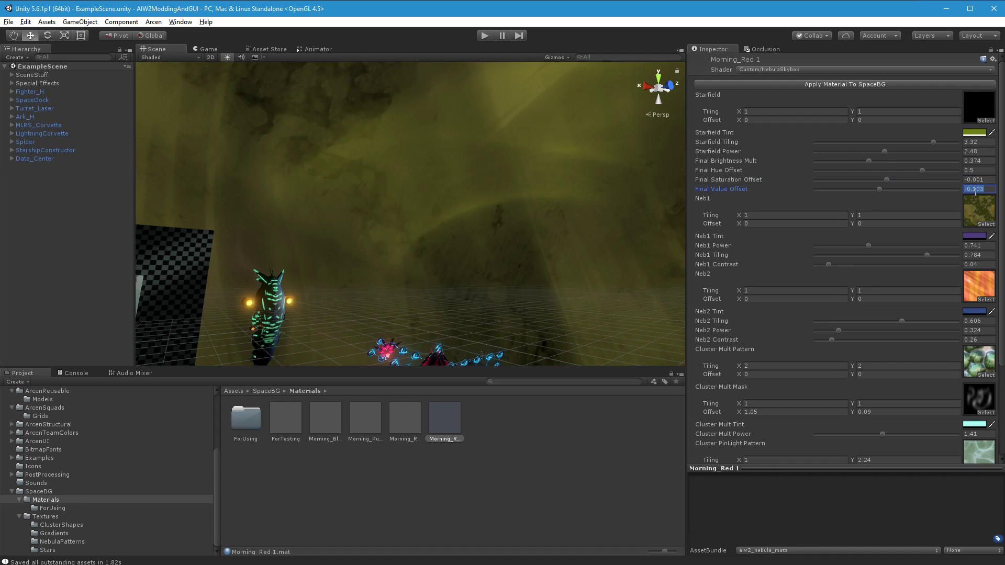
{"action": "type", "text": "0"}
{"action": "key", "text": "ctrl+z"}
{"action": "left_click_drag", "start_coordinate": [922, 169], "coordinate": [929, 170]}
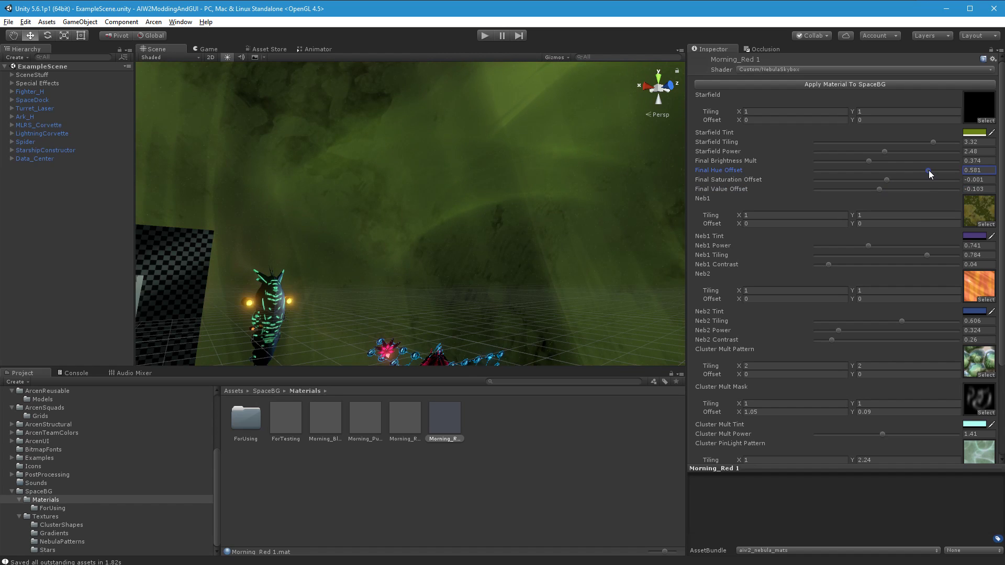
{"action": "left_click_drag", "start_coordinate": [313, 231], "coordinate": [297, 297], "text": "alt"}
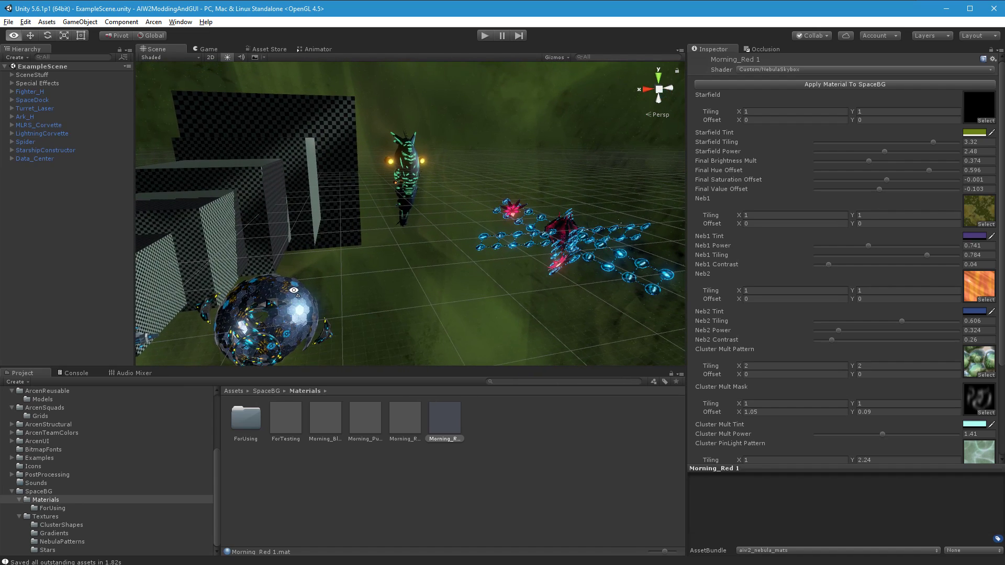
Step: Rename the Morning_Red copy as Morning_Green
{"action": "left_click", "coordinate": [453, 439]}
{"action": "right_click", "coordinate": [451, 439]}
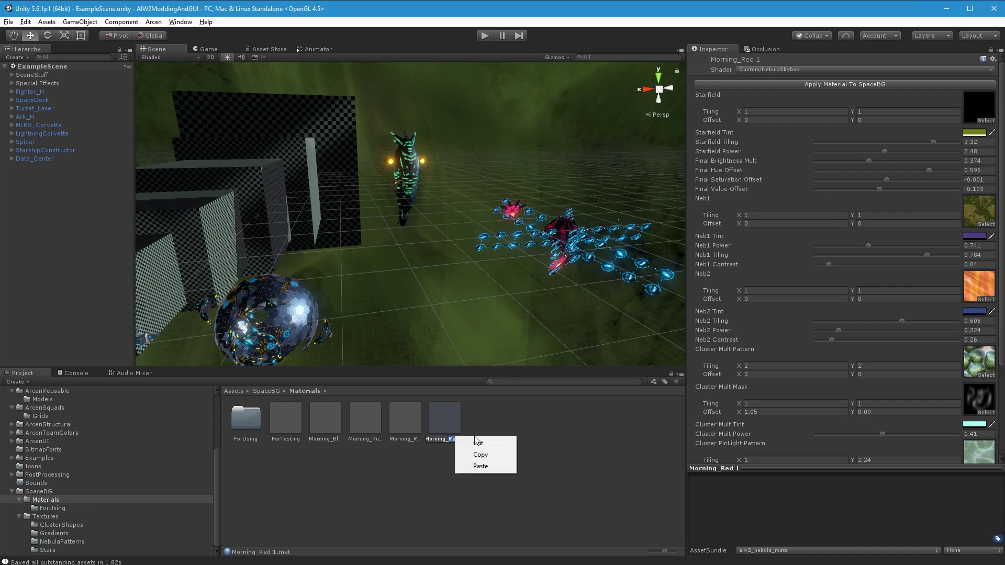
{"action": "key", "text": "Escape"}
{"action": "left_click_drag", "start_coordinate": [450, 439], "coordinate": [475, 442]}
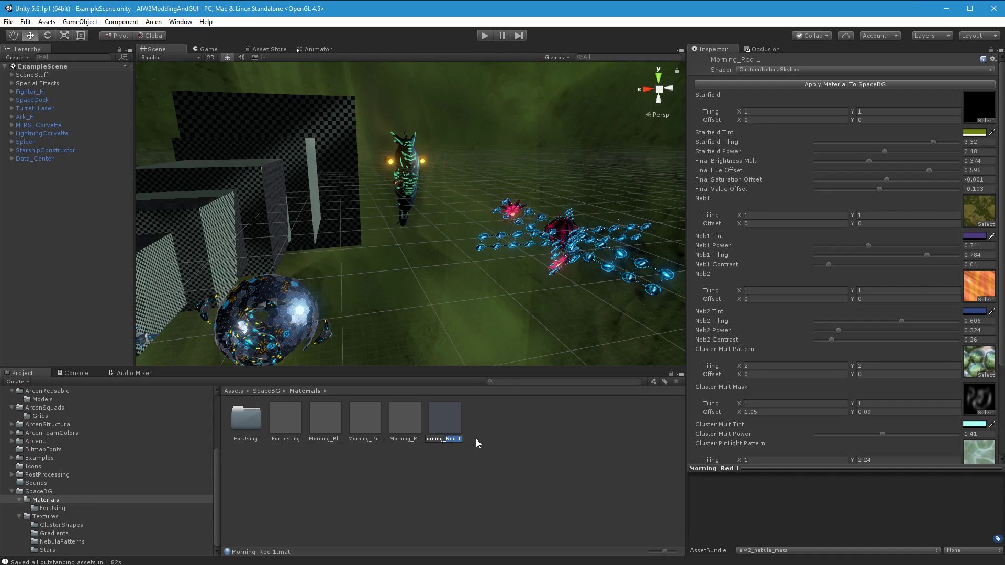
{"action": "type", "text": "Green"}
{"action": "key", "text": "Return"}
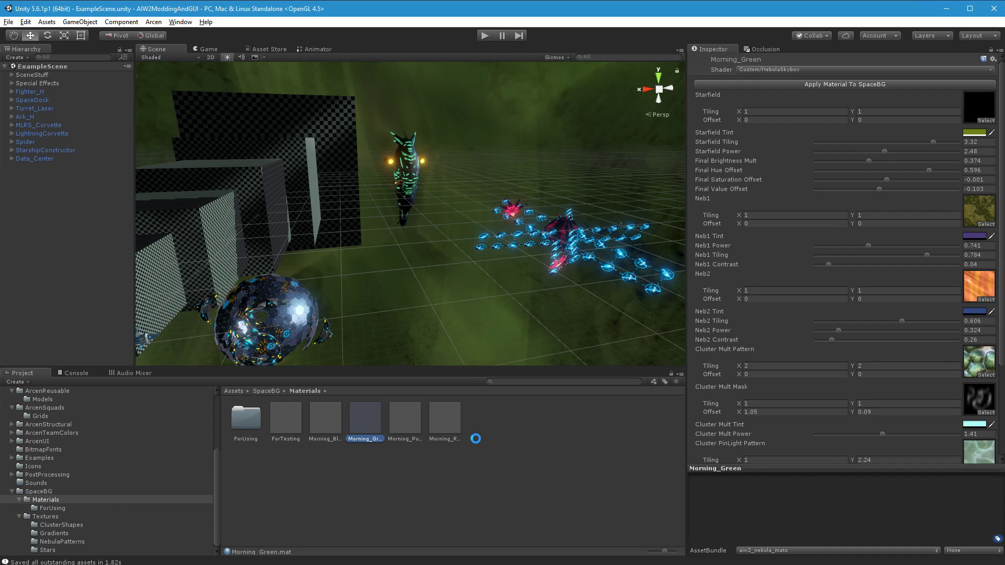
Step: Duplicate the Morning_Green material and apply the copy to SpaceBG
{"action": "key", "text": "ctrl+d"}
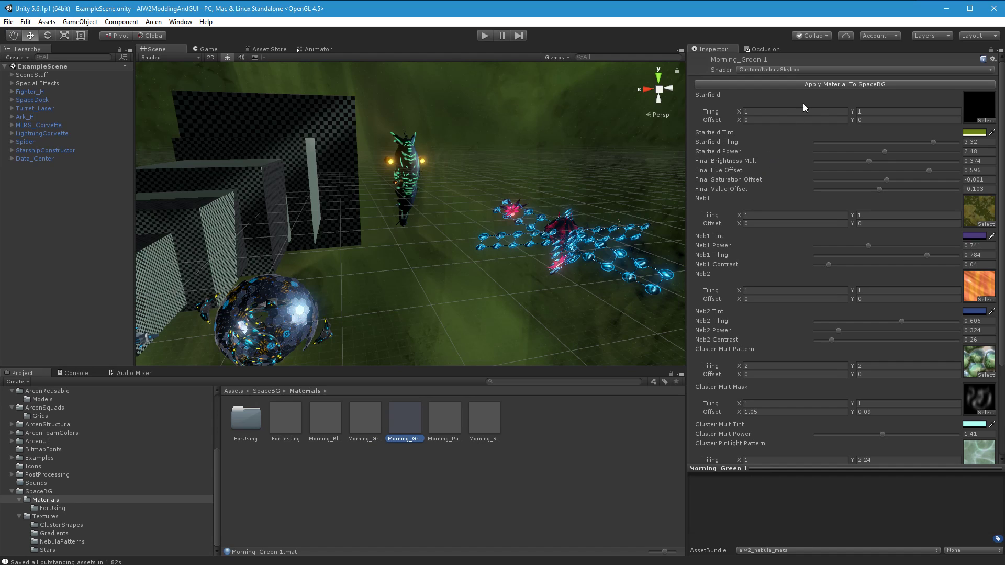
{"action": "left_click", "coordinate": [804, 83]}
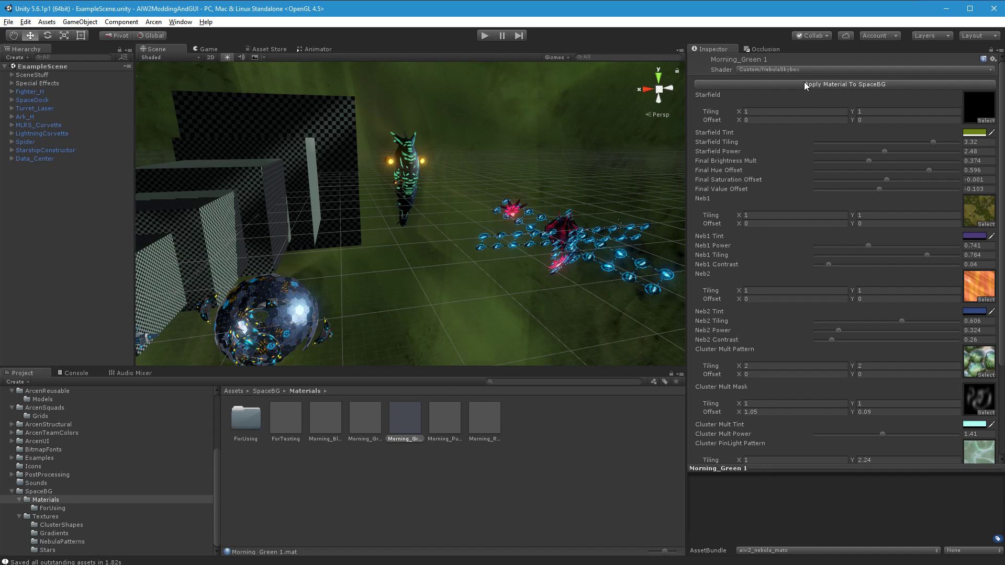
{"action": "right_click_drag", "start_coordinate": [628, 308], "coordinate": [588, 332]}
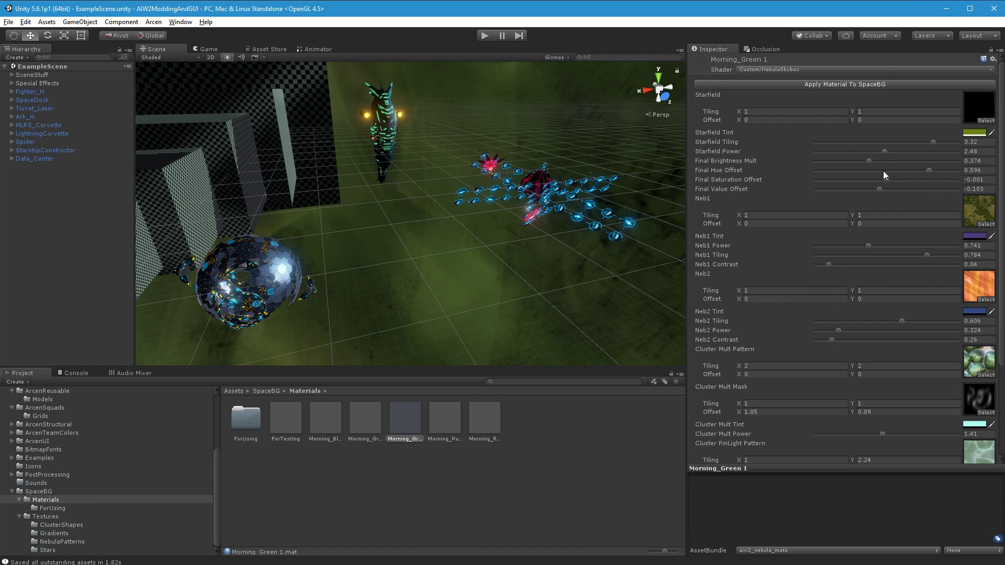
Step: Set the Morning_Green copy's Final Hue Offset to 0.831 and its Starfield Tint to light blue (559CE3)
{"action": "left_click_drag", "start_coordinate": [931, 168], "coordinate": [947, 169]}
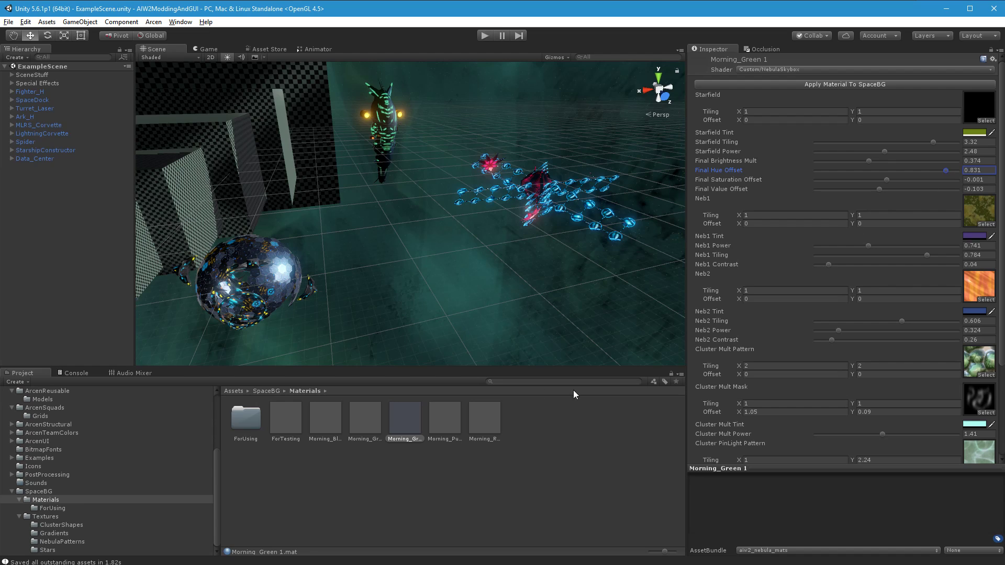
{"action": "left_click_drag", "start_coordinate": [557, 352], "coordinate": [585, 266], "text": "alt"}
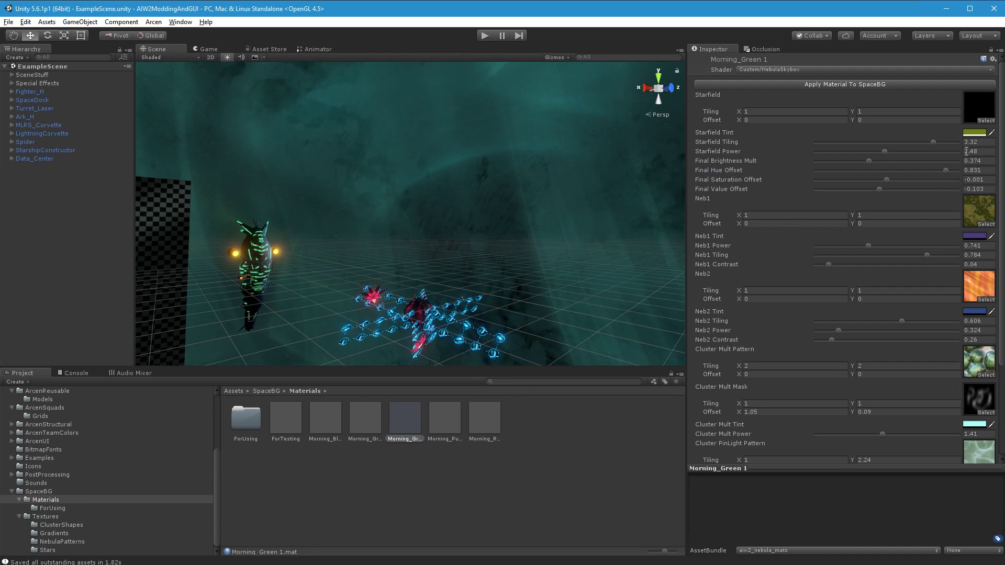
{"action": "left_click", "coordinate": [975, 132]}
{"action": "left_click", "coordinate": [500, 417]}
{"action": "left_click_drag", "start_coordinate": [485, 407], "coordinate": [459, 395]}
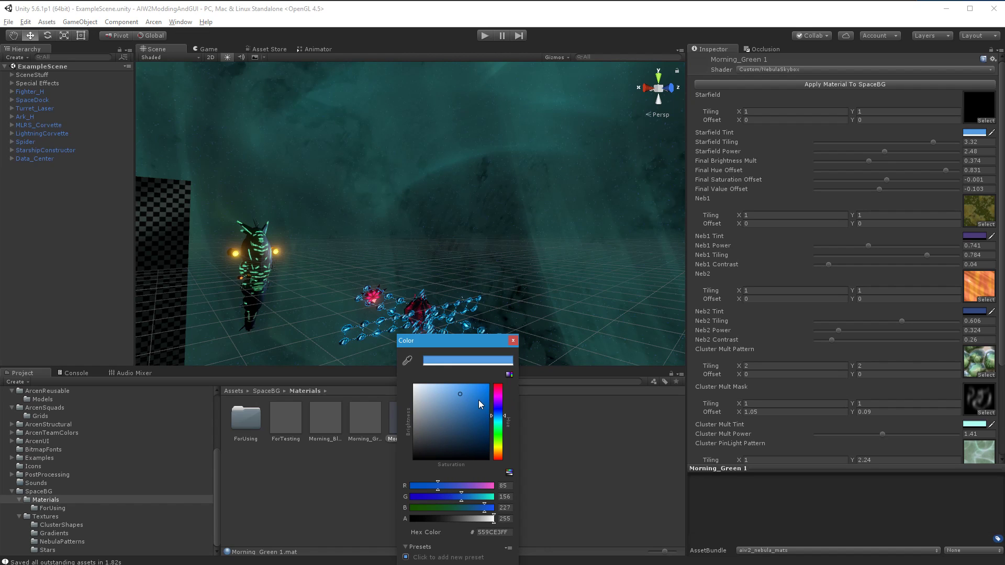
{"action": "left_click", "coordinate": [513, 341]}
{"action": "left_click_drag", "start_coordinate": [512, 211], "coordinate": [402, 366], "text": "alt"}
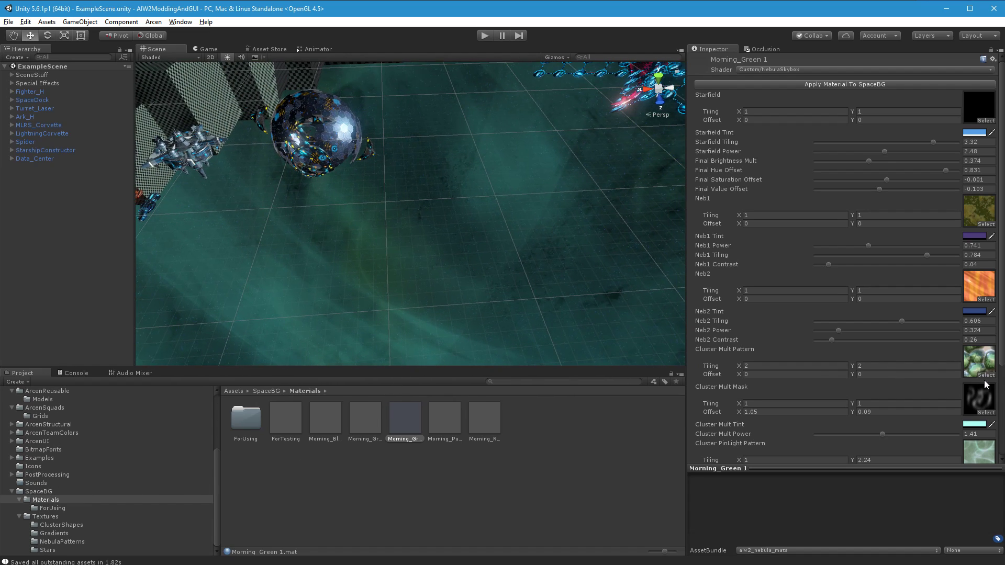
Step: Try other hues for the Morning_Green copy's Cluster Mult Tint and settle on light purple
{"action": "left_click", "coordinate": [981, 426]}
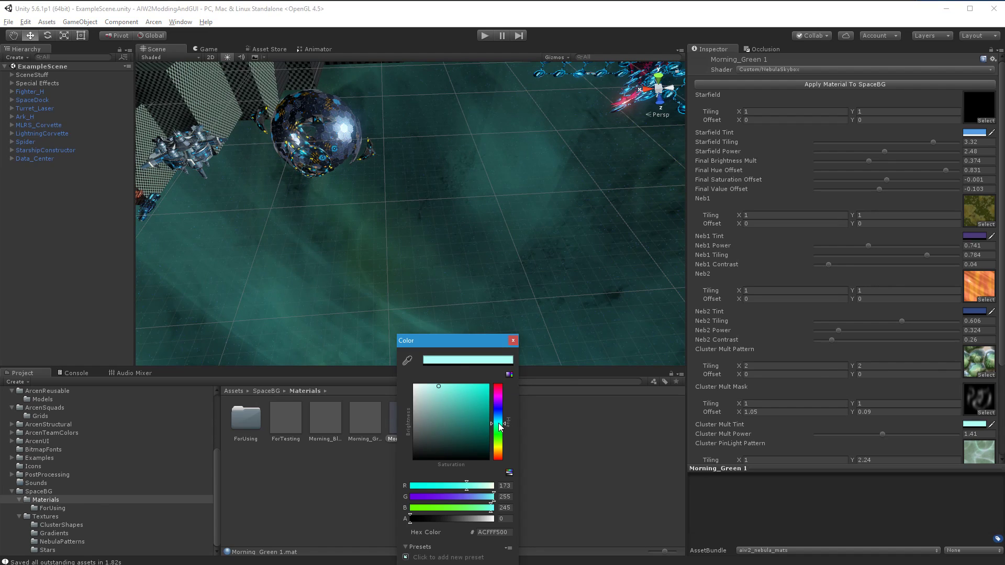
{"action": "mouse_move", "coordinate": [500, 425]}
{"action": "left_mouse_down"}
{"action": "mouse_move", "coordinate": [499, 454]}
{"action": "mouse_move", "coordinate": [507, 383]}
{"action": "mouse_move", "coordinate": [507, 397]}
{"action": "mouse_move", "coordinate": [467, 409]}
{"action": "mouse_move", "coordinate": [471, 395]}
{"action": "mouse_move", "coordinate": [499, 419]}
{"action": "mouse_move", "coordinate": [500, 448]}
{"action": "mouse_move", "coordinate": [499, 428]}
{"action": "left_mouse_up"}
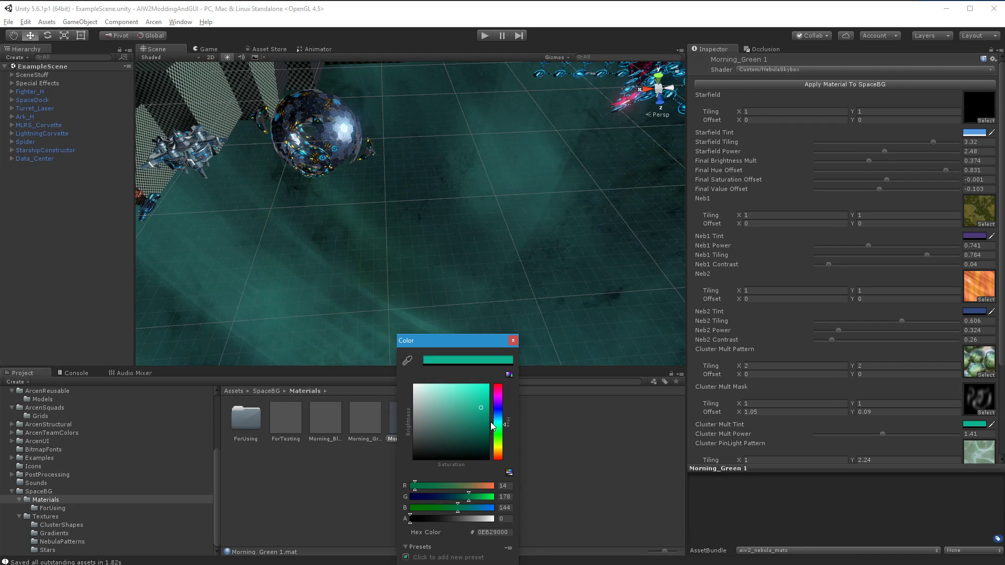
{"action": "key", "text": "ctrl+z"}
{"action": "key", "text": "ctrl+z"}
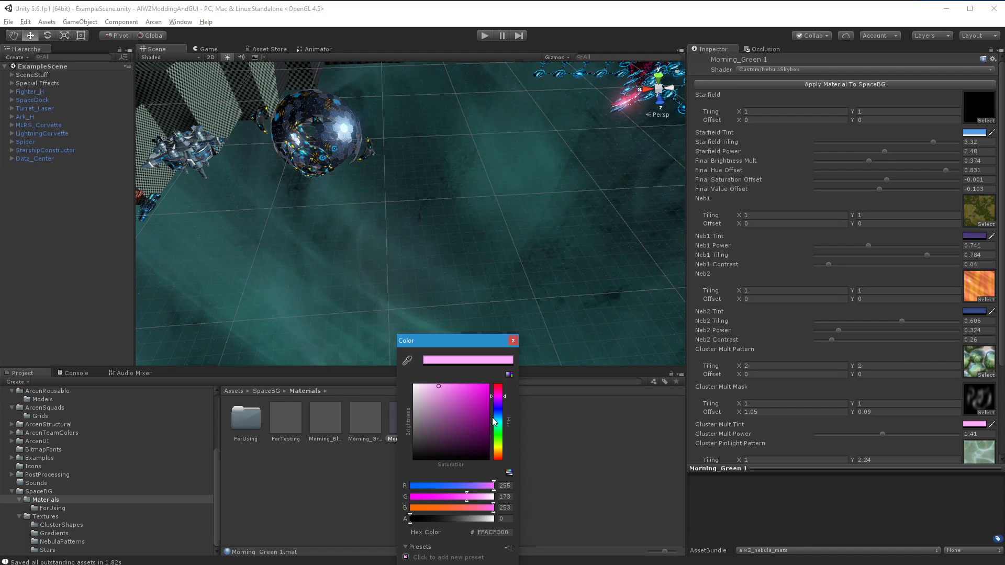
{"action": "left_click_drag", "start_coordinate": [503, 403], "coordinate": [505, 400]}
{"action": "left_click", "coordinate": [512, 342]}
{"action": "right_click_drag", "start_coordinate": [527, 307], "coordinate": [535, 117]}
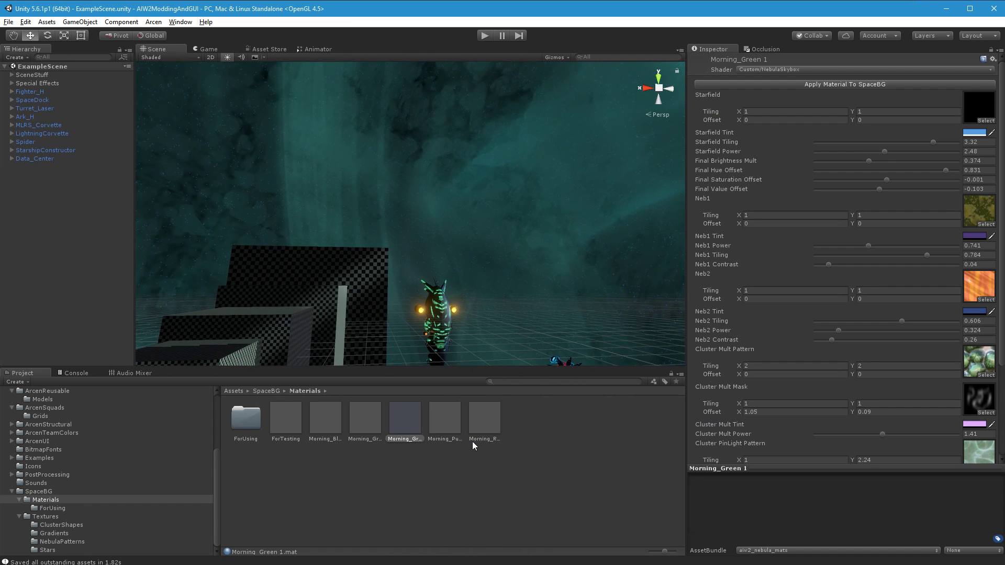
Step: Rename the Morning_Green copy as Morning_Teal
{"action": "left_click", "coordinate": [409, 438]}
{"action": "type", "text": "Morning_Rose"}
{"action": "key", "text": "Return"}
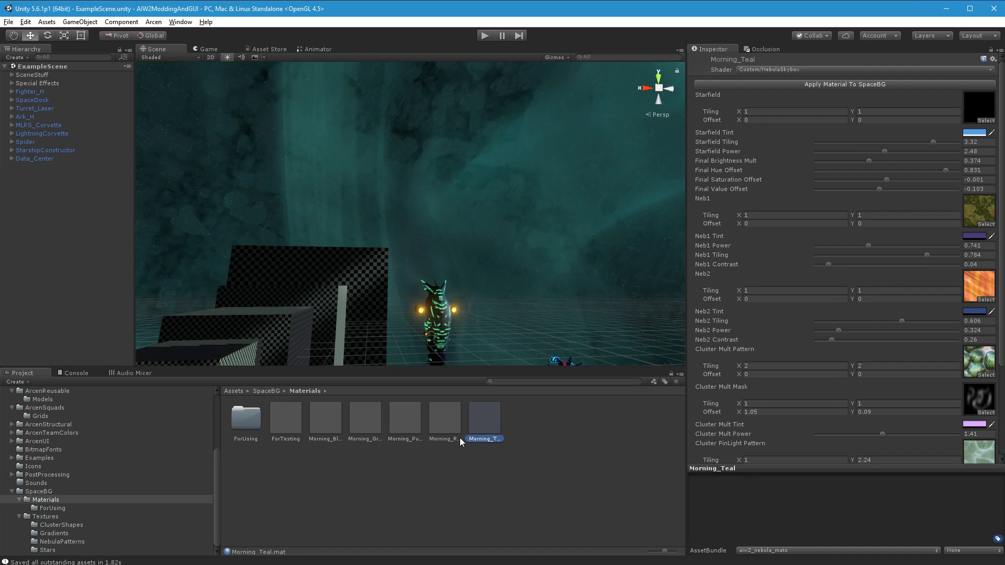
Step: Duplicate the Morning_Teal material and set the copy's Final Hue Offset to 0.978
{"action": "left_click", "coordinate": [492, 433]}
{"action": "key", "text": "ctrl+d"}
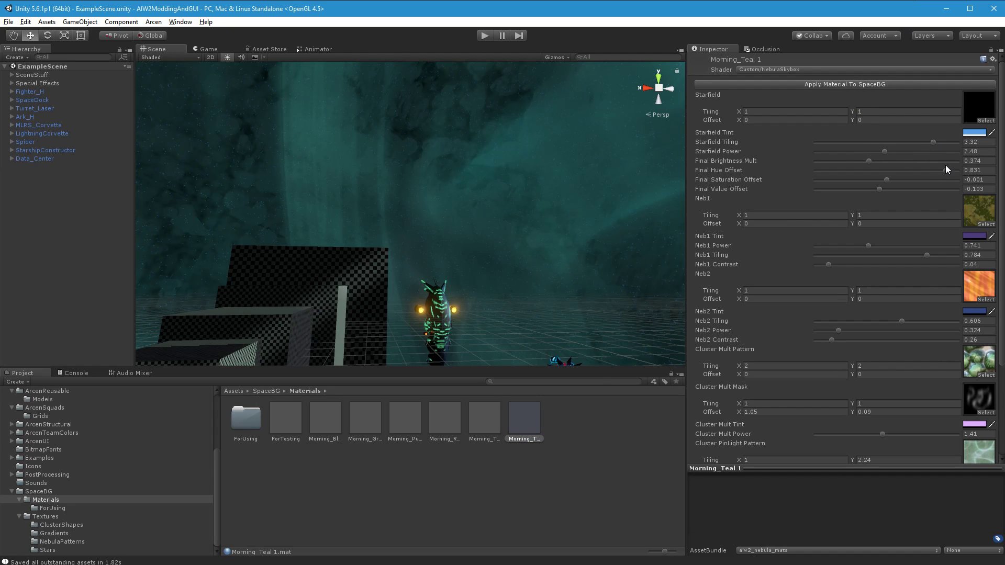
{"action": "left_click_drag", "start_coordinate": [946, 169], "coordinate": [948, 168]}
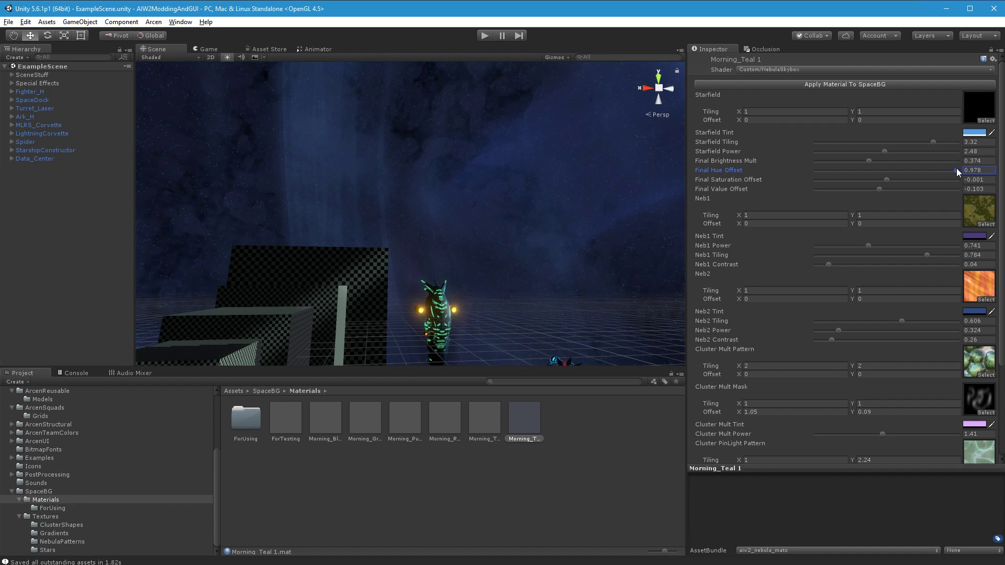
{"action": "right_click_drag", "start_coordinate": [388, 209], "coordinate": [541, 226]}
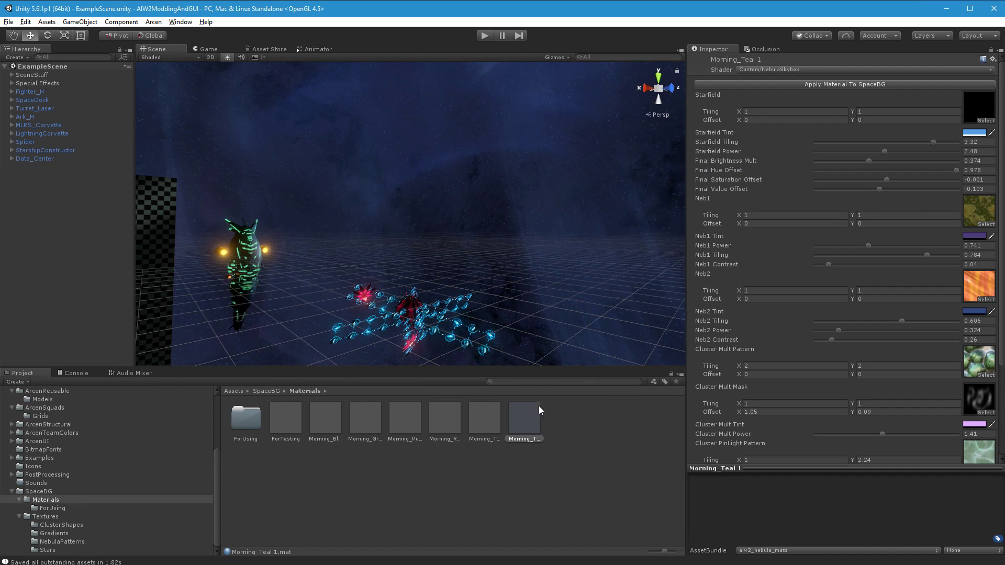
Step: Rename the Morning_Teal copy as Morning_DarkBlue
{"action": "left_click", "coordinate": [535, 441]}
{"action": "type", "text": "DarkBlue"}
{"action": "key", "text": "Return"}
{"action": "left_click", "coordinate": [546, 438]}
Step: Duplicate the Morning_DarkBlue material and apply the copy to SpaceBG
{"action": "left_click", "coordinate": [362, 413]}
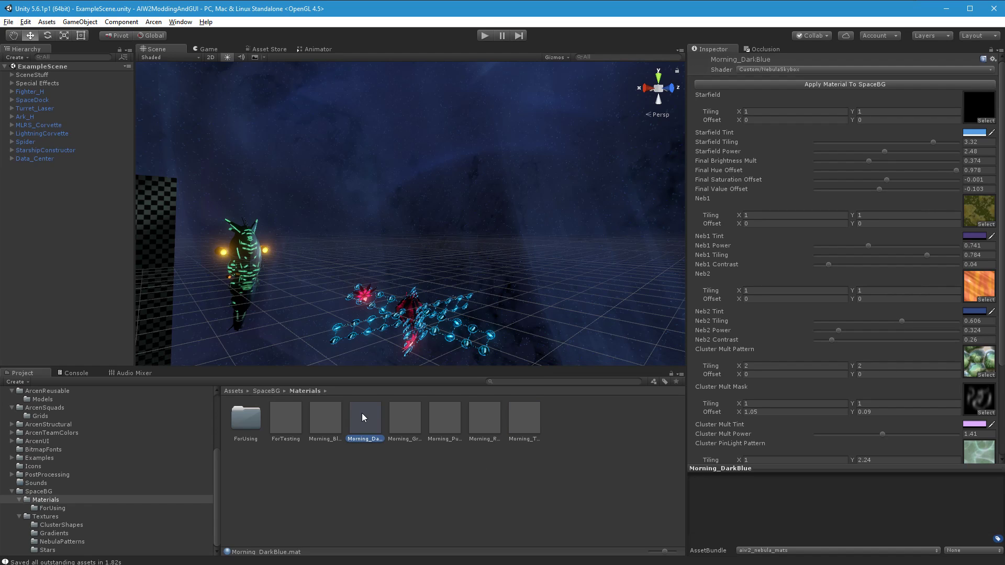
{"action": "key", "text": "ctrl+d"}
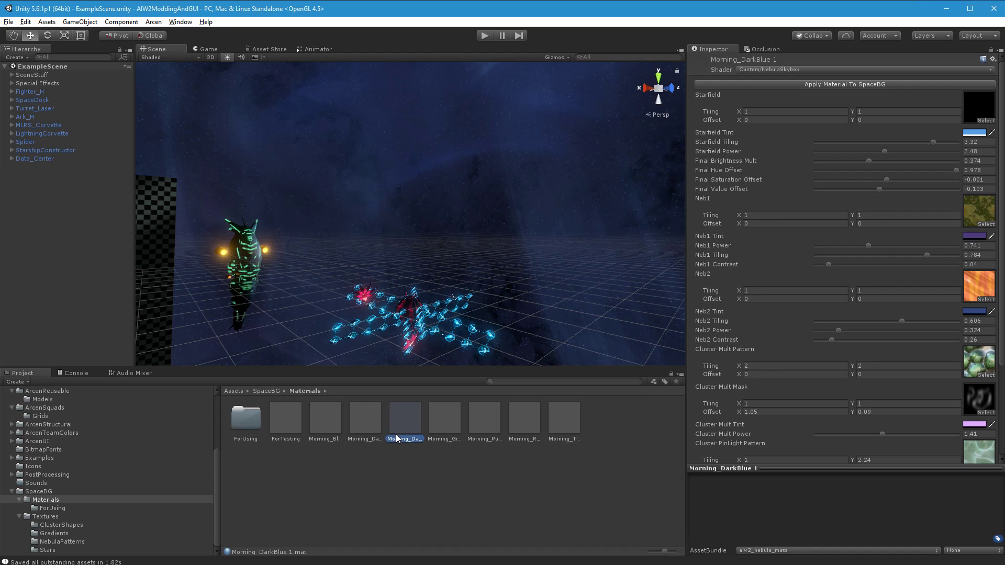
{"action": "left_click", "coordinate": [887, 86]}
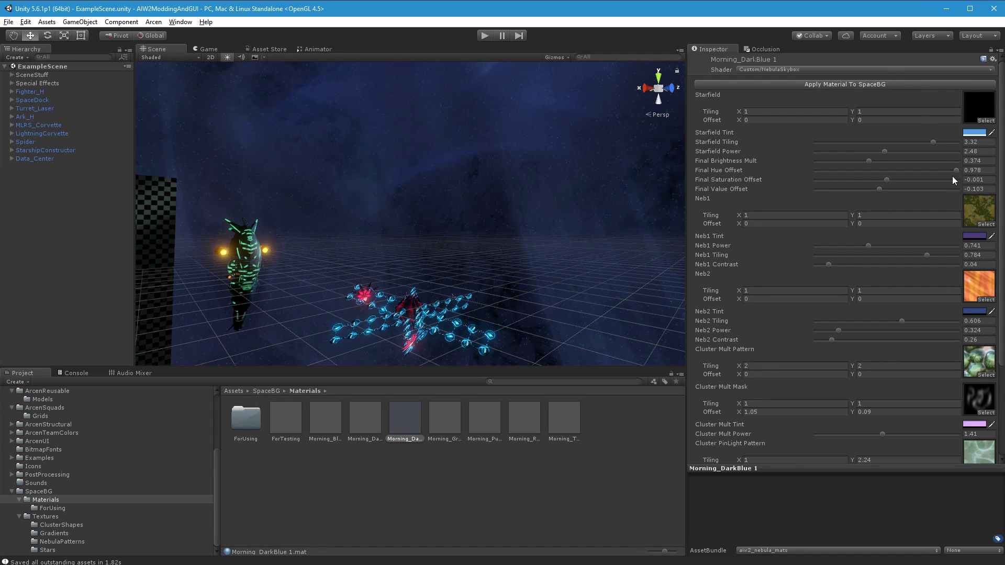
Step: Set the Morning_DarkBlue copy's Final Hue Offset to -0.587 and its Starfield Tint to bright orange (FF7B04)
{"action": "left_click_drag", "start_coordinate": [956, 170], "coordinate": [844, 175]}
{"action": "left_click", "coordinate": [974, 132]}
{"action": "left_click", "coordinate": [501, 451]}
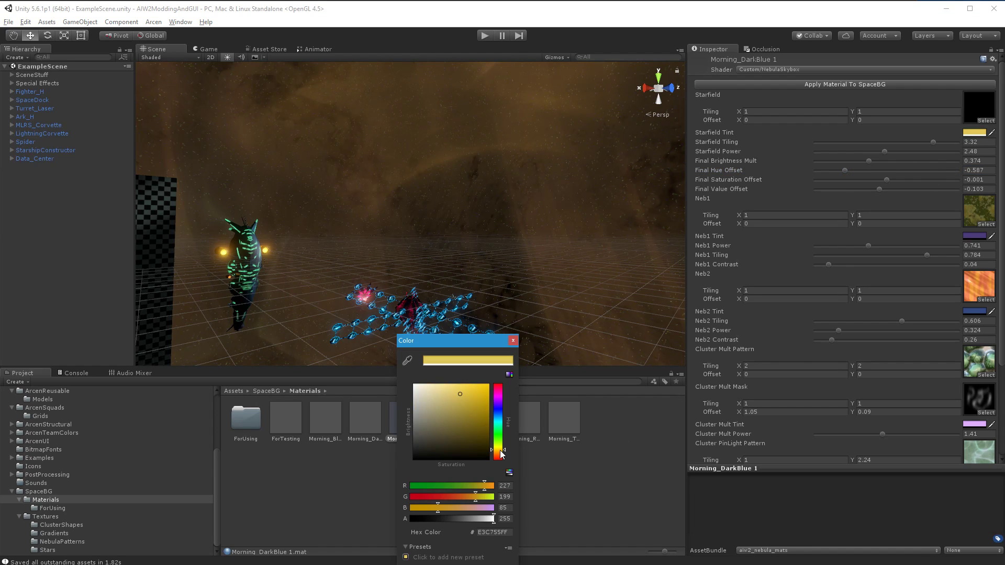
{"action": "left_click_drag", "start_coordinate": [473, 415], "coordinate": [485, 404]}
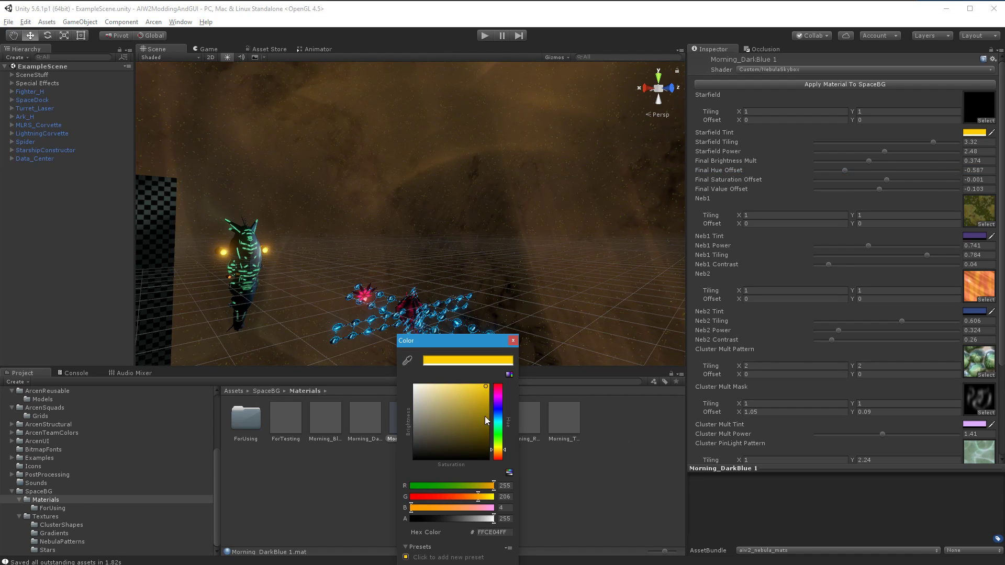
{"action": "left_click_drag", "start_coordinate": [502, 451], "coordinate": [500, 454]}
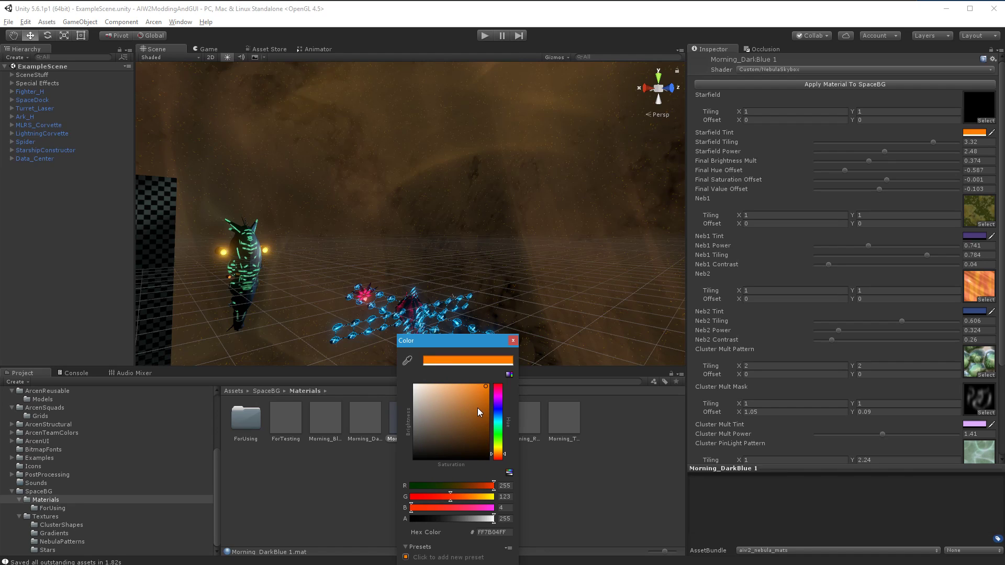
{"action": "left_click", "coordinate": [513, 341]}
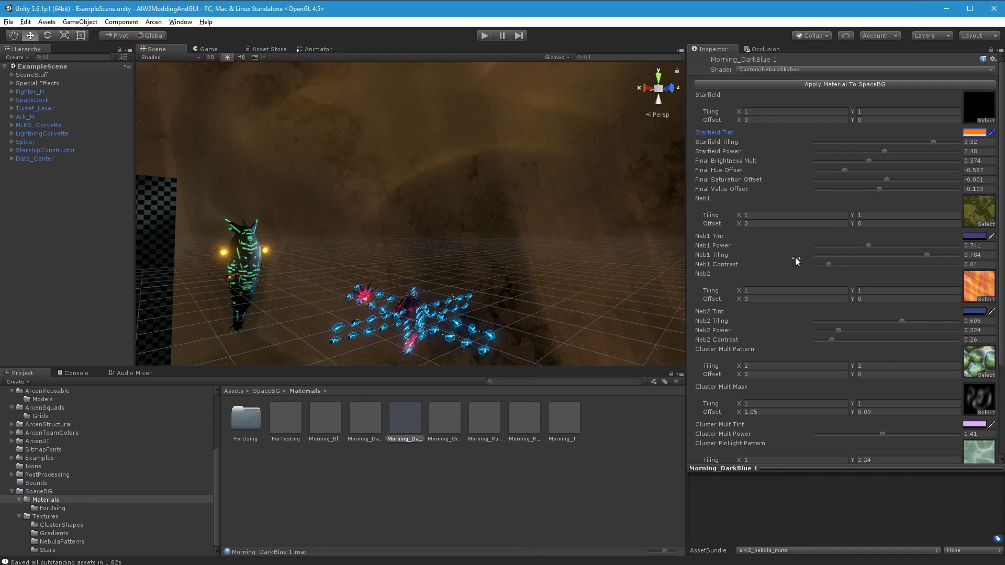
{"action": "right_click_drag", "start_coordinate": [608, 271], "coordinate": [578, 292]}
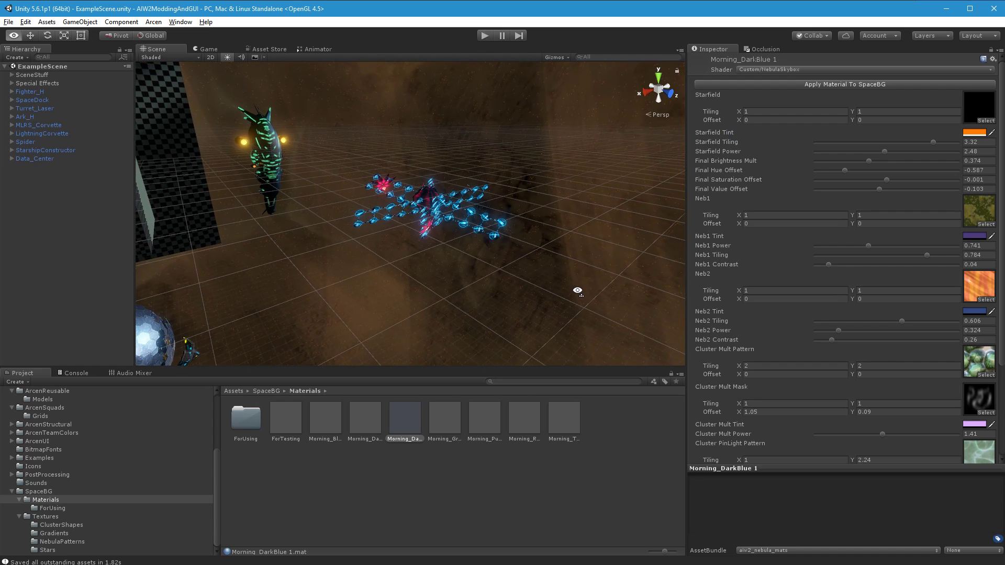
Step: Tone down the Morning_DarkBlue copy's Starfield Tint to a darker orange
{"action": "left_click", "coordinate": [986, 133]}
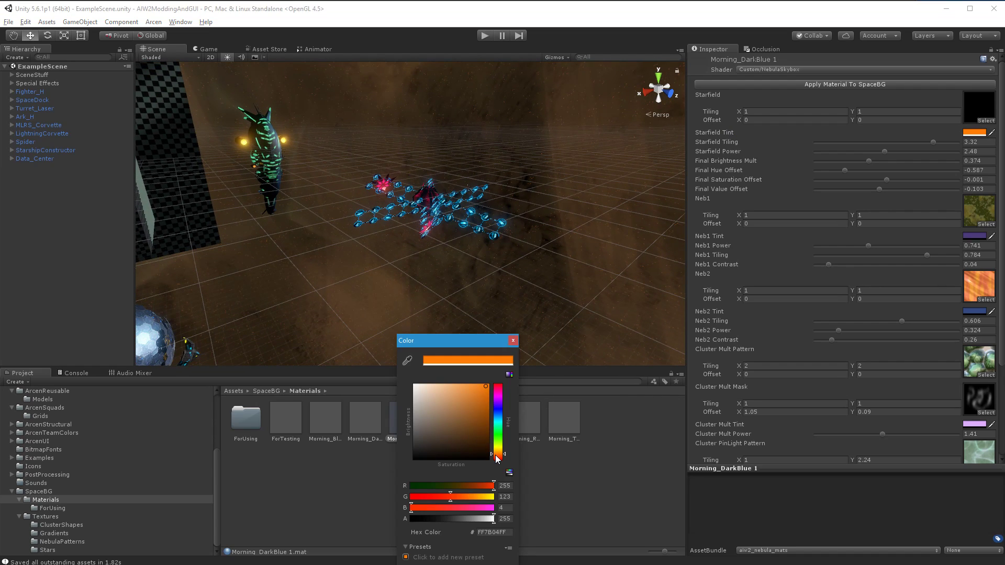
{"action": "left_click_drag", "start_coordinate": [481, 412], "coordinate": [478, 403]}
{"action": "left_click", "coordinate": [513, 341]}
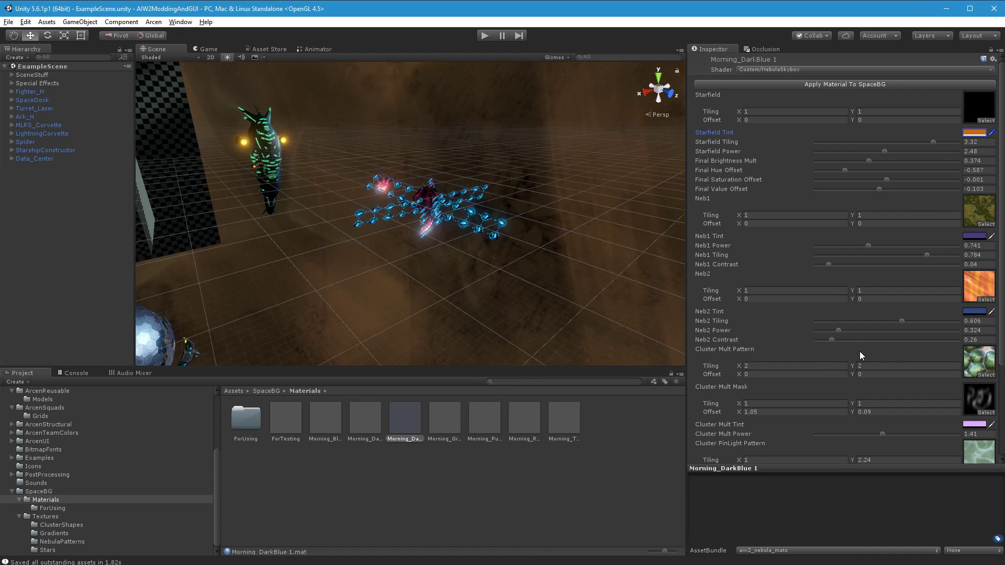
Step: Change the Morning_DarkBlue copy's Cluster Mult Tint to a light mint green
{"action": "scroll", "coordinate": [853, 363], "scroll_direction": "down", "scroll_amount": 3}
{"action": "left_click_drag", "start_coordinate": [548, 146], "coordinate": [454, 338], "text": "alt"}
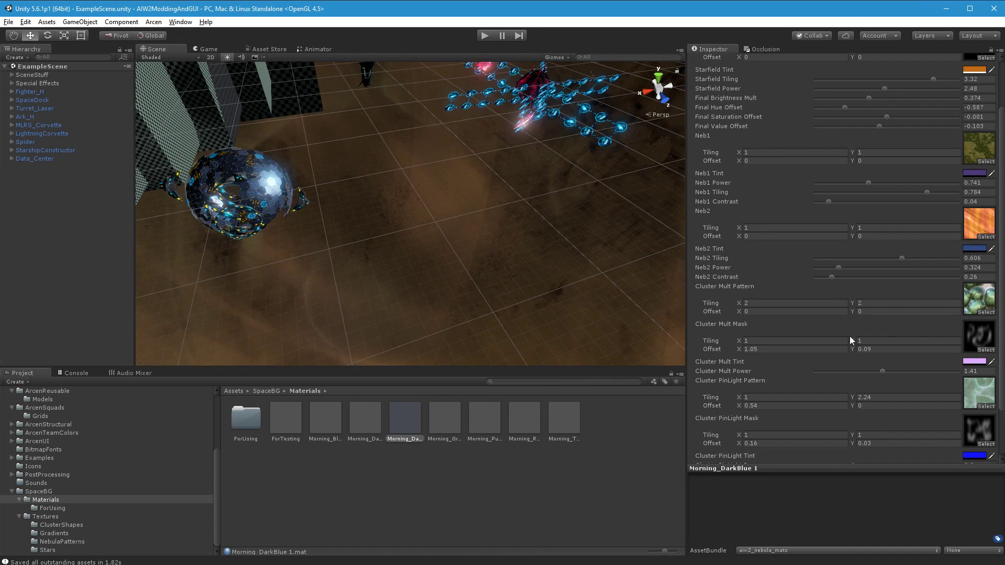
{"action": "left_click", "coordinate": [974, 361]}
{"action": "mouse_move", "coordinate": [500, 410]}
{"action": "left_mouse_down"}
{"action": "mouse_move", "coordinate": [500, 439]}
{"action": "mouse_move", "coordinate": [501, 414]}
{"action": "mouse_move", "coordinate": [501, 431]}
{"action": "mouse_move", "coordinate": [451, 391]}
{"action": "mouse_move", "coordinate": [469, 391]}
{"action": "left_mouse_up"}
{"action": "left_click", "coordinate": [513, 340]}
{"action": "right_click_drag", "start_coordinate": [497, 309], "coordinate": [513, 225]}
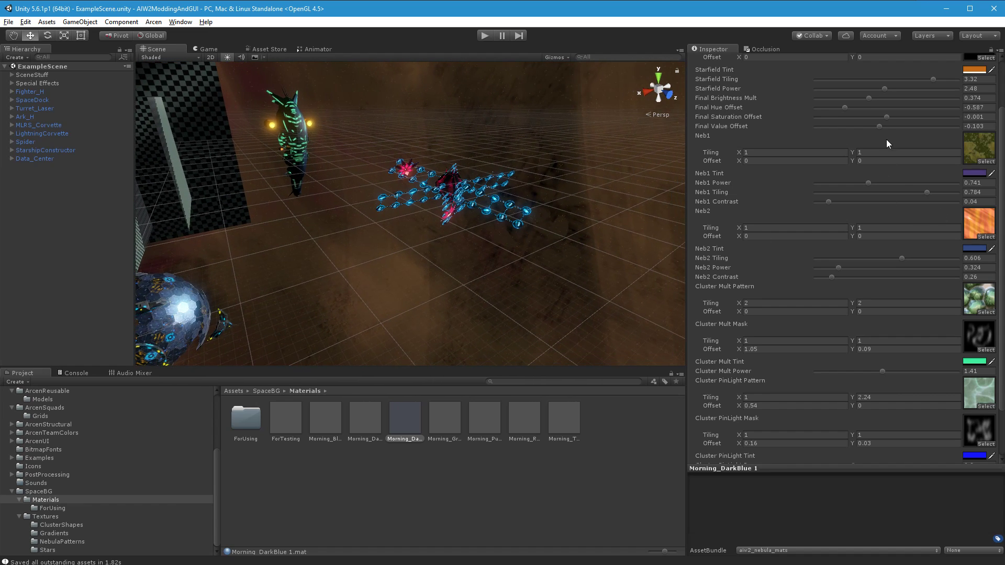
Step: Raise the Morning_DarkBlue copy's Final Value Offset to -0.066 and check the nebula around the ships
{"action": "left_click", "coordinate": [880, 127]}
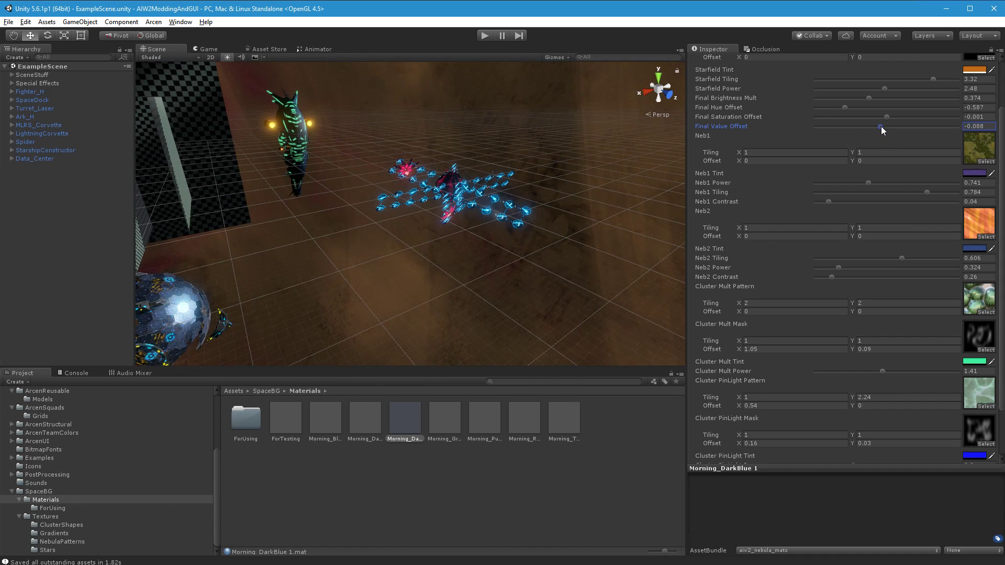
{"action": "left_click_drag", "start_coordinate": [881, 127], "coordinate": [884, 127]}
{"action": "right_click_drag", "start_coordinate": [439, 321], "coordinate": [438, 383]}
Step: Set the Morning_DarkBlue copy's Cluster Mult Power to 0.73 and deepen its Cluster Mult Tint to a stronger green
{"action": "scroll", "coordinate": [945, 425], "scroll_direction": "down", "scroll_amount": 3}
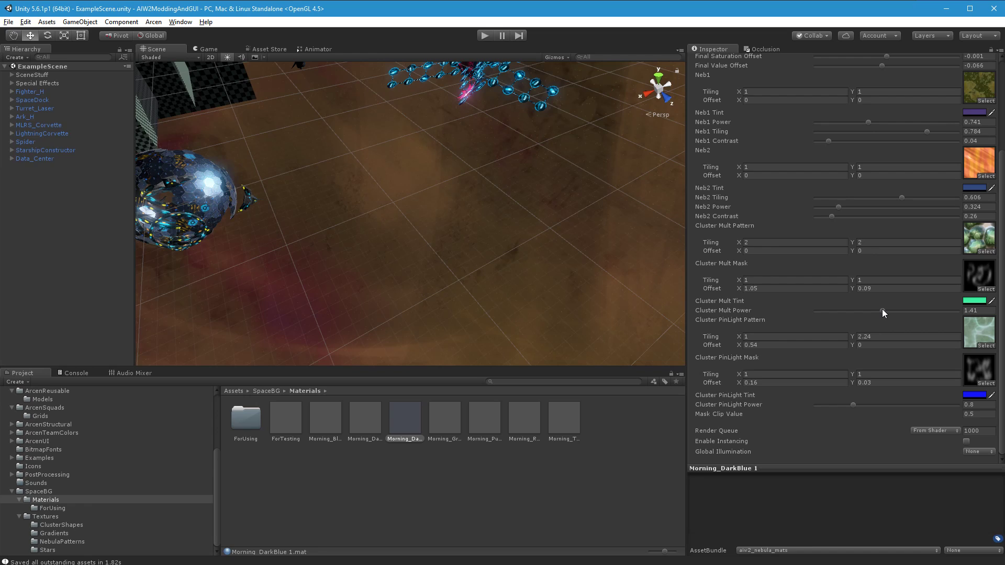
{"action": "left_click_drag", "start_coordinate": [881, 309], "coordinate": [850, 309]}
{"action": "left_click", "coordinate": [973, 301]}
{"action": "left_click_drag", "start_coordinate": [488, 430], "coordinate": [502, 446]}
{"action": "left_click_drag", "start_coordinate": [474, 401], "coordinate": [507, 428]}
{"action": "left_click", "coordinate": [513, 340]}
{"action": "left_click_drag", "start_coordinate": [272, 337], "coordinate": [368, 218], "text": "alt"}
{"action": "right_click_drag", "start_coordinate": [368, 218], "coordinate": [368, 217]}
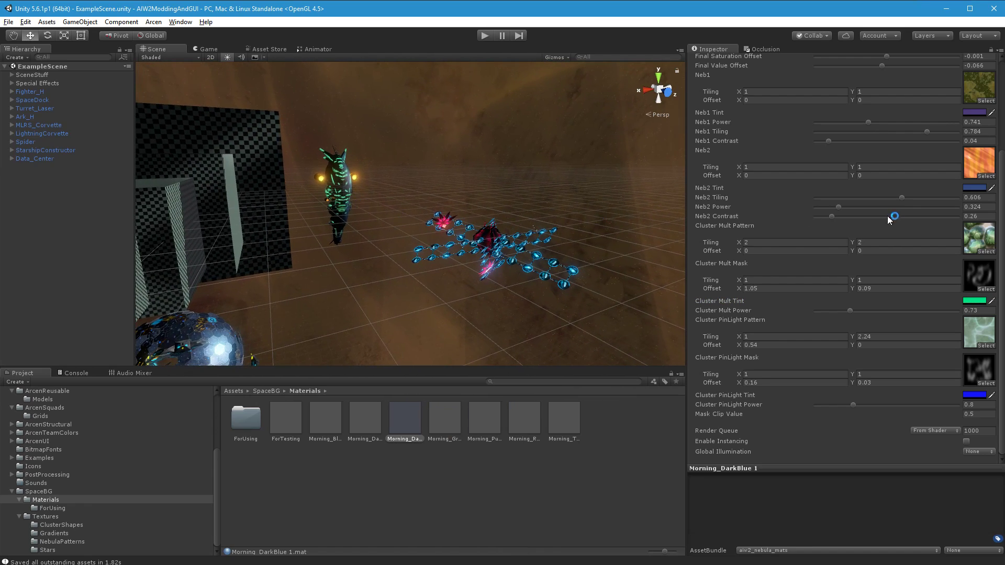
Step: Set the Morning_DarkBlue copy's Neb2 Power to 0.353 and Neb1 Power to 0.234
{"action": "left_click_drag", "start_coordinate": [838, 207], "coordinate": [841, 209]}
{"action": "scroll", "coordinate": [856, 212], "scroll_direction": "up", "scroll_amount": 3}
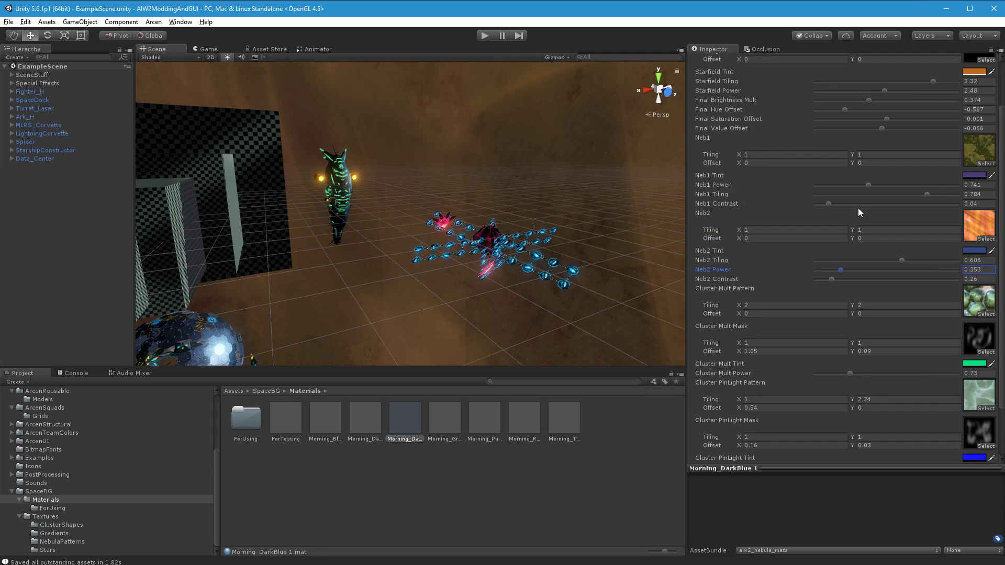
{"action": "left_click_drag", "start_coordinate": [868, 185], "coordinate": [831, 187]}
{"action": "mouse_move", "coordinate": [359, 271]}
{"action": "right_mouse_down"}
{"action": "mouse_move", "coordinate": [454, 147]}
{"action": "mouse_move", "coordinate": [356, 263]}
{"action": "right_mouse_up"}
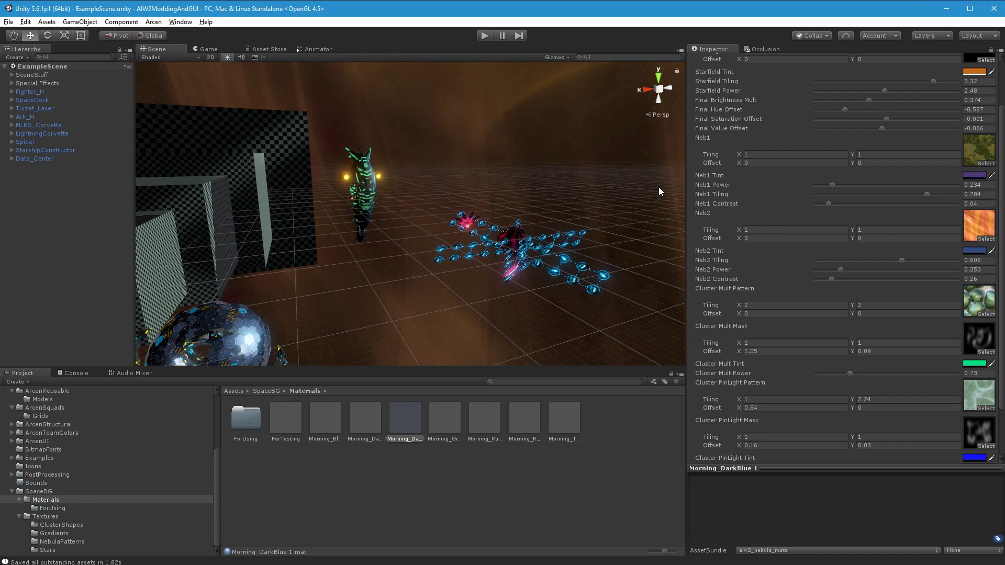
Step: Set the Morning_DarkBlue copy's Final Brightness Mult to 0.488 and its Final Value Offset to 0
{"action": "left_click_drag", "start_coordinate": [869, 102], "coordinate": [885, 104]}
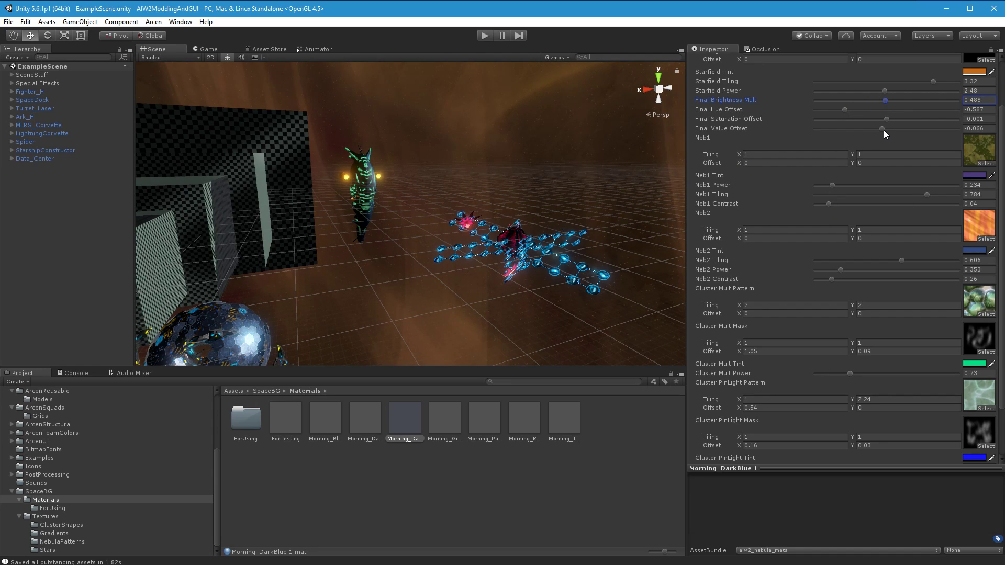
{"action": "left_click_drag", "start_coordinate": [883, 129], "coordinate": [887, 126]}
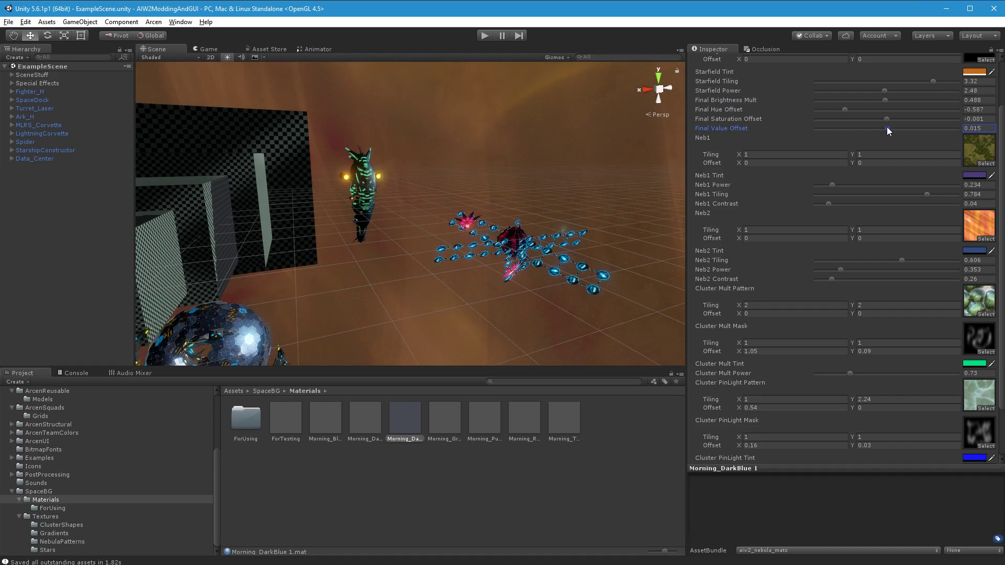
{"action": "left_click_drag", "start_coordinate": [539, 256], "coordinate": [566, 267], "text": "alt"}
{"action": "key", "text": "w"}
{"action": "right_click_drag", "start_coordinate": [567, 267], "coordinate": [685, 250]}
{"action": "key", "text": "s"}
{"action": "key", "text": "a"}
{"action": "key", "text": "s"}
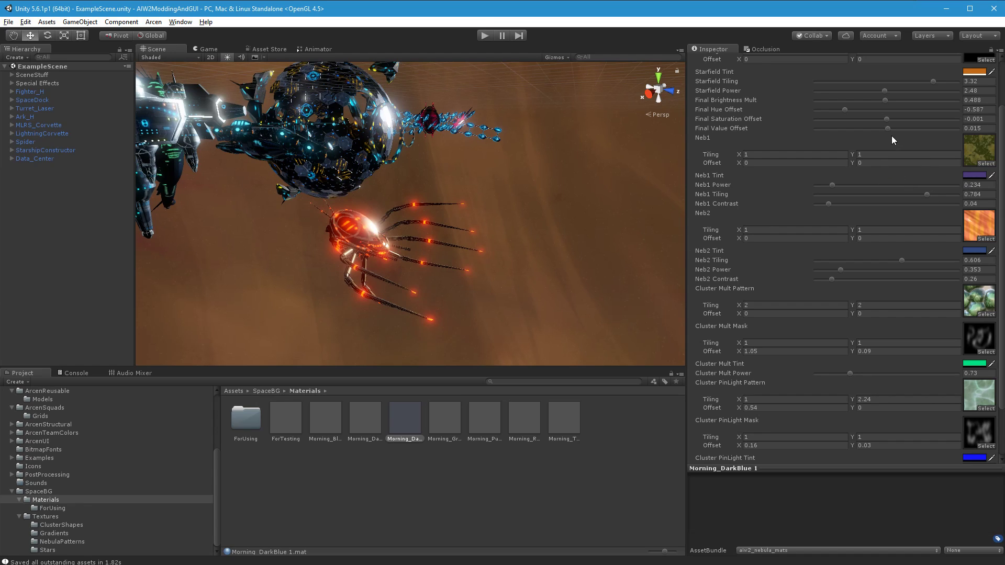
{"action": "left_click_drag", "start_coordinate": [889, 127], "coordinate": [887, 128]}
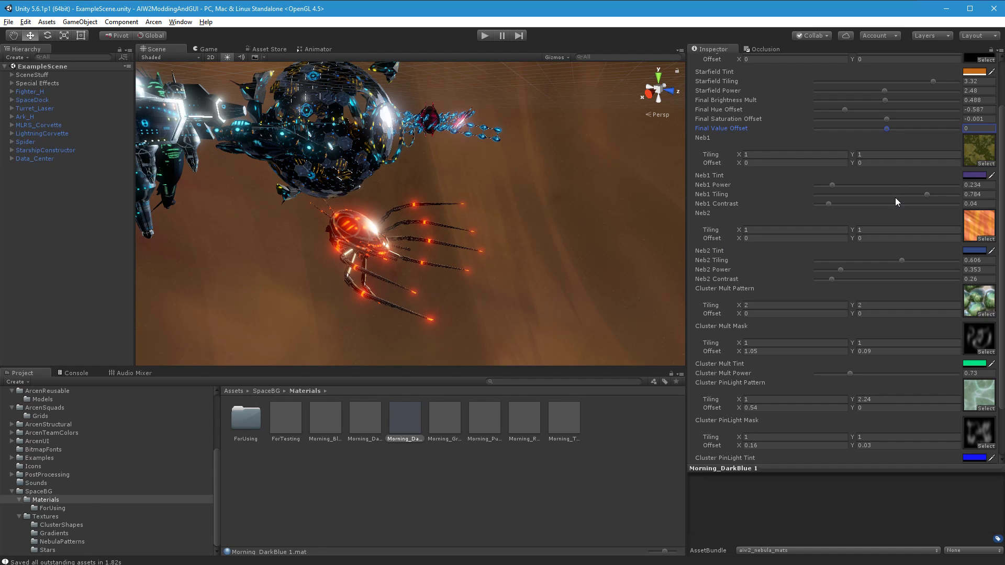
Step: Change the Morning_DarkBlue copy's Cluster Mult Tint to a pale blue to remove the red streaks from the nebula
{"action": "right_click_drag", "start_coordinate": [508, 204], "coordinate": [412, 302]}
{"action": "scroll", "coordinate": [869, 346], "scroll_direction": "down", "scroll_amount": 3}
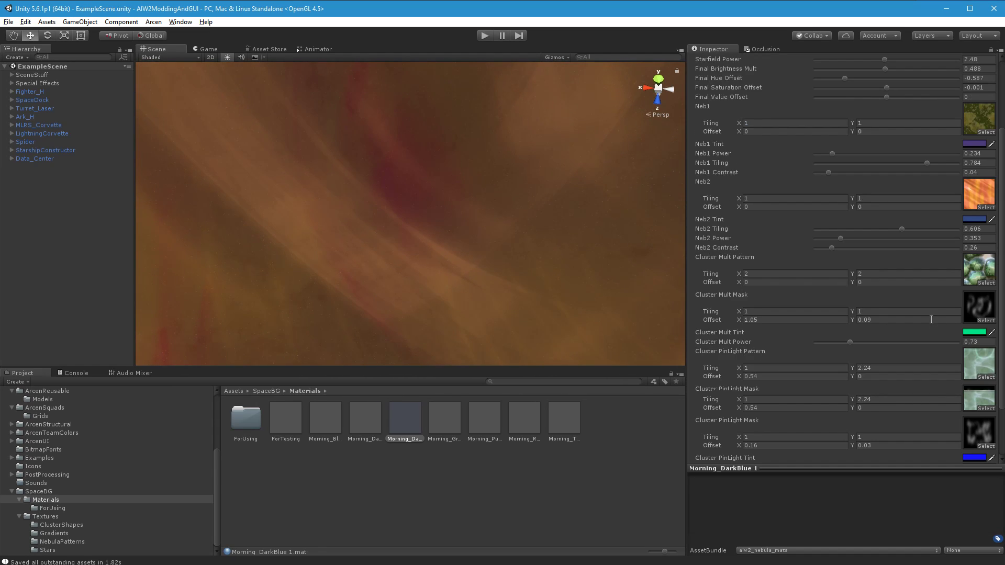
{"action": "left_click", "coordinate": [967, 334]}
{"action": "mouse_move", "coordinate": [498, 432]}
{"action": "left_mouse_down"}
{"action": "mouse_move", "coordinate": [498, 457]}
{"action": "mouse_move", "coordinate": [501, 414]}
{"action": "mouse_move", "coordinate": [437, 386]}
{"action": "left_mouse_up"}
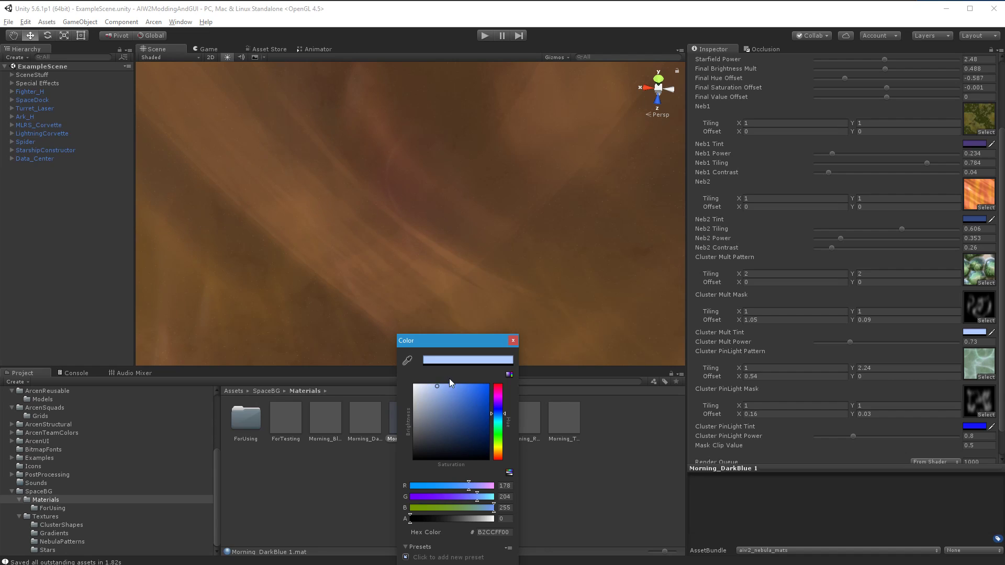
{"action": "left_click_drag", "start_coordinate": [498, 414], "coordinate": [497, 408]}
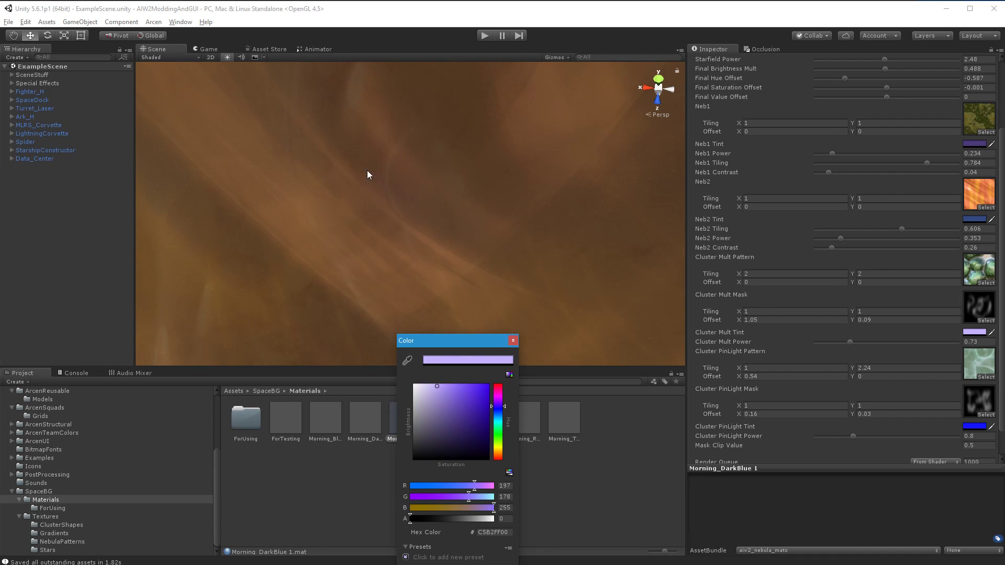
{"action": "left_click", "coordinate": [502, 414]}
{"action": "mouse_move", "coordinate": [502, 416]}
{"action": "left_mouse_down"}
{"action": "mouse_move", "coordinate": [503, 453]}
{"action": "mouse_move", "coordinate": [504, 413]}
{"action": "left_mouse_up"}
{"action": "left_click", "coordinate": [513, 341]}
{"action": "right_click_drag", "start_coordinate": [518, 283], "coordinate": [676, 201]}
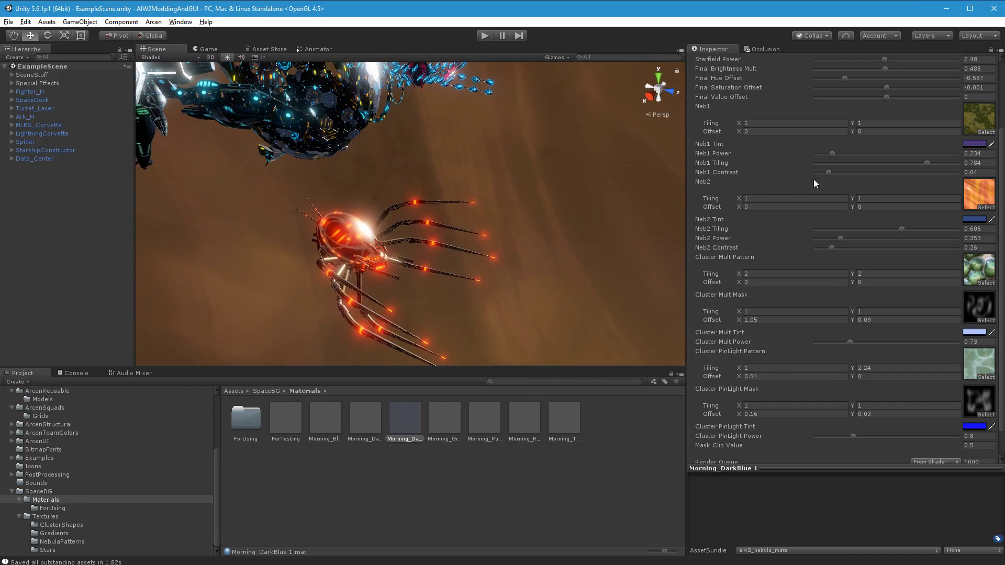
Step: Set the Morning_DarkBlue copy's Final Value Offset to -0.029, undoing and redoing the change to compare both versions
{"action": "left_click", "coordinate": [884, 98]}
{"action": "type", "text": "-0.007"}
{"action": "left_click_drag", "start_coordinate": [885, 99], "coordinate": [884, 98]}
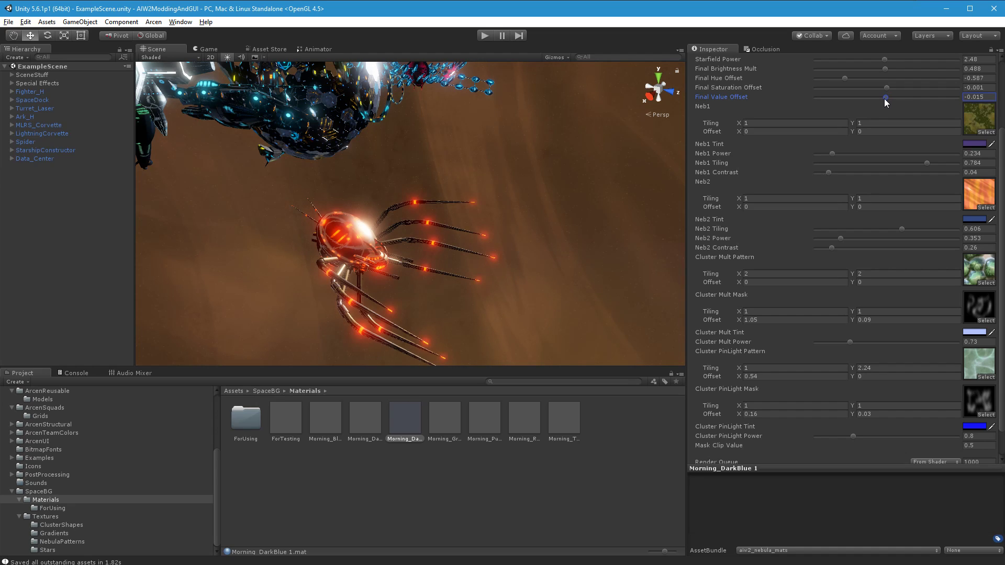
{"action": "left_click_drag", "start_coordinate": [609, 204], "coordinate": [472, 241], "text": "alt"}
{"action": "left_click_drag", "start_coordinate": [417, 332], "coordinate": [424, 284], "text": "alt"}
{"action": "key", "text": "ctrl+z"}
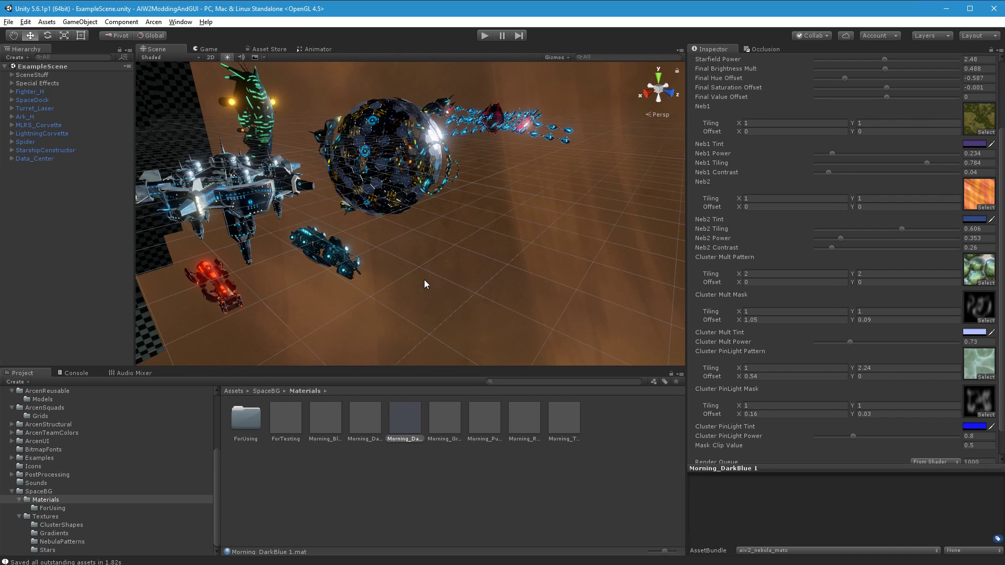
{"action": "key", "text": "ctrl+y"}
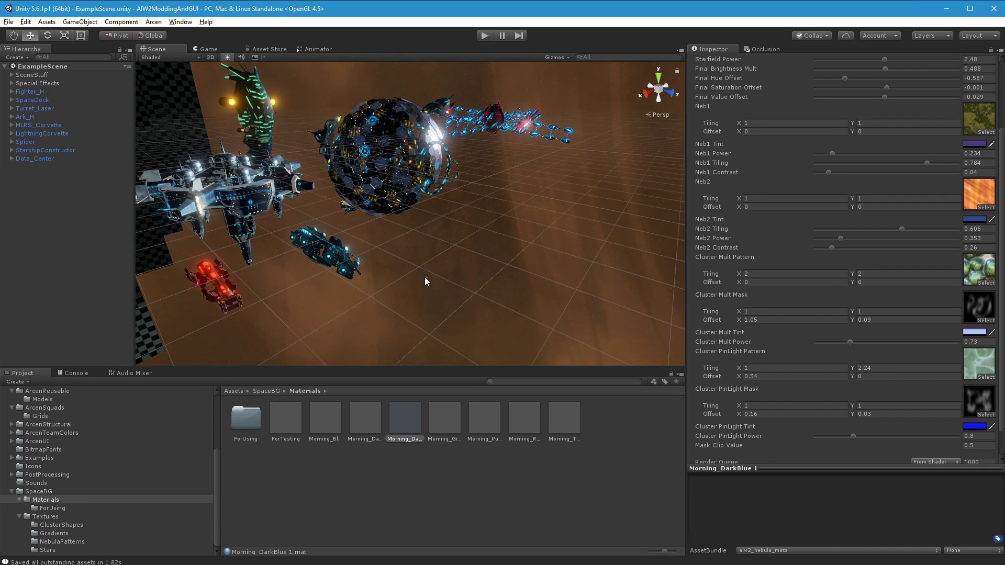
Step: Rename the Morning_DarkBlue copy as Morning_Gold
{"action": "left_click", "coordinate": [410, 440]}
{"action": "type", "text": "Morning_Gold"}
{"action": "key", "text": "Return"}
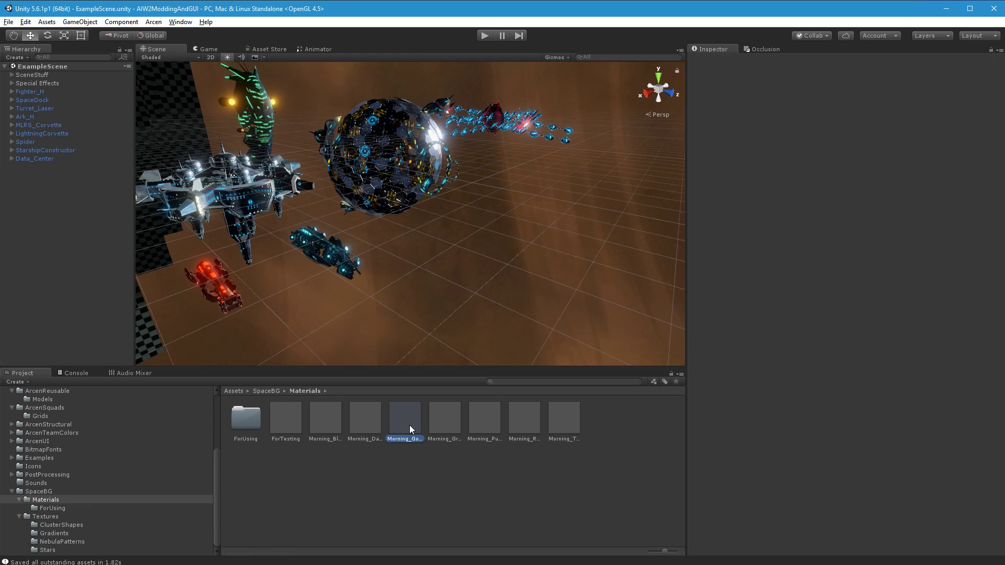
Step: Duplicate the Morning_Gold material and apply the copy to SpaceBG
{"action": "key", "text": "ctrl+d"}
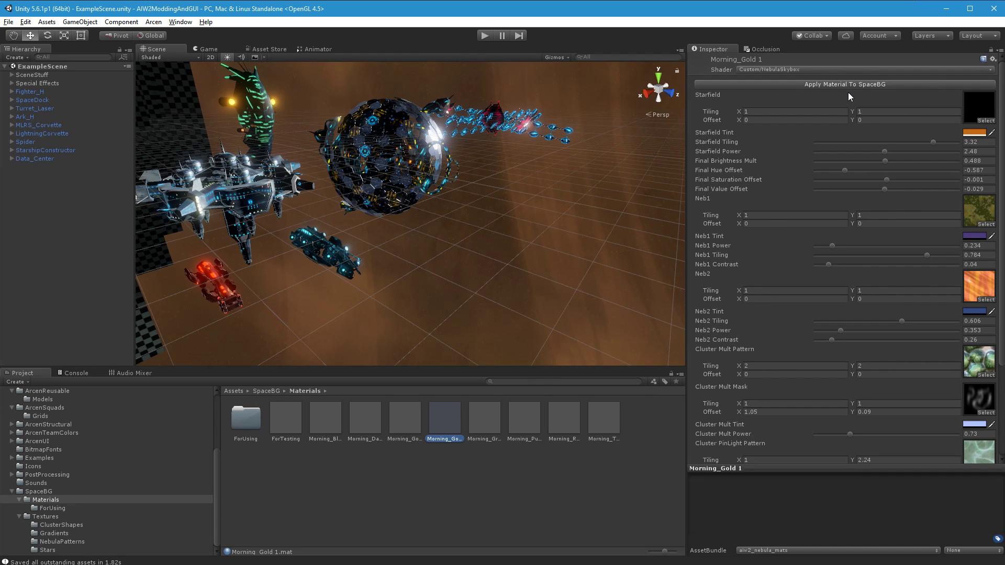
{"action": "left_click", "coordinate": [848, 86]}
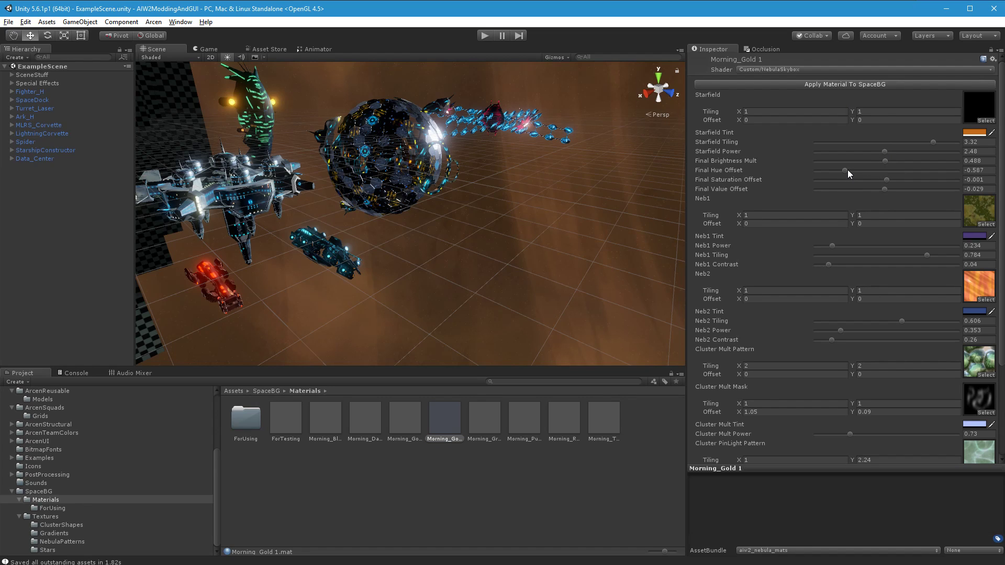
Step: Set the Morning_Gold copy's Final Hue Offset to -0.381 for a green nebula
{"action": "left_click_drag", "start_coordinate": [847, 170], "coordinate": [857, 171]}
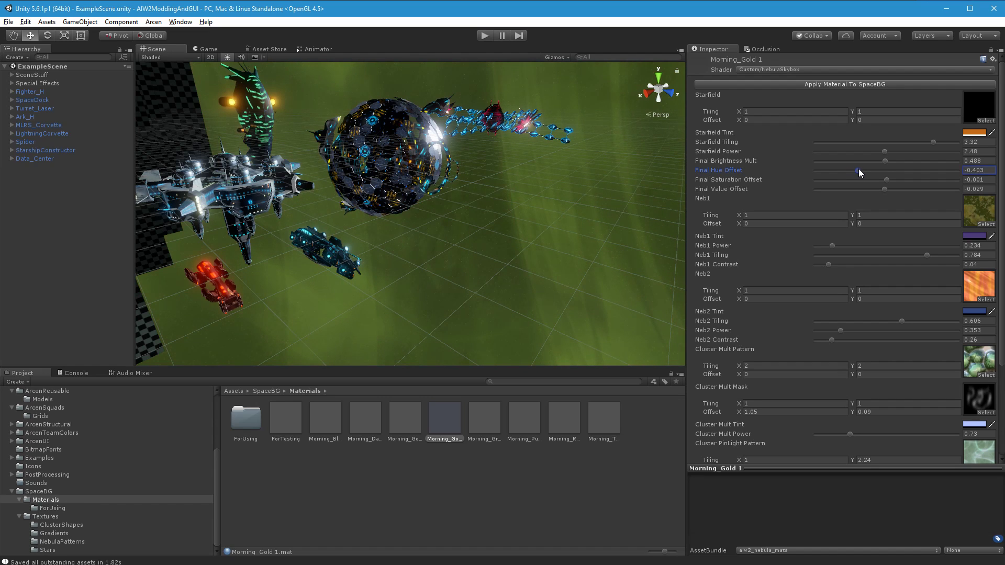
{"action": "right_click_drag", "start_coordinate": [523, 220], "coordinate": [691, 300]}
{"action": "right_click_drag", "start_coordinate": [541, 301], "coordinate": [533, 294]}
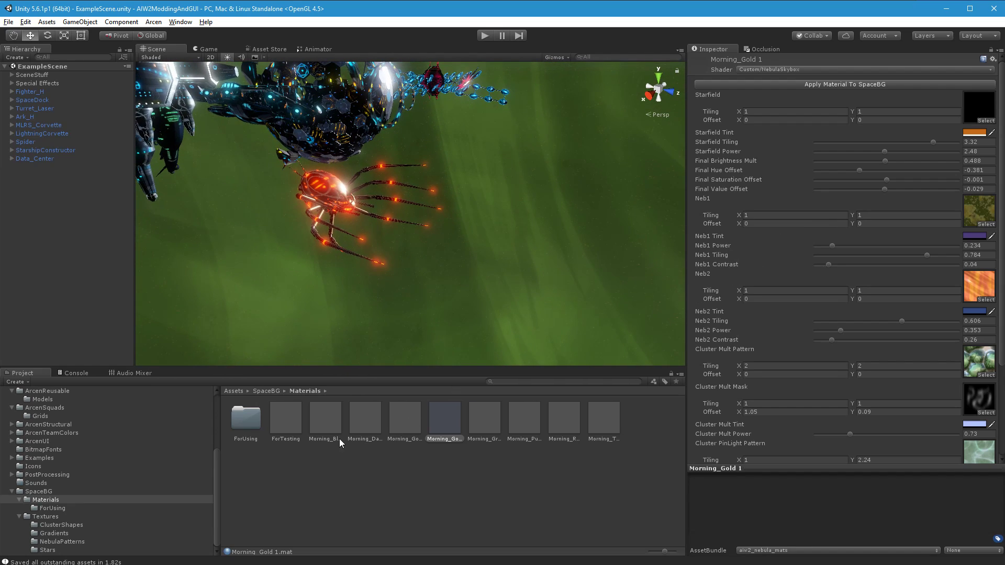
Step: Compare the green Morning_Gold copy with the existing Morning_Green by applying each to SpaceBG in turn
{"action": "left_click", "coordinate": [378, 422]}
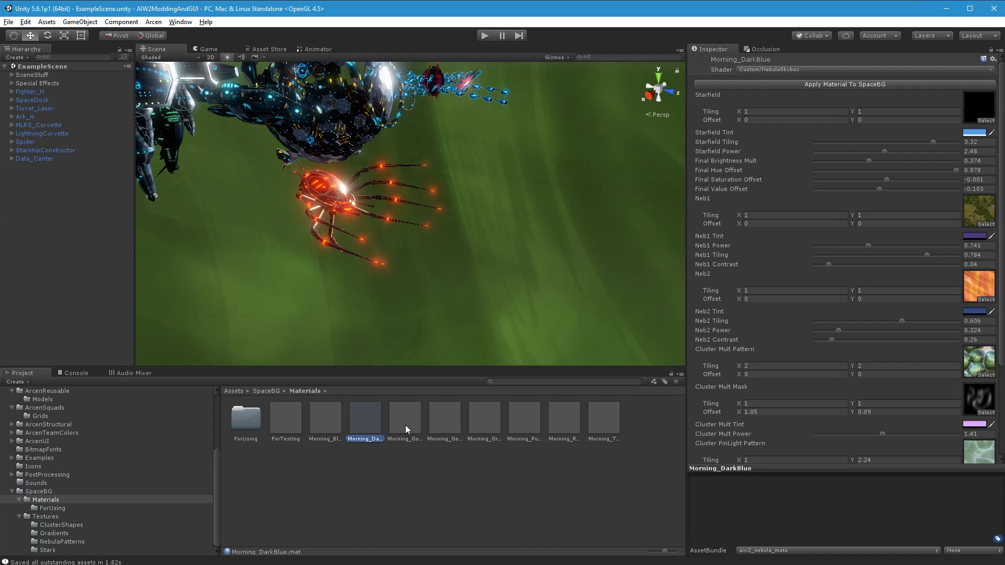
{"action": "key", "text": "Right"}
{"action": "key", "text": "Right"}
{"action": "key", "text": "Right"}
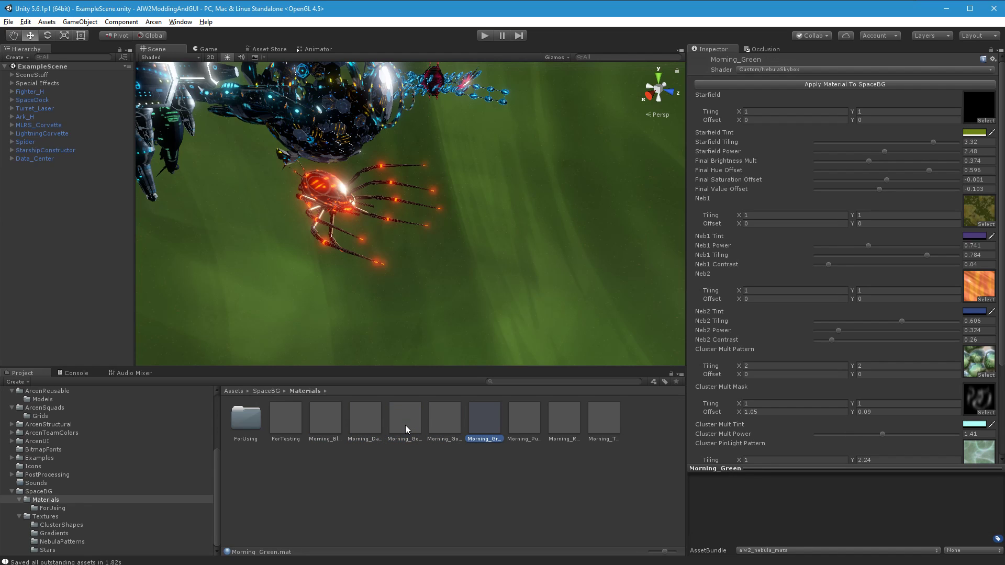
{"action": "left_click", "coordinate": [847, 84]}
{"action": "right_click_drag", "start_coordinate": [490, 246], "coordinate": [518, 309]}
{"action": "left_click", "coordinate": [449, 407]}
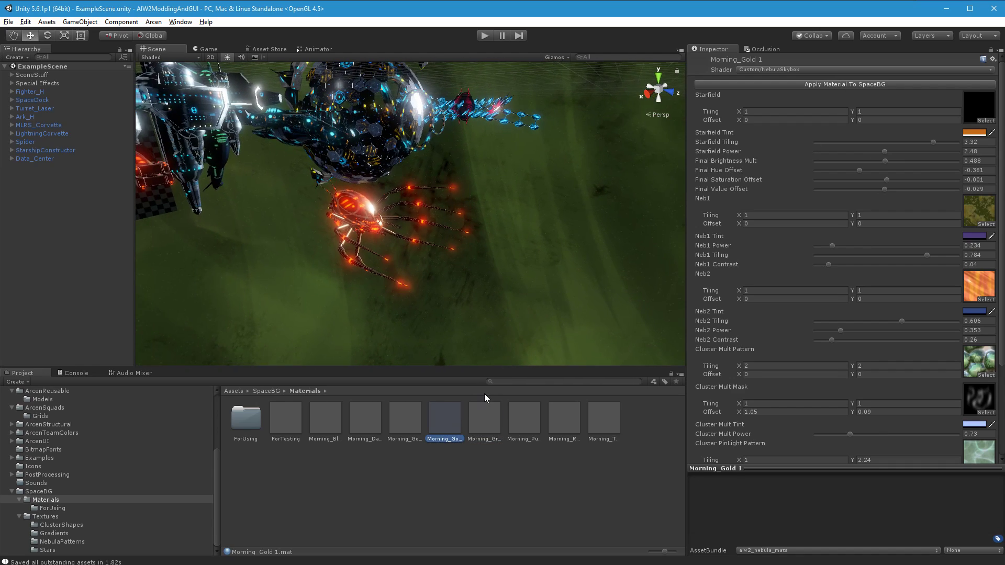
{"action": "left_click", "coordinate": [875, 84]}
{"action": "right_click_drag", "start_coordinate": [528, 306], "coordinate": [475, 270]}
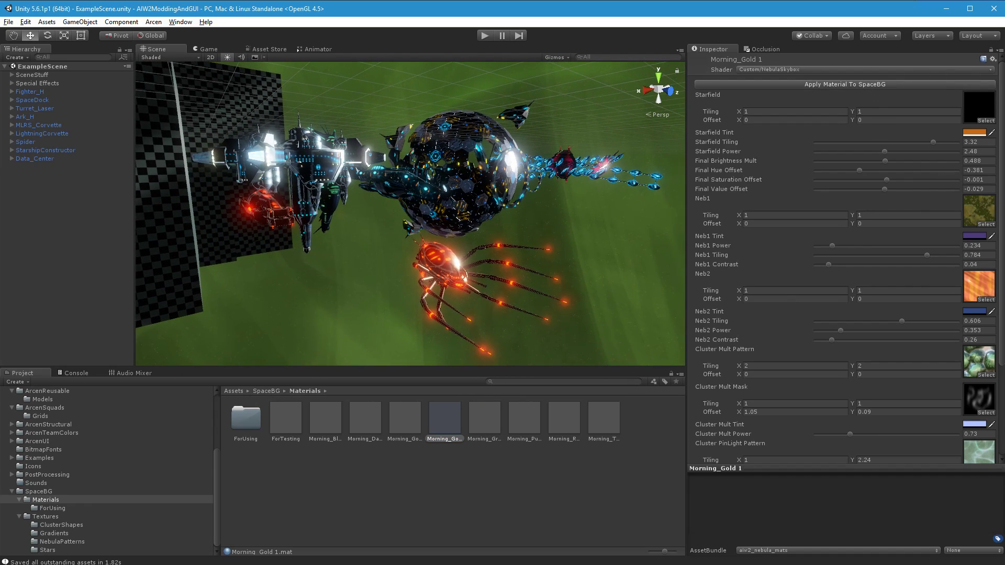
Step: Set the Morning_Gold copy's Starfield Tint to green (06B600)
{"action": "left_click", "coordinate": [972, 133]}
{"action": "left_click", "coordinate": [500, 435]}
{"action": "mouse_move", "coordinate": [480, 398]}
{"action": "left_mouse_down"}
{"action": "mouse_move", "coordinate": [474, 410]}
{"action": "mouse_move", "coordinate": [487, 407]}
{"action": "left_mouse_up"}
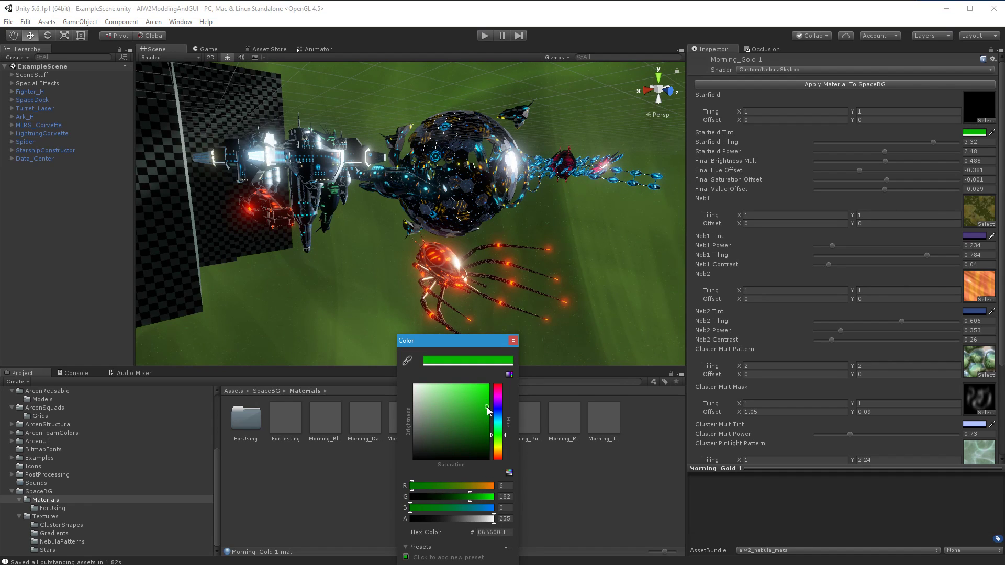
{"action": "left_click", "coordinate": [513, 341]}
Step: Check the retinted Morning_Gold copy against Morning_Green on SpaceBG from another angle, finishing with the copy applied
{"action": "left_click_drag", "start_coordinate": [510, 352], "coordinate": [579, 242], "text": "alt"}
{"action": "left_click", "coordinate": [486, 420]}
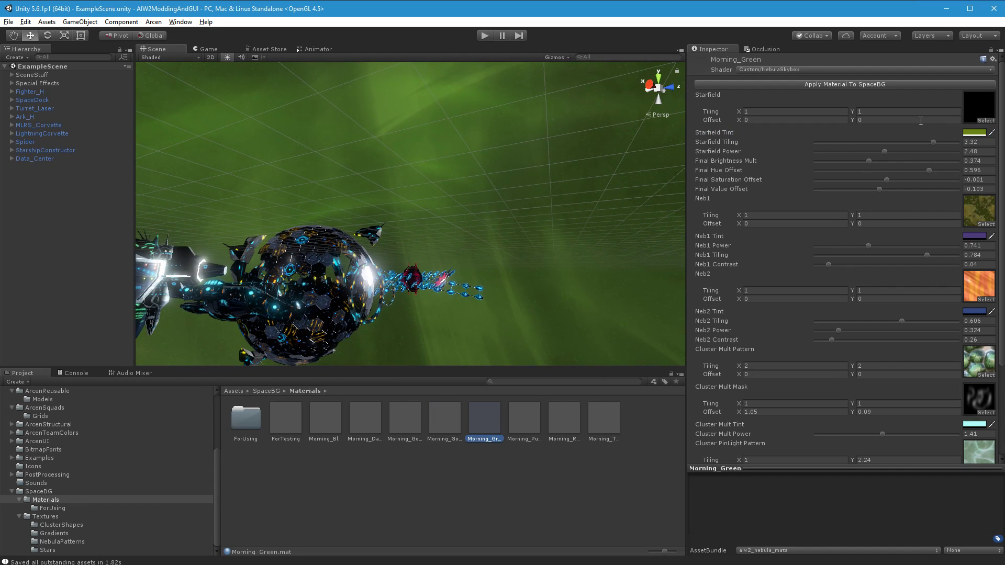
{"action": "left_click", "coordinate": [878, 83]}
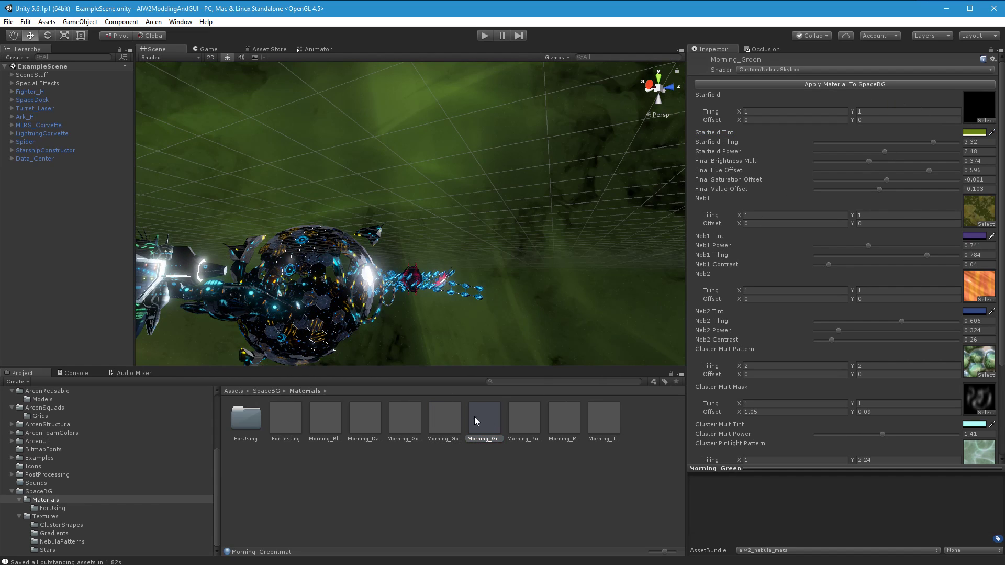
{"action": "left_click", "coordinate": [448, 420]}
{"action": "left_click", "coordinate": [909, 84]}
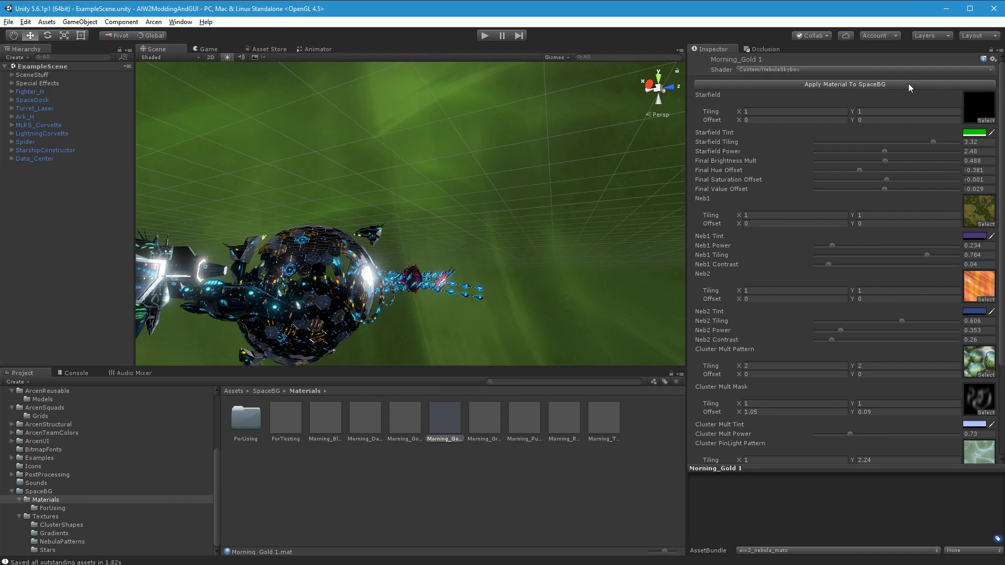
{"action": "right_click_drag", "start_coordinate": [648, 247], "coordinate": [482, 418]}
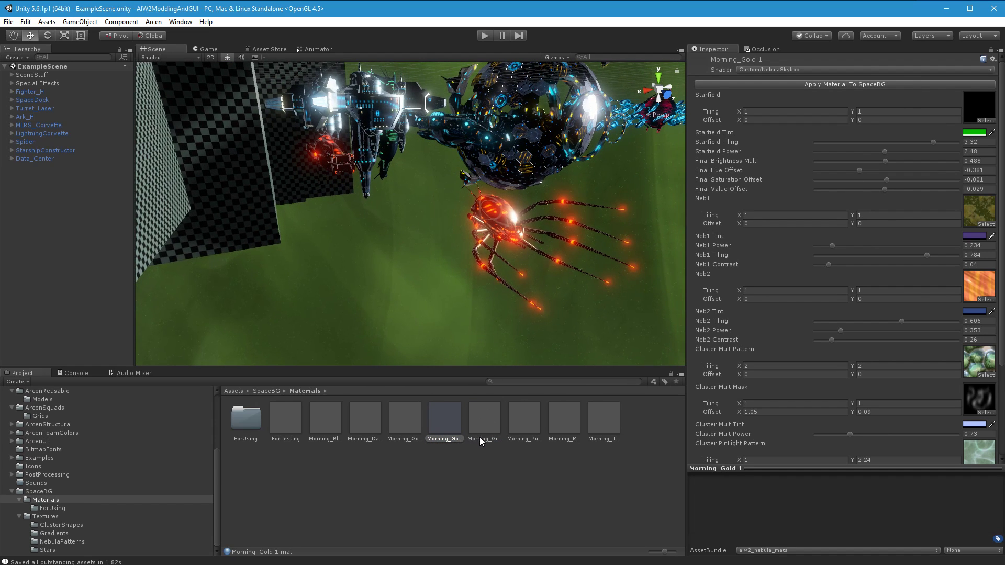
Step: Delete the old Morning_Green material and rename the Morning_Gold copy as Morning_Green
{"action": "left_click", "coordinate": [483, 439]}
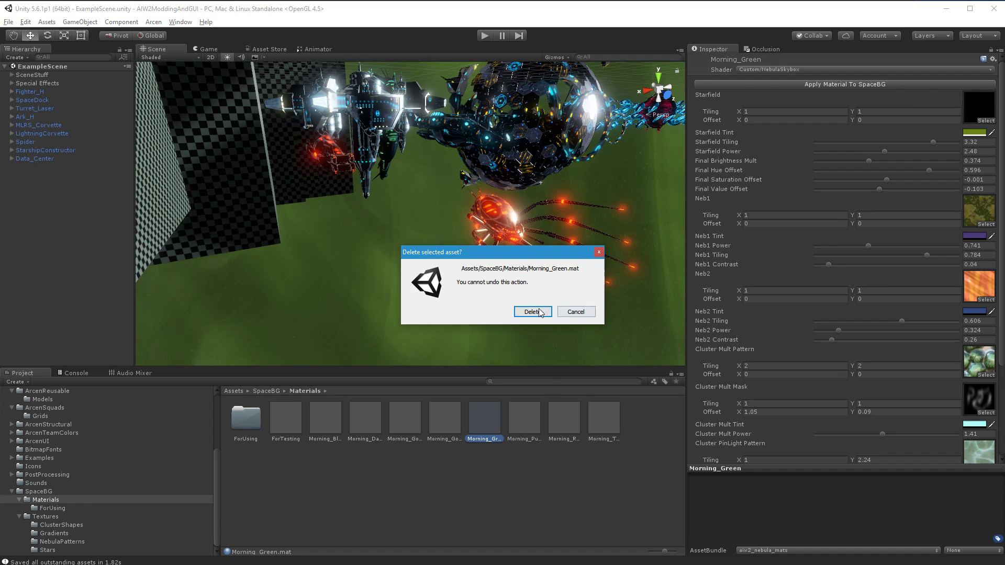
{"action": "key", "text": "Return"}
{"action": "left_click", "coordinate": [447, 431]}
{"action": "left_click", "coordinate": [454, 439]}
{"action": "type", "text": "Morning_Green"}
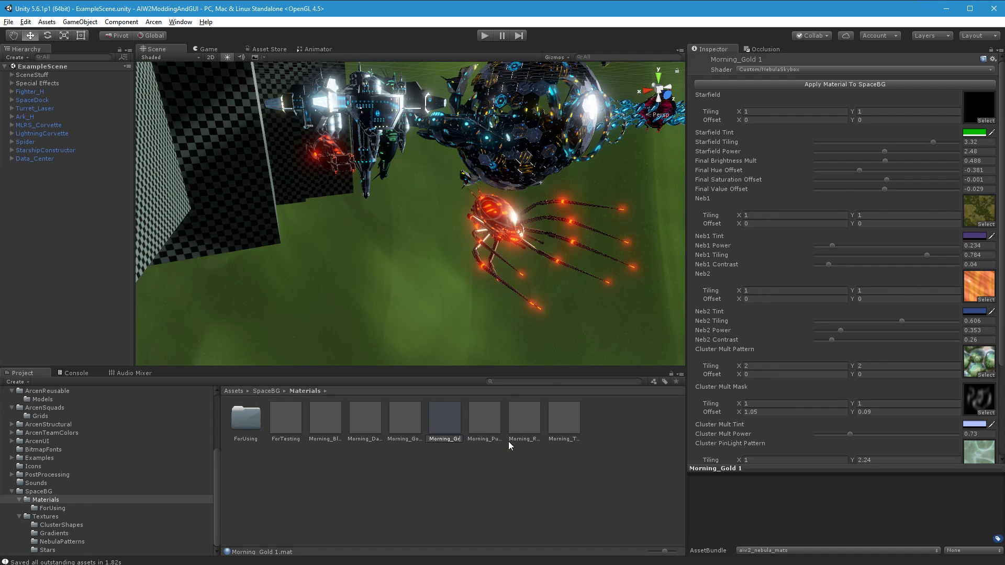
{"action": "key", "text": "Return"}
Step: Review Morning_Purple, Morning_Red and Morning_Teal by applying each to SpaceBG and viewing the scene from different angles
{"action": "left_click", "coordinate": [483, 423]}
{"action": "left_click", "coordinate": [919, 86]}
{"action": "left_click_drag", "start_coordinate": [445, 251], "coordinate": [369, 254], "text": "alt"}
{"action": "left_click", "coordinate": [525, 413]}
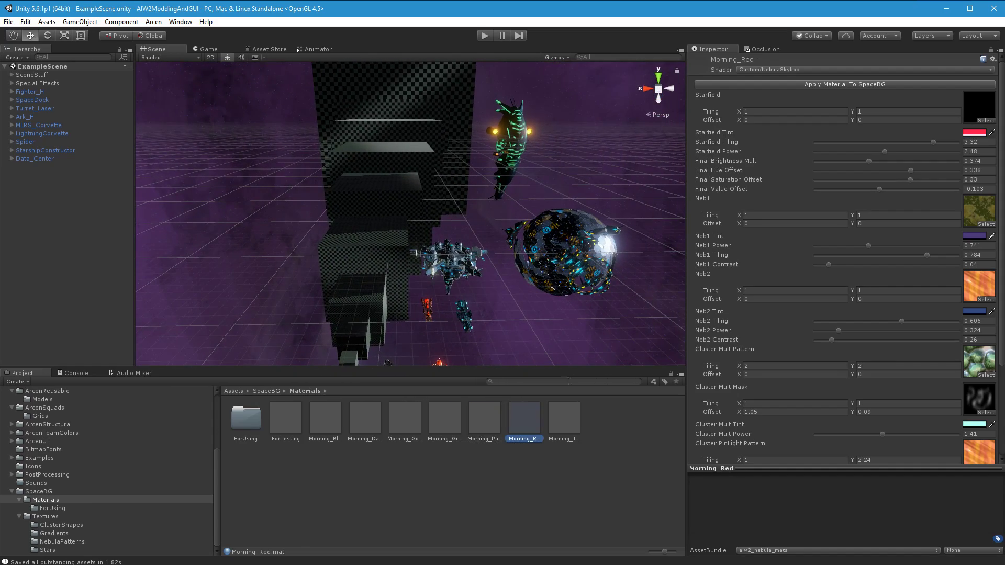
{"action": "left_click", "coordinate": [840, 85]}
{"action": "right_click_drag", "start_coordinate": [492, 293], "coordinate": [586, 293]}
{"action": "left_click", "coordinate": [565, 421]}
{"action": "left_click", "coordinate": [874, 85]}
{"action": "right_click_drag", "start_coordinate": [465, 269], "coordinate": [487, 262]}
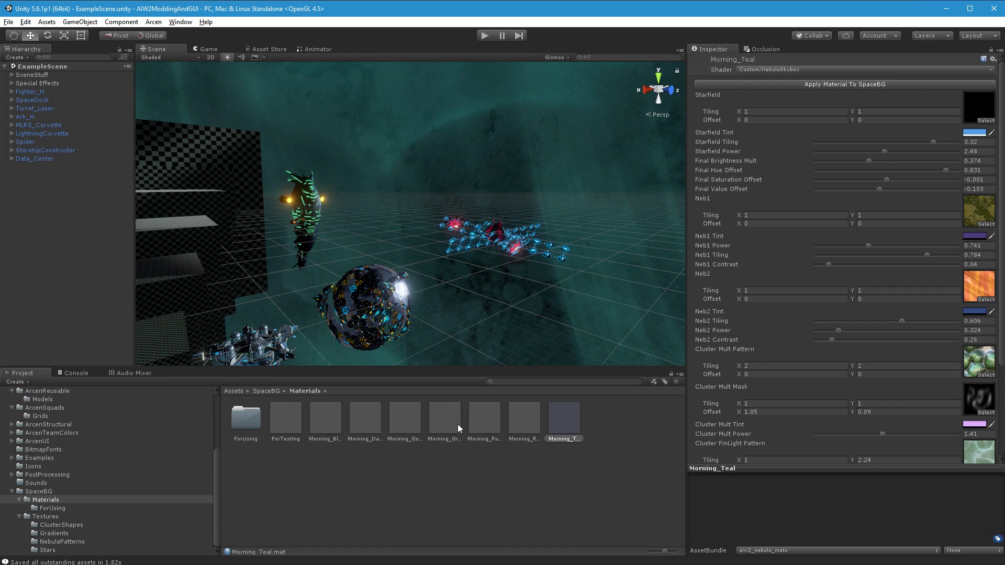
Step: Duplicate Morning_Green after applying it to SpaceBG, and shift the copy to teal with a Final Hue Offset of -0.168
{"action": "left_click", "coordinate": [456, 423]}
{"action": "left_click", "coordinate": [884, 85]}
{"action": "key", "text": "ctrl+d"}
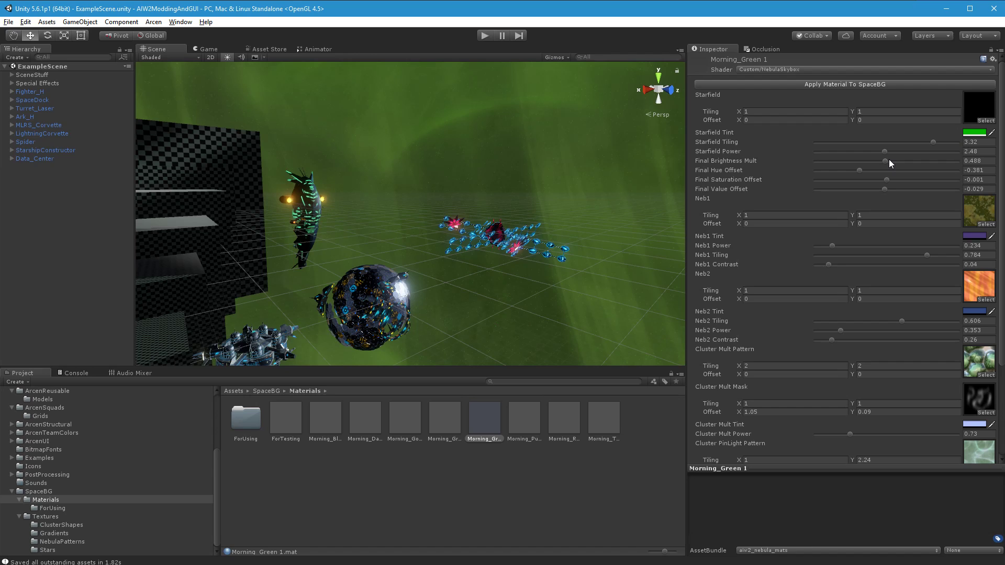
{"action": "left_click_drag", "start_coordinate": [859, 170], "coordinate": [877, 170]}
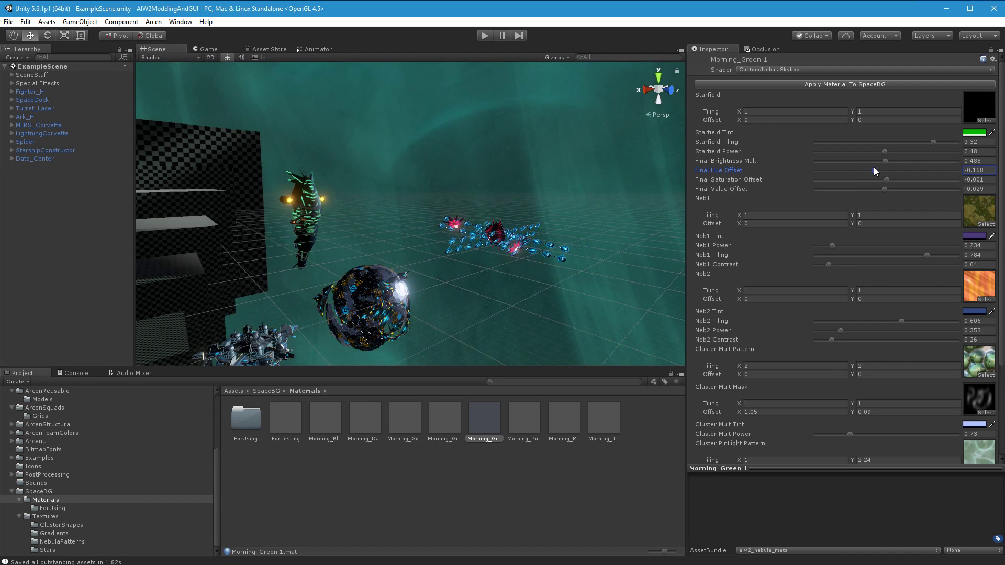
{"action": "right_click_drag", "start_coordinate": [478, 215], "coordinate": [481, 362]}
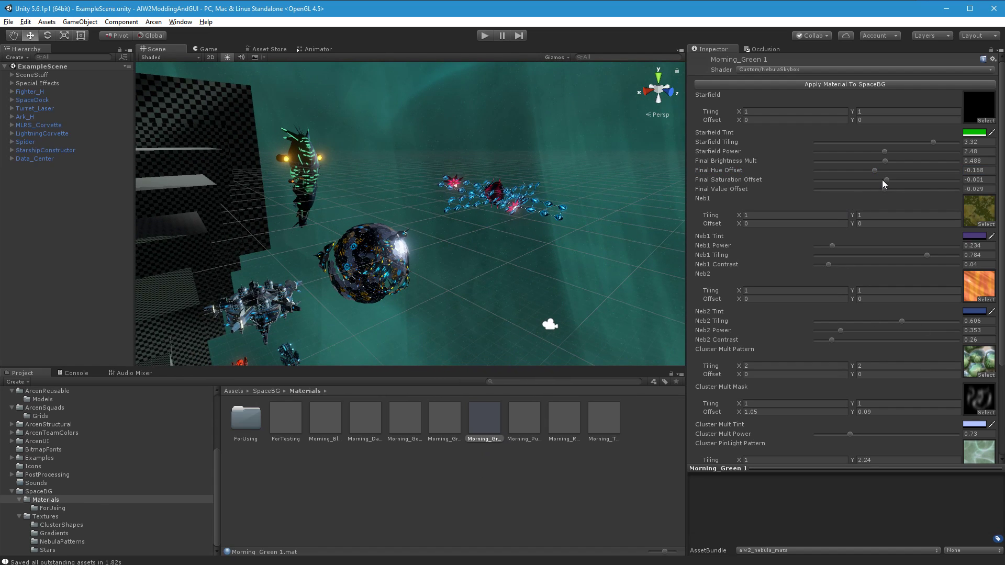
Step: Try a Final Saturation Offset of -0.155 and a Final Value Offset of -0.051 on the teal copy, and undo both
{"action": "mouse_move", "coordinate": [886, 181]}
{"action": "left_mouse_down"}
{"action": "mouse_move", "coordinate": [875, 183]}
{"action": "mouse_move", "coordinate": [884, 190]}
{"action": "left_mouse_up"}
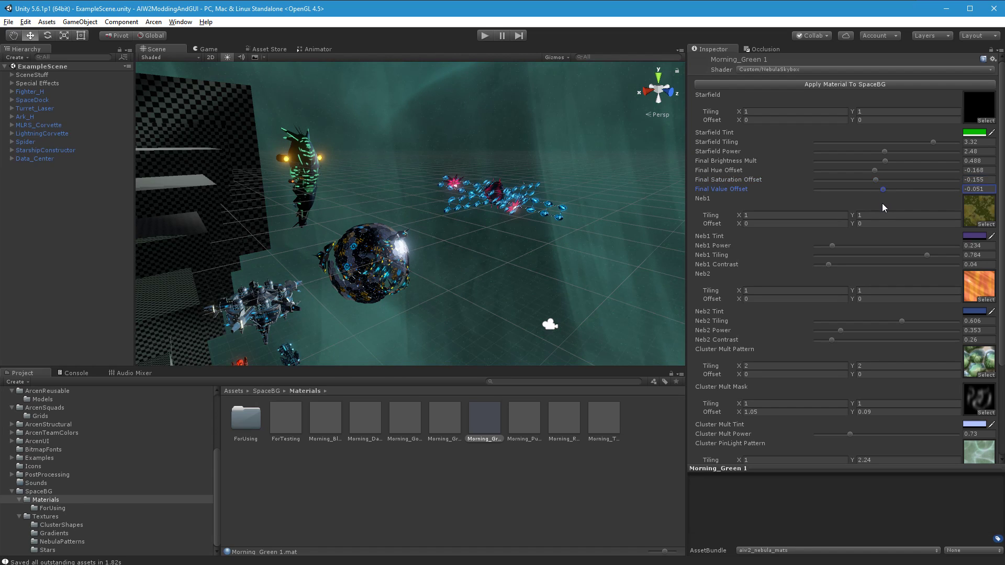
{"action": "key", "text": "ctrl+z"}
{"action": "key", "text": "ctrl+z"}
{"action": "key", "text": "ctrl+z"}
{"action": "key", "text": "ctrl+z"}
{"action": "key", "text": "ctrl+z"}
Step: Set the Morning_Green copy's Final Brightness Mult to 0.359 and delete the old Morning_Teal material
{"action": "left_click_drag", "start_coordinate": [884, 162], "coordinate": [866, 164]}
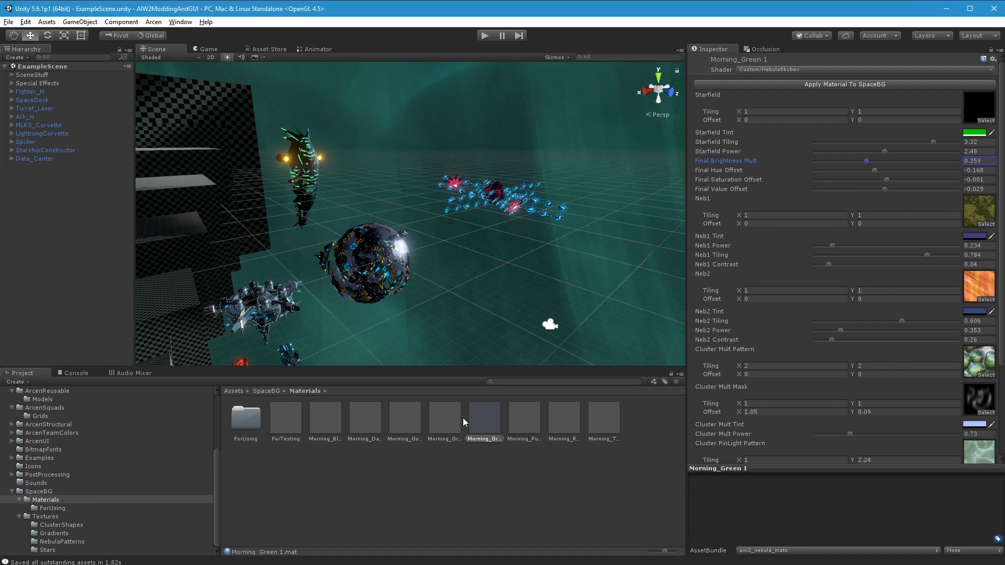
{"action": "left_click", "coordinate": [614, 439]}
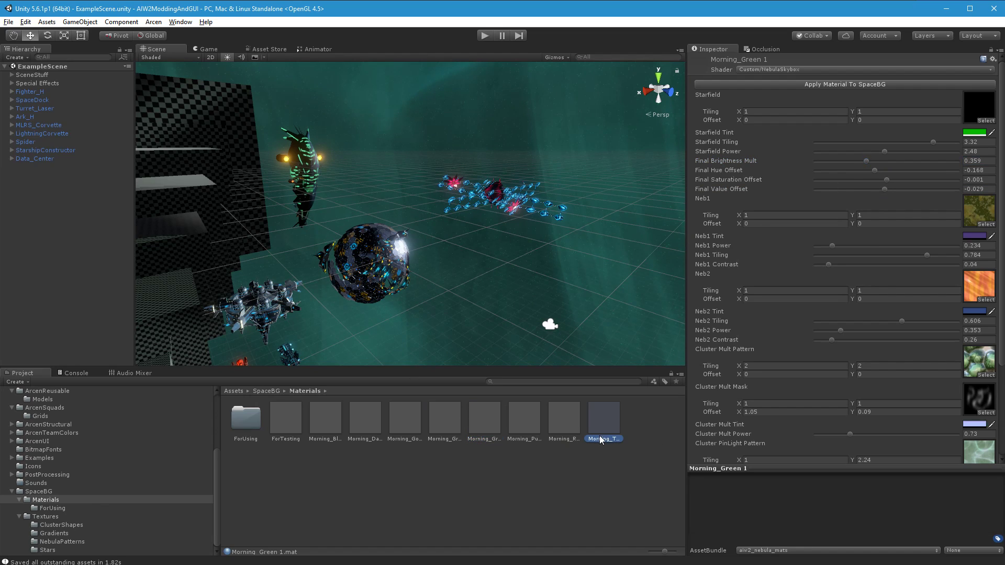
{"action": "key", "text": "Delete"}
{"action": "left_click", "coordinate": [529, 312]}
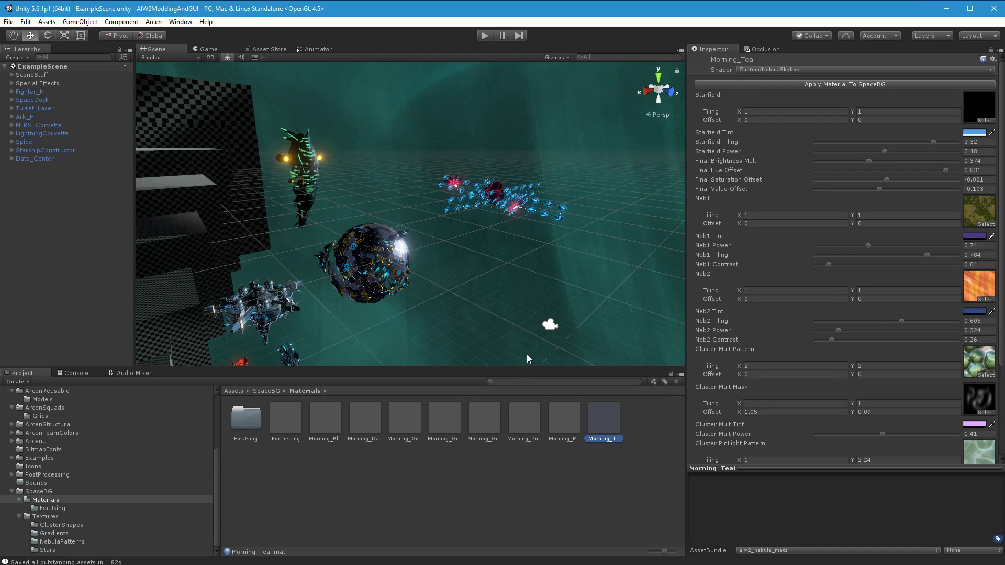
Step: Rename the Morning_Green copy as Morning_Teal
{"action": "left_click", "coordinate": [494, 436]}
{"action": "left_click", "coordinate": [491, 443]}
{"action": "left_click", "coordinate": [494, 437]}
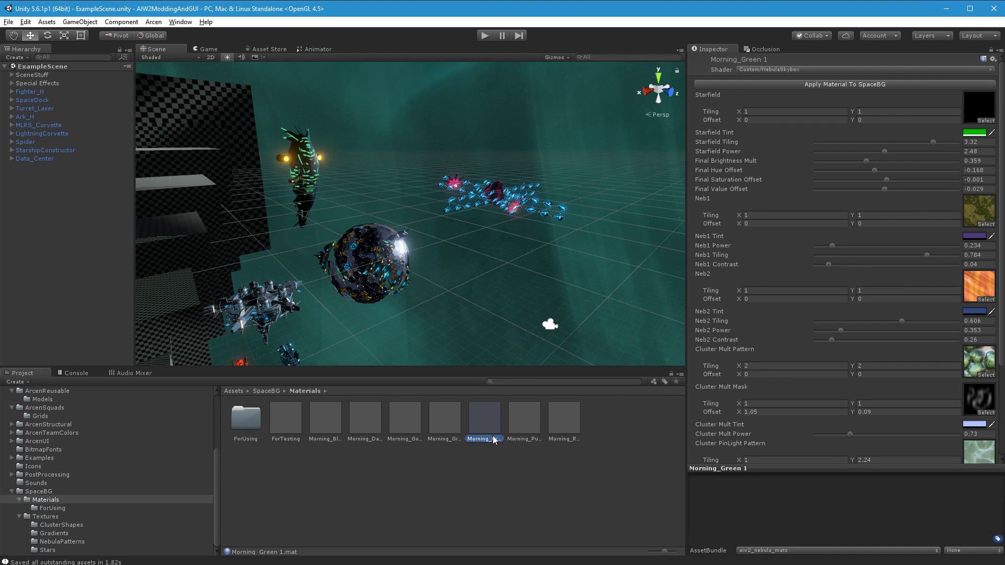
{"action": "left_click", "coordinate": [494, 439]}
{"action": "left_click_drag", "start_coordinate": [517, 439], "coordinate": [573, 440]}
{"action": "type", "text": "Teal"}
{"action": "key", "text": "Return"}
Step: Apply Morning_Green to SpaceBG and set its Final Brightness Mult to 0.401 and Final Hue Offset to -0.33
{"action": "left_click", "coordinate": [445, 424]}
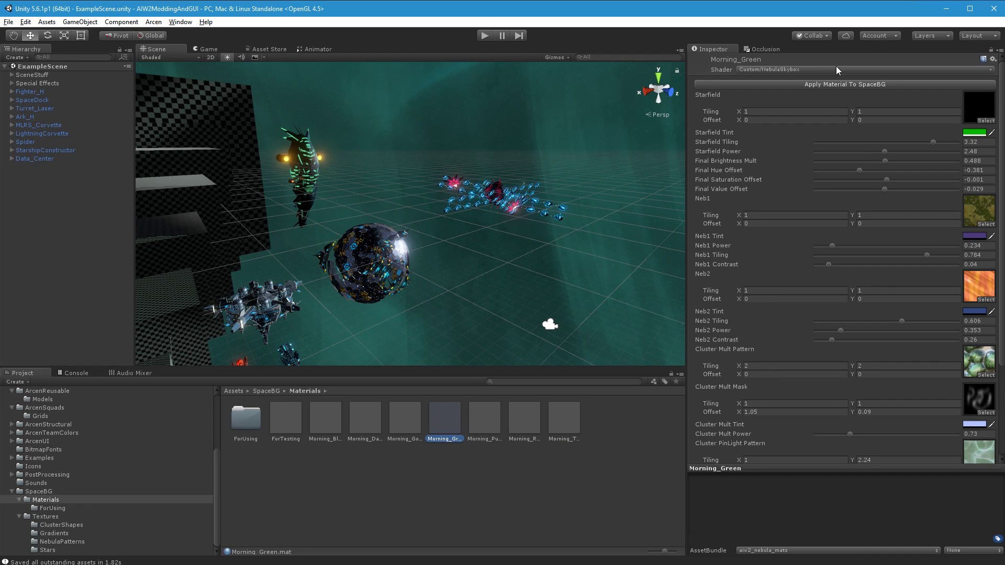
{"action": "left_click", "coordinate": [843, 84]}
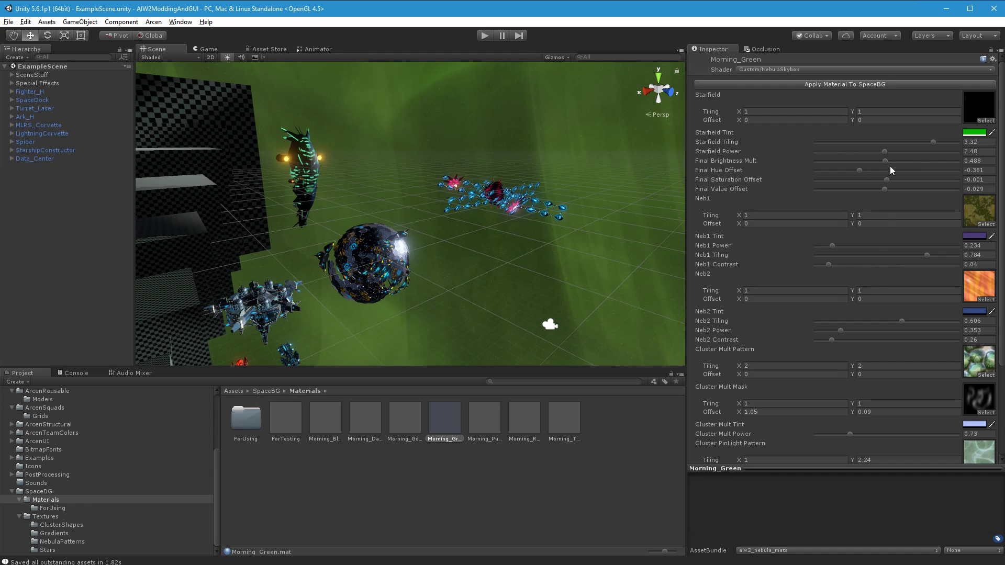
{"action": "left_click_drag", "start_coordinate": [885, 160], "coordinate": [883, 160]}
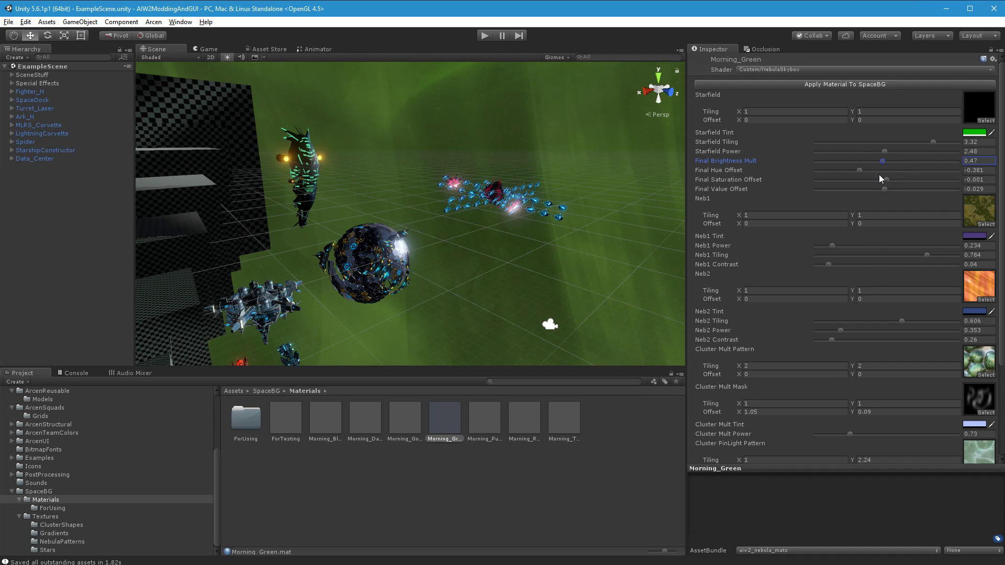
{"action": "left_click_drag", "start_coordinate": [882, 161], "coordinate": [864, 175]}
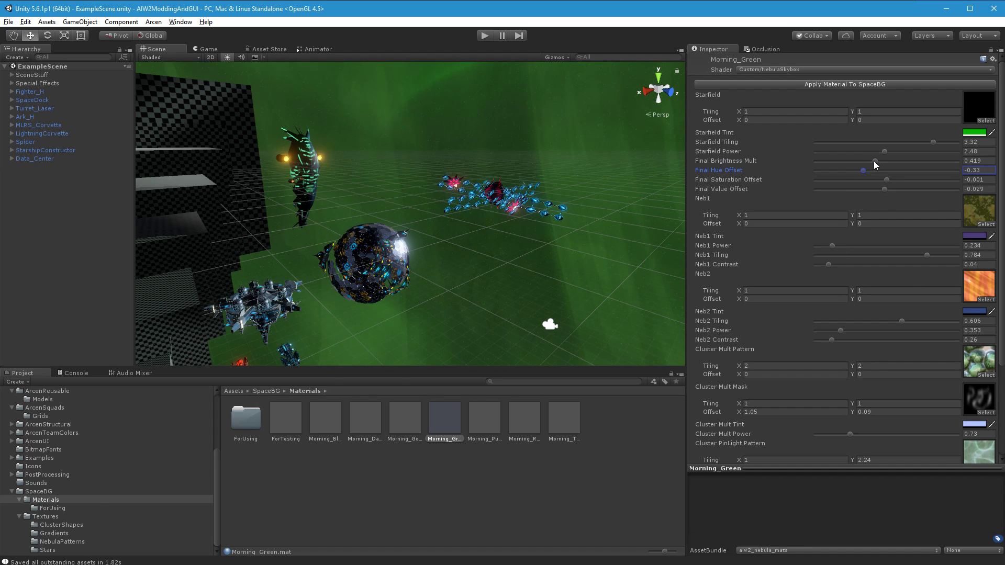
{"action": "left_click_drag", "start_coordinate": [874, 160], "coordinate": [871, 161]}
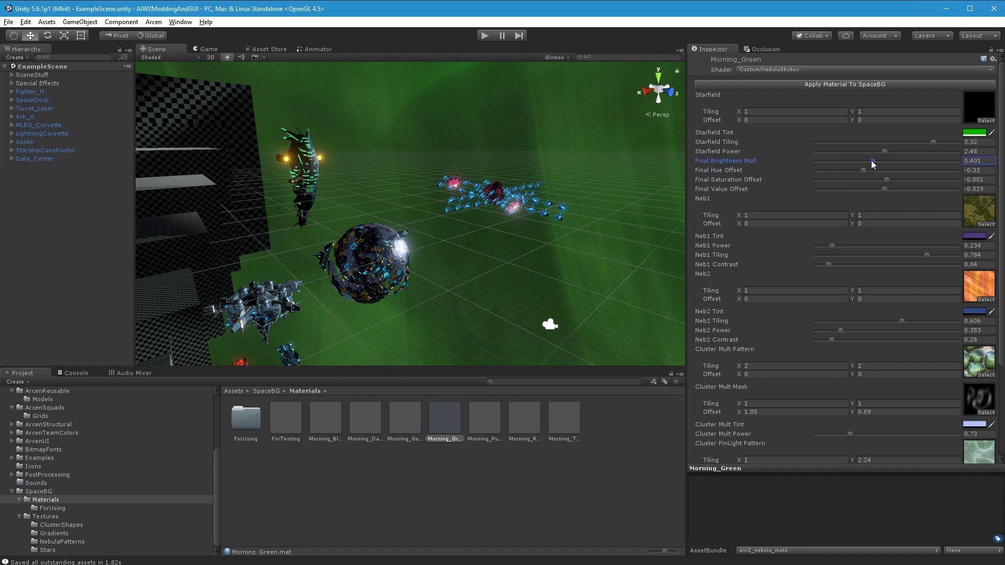
Step: Compare Morning_Gold, Morning_Green, Morning_Purple, Morning_Red and Morning_Teal by applying each to SpaceBG in turn
{"action": "left_click", "coordinate": [419, 427]}
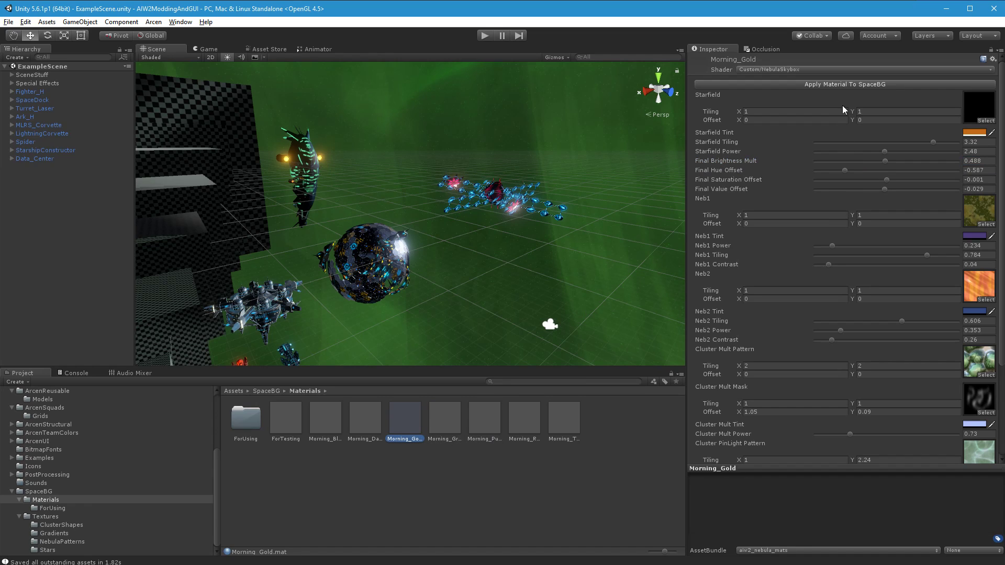
{"action": "left_click", "coordinate": [846, 86]}
{"action": "left_click", "coordinate": [445, 419]}
{"action": "left_click", "coordinate": [845, 84]}
{"action": "left_click", "coordinate": [482, 422]}
{"action": "left_click", "coordinate": [848, 85]}
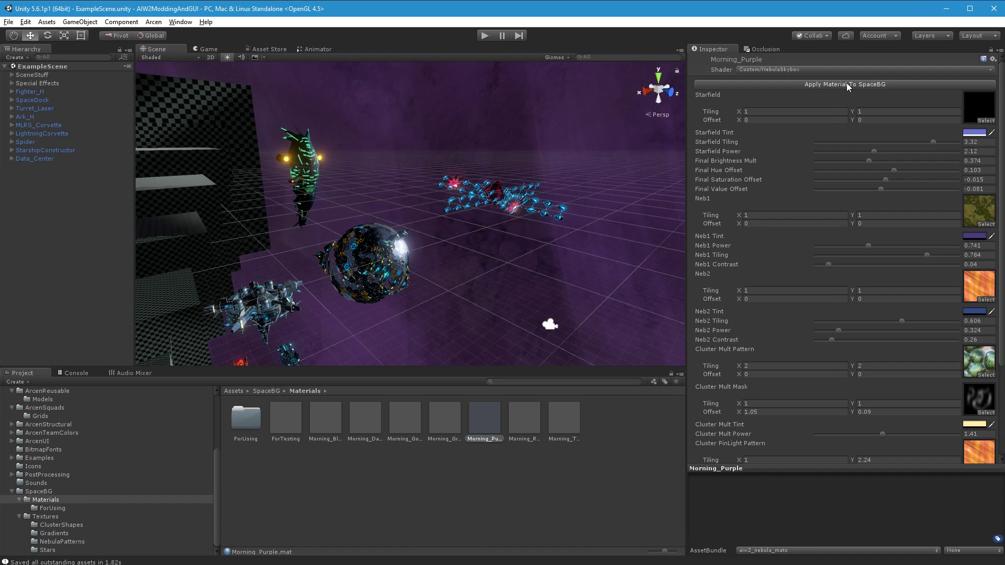
{"action": "left_click", "coordinate": [516, 439]}
{"action": "left_click", "coordinate": [873, 85]}
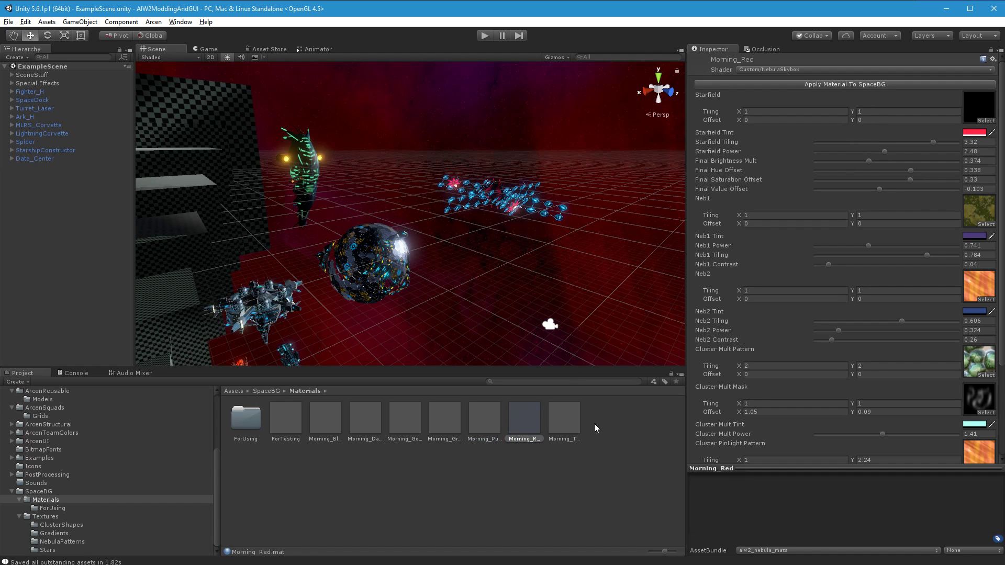
{"action": "left_click", "coordinate": [559, 430]}
{"action": "left_click", "coordinate": [835, 85]}
Step: Review Morning_BlueOrange and Morning_DarkBlue on SpaceBG from several angles
{"action": "left_click", "coordinate": [322, 423]}
{"action": "left_click", "coordinate": [803, 87]}
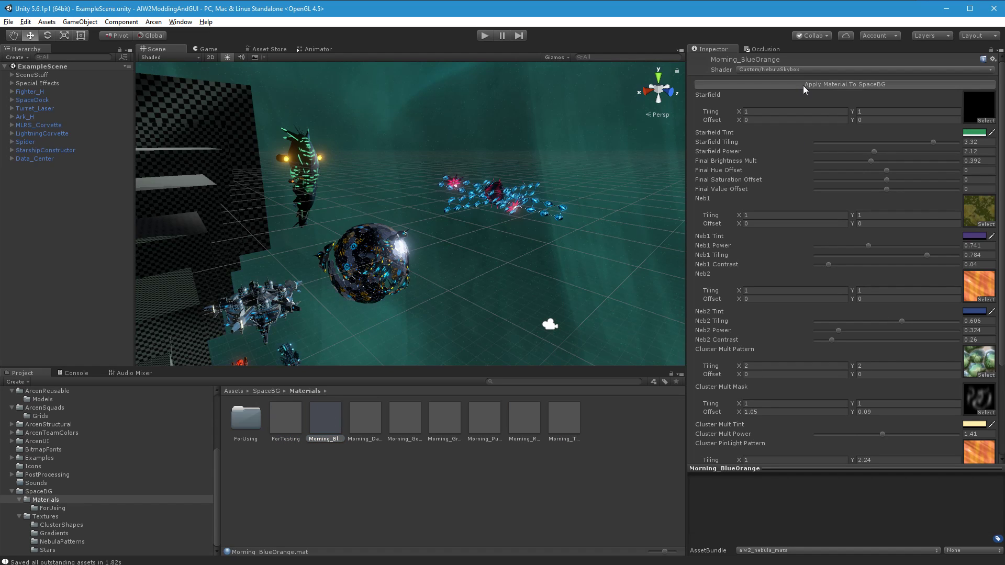
{"action": "right_click_drag", "start_coordinate": [668, 260], "coordinate": [471, 294]}
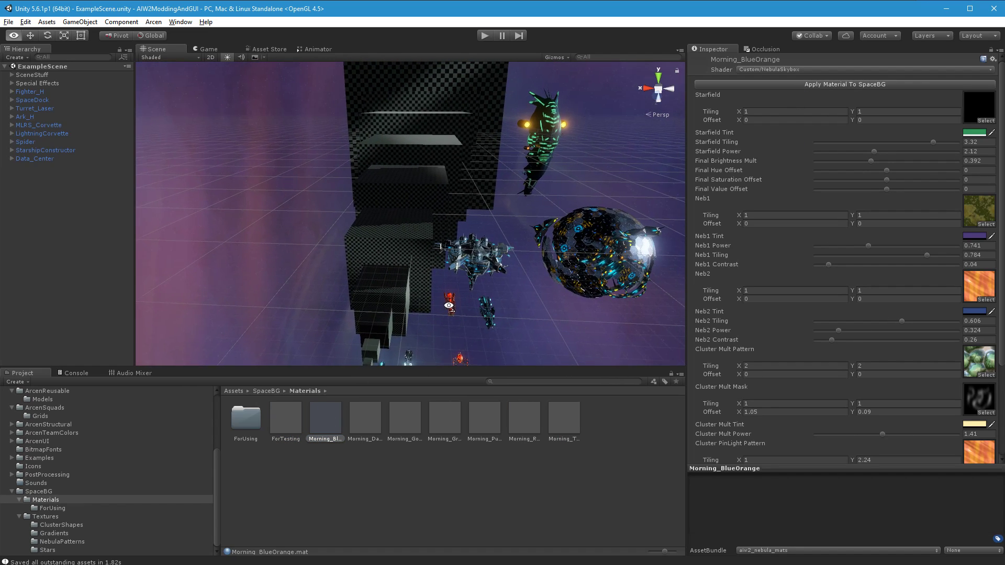
{"action": "left_click", "coordinate": [375, 424]}
{"action": "left_click", "coordinate": [878, 83]}
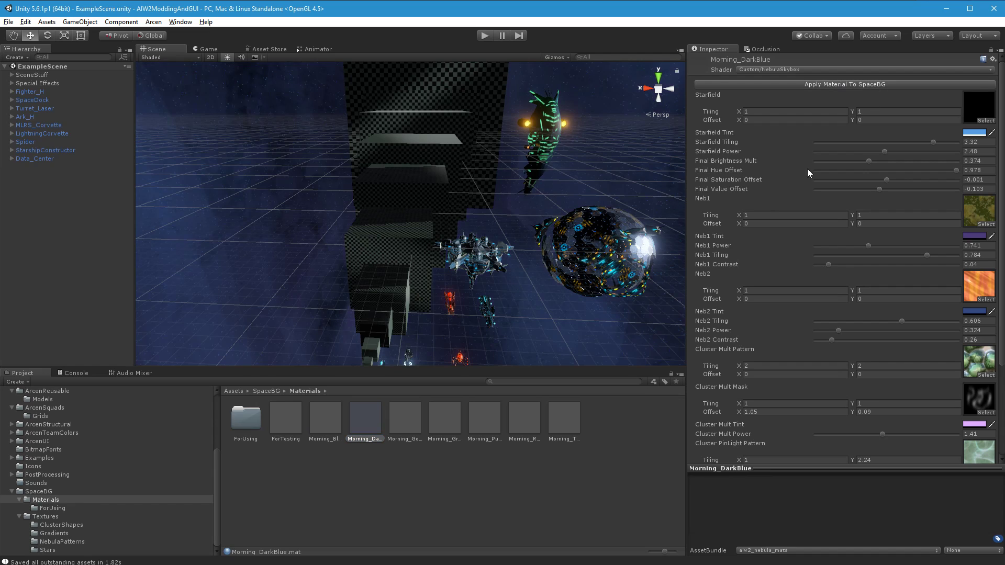
{"action": "right_click_drag", "start_coordinate": [492, 290], "coordinate": [410, 344]}
{"action": "right_click_drag", "start_coordinate": [432, 285], "coordinate": [464, 243]}
Step: Compare Morning_Gold, Morning_Green and the new Morning_Teal on SpaceBG, finishing with Morning_Teal applied
{"action": "left_click", "coordinate": [398, 427]}
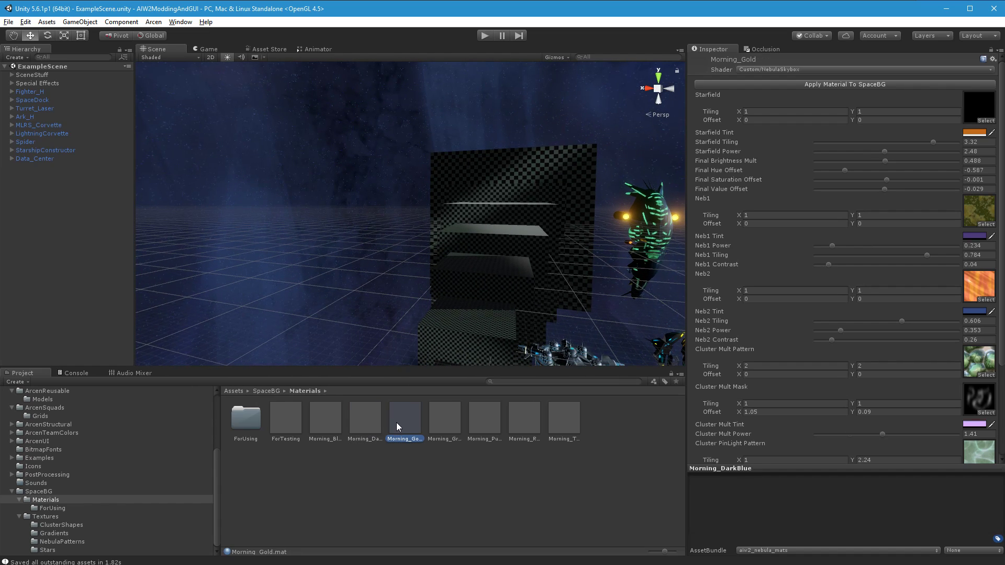
{"action": "left_click", "coordinate": [811, 84]}
{"action": "right_click_drag", "start_coordinate": [533, 279], "coordinate": [627, 224]}
{"action": "left_click", "coordinate": [447, 423]}
{"action": "left_click", "coordinate": [826, 85]}
{"action": "left_click", "coordinate": [566, 421]}
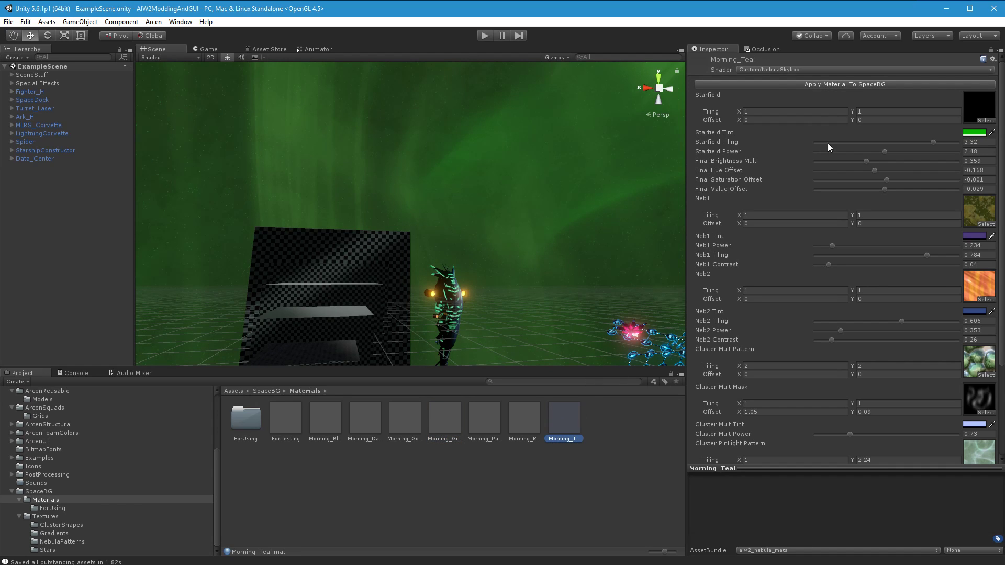
{"action": "left_click", "coordinate": [858, 82]}
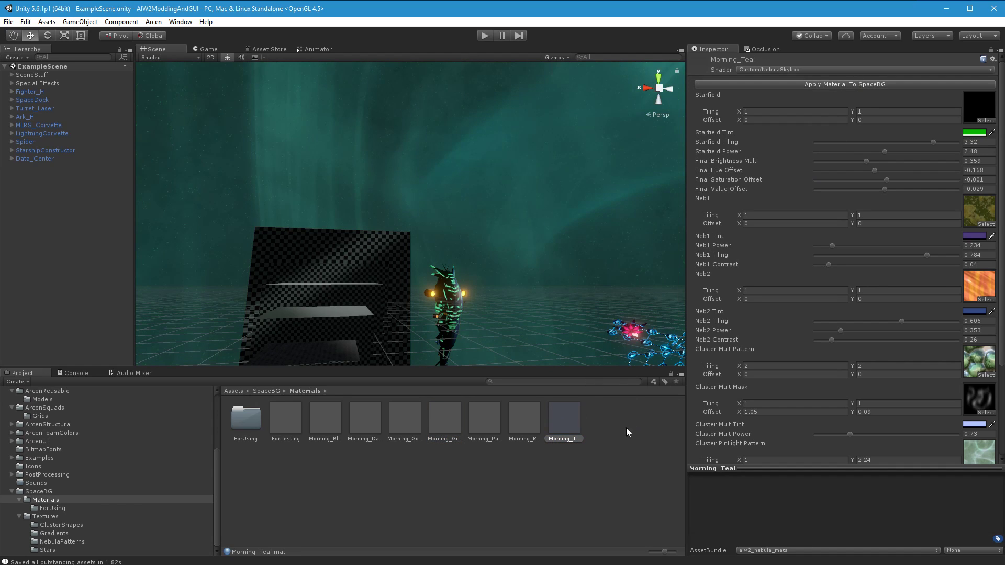
Step: Duplicate Morning_Teal and turn the copy blue by setting its Final Hue Offset to 0.008
{"action": "left_click", "coordinate": [573, 417]}
{"action": "key", "text": "ctrl+d"}
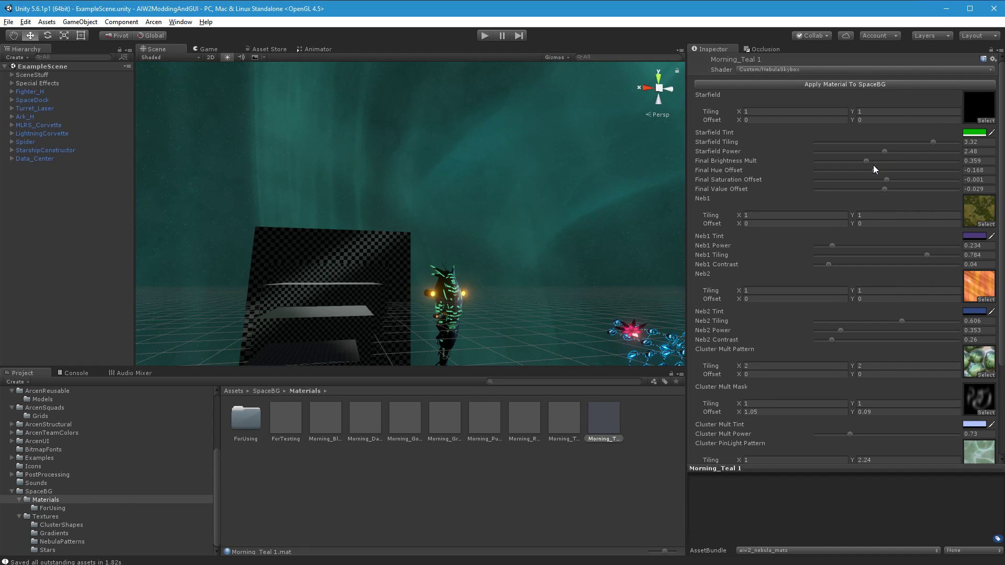
{"action": "left_click_drag", "start_coordinate": [874, 169], "coordinate": [888, 171]}
{"action": "right_click_drag", "start_coordinate": [554, 151], "coordinate": [728, 168]}
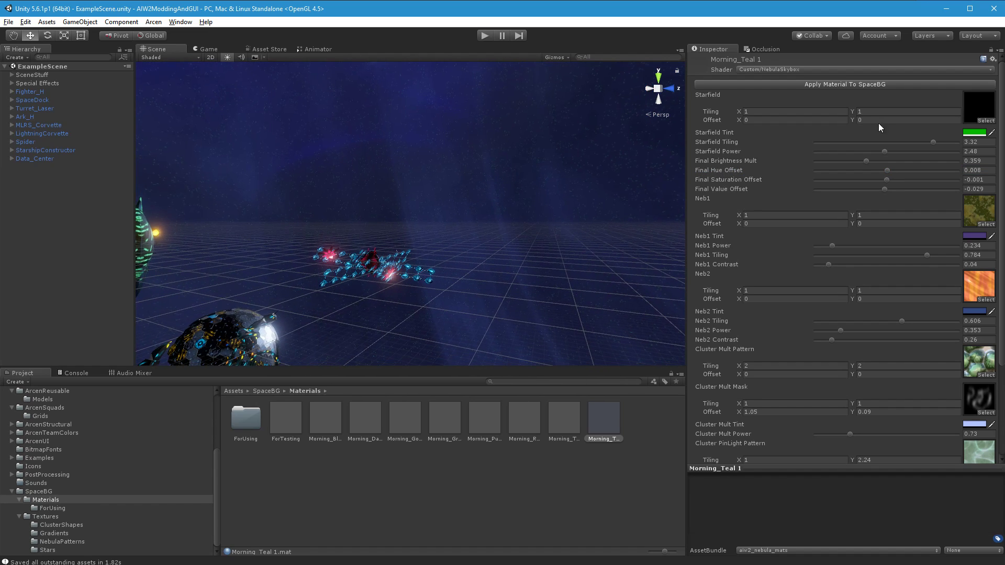
Step: Set the Morning_Teal copy's Starfield Tint to a soft blue (505DE7) and check it in the scene
{"action": "left_click", "coordinate": [978, 132]}
{"action": "mouse_move", "coordinate": [501, 413]}
{"action": "left_mouse_down"}
{"action": "mouse_move", "coordinate": [501, 422]}
{"action": "mouse_move", "coordinate": [474, 388]}
{"action": "mouse_move", "coordinate": [472, 402]}
{"action": "mouse_move", "coordinate": [460, 394]}
{"action": "left_mouse_up"}
{"action": "left_click", "coordinate": [498, 411]}
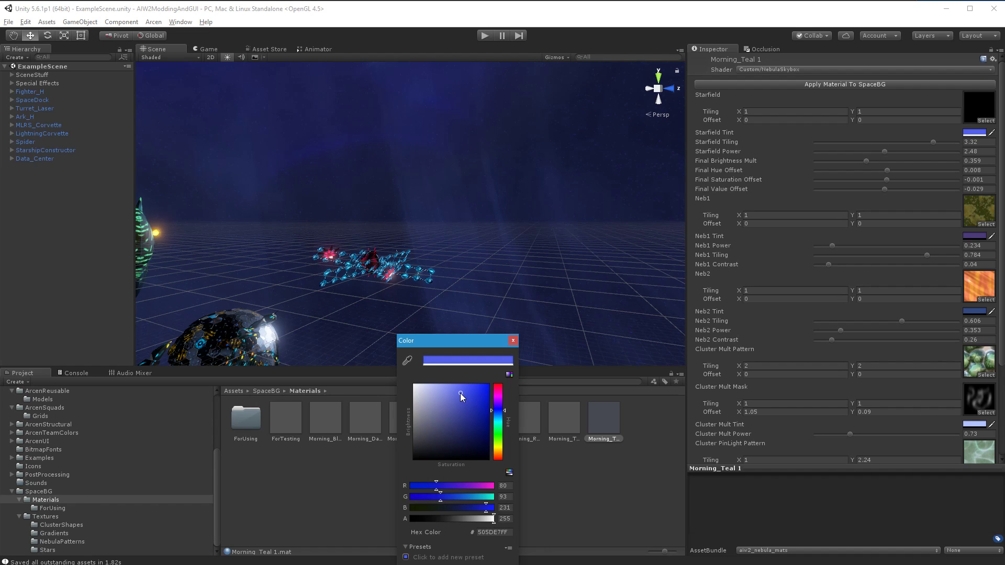
{"action": "left_click", "coordinate": [513, 340]}
{"action": "right_click_drag", "start_coordinate": [516, 341], "coordinate": [644, 524]}
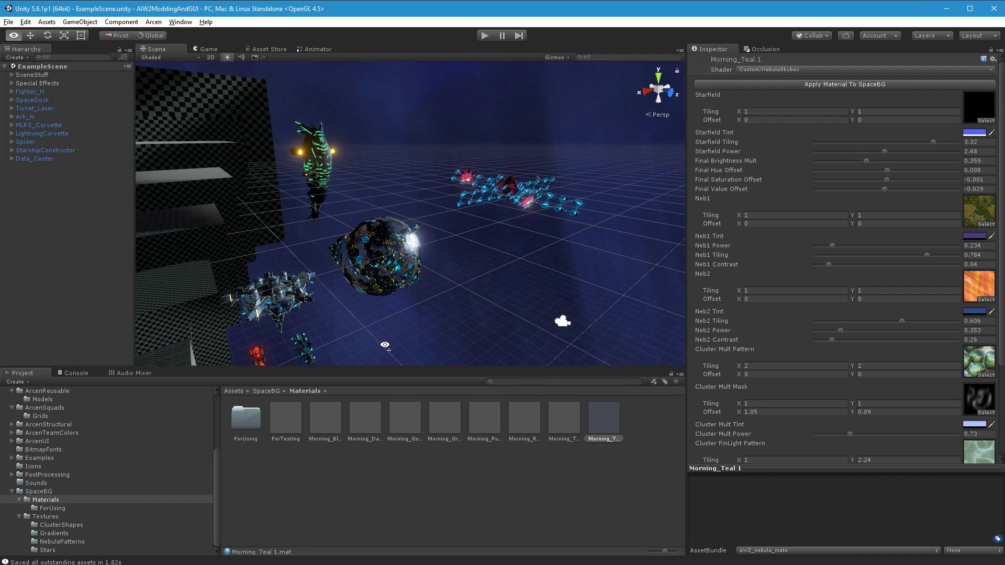
Step: Delete the Morning_DarkBlue material and rename the Morning_Teal copy as Morning_Blue
{"action": "left_click", "coordinate": [337, 436]}
{"action": "left_click", "coordinate": [365, 435]}
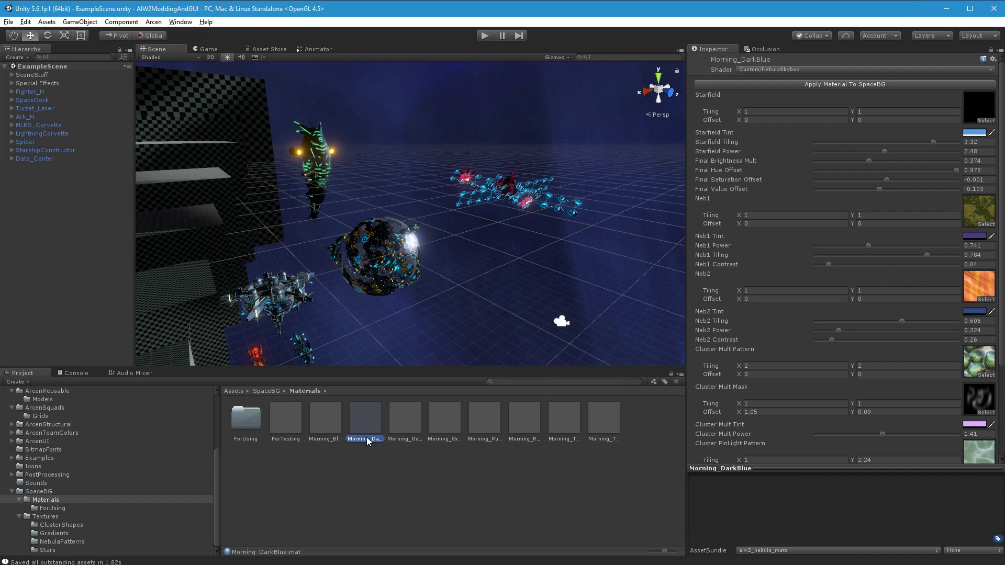
{"action": "key", "text": "Delete"}
{"action": "left_click", "coordinate": [535, 310]}
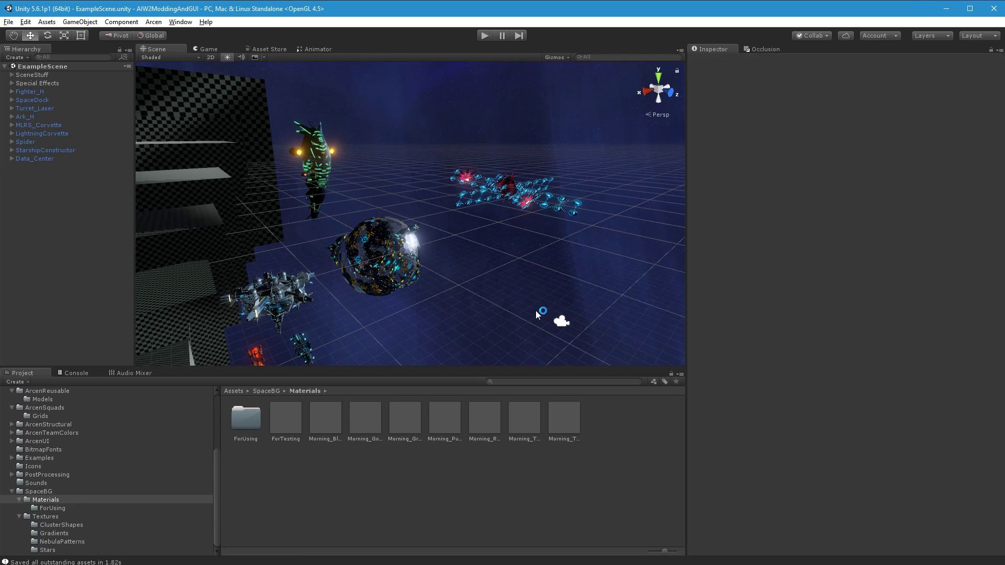
{"action": "left_click", "coordinate": [566, 432]}
{"action": "left_click", "coordinate": [568, 440]}
{"action": "type", "text": "Morning_Blue"}
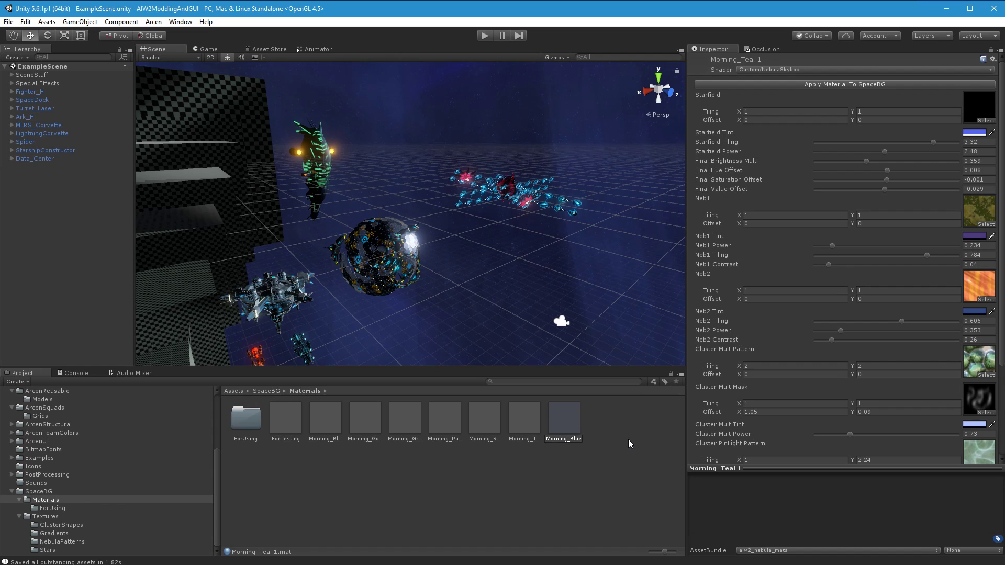
{"action": "key", "text": "Return"}
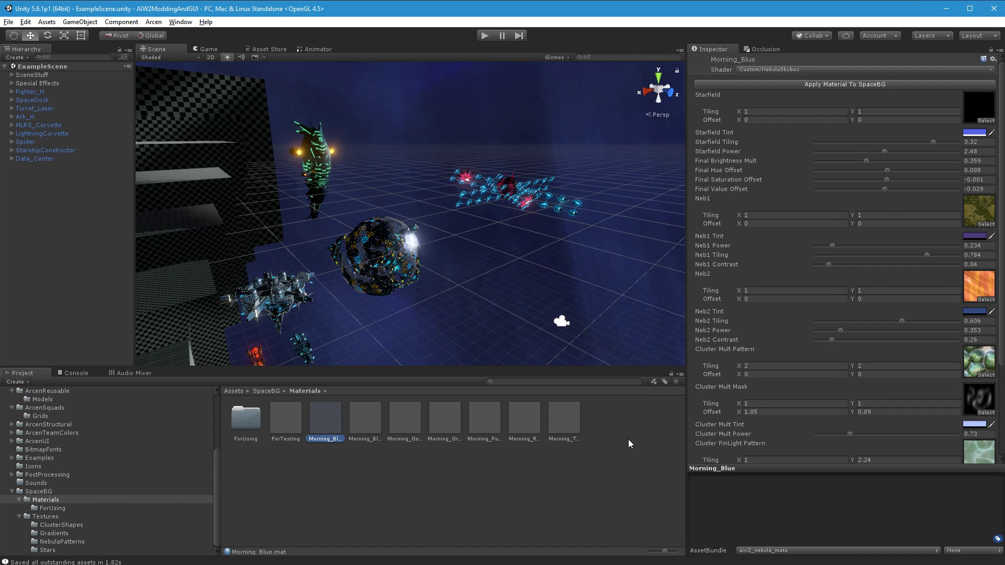
Step: Move all seven Morning materials into the ForUsing folder and open that folder
{"action": "left_click_drag", "start_coordinate": [566, 320], "coordinate": [468, 274], "text": "alt"}
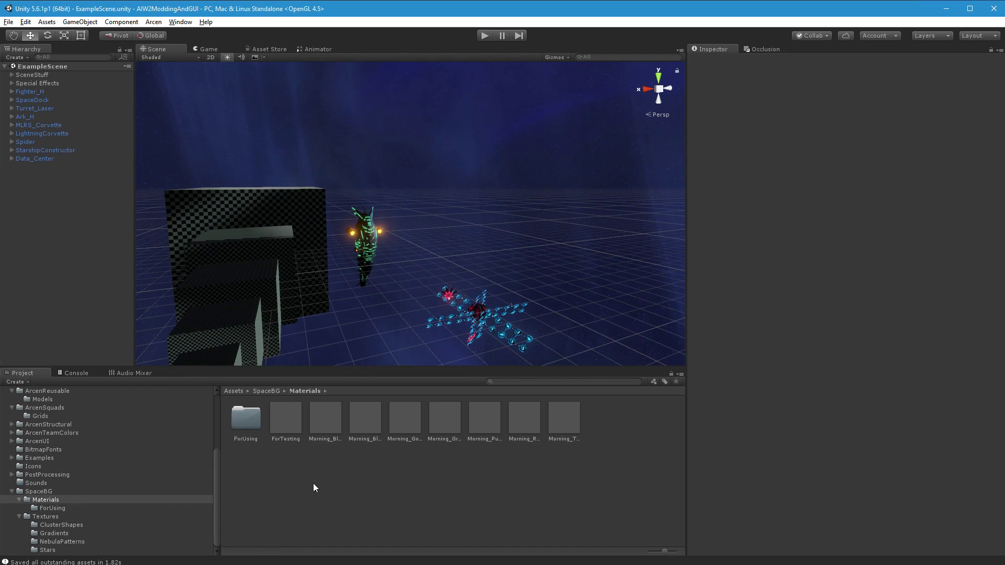
{"action": "left_click", "coordinate": [560, 420], "text": "shift"}
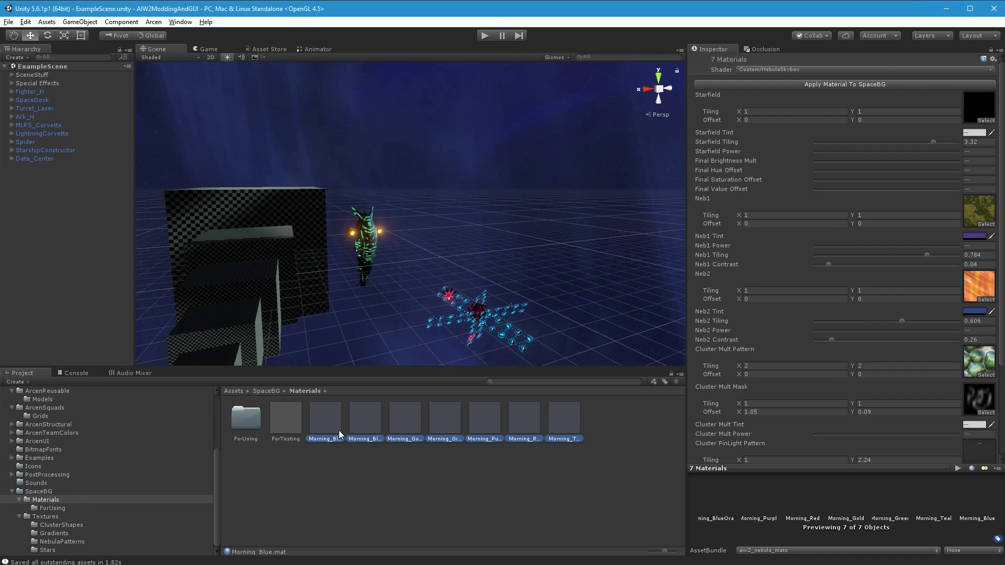
{"action": "left_click_drag", "start_coordinate": [334, 425], "coordinate": [252, 433]}
{"action": "double_click", "coordinate": [252, 433]}
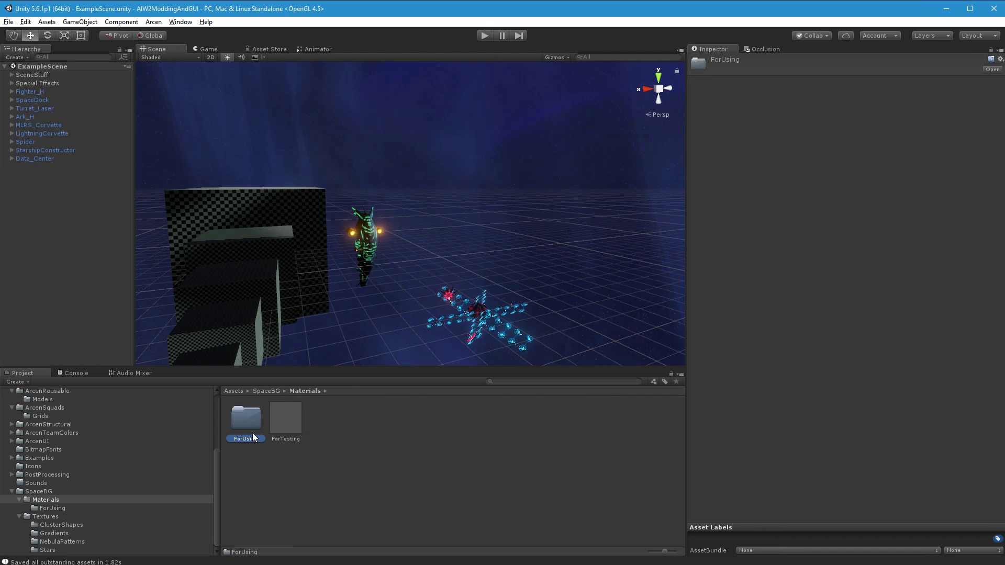
Step: Check the asset bundle assignment of the seven Morning materials and of all the materials in the ForUsing folder
{"action": "left_click", "coordinate": [370, 471]}
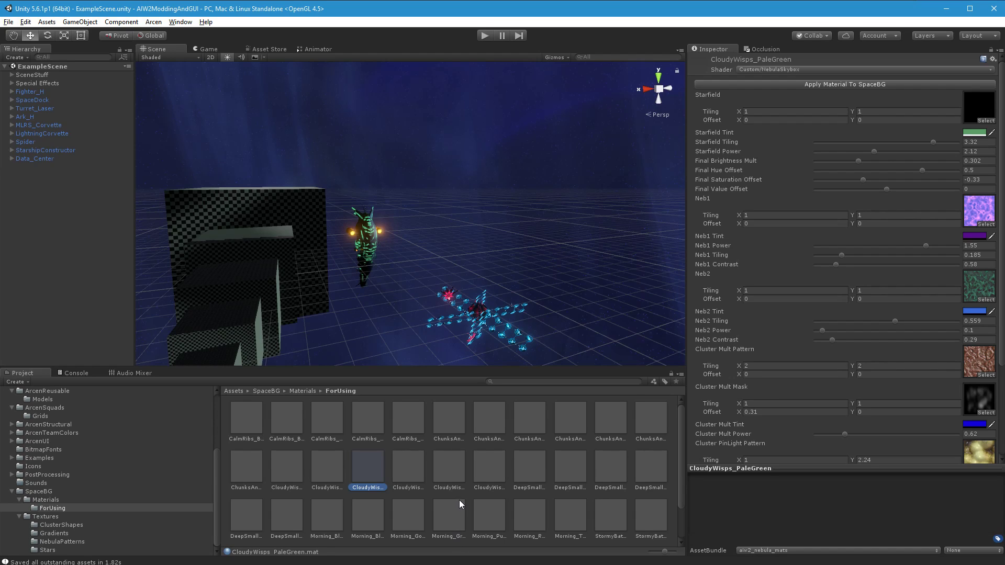
{"action": "left_click", "coordinate": [320, 526]}
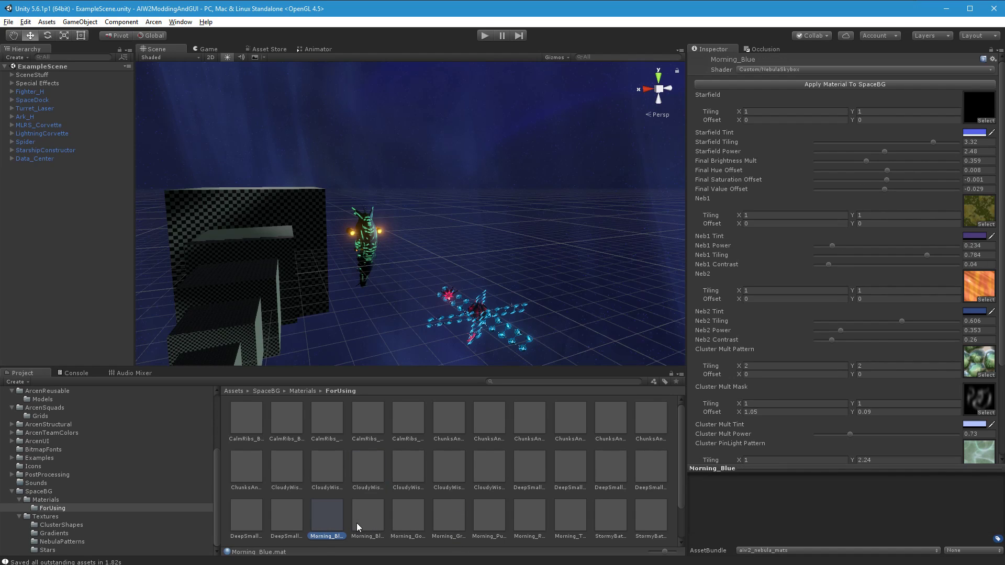
{"action": "key", "text": "ctrl+a"}
{"action": "left_click", "coordinate": [339, 529]}
{"action": "scroll", "coordinate": [350, 528], "scroll_direction": "down", "scroll_amount": 1}
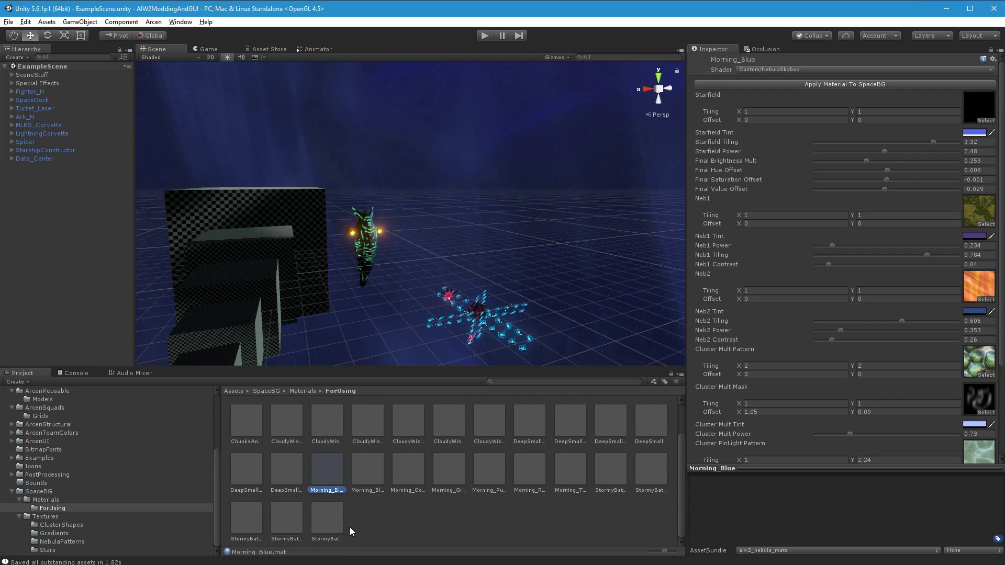
{"action": "left_click", "coordinate": [577, 484], "text": "shift"}
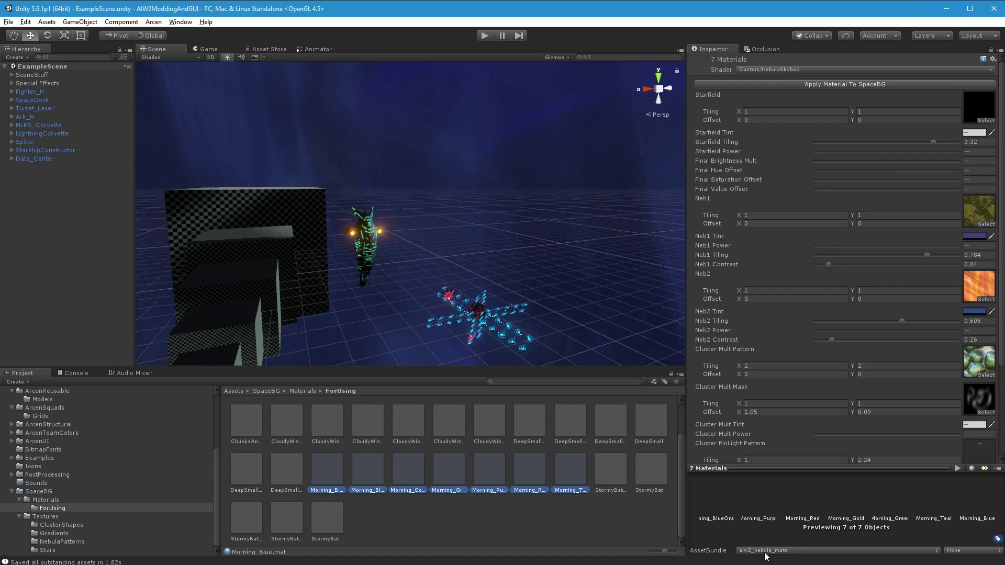
{"action": "key", "text": "ctrl+a"}
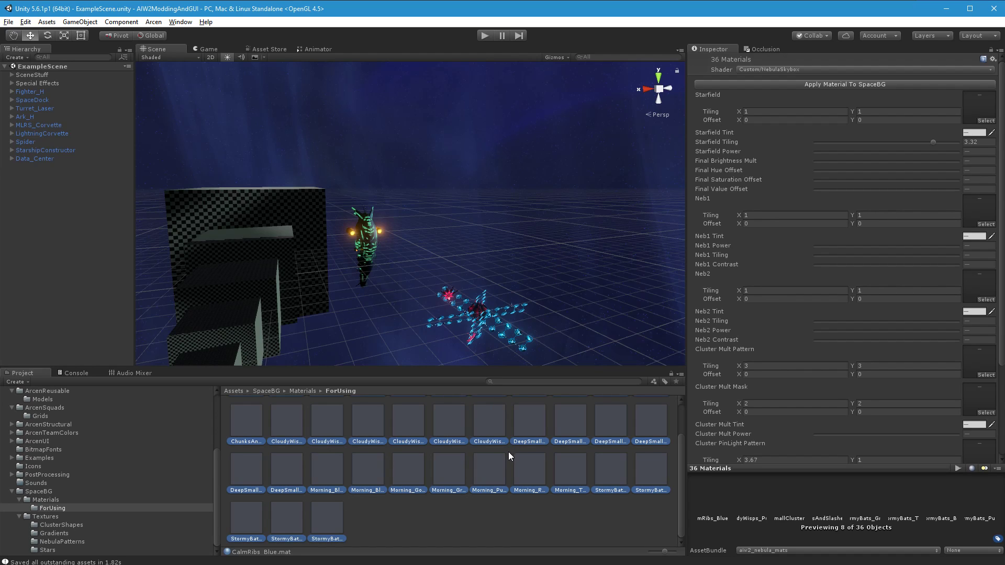
{"action": "left_click", "coordinate": [524, 523]}
{"action": "left_click", "coordinate": [541, 476]}
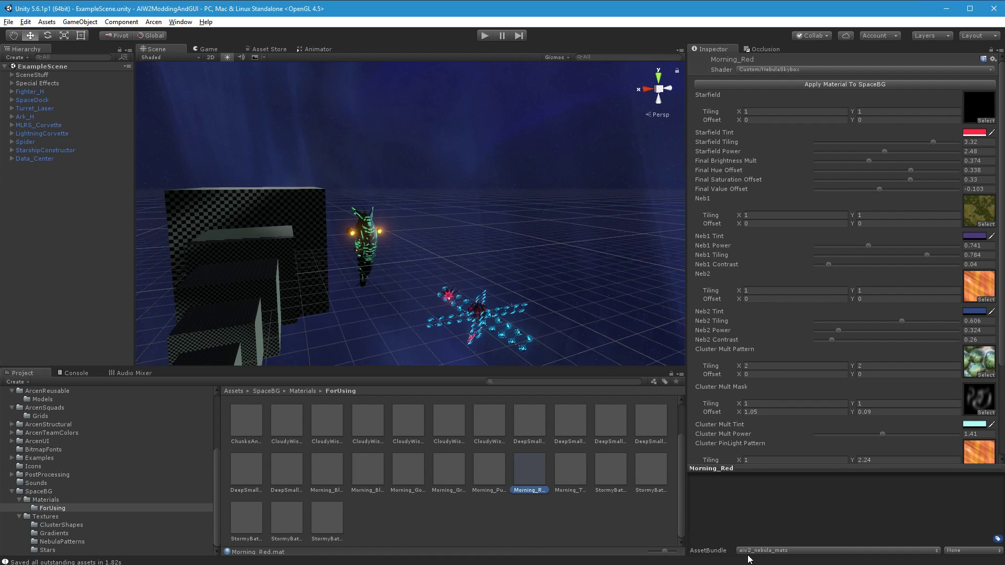
Step: Shrink the editor window and view the available asset bundle options for Morning_Red
{"action": "left_click", "coordinate": [754, 551]}
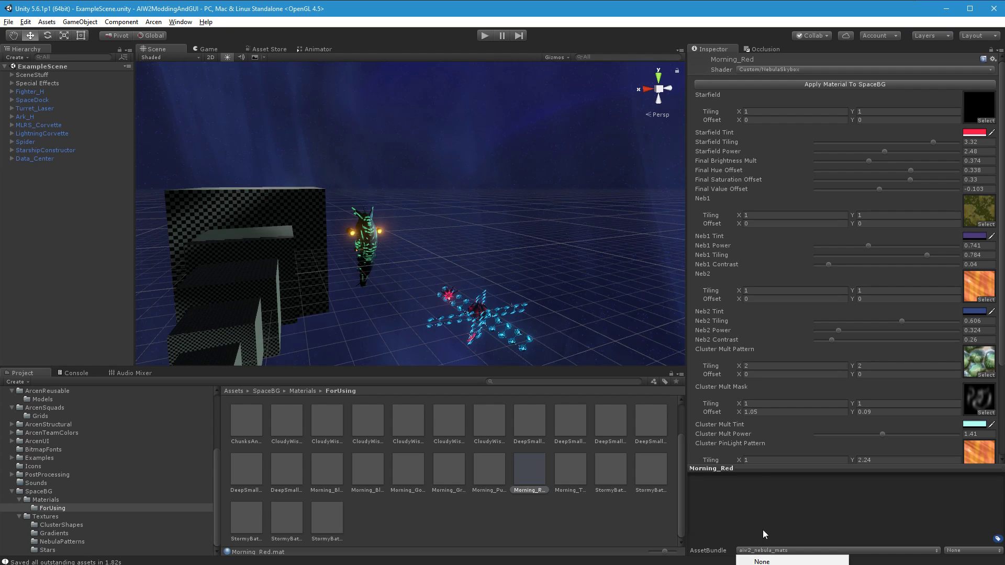
{"action": "left_click", "coordinate": [785, 504]}
{"action": "left_click_drag", "start_coordinate": [1004, 564], "coordinate": [950, 413]}
{"action": "left_click", "coordinate": [765, 395]}
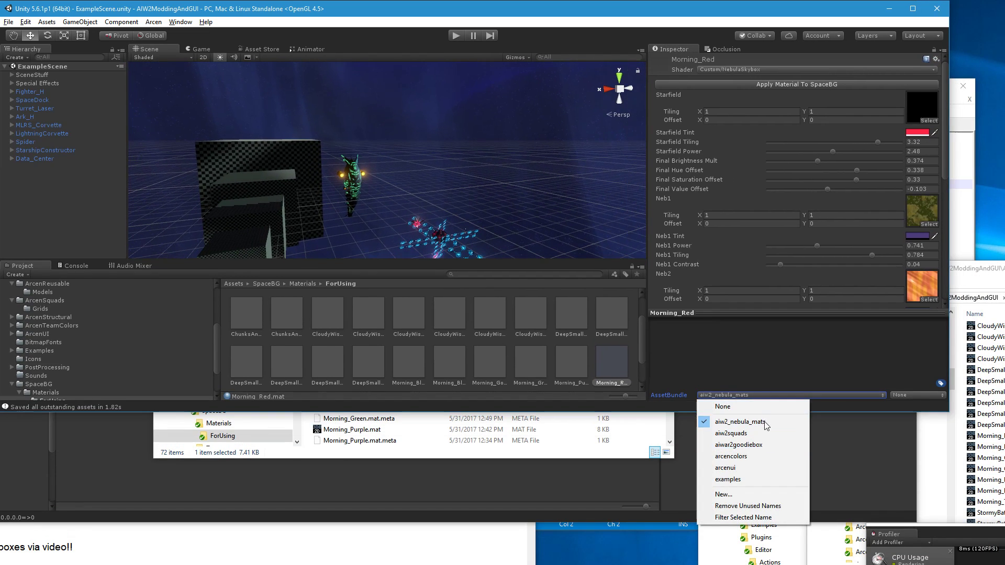
{"action": "left_click", "coordinate": [740, 377]}
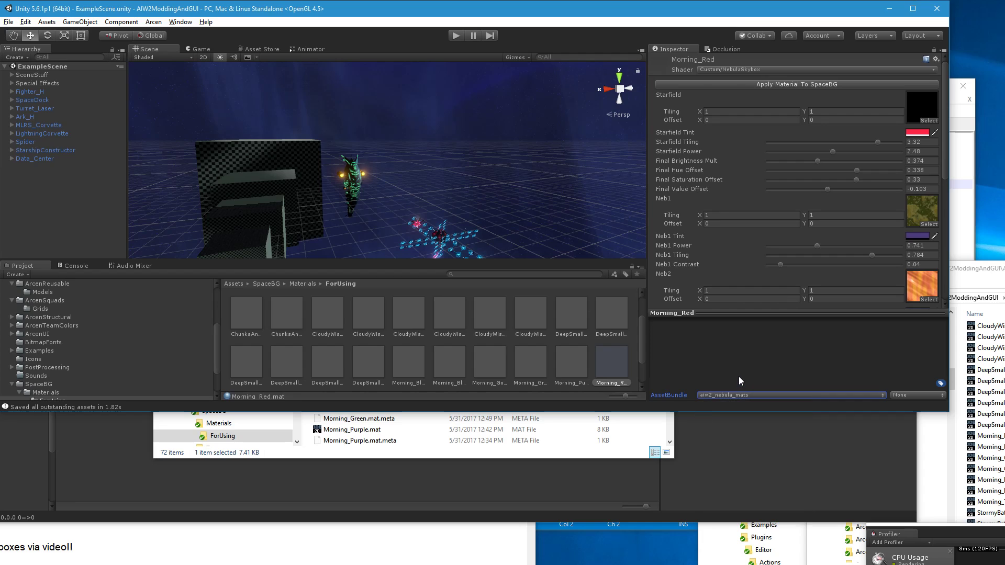
Step: Save all assets and build the Windows asset bundle
{"action": "left_click", "coordinate": [154, 22]}
{"action": "left_click", "coordinate": [162, 80]}
{"action": "left_click", "coordinate": [158, 23]}
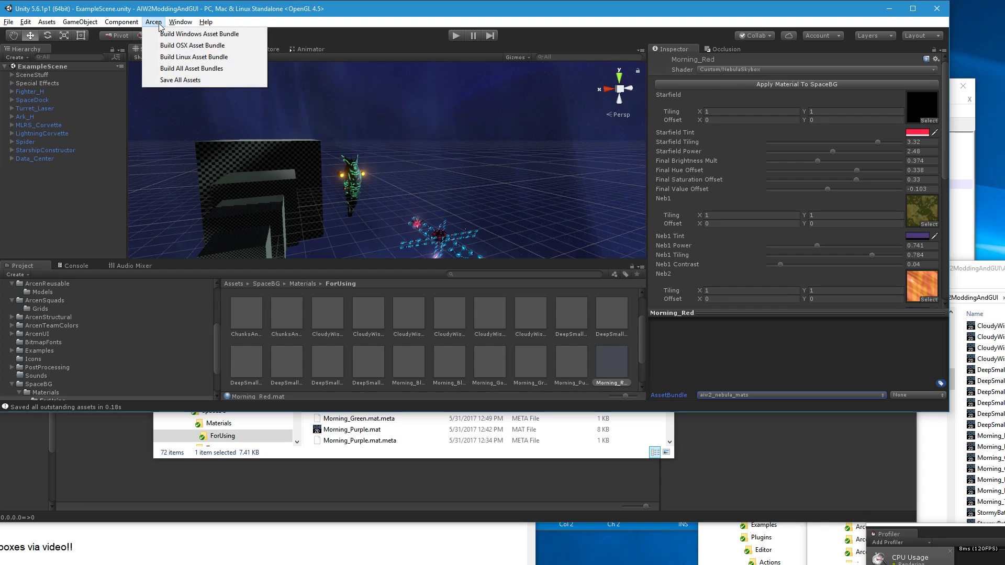
{"action": "left_click", "coordinate": [208, 35]}
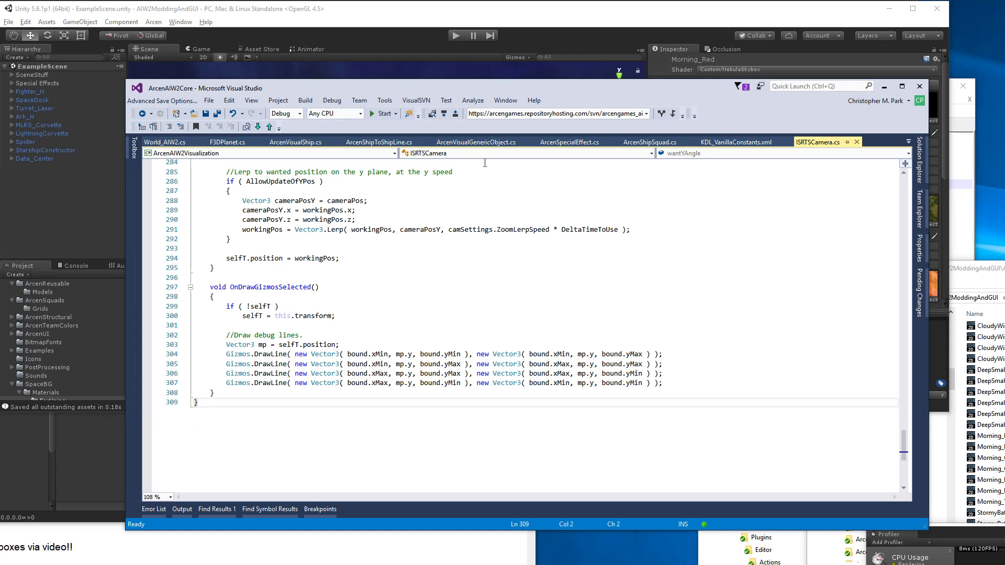
Step: Switch to Visual Studio and open CMP_SpaceboxDefinitions.xml from the list of open documents
{"action": "left_click_drag", "start_coordinate": [531, 87], "coordinate": [489, 69]}
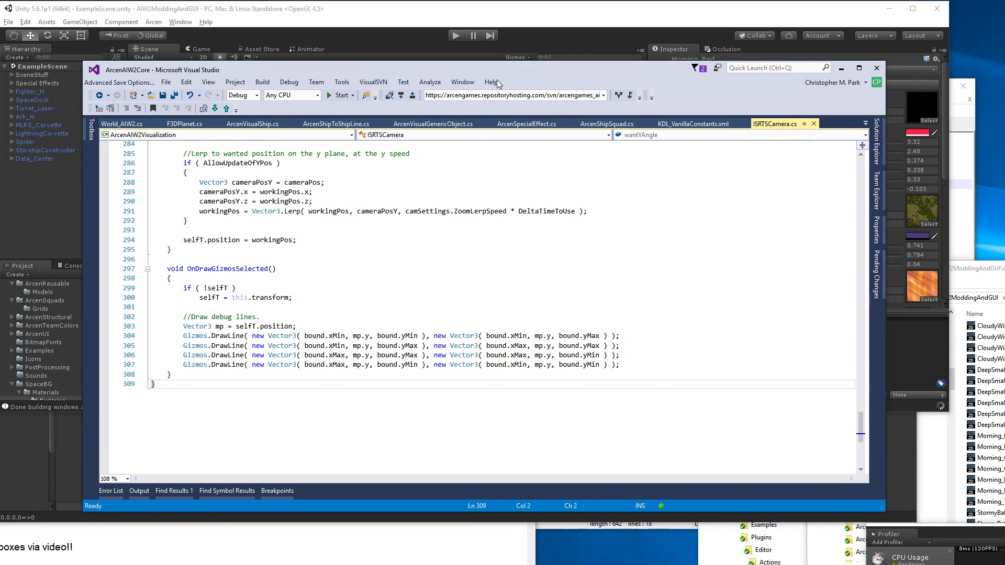
{"action": "left_click", "coordinate": [866, 123]}
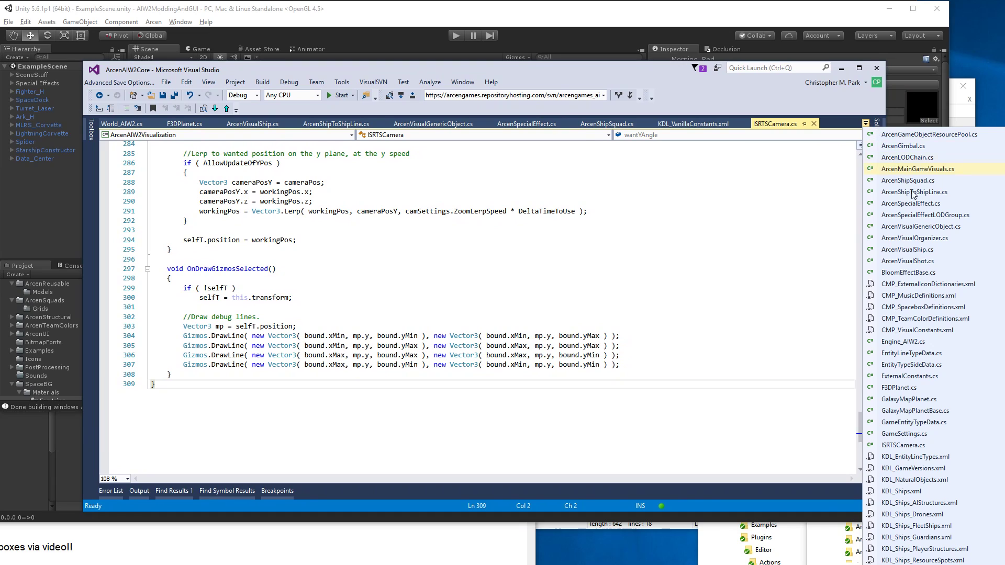
{"action": "left_click", "coordinate": [964, 307]}
{"action": "left_click_drag", "start_coordinate": [605, 72], "coordinate": [569, 53]}
{"action": "left_click", "coordinate": [567, 247]}
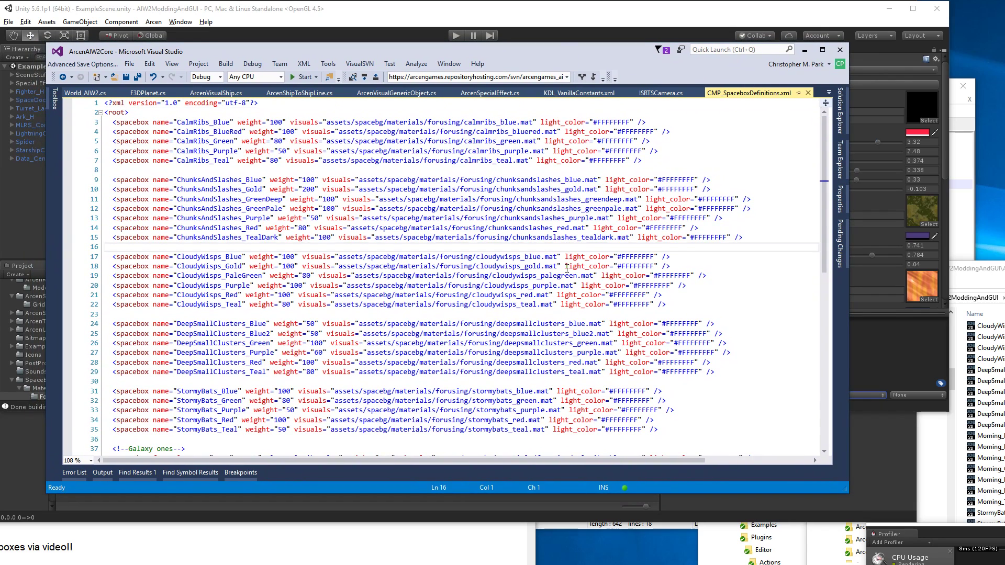
Step: Add a copy of the StormyBats_Teal spacebox line below the StormyBats group, separated by a blank line
{"action": "scroll", "coordinate": [566, 269], "scroll_direction": "down", "scroll_amount": 3}
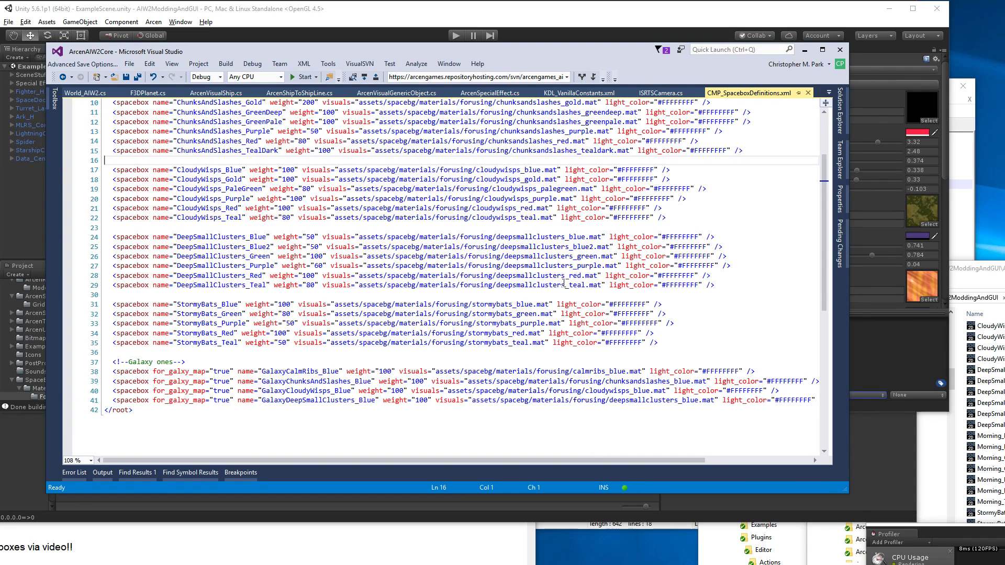
{"action": "left_click", "coordinate": [668, 346]}
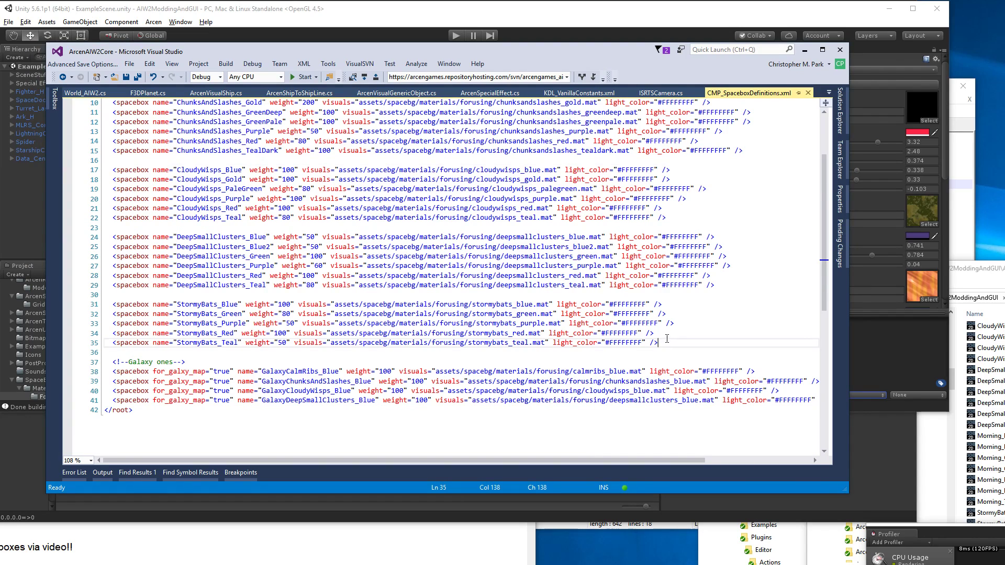
{"action": "key", "text": "Return"}
{"action": "key", "text": "Return"}
{"action": "type", "text": "<spacebox name=\"StormyBats_Teal\" weight=\"50\" visuals=\"assets/spacebg/materials/forusing/stormybats_teal.mat\" light_color=\"#FFFFFFFF\" />"}
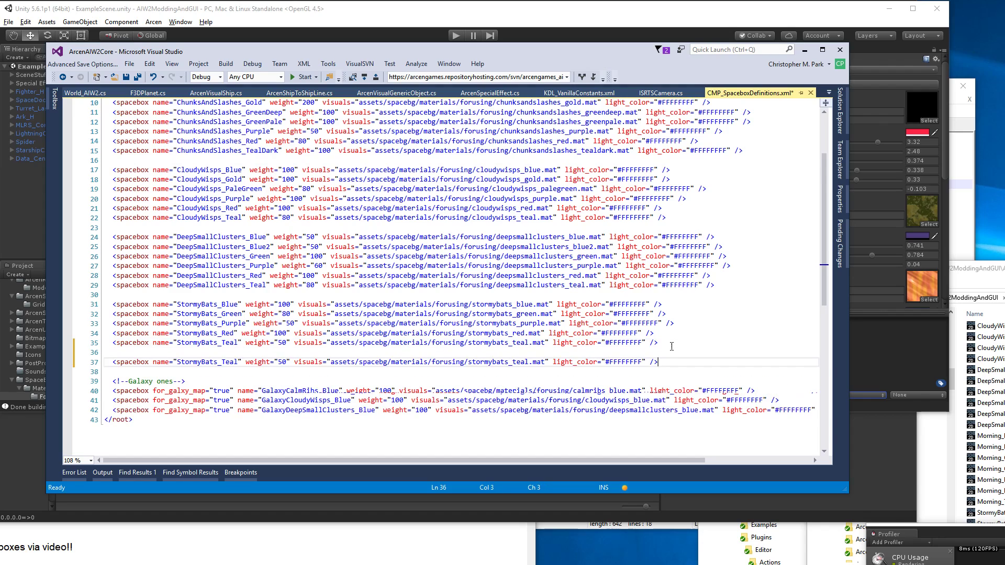
Step: View the folder containing CMP_SpaceboxDefinitions.xml on disk and close its window
{"action": "right_click", "coordinate": [757, 95]}
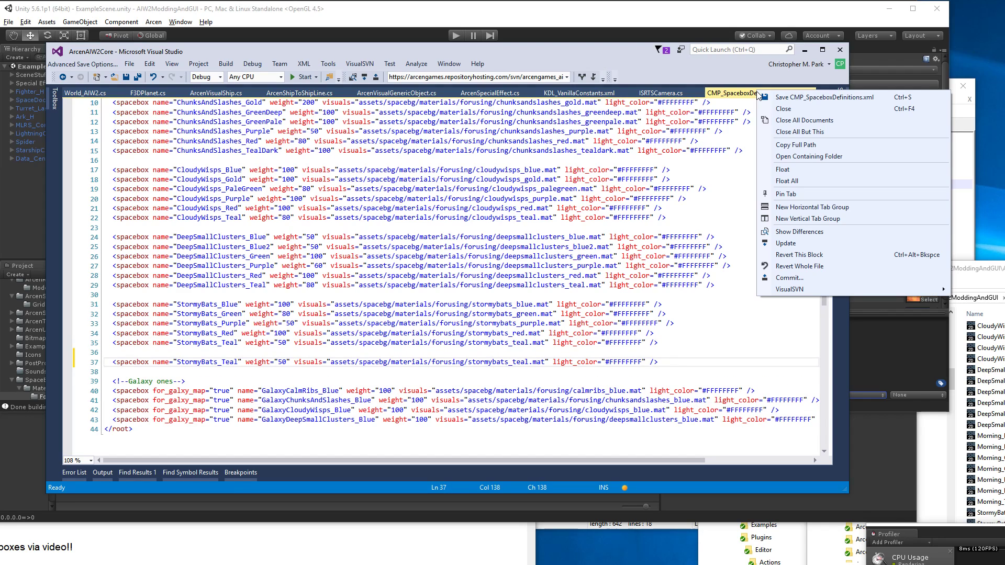
{"action": "left_click", "coordinate": [821, 155]}
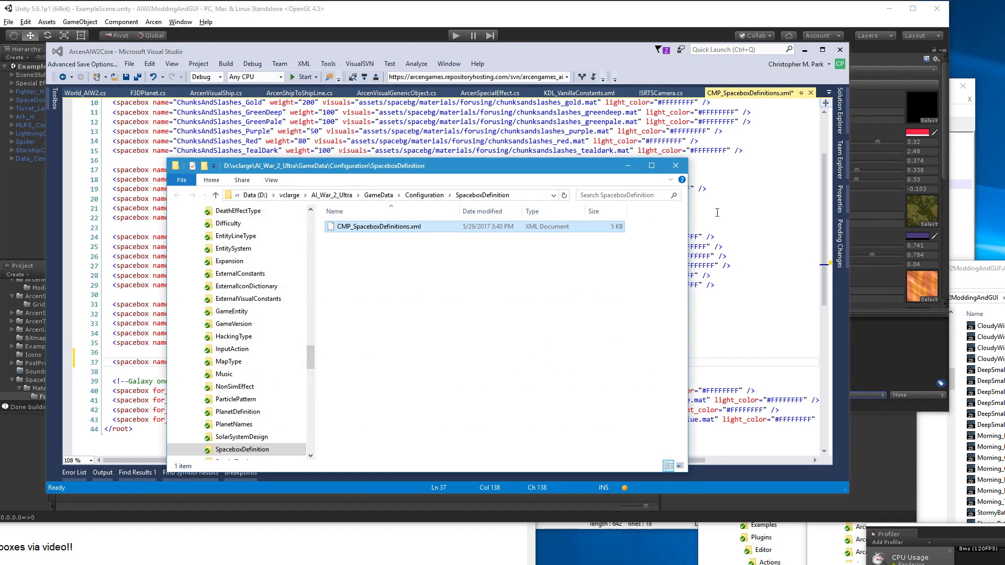
{"action": "left_click", "coordinate": [376, 297]}
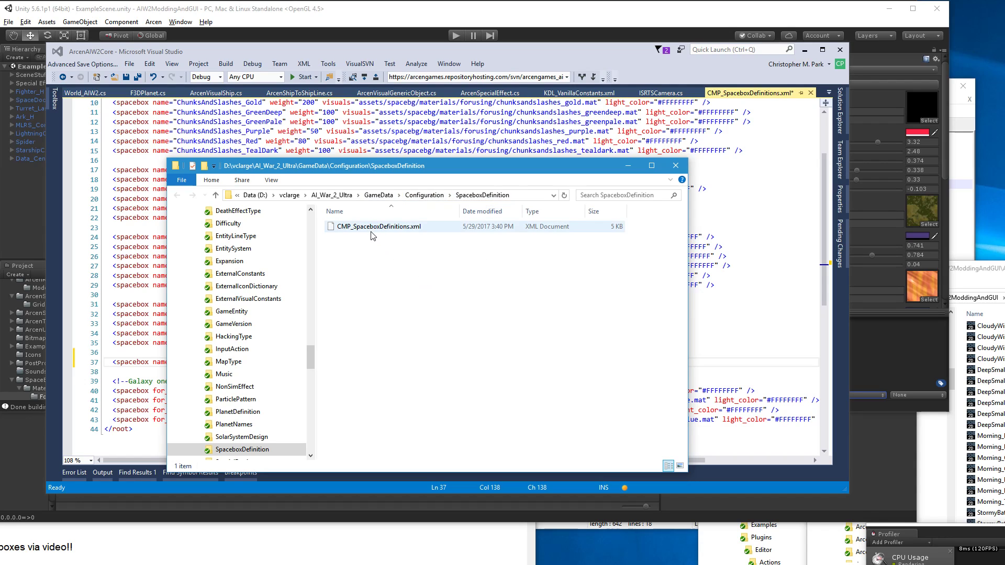
{"action": "left_click", "coordinate": [349, 229]}
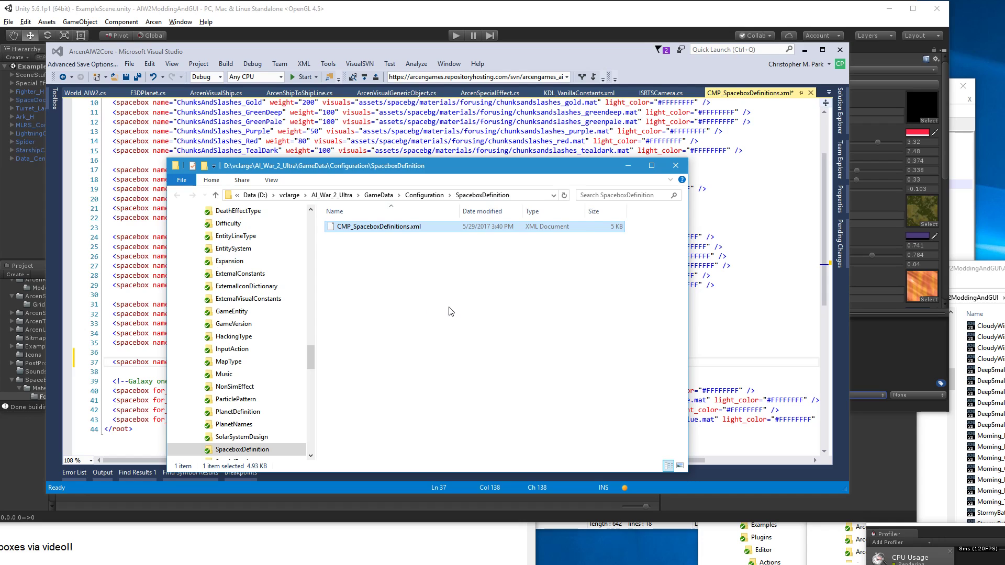
{"action": "left_click", "coordinate": [468, 282]}
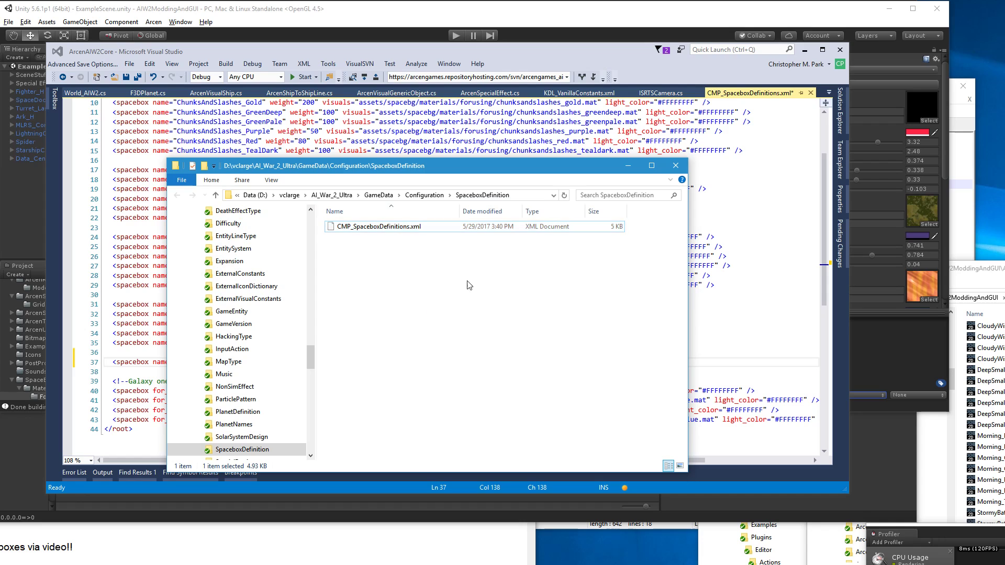
{"action": "left_click", "coordinate": [675, 166]}
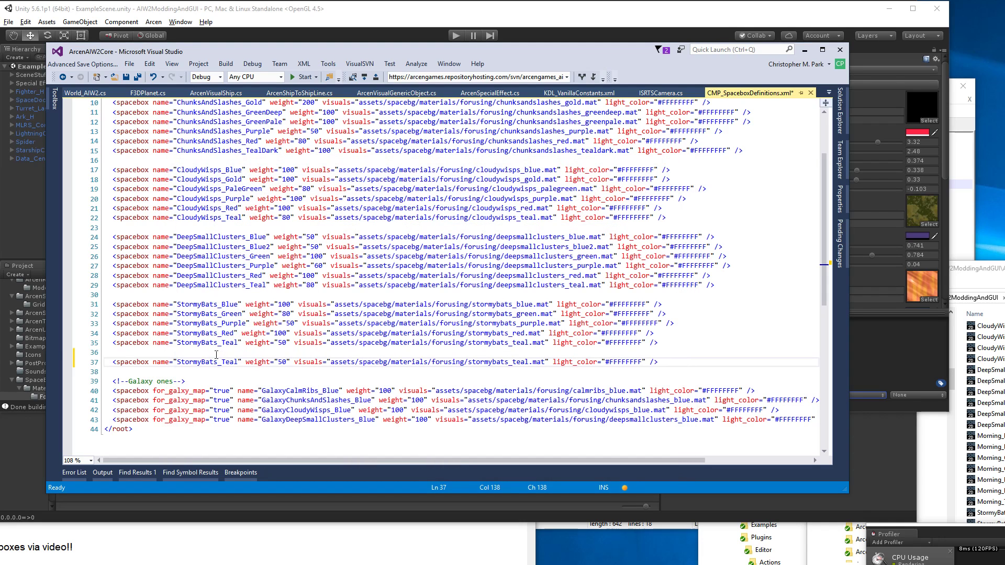
Step: Copy the Morning_Blue material's name from Unity into the new spacebox entry's name and set its weight to 100
{"action": "left_click", "coordinate": [17, 243]}
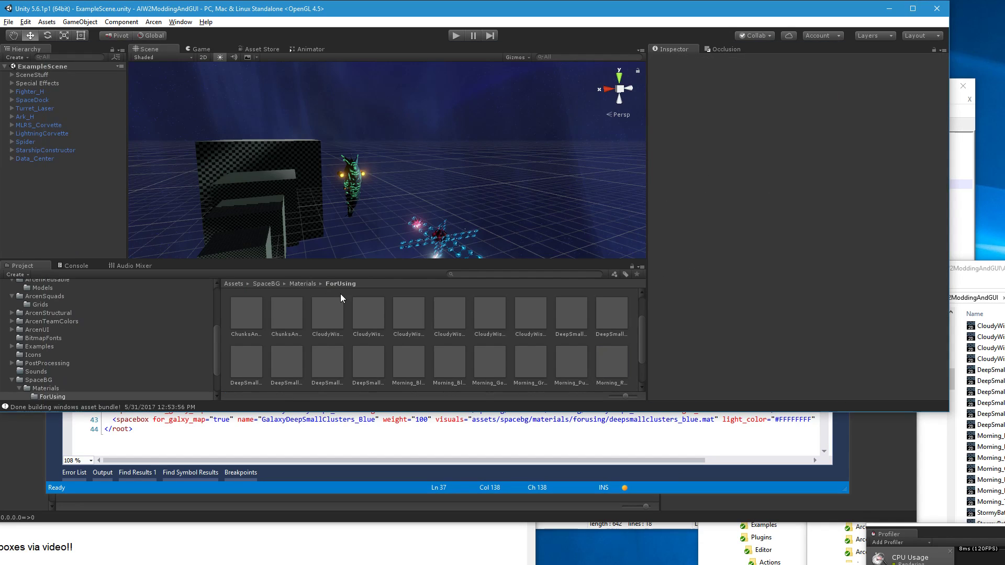
{"action": "scroll", "coordinate": [341, 329], "scroll_direction": "down", "scroll_amount": 2}
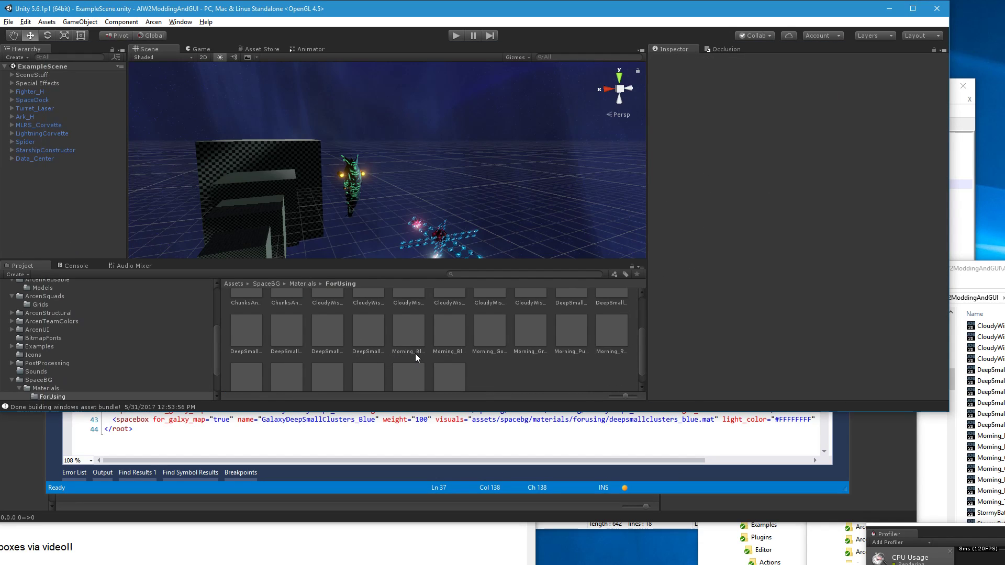
{"action": "left_click", "coordinate": [409, 335]}
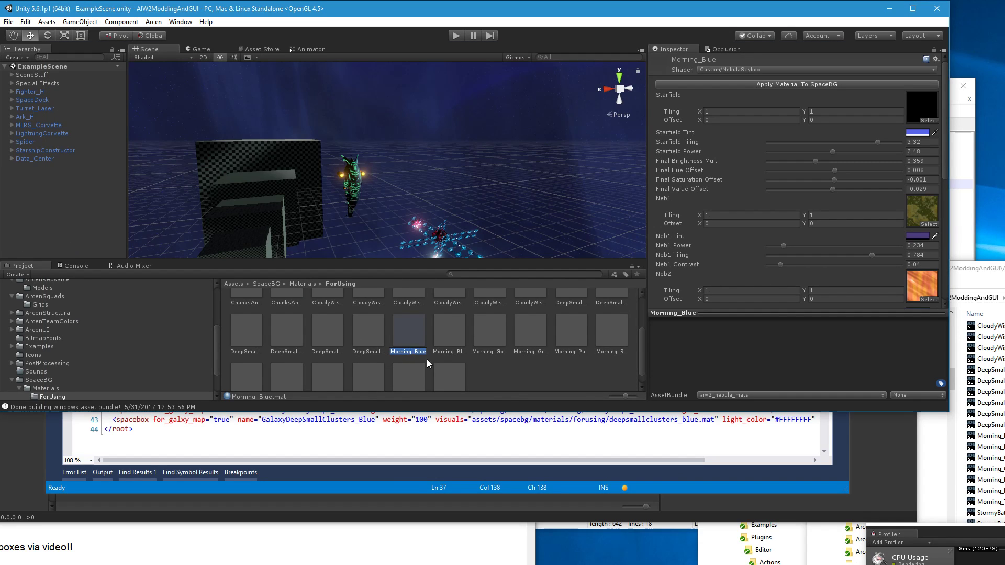
{"action": "left_click", "coordinate": [409, 420]}
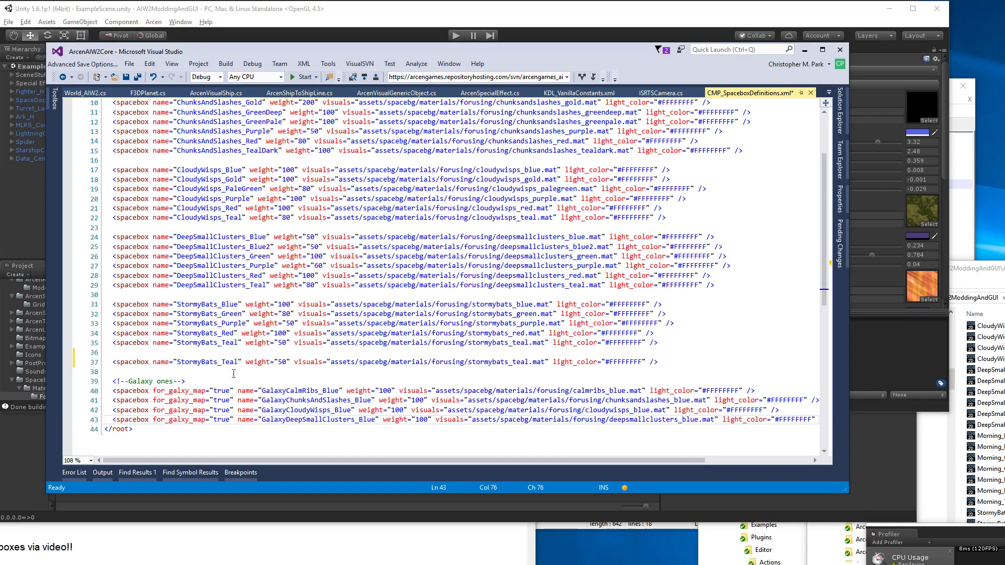
{"action": "double_click", "coordinate": [222, 362]}
{"action": "key", "text": "ctrl+v"}
{"action": "left_click", "coordinate": [270, 362]}
{"action": "double_click", "coordinate": [270, 363]}
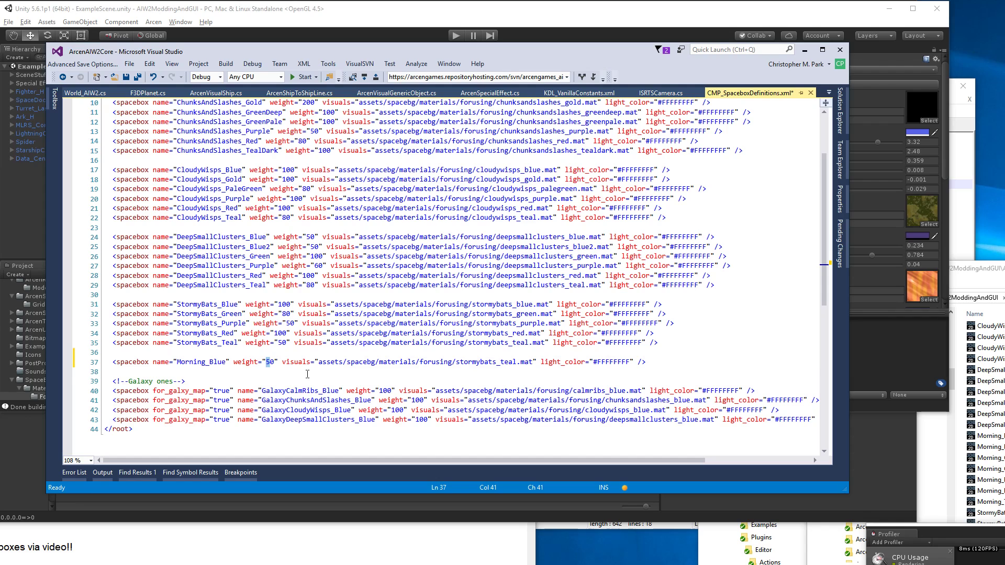
{"action": "type", "text": "100"}
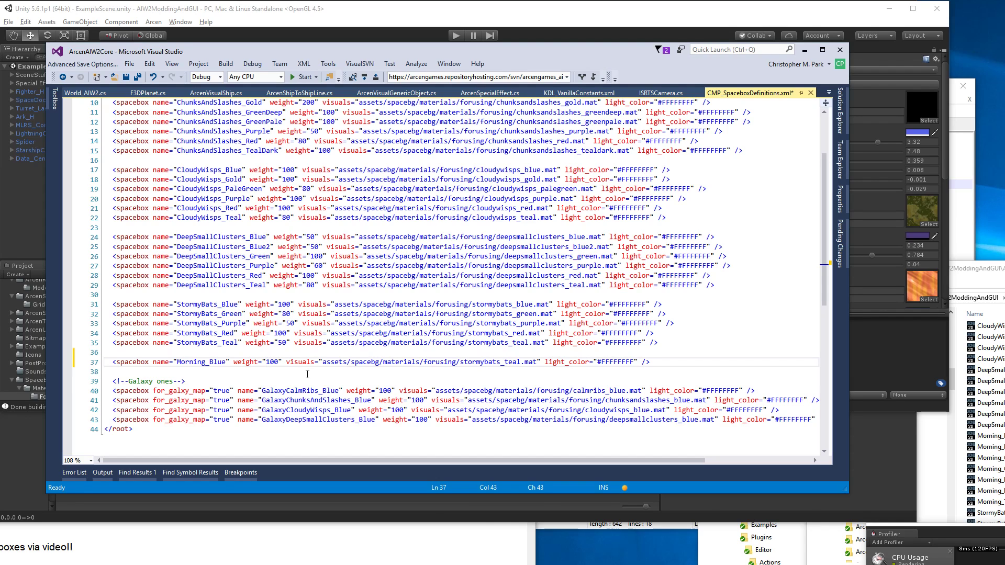
{"action": "key", "text": "alt+Tab"}
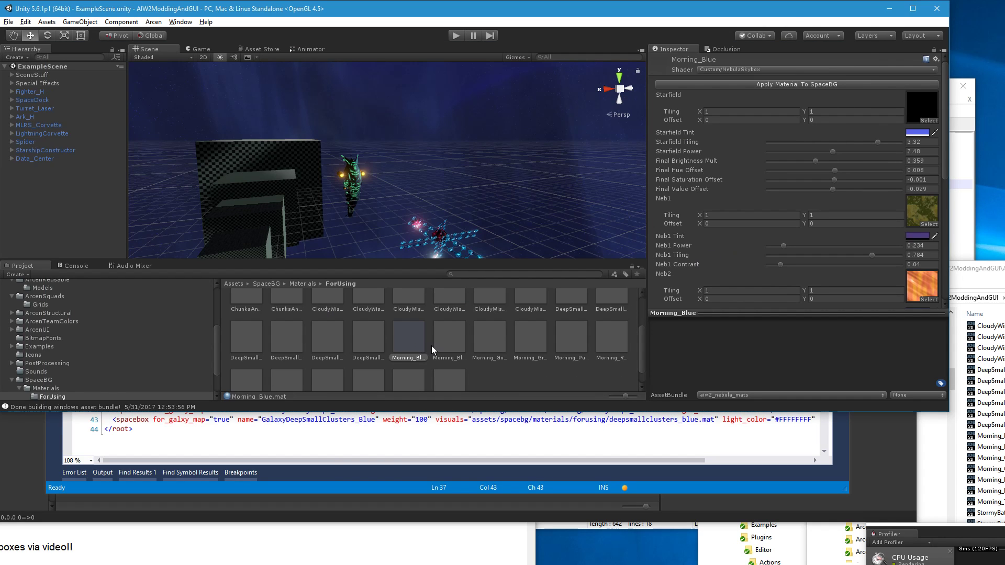
{"action": "right_click_drag", "start_coordinate": [562, 221], "coordinate": [579, 211]}
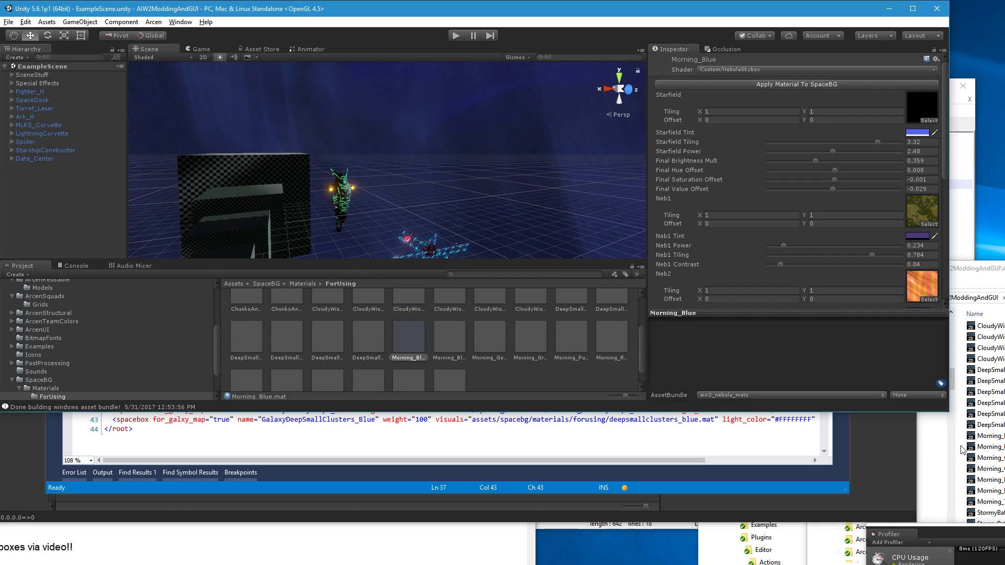
{"action": "left_click_drag", "start_coordinate": [949, 412], "coordinate": [994, 496]}
{"action": "key", "text": "alt+Tab"}
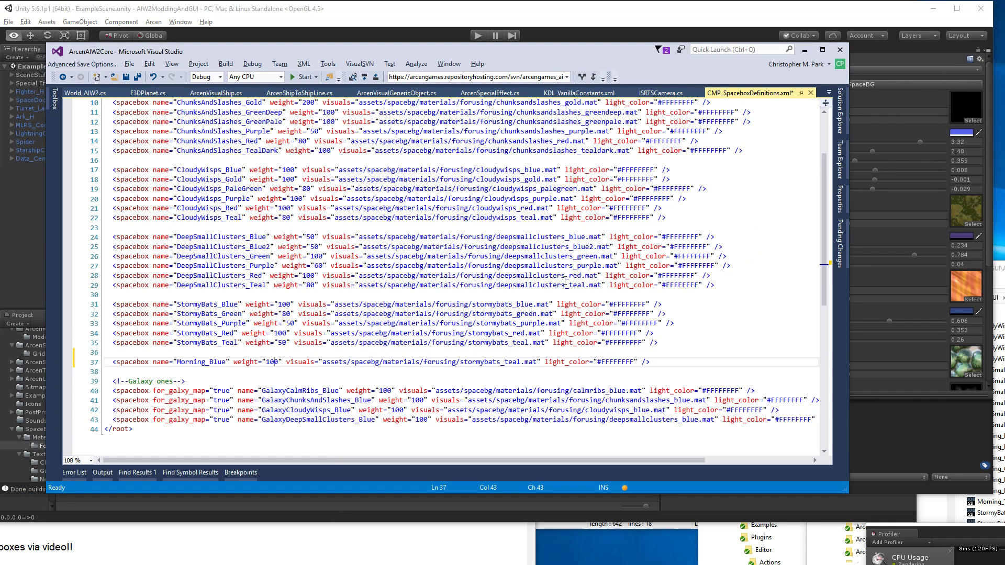
Step: Point the Morning_Blue entry's visuals path at morning_blue.mat in lowercase and save the file
{"action": "double_click", "coordinate": [474, 361]}
{"action": "key", "text": "ctrl+v"}
{"action": "double_click", "coordinate": [486, 361]}
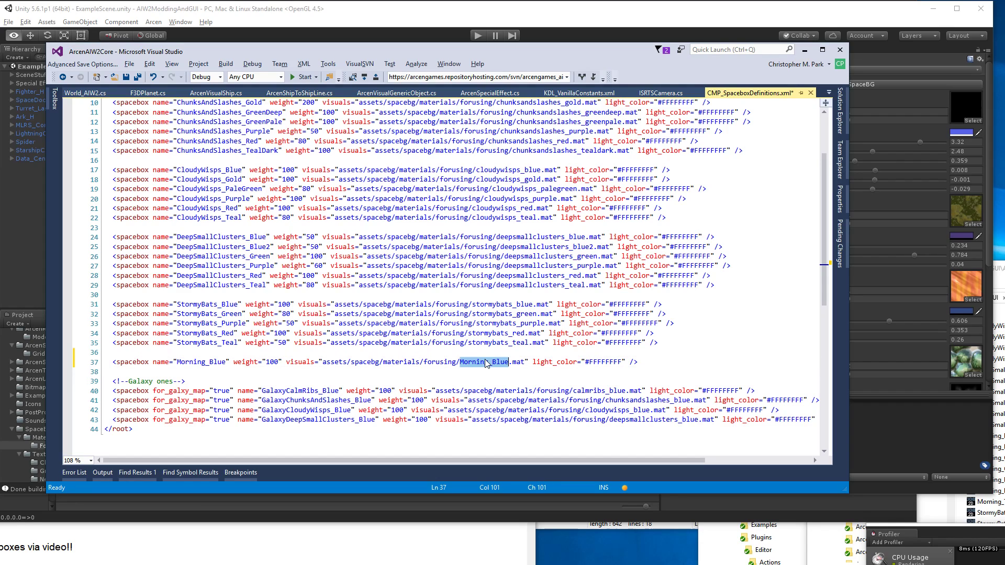
{"action": "key", "text": "ctrl+u"}
{"action": "left_click", "coordinate": [446, 346]}
{"action": "key", "text": "ctrl+s"}
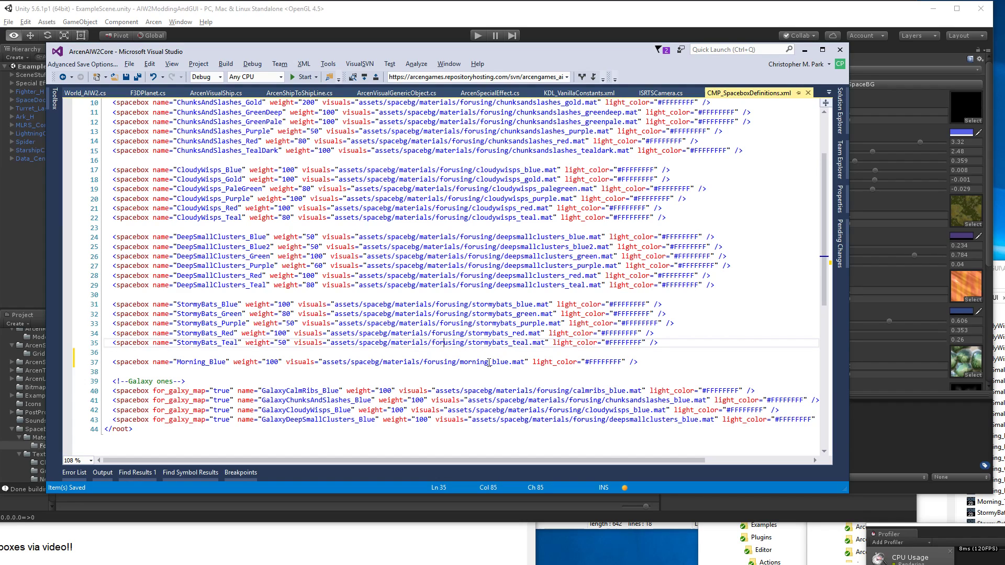
Step: Duplicate the Morning_Blue spacebox line directly below itself
{"action": "left_click", "coordinate": [644, 361]}
{"action": "triple_click", "coordinate": [644, 361]}
{"action": "left_click", "coordinate": [645, 360]}
{"action": "key", "text": "ctrl+c"}
{"action": "key", "text": "ctrl+v"}
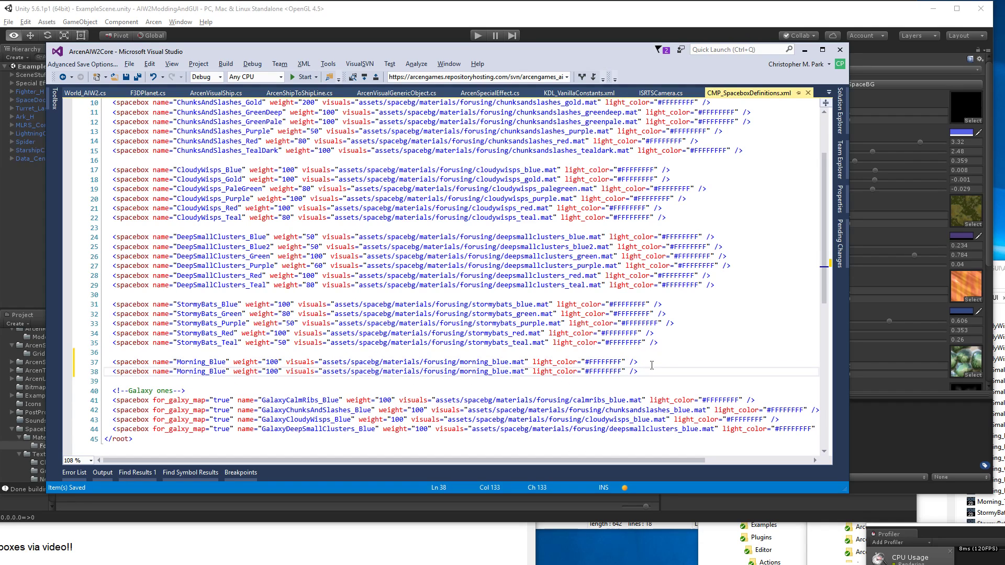
Step: Switch to Unity, apply the Morning_BlueOrange material to SpaceBG, copy its name and return to Visual Studio
{"action": "left_click", "coordinate": [919, 434]}
{"action": "left_click", "coordinate": [460, 408]}
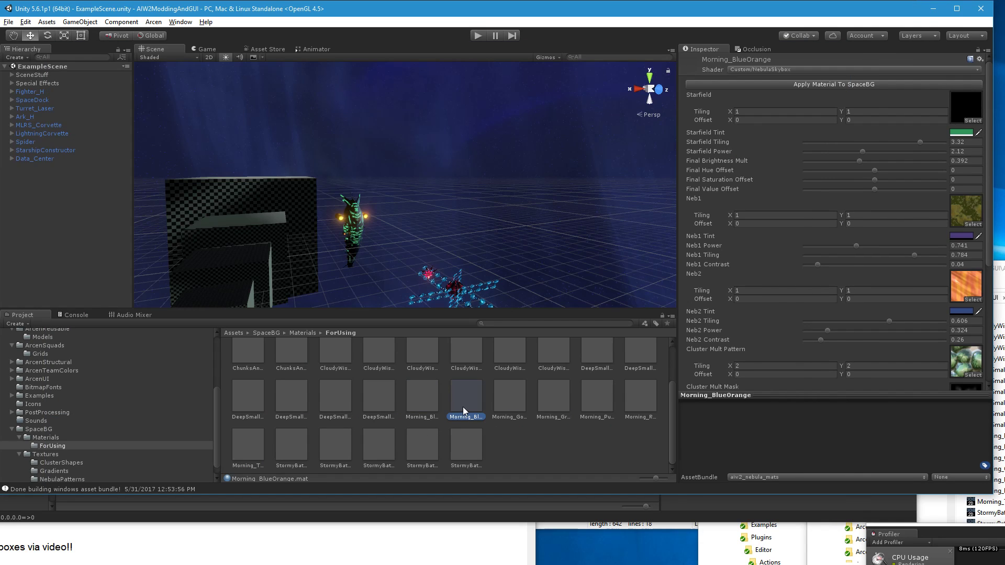
{"action": "left_click", "coordinate": [848, 87]}
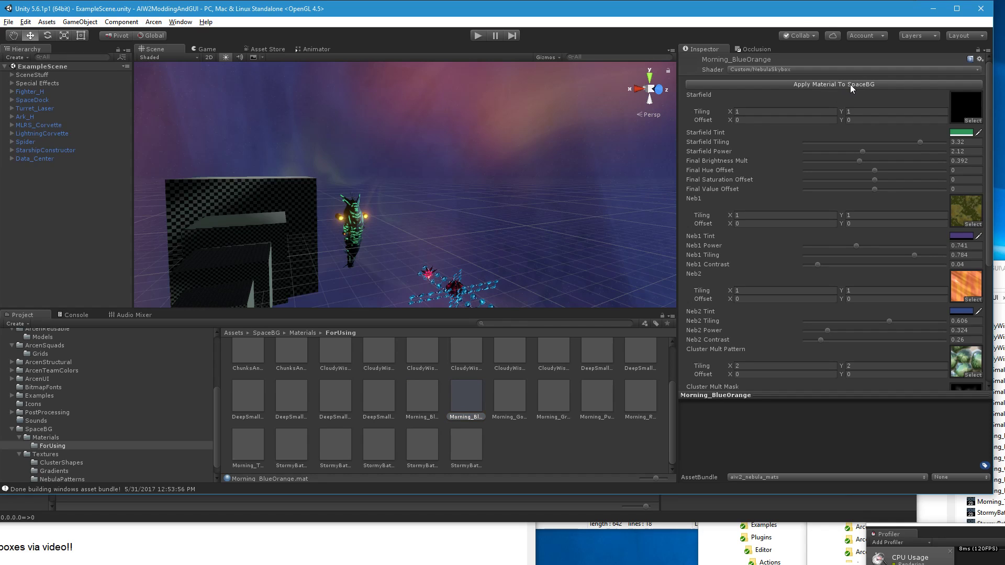
{"action": "left_click", "coordinate": [468, 418]}
{"action": "key", "text": "alt+Tab"}
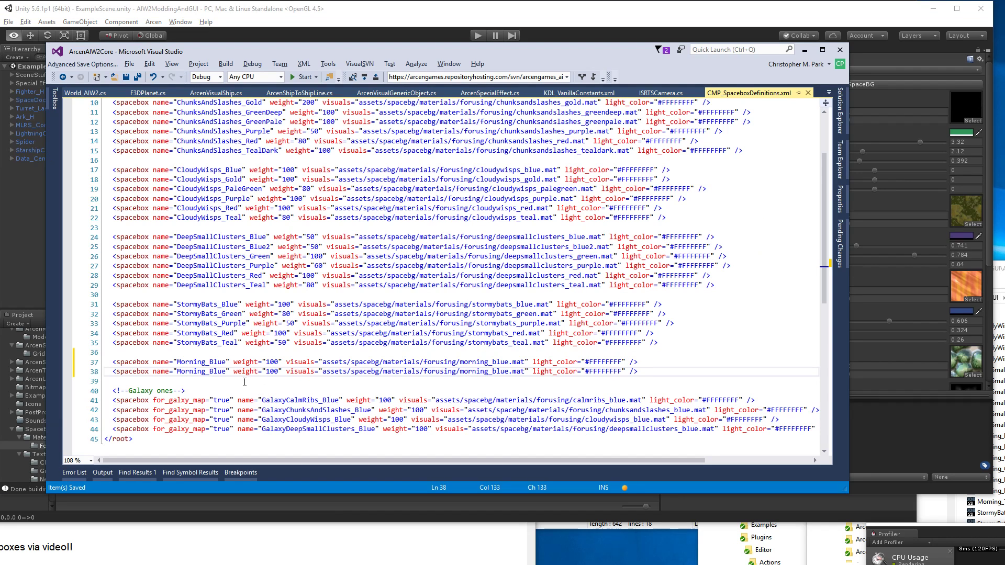
Step: Name the duplicated spacebox entry Morning_BlueOrange and set its weight to 200
{"action": "double_click", "coordinate": [215, 372]}
{"action": "key", "text": "ctrl+v"}
{"action": "double_click", "coordinate": [295, 371]}
{"action": "type", "text": "200"}
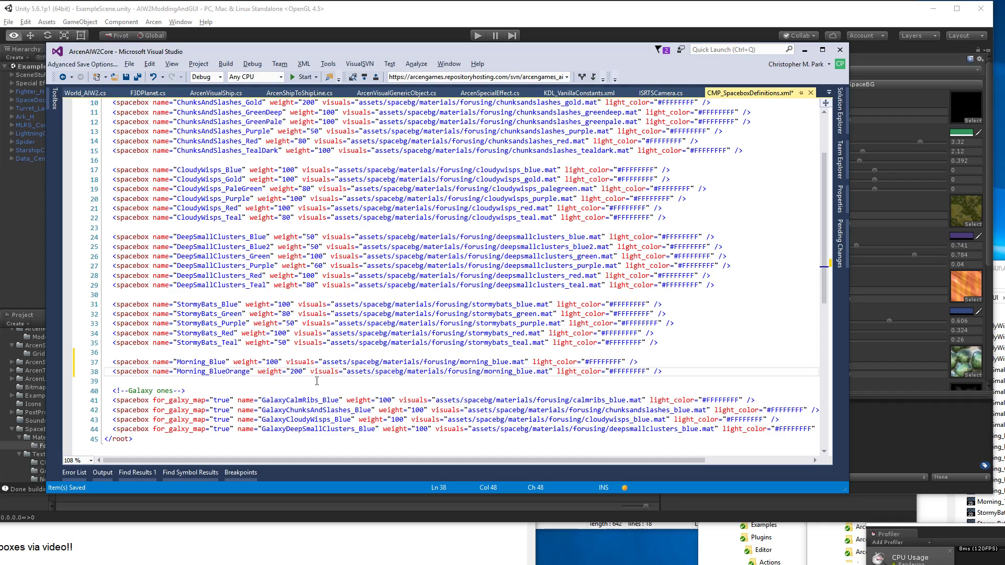
Step: Point the Morning_BlueOrange entry's visuals path at morning_blueorange.mat in lowercase and save the file
{"action": "double_click", "coordinate": [507, 372]}
{"action": "key", "text": "ctrl+v"}
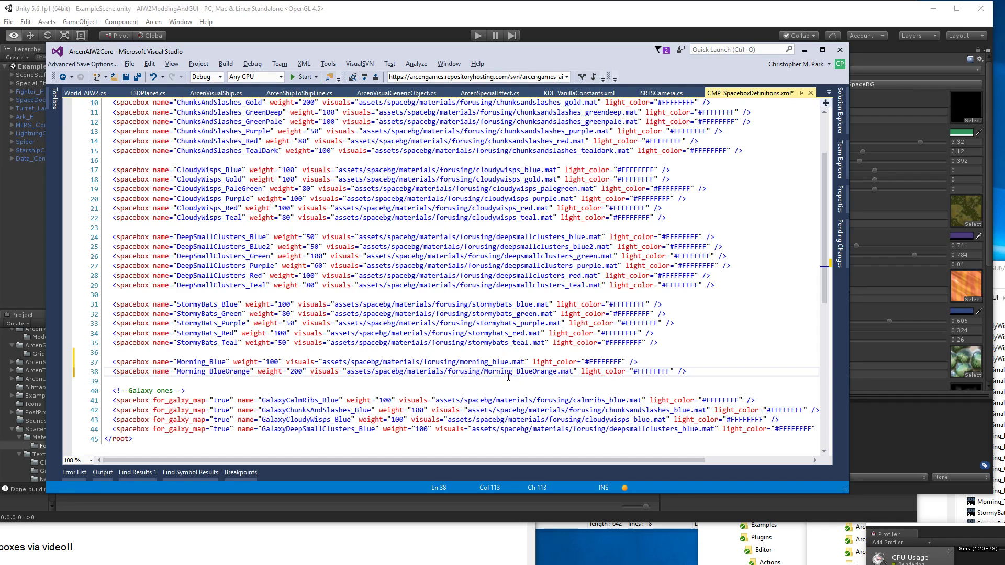
{"action": "key", "text": "ctrl+u"}
{"action": "key", "text": "ctrl+s"}
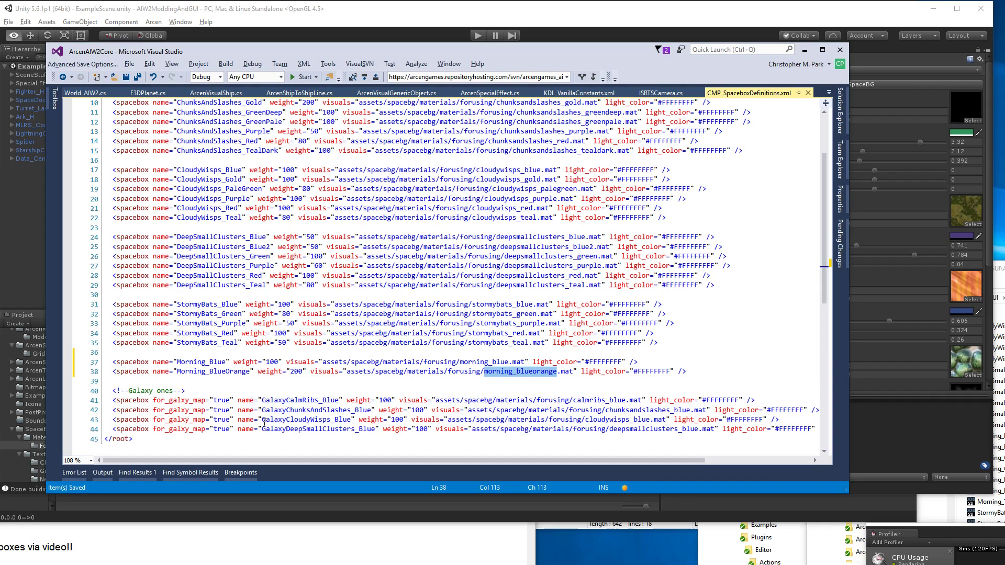
{"action": "left_click", "coordinate": [272, 429]}
{"action": "key", "text": "End"}
{"action": "key", "text": "shift+Home"}
{"action": "key", "text": "End"}
{"action": "key", "text": "Return"}
{"action": "key", "text": "ctrl+z"}
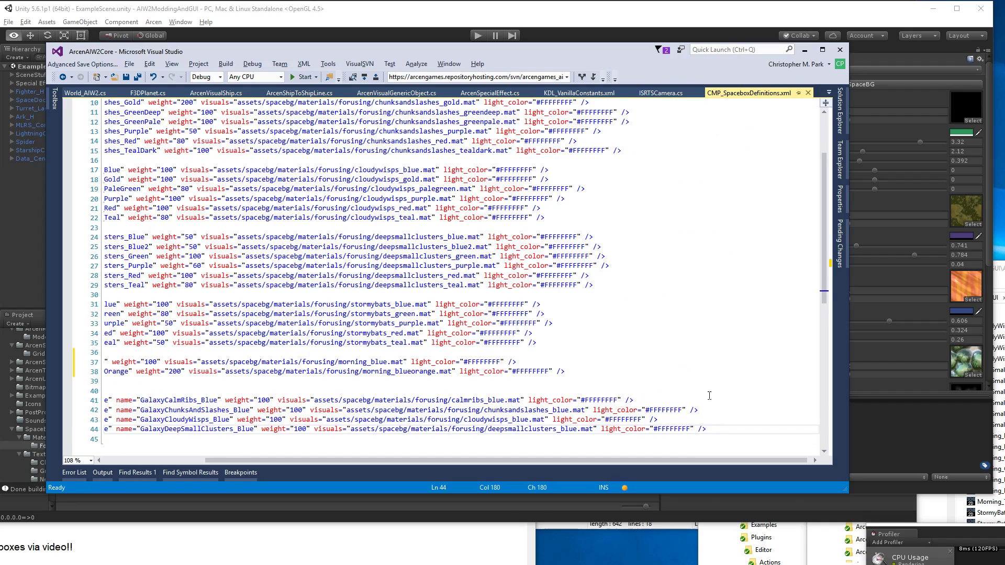
Step: Copy the Morning_BlueOrange spacebox line to the end of the Galaxy ones section
{"action": "left_click", "coordinate": [566, 368]}
{"action": "key", "text": "shift+Up"}
{"action": "key", "text": "ctrl+c"}
{"action": "left_click", "coordinate": [711, 430]}
{"action": "key", "text": "ctrl+v"}
{"action": "left_click", "coordinate": [200, 461]}
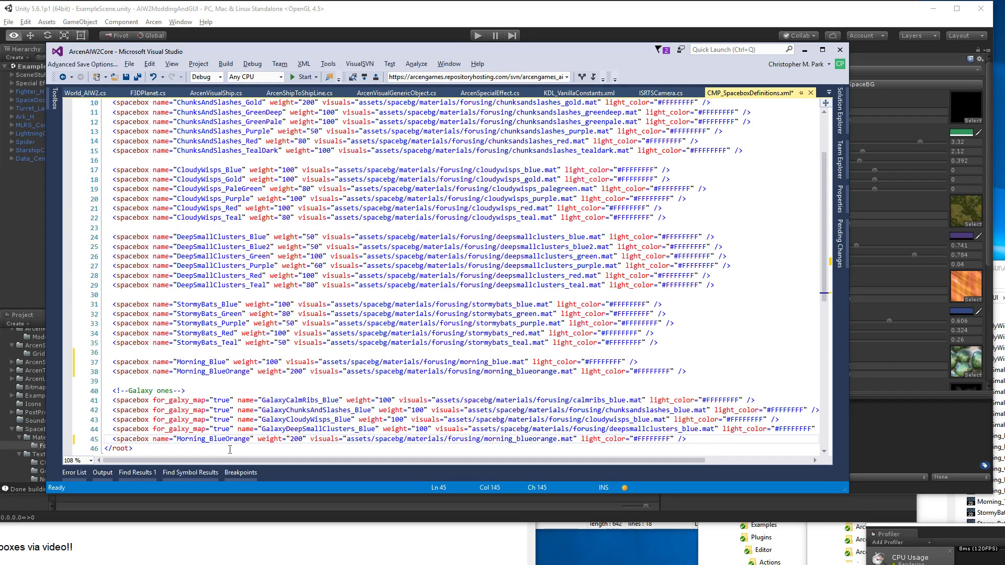
{"action": "left_click_drag", "start_coordinate": [258, 439], "coordinate": [312, 439]}
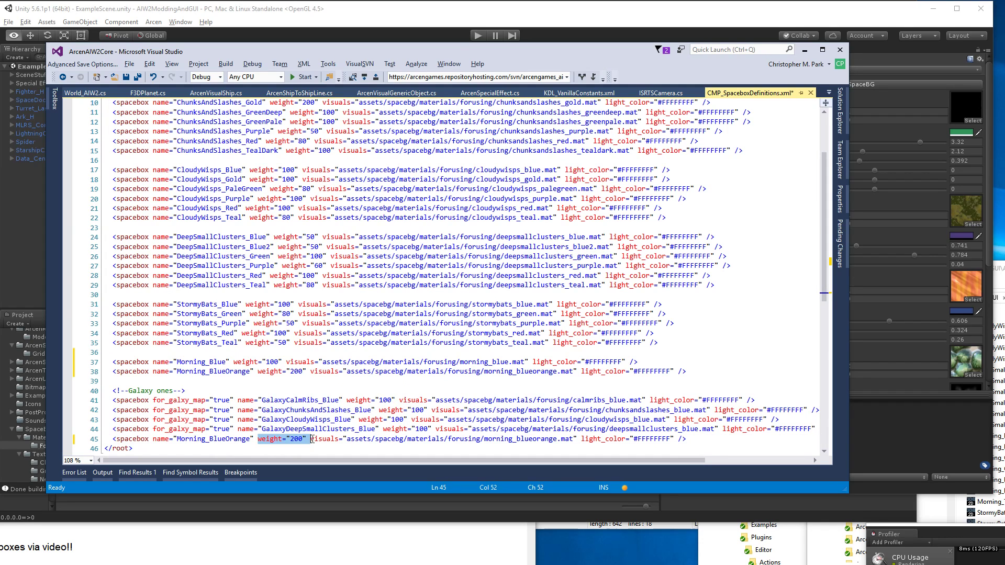
{"action": "key", "text": "Delete"}
{"action": "key", "text": "ctrl+z"}
Step: Set the weight of the copied Morning_BlueOrange entry in the Galaxy section to 100 and save the file
{"action": "double_click", "coordinate": [297, 439]}
{"action": "type", "text": "100"}
{"action": "key", "text": "ctrl+s"}
Step: Copy the for_galxy_map="true" attribute from the GalaxyDeepSmallClusters_Blue entry into the Morning_BlueOrange entry below it
{"action": "left_click", "coordinate": [234, 429]}
{"action": "left_click", "coordinate": [156, 430], "text": "shift"}
{"action": "key", "text": "ctrl+c"}
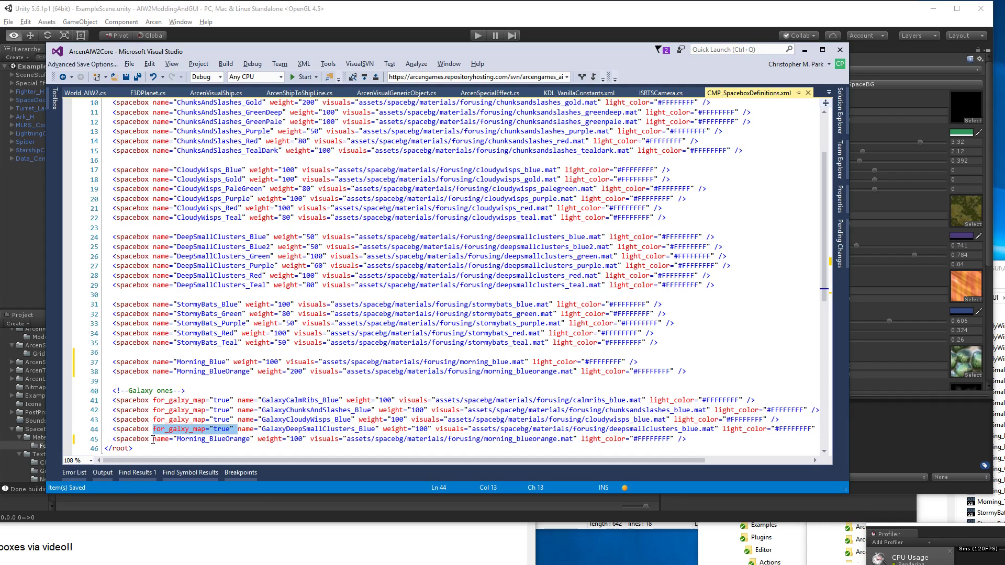
{"action": "left_click", "coordinate": [153, 439]}
{"action": "key", "text": "ctrl+v"}
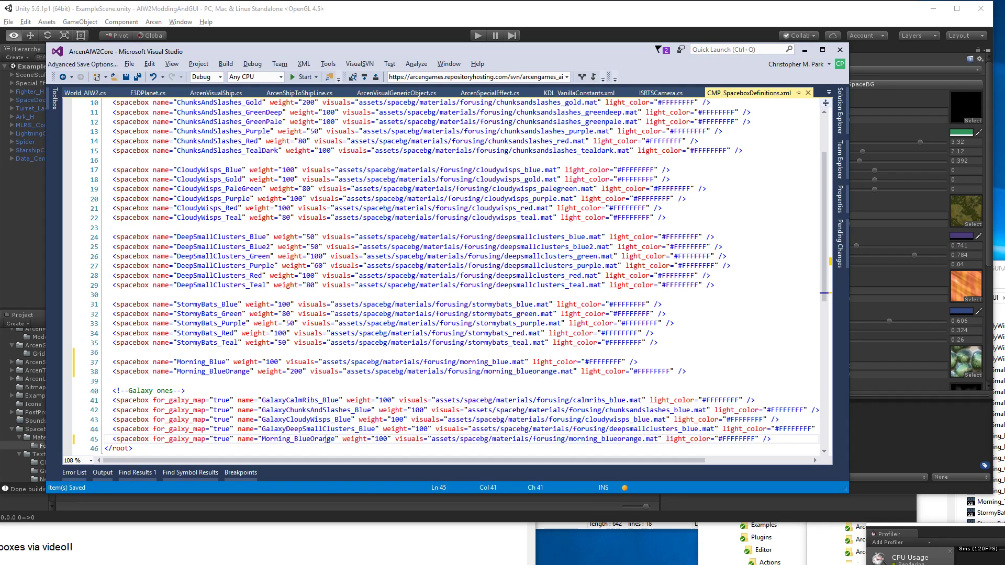
Step: Prefix the new galaxy entry's name with Galaxy, making it GalaxyMorning_BlueOrange
{"action": "left_click_drag", "start_coordinate": [262, 429], "coordinate": [286, 434]}
{"action": "key", "text": "ctrl+c"}
{"action": "left_click", "coordinate": [262, 439]}
{"action": "key", "text": "ctrl+v"}
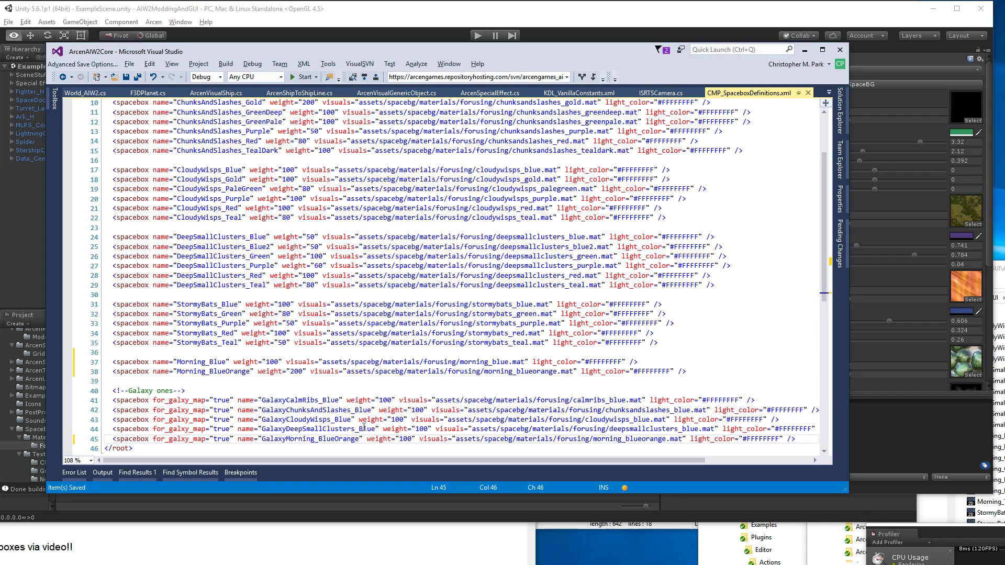
{"action": "double_click", "coordinate": [627, 438]}
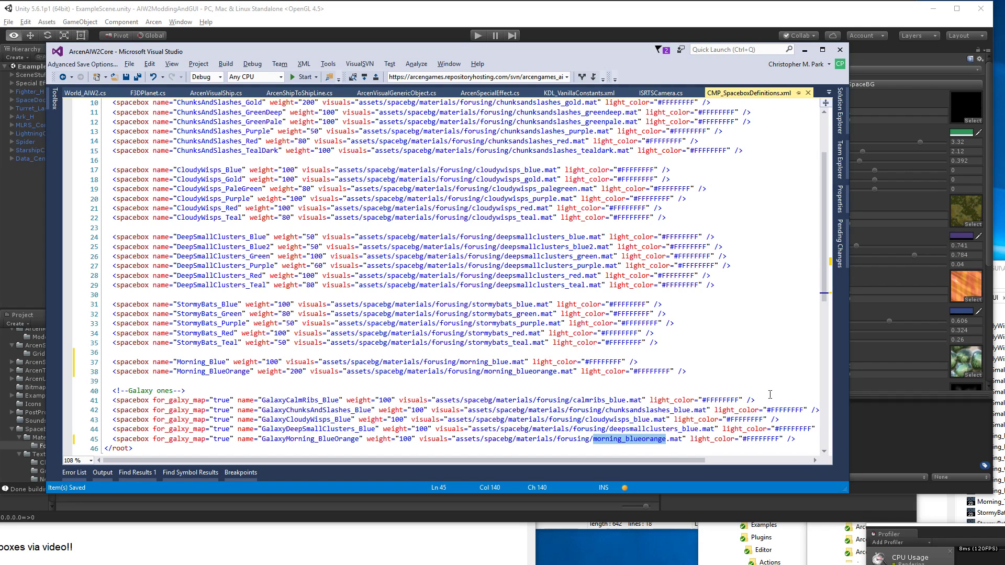
{"action": "left_click", "coordinate": [882, 425]}
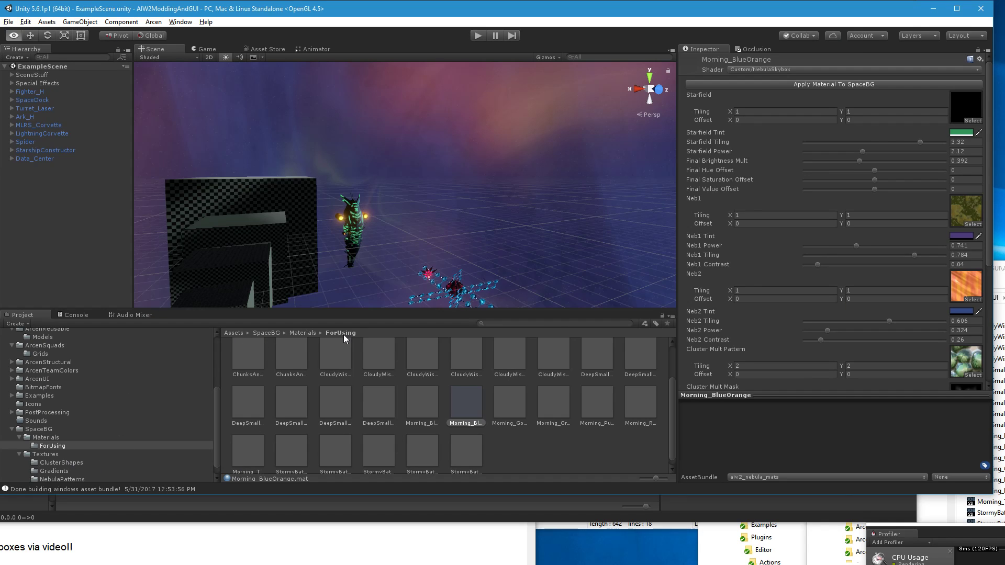
{"action": "key", "text": "alt+Tab"}
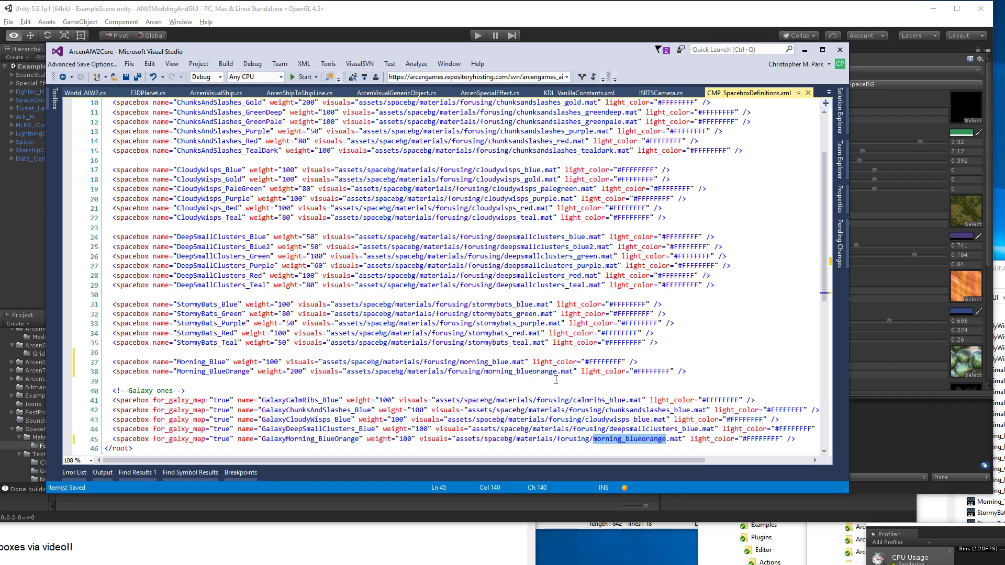
Step: Duplicate the non-galaxy Morning_BlueOrange spacebox line directly below itself
{"action": "left_click", "coordinate": [693, 366]}
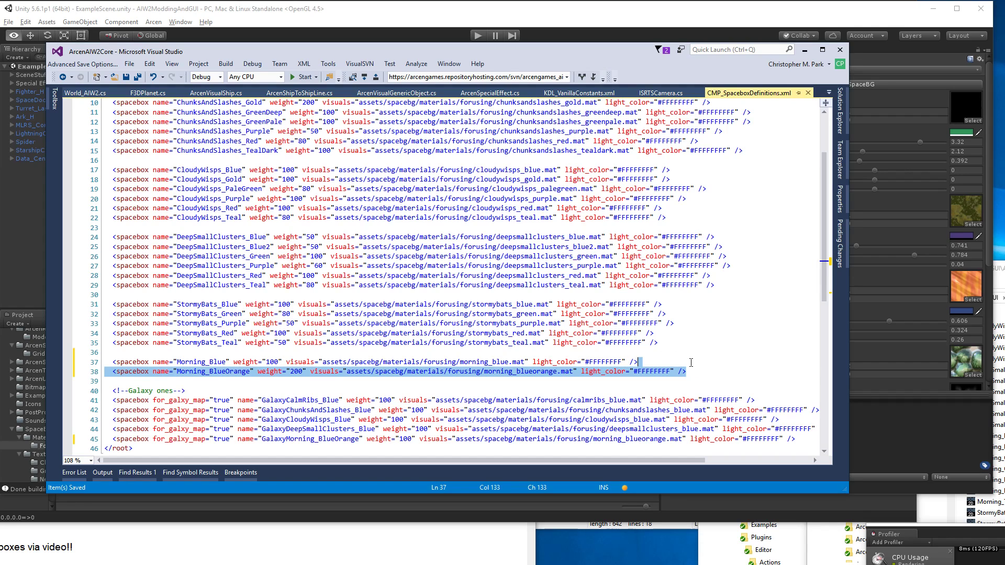
{"action": "key", "text": "Return"}
Step: Switch to Unity, apply the Morning_Gold material to SpaceBG, copy its name and return to Visual Studio
{"action": "left_click", "coordinate": [856, 414]}
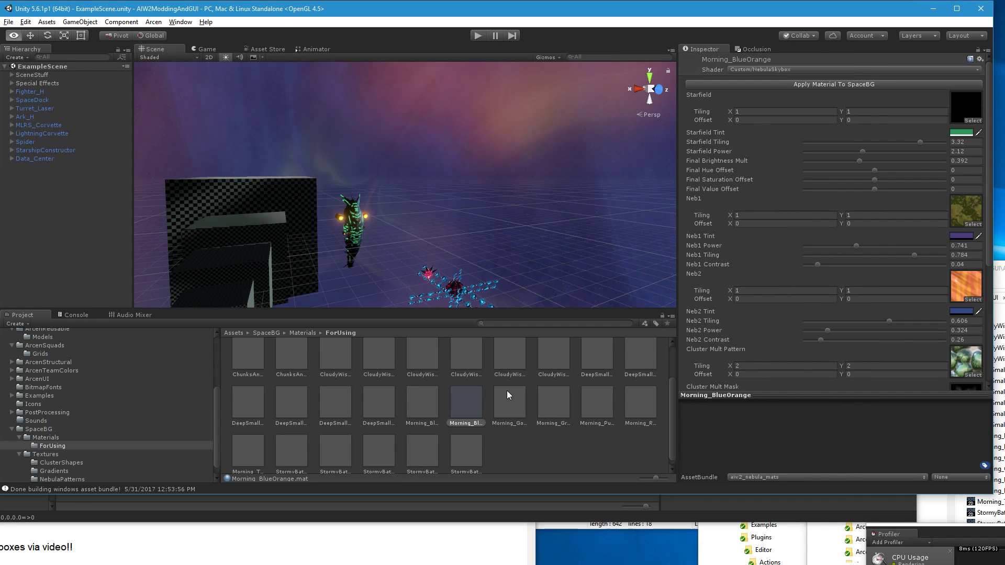
{"action": "left_click", "coordinate": [518, 421]}
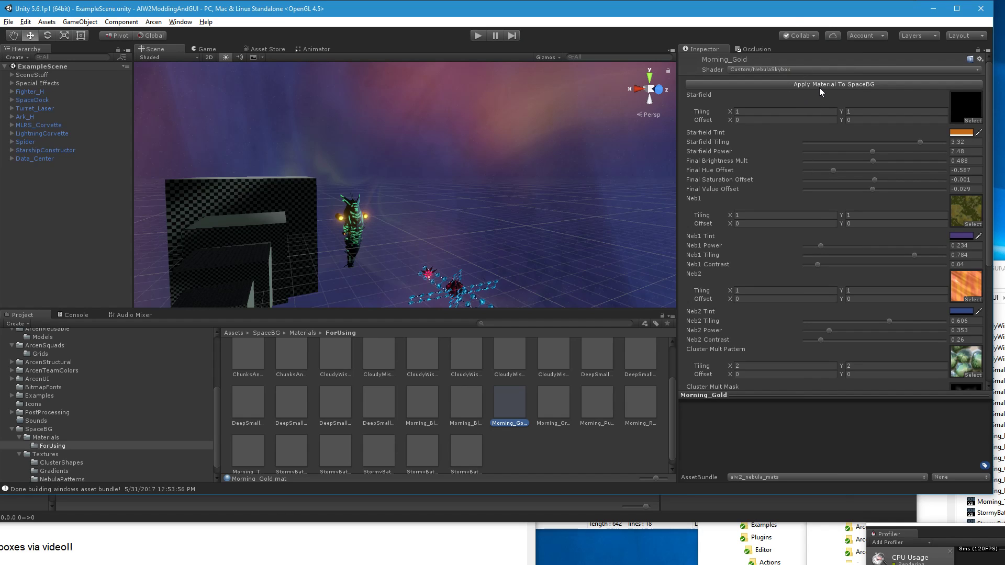
{"action": "left_click", "coordinate": [819, 86]}
{"action": "left_click", "coordinate": [520, 421]}
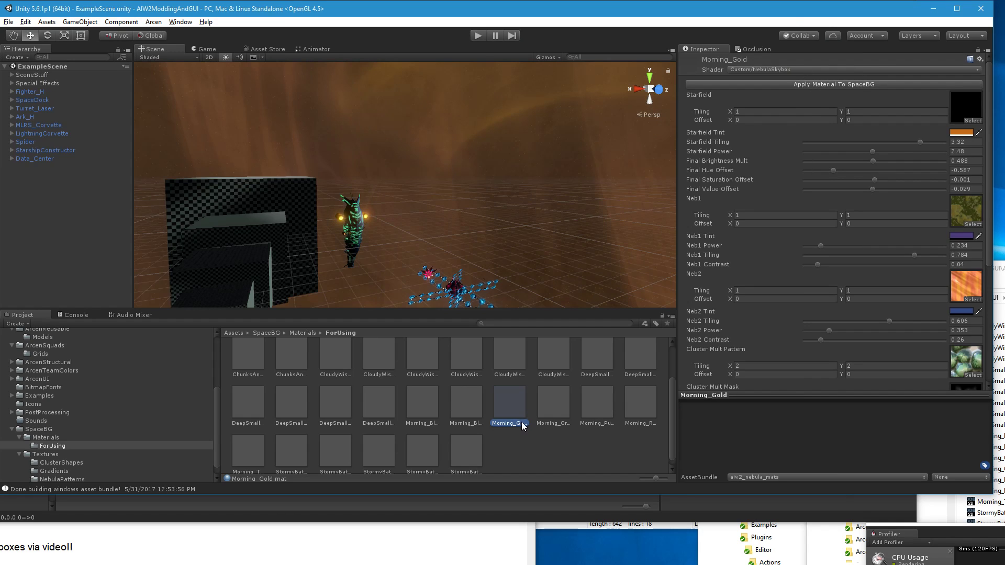
{"action": "key", "text": "alt+Tab"}
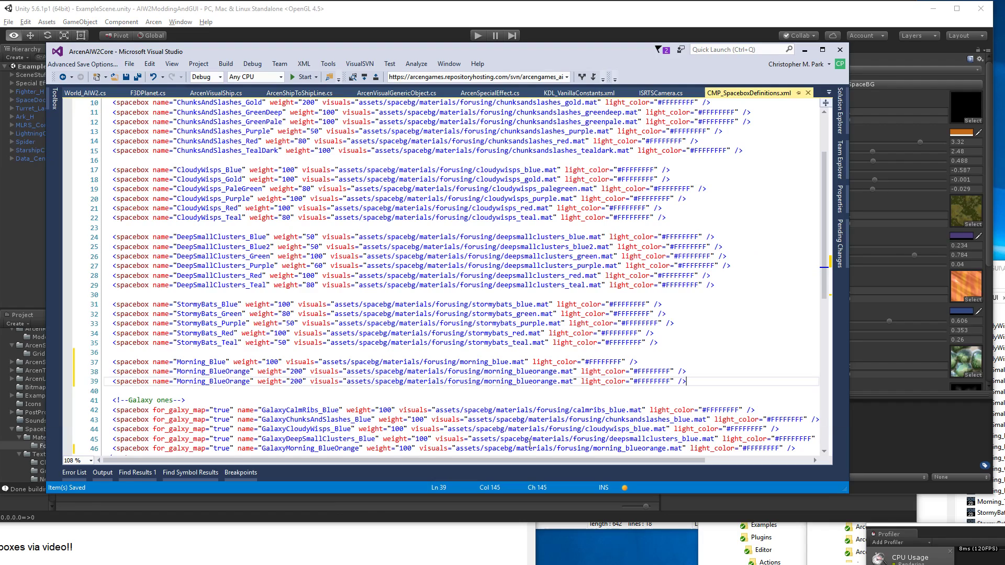
Step: Turn the duplicated entry into Morning_Gold with weight 100 and the lowercase visuals file morning_gold.mat, saving the file
{"action": "double_click", "coordinate": [230, 385]}
{"action": "key", "text": "ctrl+v"}
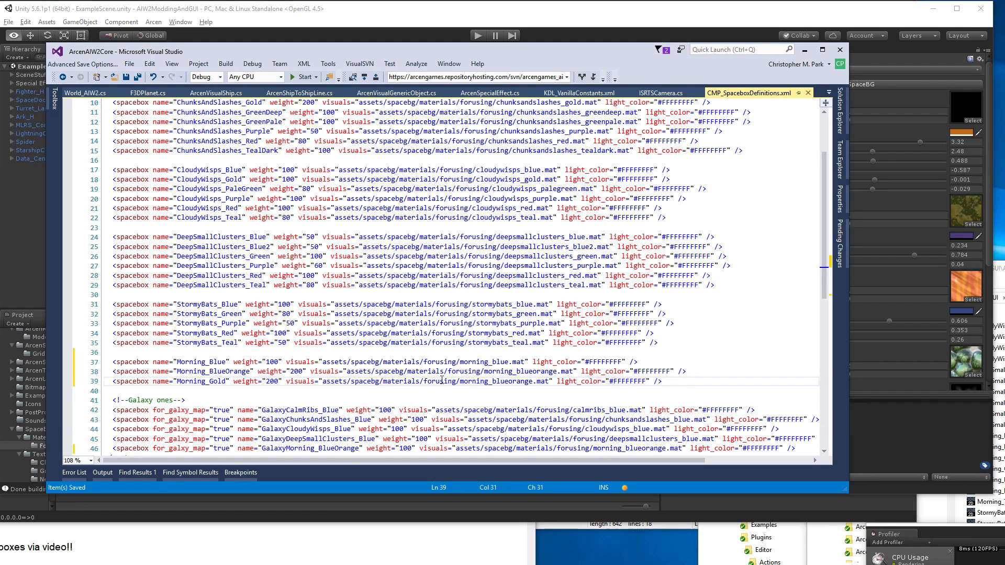
{"action": "double_click", "coordinate": [478, 381]}
{"action": "key", "text": "ctrl+v"}
{"action": "left_click", "coordinate": [269, 382]}
{"action": "key", "text": "BackSpace"}
{"action": "type", "text": "1"}
{"action": "key", "text": "ctrl+s"}
{"action": "double_click", "coordinate": [477, 381]}
{"action": "key", "text": "ctrl+u"}
Step: Duplicate the Morning_Gold spacebox line directly below itself
{"action": "left_click", "coordinate": [687, 382]}
{"action": "key", "text": "shift+Up"}
{"action": "key", "text": "ctrl+c"}
{"action": "left_click", "coordinate": [662, 381]}
{"action": "key", "text": "ctrl+v"}
Step: Switch to Unity, apply the Morning_Green material to SpaceBG, copy its name and return to Visual Studio
{"action": "left_click", "coordinate": [871, 443]}
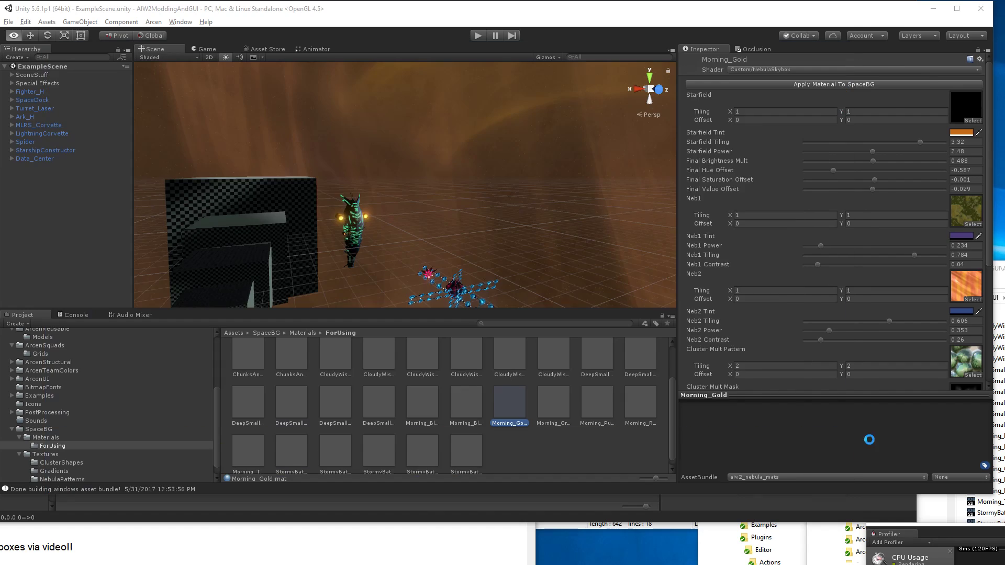
{"action": "left_click", "coordinate": [554, 420]}
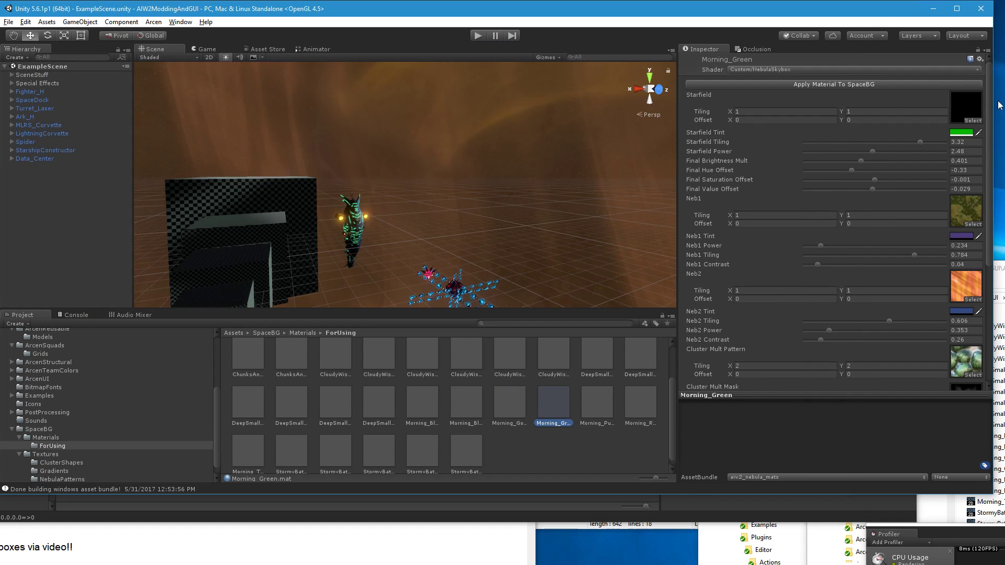
{"action": "left_click", "coordinate": [813, 86]}
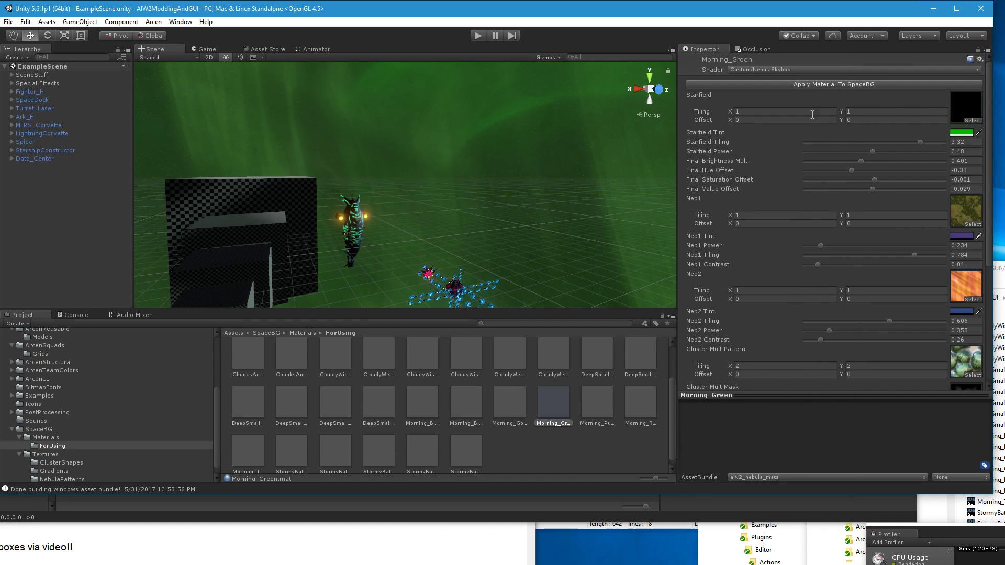
{"action": "left_click", "coordinate": [562, 423]}
{"action": "key", "text": "alt+Tab"}
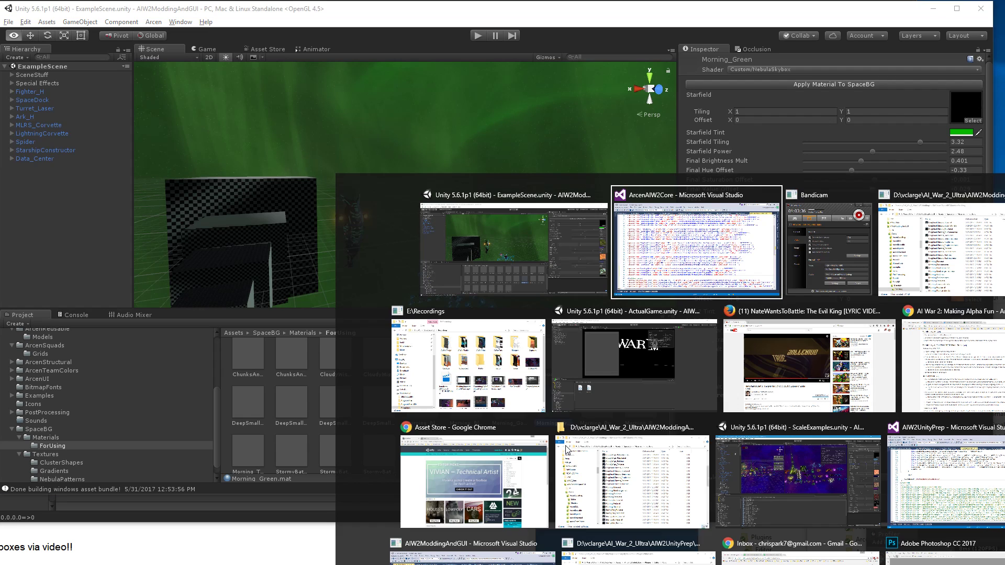
Step: Name the duplicated entry Morning_Green, point its visuals path at lowercase morning_green.mat and save the file
{"action": "double_click", "coordinate": [210, 392]}
{"action": "key", "text": "ctrl+v"}
{"action": "double_click", "coordinate": [488, 392]}
{"action": "key", "text": "ctrl+v"}
{"action": "double_click", "coordinate": [488, 391]}
{"action": "key", "text": "ctrl+u"}
{"action": "key", "text": "ctrl+s"}
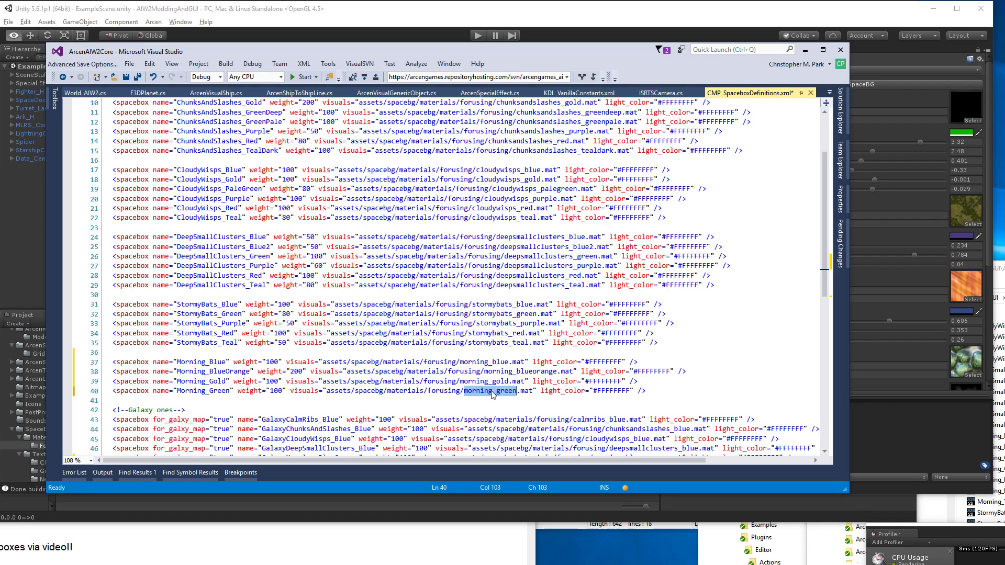
Step: Duplicate the Morning_Green spacebox line directly below itself
{"action": "left_click", "coordinate": [499, 383]}
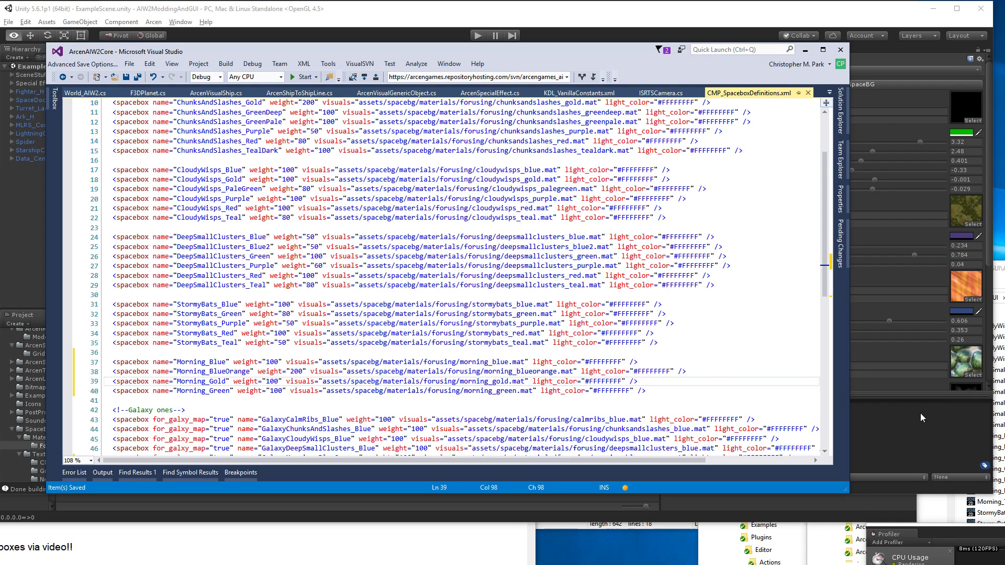
{"action": "left_click", "coordinate": [677, 392]}
{"action": "key", "text": "ctrl+c"}
{"action": "key", "text": "ctrl+v"}
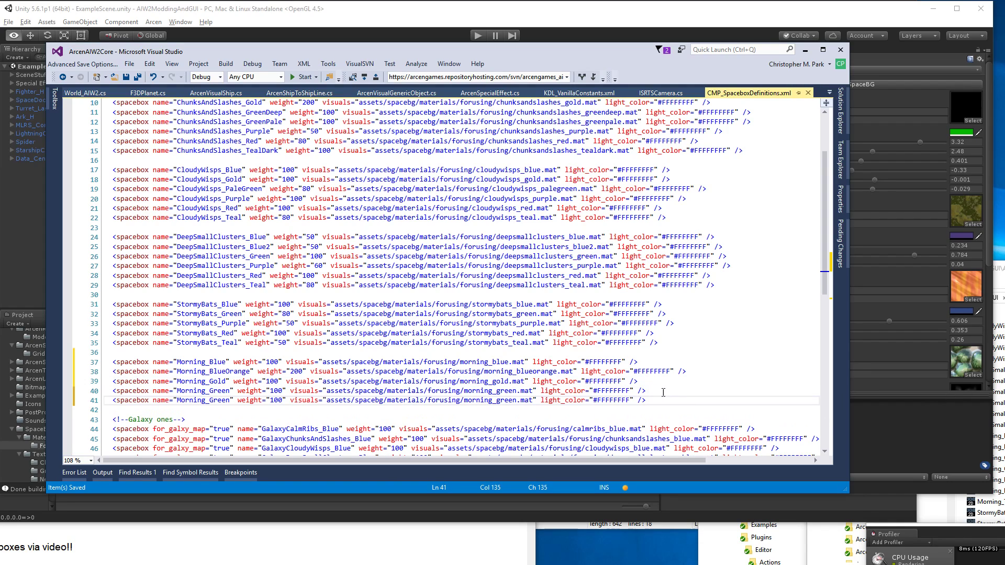
Step: Switch to Unity, apply the Morning_Purple material to SpaceBG, copy its name and return to Visual Studio
{"action": "left_click", "coordinate": [881, 451]}
{"action": "left_click", "coordinate": [593, 410]}
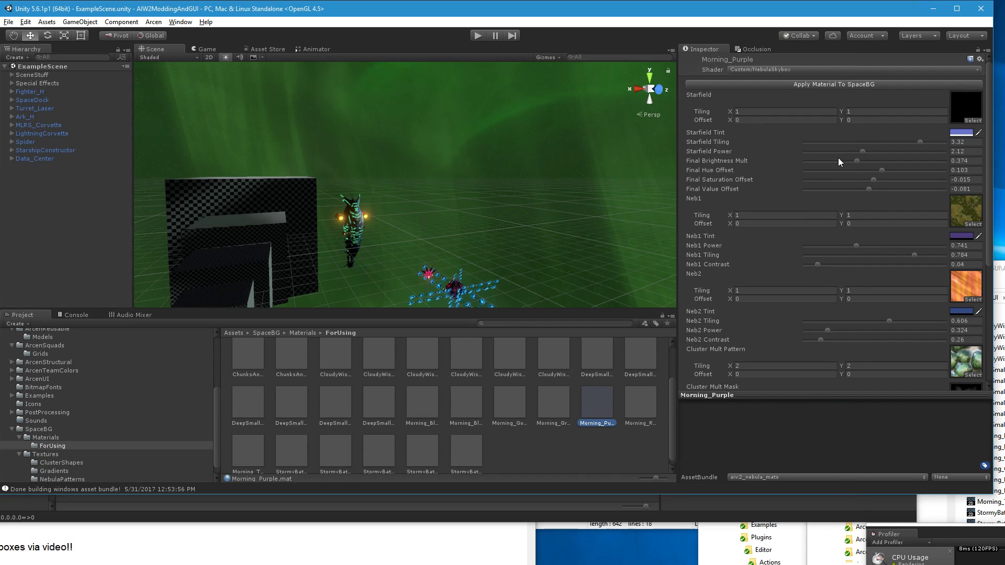
{"action": "left_click", "coordinate": [870, 84]}
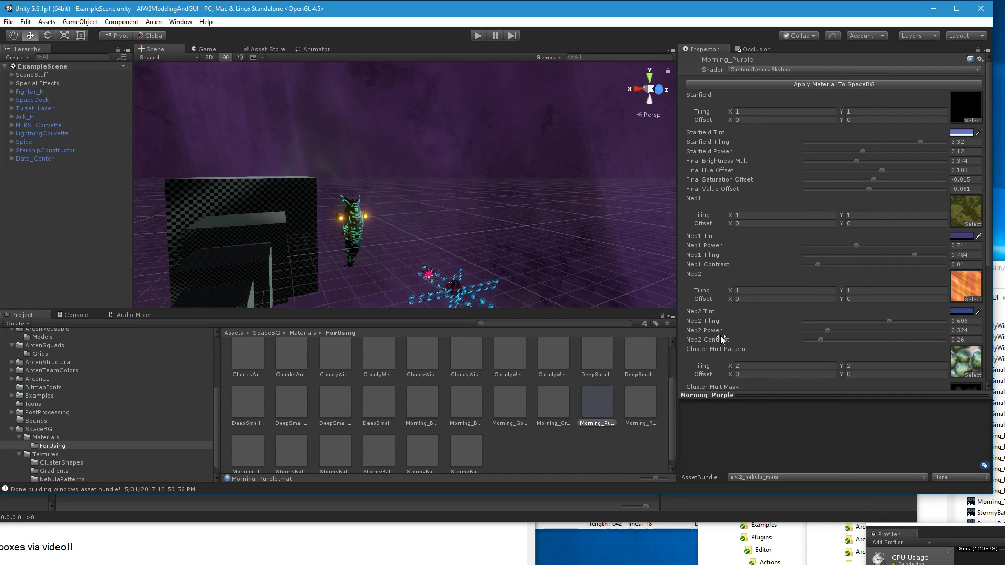
{"action": "left_click_drag", "start_coordinate": [576, 173], "coordinate": [554, 256], "text": "alt"}
{"action": "key", "text": "alt+Tab"}
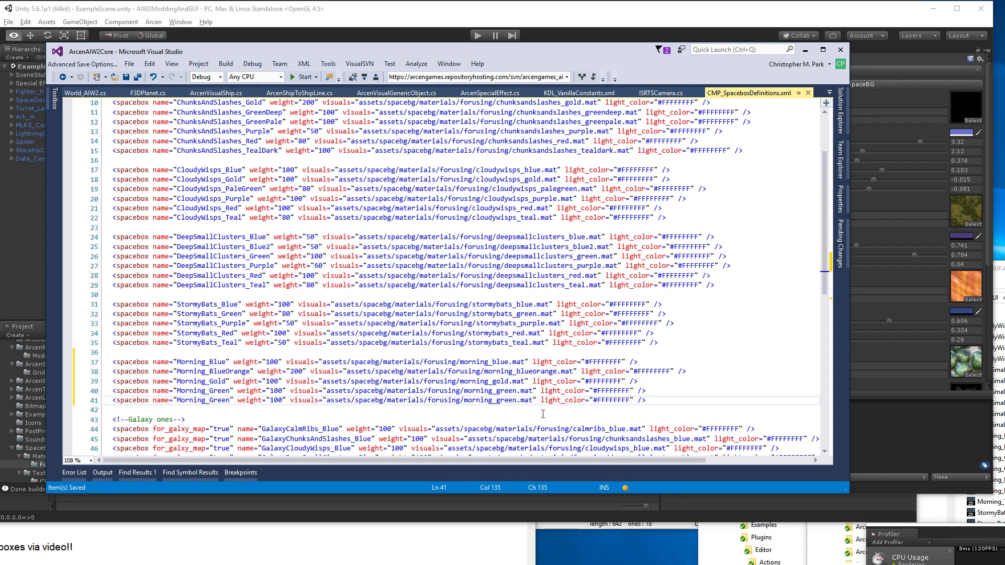
{"action": "left_click", "coordinate": [881, 433]}
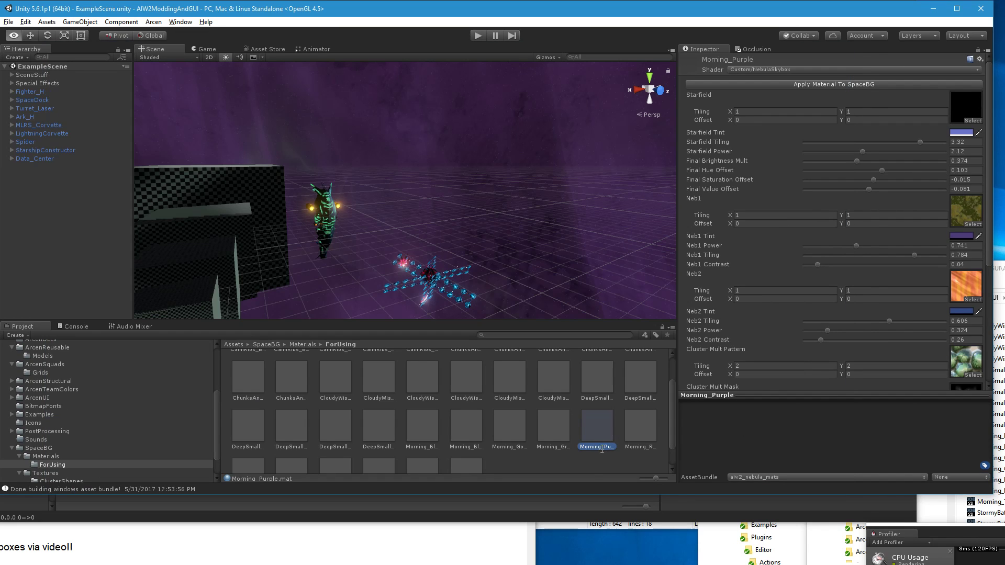
{"action": "key", "text": "alt+Tab"}
Step: Name the duplicated entry Morning_Purple and point its visuals path at morning_purple.mat in lowercase
{"action": "double_click", "coordinate": [219, 401]}
{"action": "key", "text": "ctrl+v"}
{"action": "double_click", "coordinate": [489, 401]}
{"action": "key", "text": "ctrl+v"}
{"action": "double_click", "coordinate": [489, 401]}
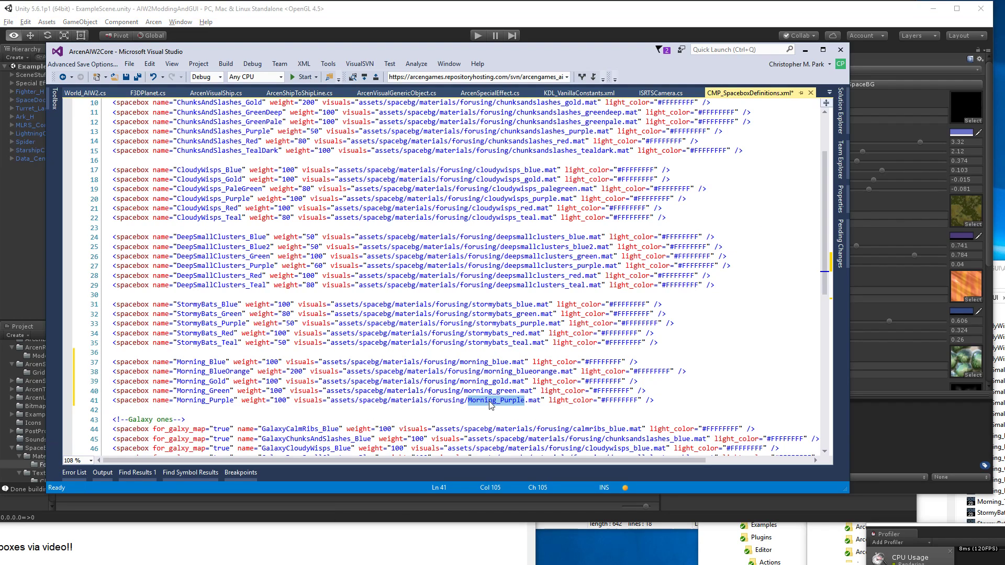
{"action": "key", "text": "ctrl+u"}
Step: Set the Morning_Purple entry's weight to 70 and save the file
{"action": "double_click", "coordinate": [280, 401]}
{"action": "type", "text": "70"}
{"action": "left_click", "coordinate": [662, 401]}
{"action": "key", "text": "ctrl+s"}
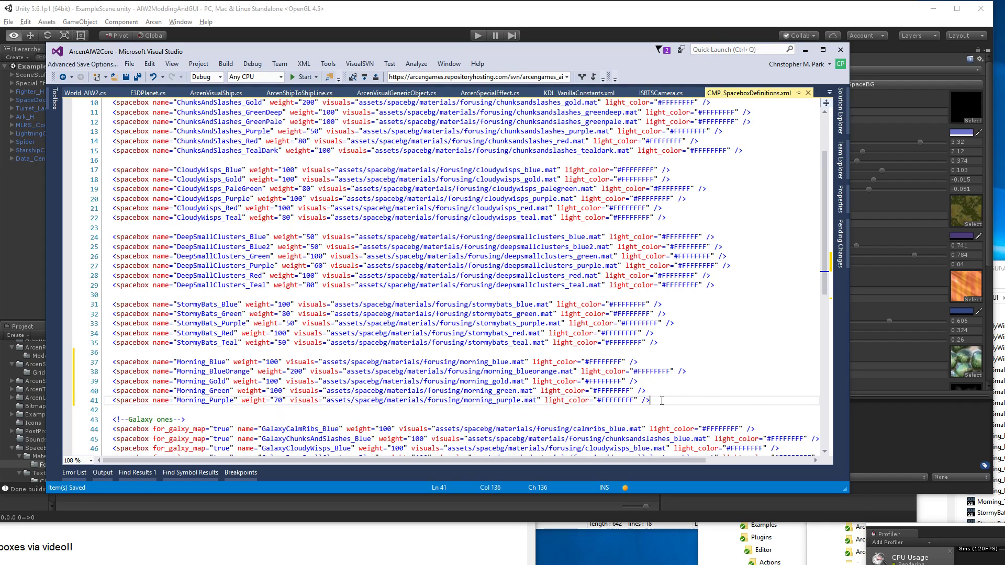
Step: Add a copy of an existing Morning spacebox entry on a new line below the Morning_Purple entry
{"action": "key", "text": "Up"}
{"action": "key", "text": "shift+Home"}
{"action": "key", "text": "ctrl+c"}
{"action": "left_click", "coordinate": [798, 401]}
{"action": "key", "text": "Return"}
{"action": "key", "text": "ctrl+v"}
Step: Switch to Unity, apply the Morning_Red material to SpaceBG, look around the scene and return to Visual Studio
{"action": "left_click", "coordinate": [856, 415]}
{"action": "left_click", "coordinate": [635, 417]}
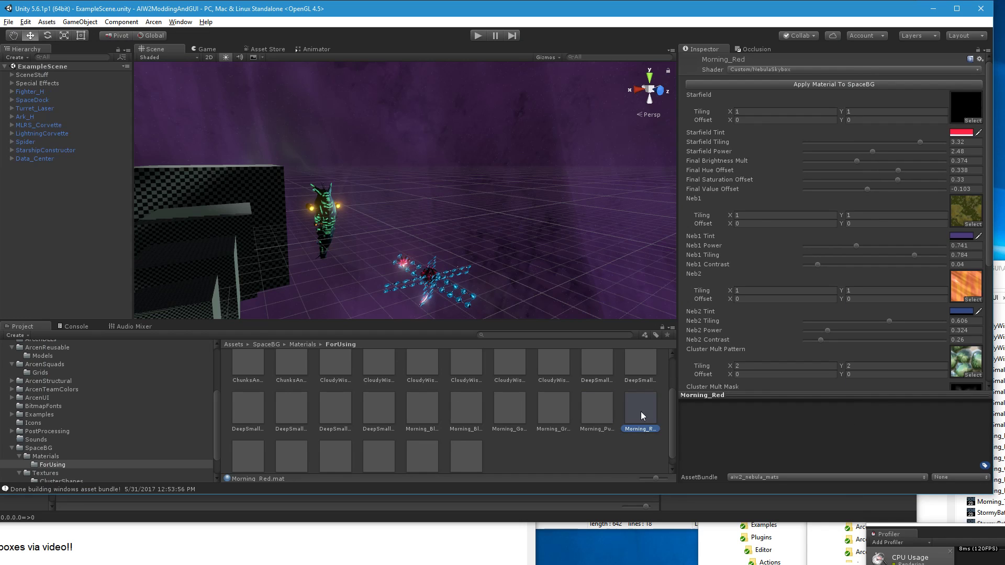
{"action": "left_click", "coordinate": [817, 83]}
{"action": "right_click_drag", "start_coordinate": [539, 238], "coordinate": [649, 314]}
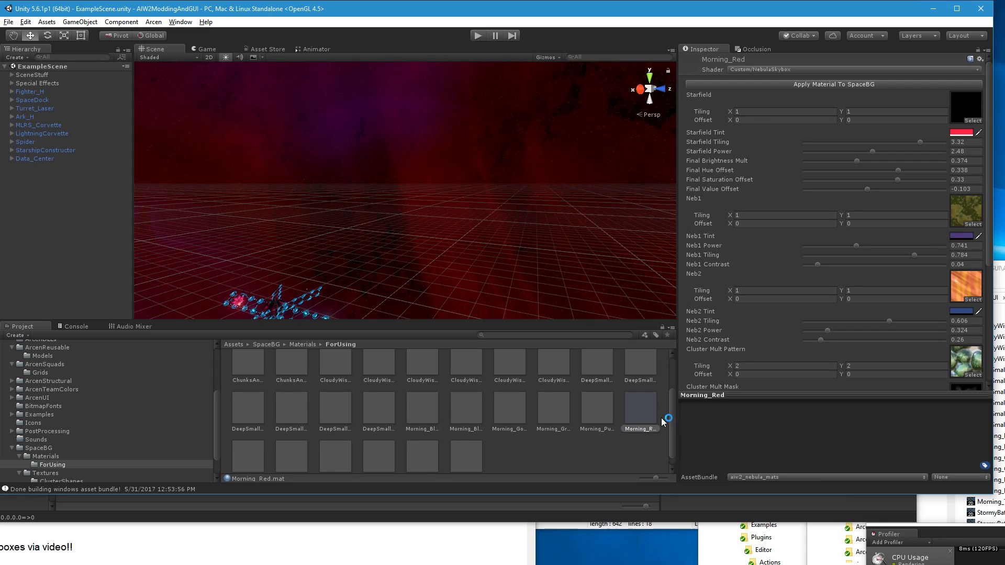
{"action": "key", "text": "alt+Tab"}
Step: Name the duplicated entry Morning_Red, point its visuals path at morning_red.mat in lowercase and save the file
{"action": "double_click", "coordinate": [174, 411]}
{"action": "key", "text": "ctrl+v"}
{"action": "double_click", "coordinate": [471, 411]}
{"action": "key", "text": "ctrl+v"}
{"action": "double_click", "coordinate": [470, 411]}
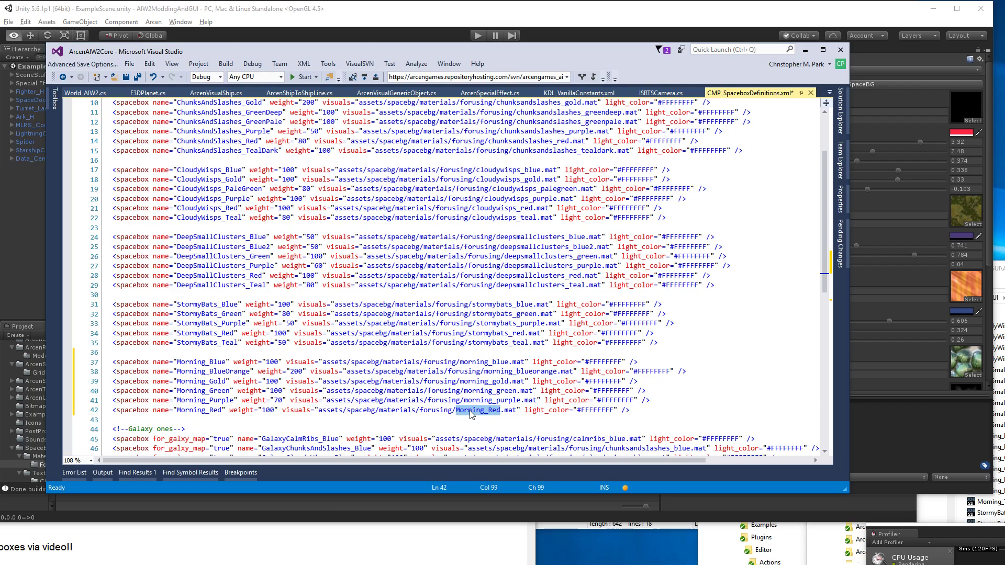
{"action": "key", "text": "ctrl+u"}
{"action": "key", "text": "ctrl+s"}
Step: Set the Morning_Purple entry's weight to 50 and the Morning_Blue entry's weight to 80, saving the file
{"action": "left_click_drag", "start_coordinate": [273, 402], "coordinate": [279, 402]}
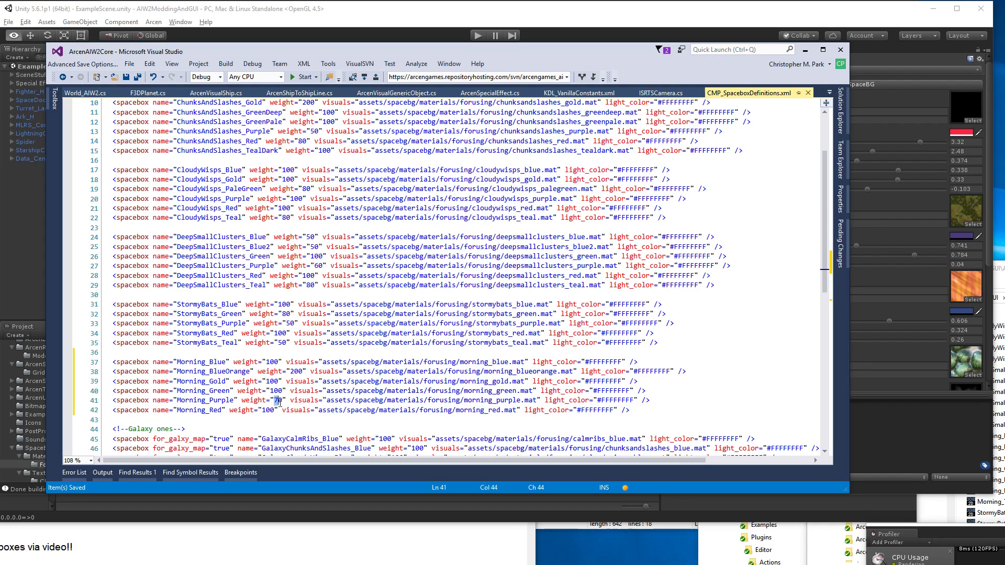
{"action": "type", "text": "5"}
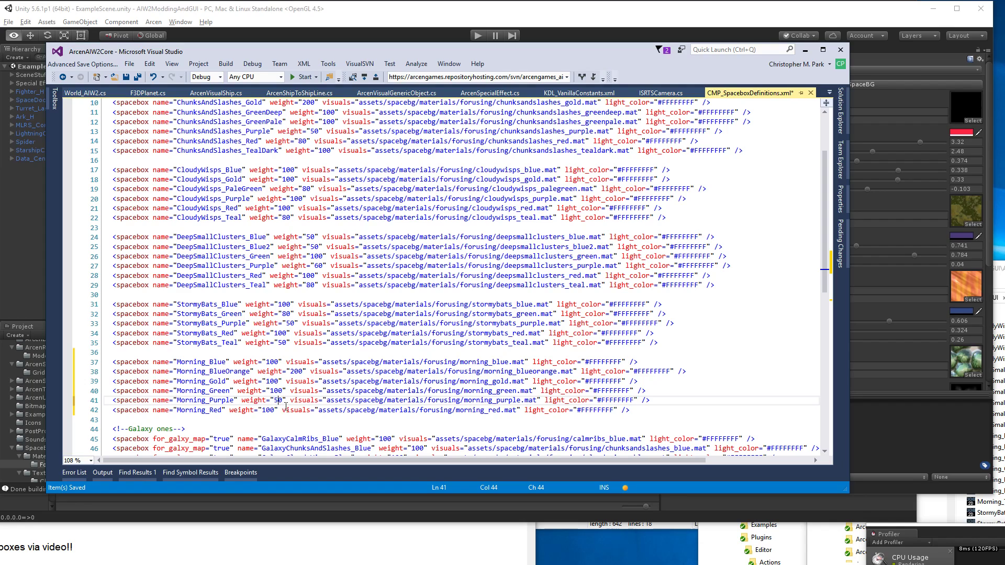
{"action": "left_click_drag", "start_coordinate": [267, 361], "coordinate": [276, 360]}
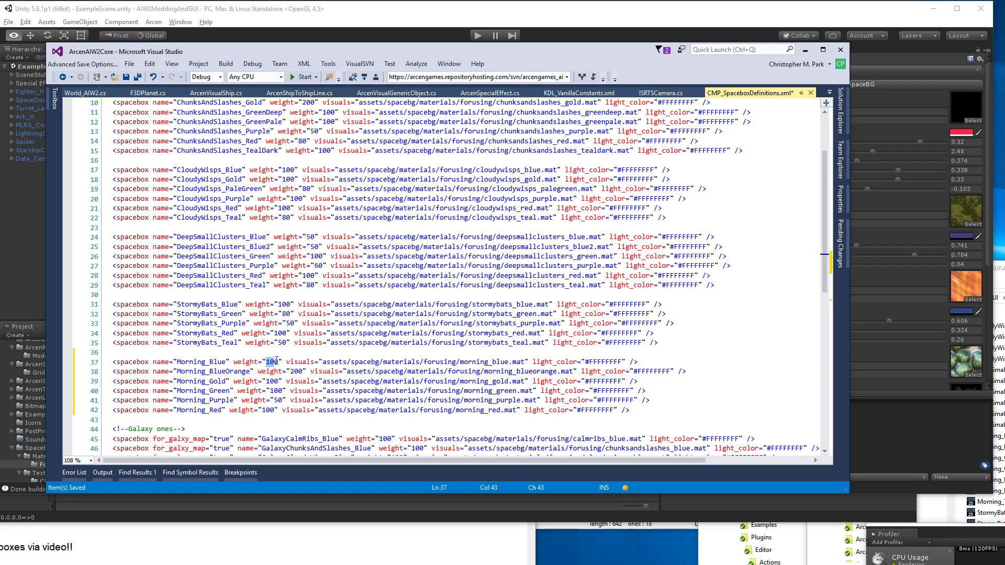
{"action": "type", "text": "8"}
{"action": "key", "text": "ctrl+s"}
Step: Set the weights of the Morning_Gold and Morning_Green entries to 80 and save the file
{"action": "left_click_drag", "start_coordinate": [276, 382], "coordinate": [266, 381]}
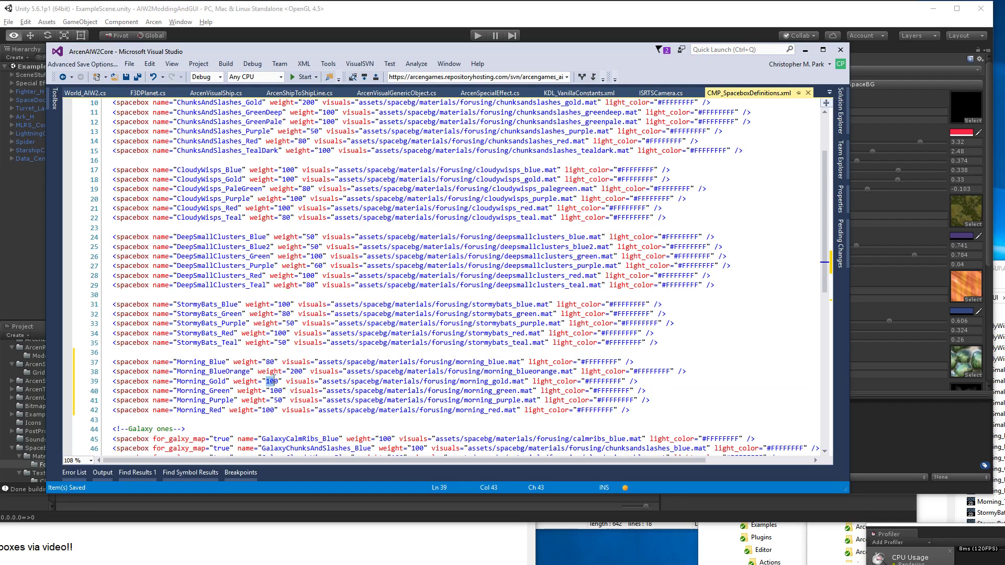
{"action": "type", "text": "8"}
{"action": "left_click", "coordinate": [278, 390]}
{"action": "left_click_drag", "start_coordinate": [278, 391], "coordinate": [285, 390]}
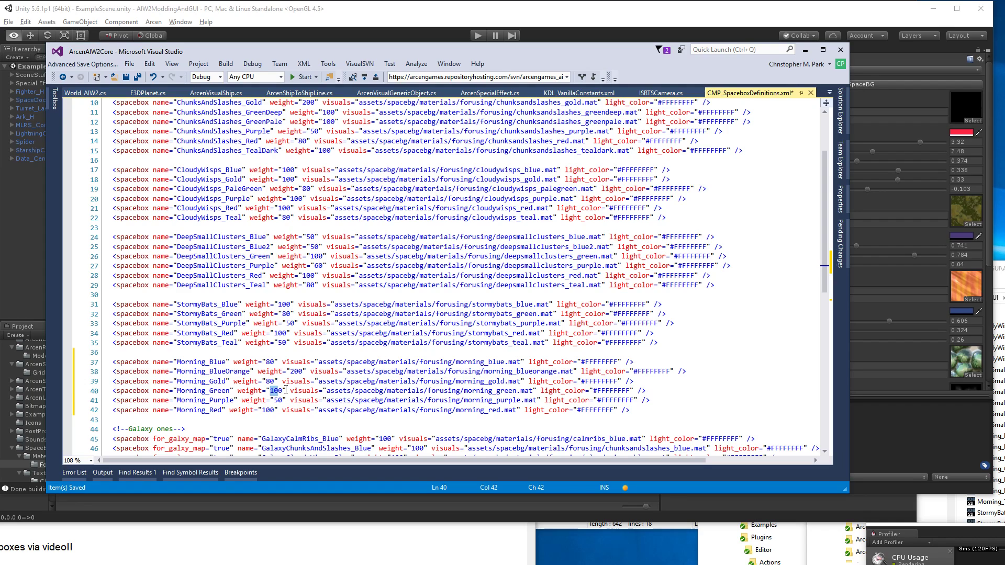
{"action": "type", "text": "80"}
{"action": "key", "text": "ctrl+s"}
{"action": "left_click", "coordinate": [284, 362]}
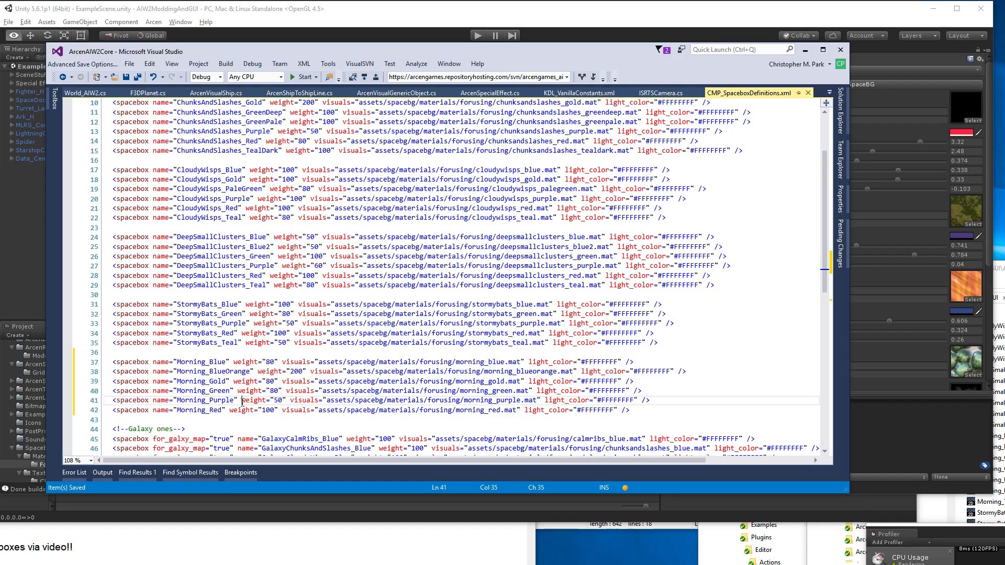
Step: Switch to Unity, apply the Morning_Teal material to SpaceBG, look around the scene and return to Visual Studio
{"action": "left_click", "coordinate": [929, 428]}
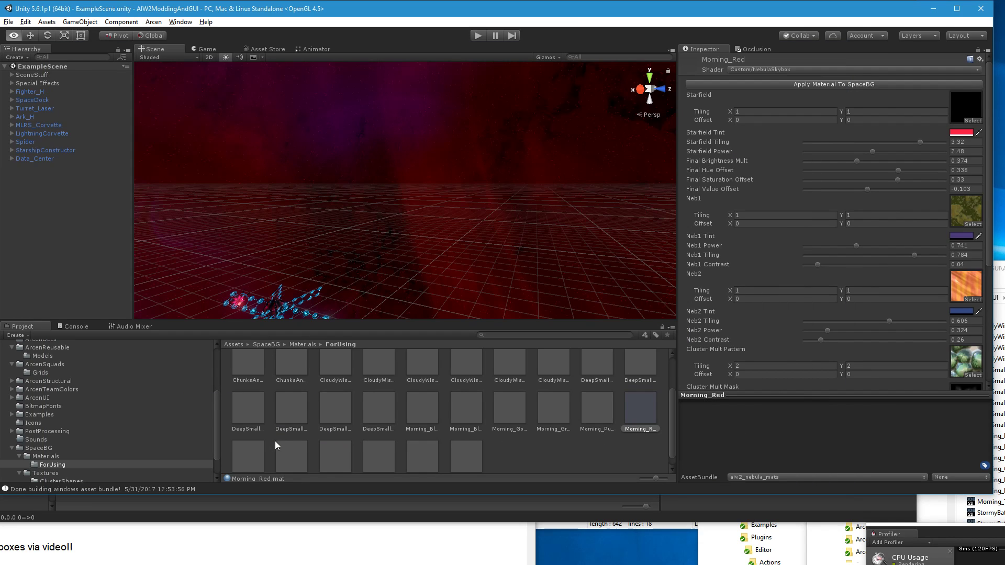
{"action": "scroll", "coordinate": [275, 440], "scroll_direction": "down", "scroll_amount": 1}
{"action": "left_click", "coordinate": [261, 444]}
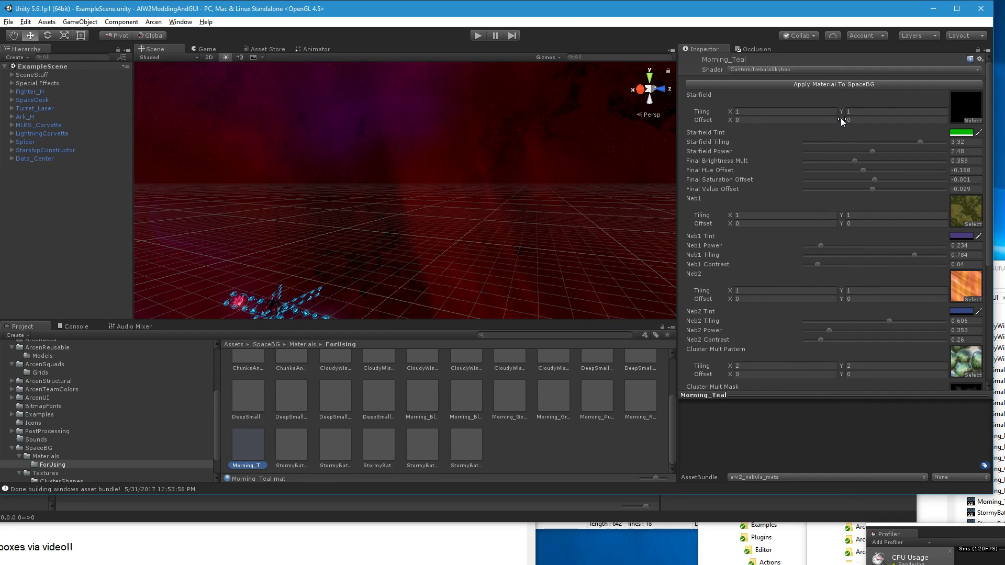
{"action": "left_click", "coordinate": [837, 85]}
{"action": "right_click_drag", "start_coordinate": [335, 261], "coordinate": [323, 279]}
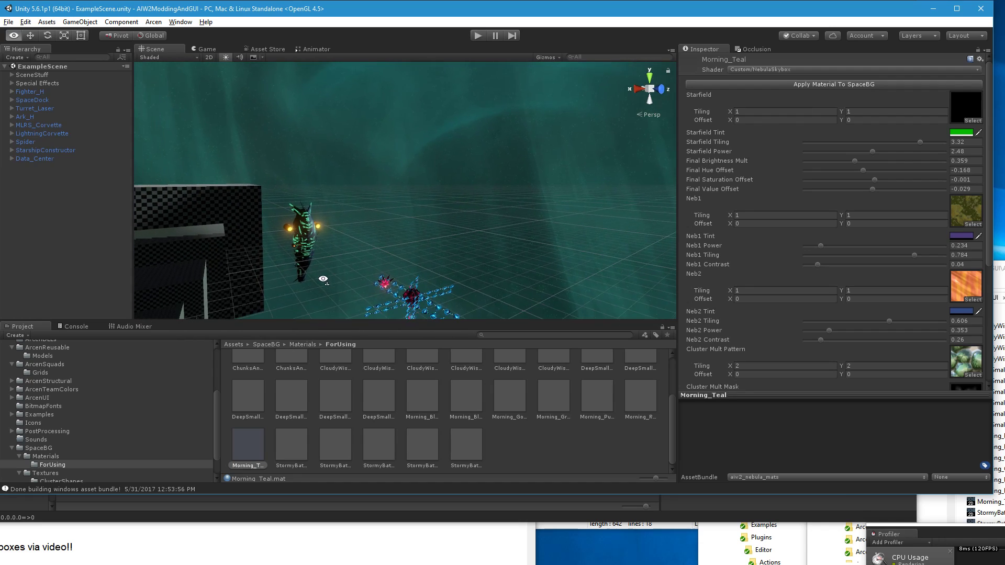
{"action": "key", "text": "alt+Tab"}
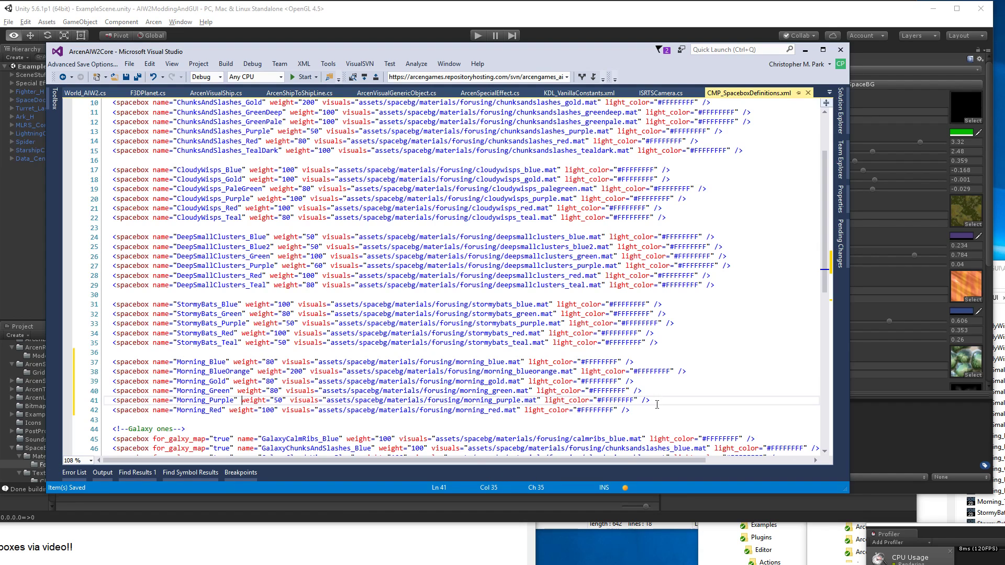
Step: Add a copy of the Morning_Purple entry on a new line below the Morning_Red entry
{"action": "left_click", "coordinate": [657, 404]}
{"action": "key", "text": "shift+Home"}
{"action": "key", "text": "ctrl+c"}
{"action": "left_click", "coordinate": [648, 410]}
{"action": "key", "text": "Return"}
{"action": "key", "text": "ctrl+v"}
Step: Copy the Morning_Teal name from Unity, apply it to the new entry, point its visuals path at morning_teal.mat in lowercase and save
{"action": "key", "text": "alt+Tab"}
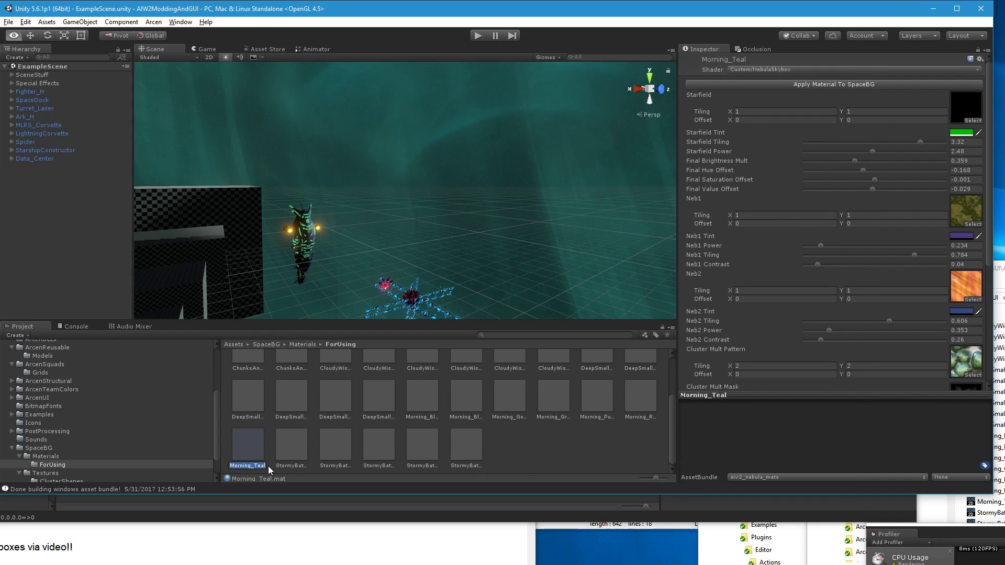
{"action": "key", "text": "alt+Tab"}
{"action": "double_click", "coordinate": [207, 419]}
{"action": "type", "text": "Morning_Teal"}
{"action": "double_click", "coordinate": [477, 419]}
{"action": "type", "text": "morning_teal"}
{"action": "double_click", "coordinate": [479, 419]}
{"action": "key", "text": "ctrl+s"}
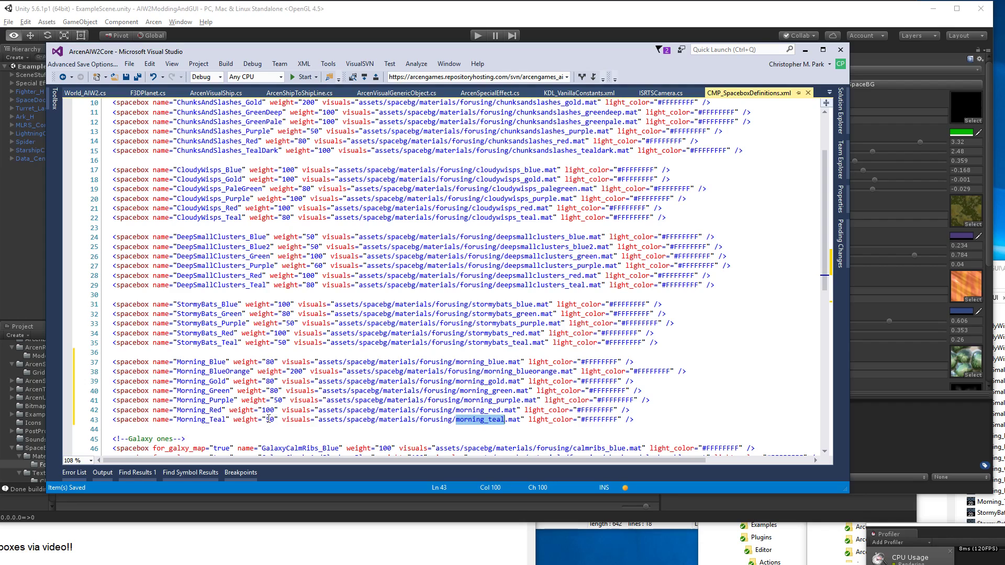
Step: Set the Morning_Teal entry's weight to 10
{"action": "double_click", "coordinate": [271, 420]}
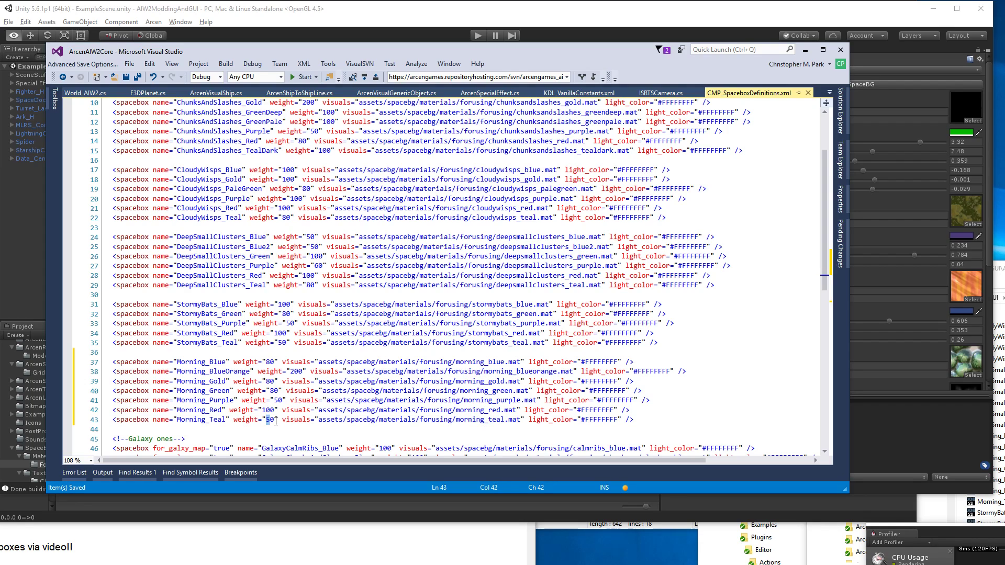
{"action": "type", "text": "10"}
{"action": "left_click", "coordinate": [273, 392]}
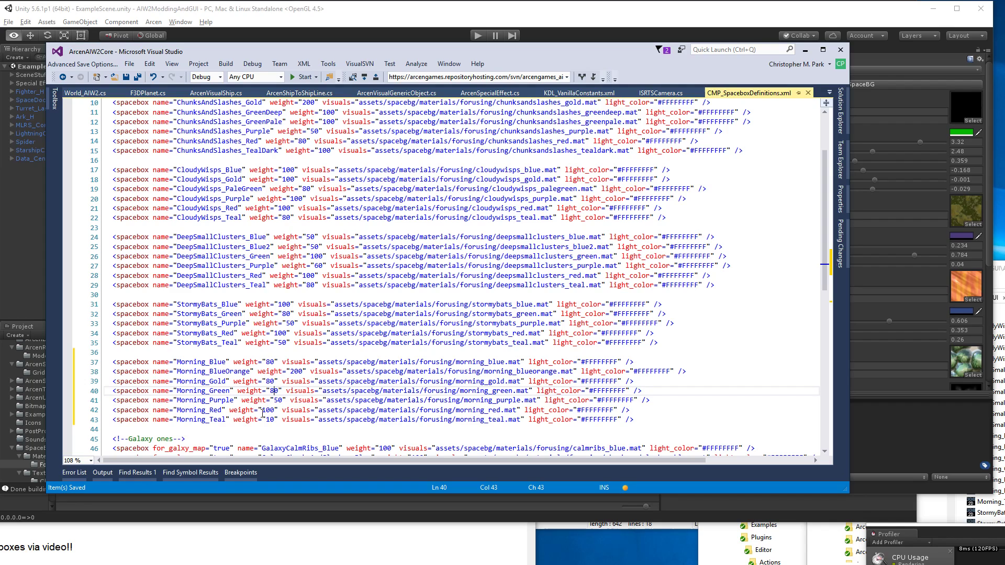
Step: Review the spacebox and galaxy entries throughout the definitions file, and switch to Unity to look over the Morning_Teal material's settings
{"action": "scroll", "coordinate": [267, 412], "scroll_direction": "up", "scroll_amount": 3}
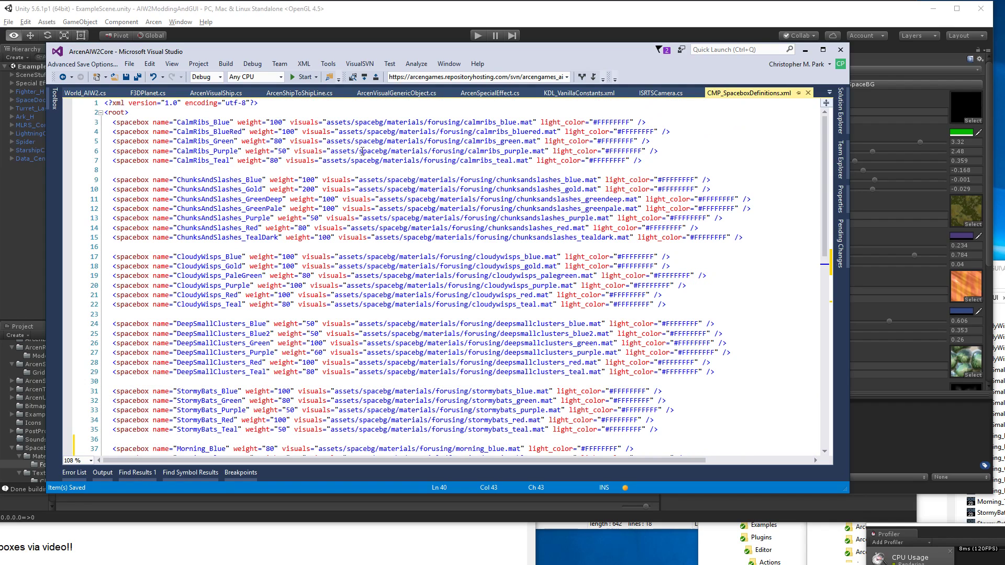
{"action": "left_click", "coordinate": [351, 245]}
{"action": "scroll", "coordinate": [353, 244], "scroll_direction": "down", "scroll_amount": 5}
{"action": "left_click", "coordinate": [372, 267]}
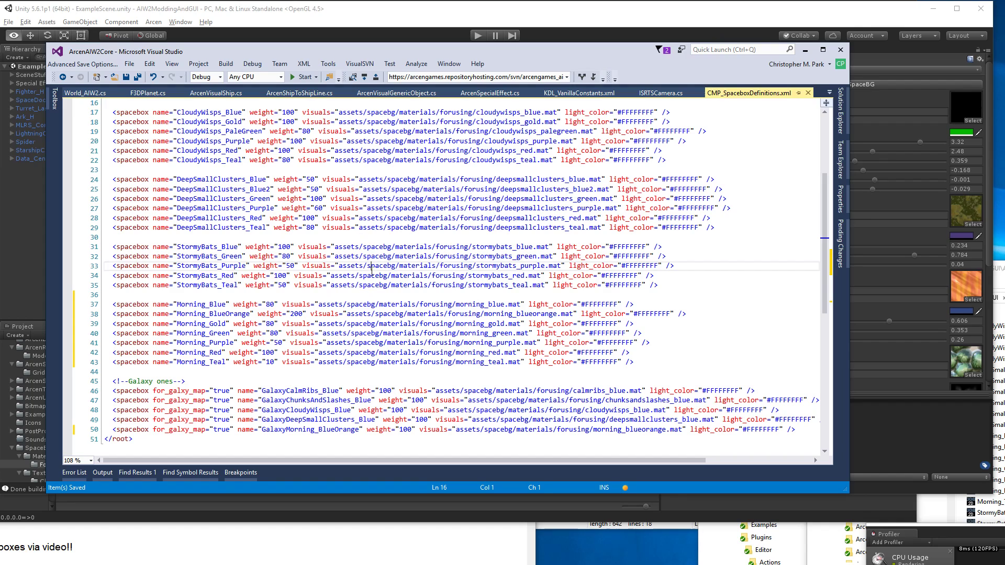
{"action": "left_click", "coordinate": [726, 400]}
{"action": "left_click", "coordinate": [925, 444]}
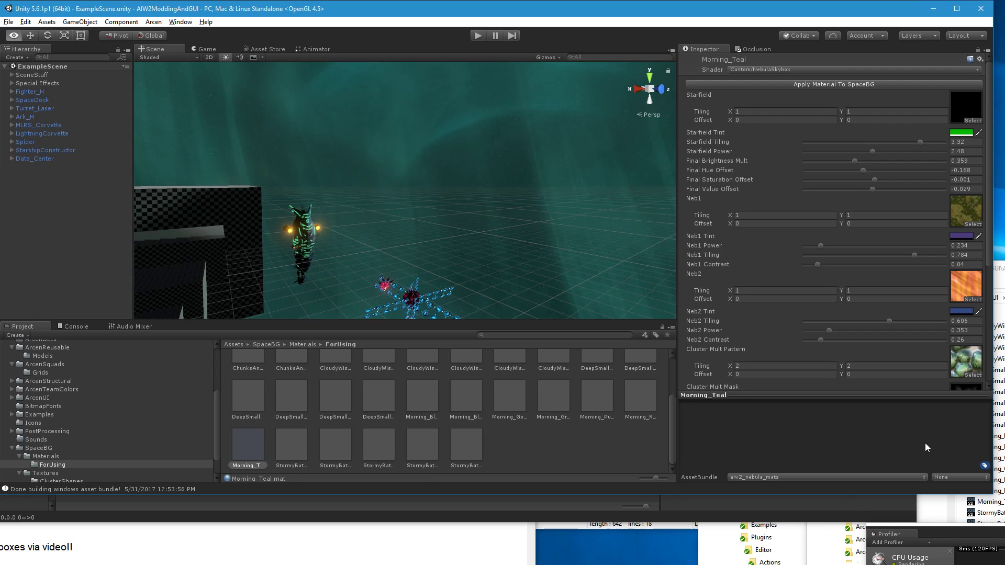
{"action": "scroll", "coordinate": [891, 308], "scroll_direction": "down", "scroll_amount": 3}
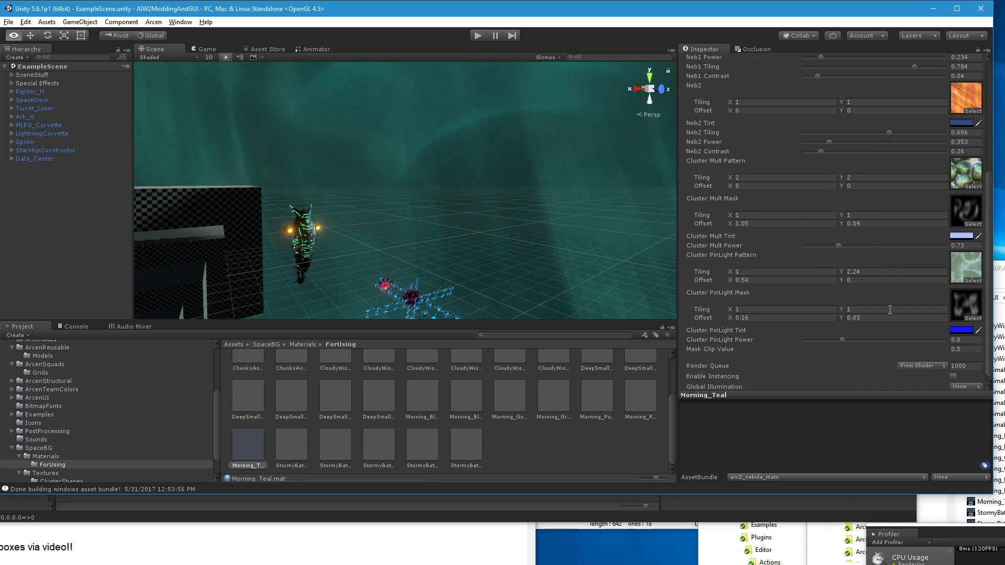
{"action": "scroll", "coordinate": [893, 307], "scroll_direction": "up", "scroll_amount": 3}
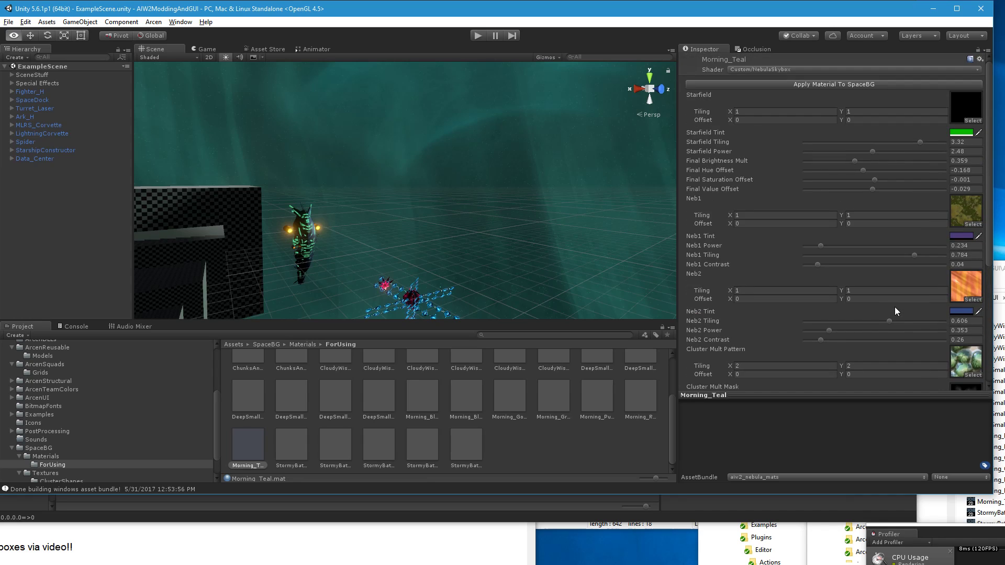